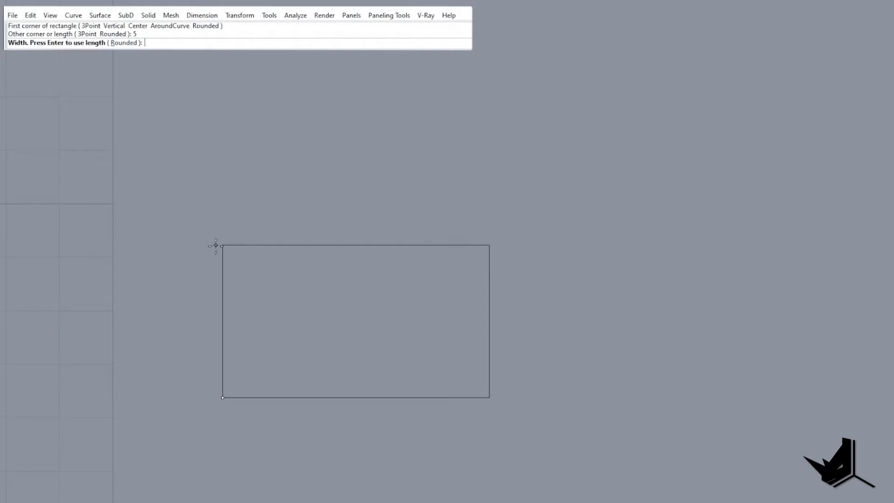
# Complete the 5 m square and scale a copy of it about its center by a factor of 0.356
pyautogui.moveTo(301, 164); pyautogui.dragTo(301, 163)
pyautogui.write('SC')
pyautogui.press('Return')
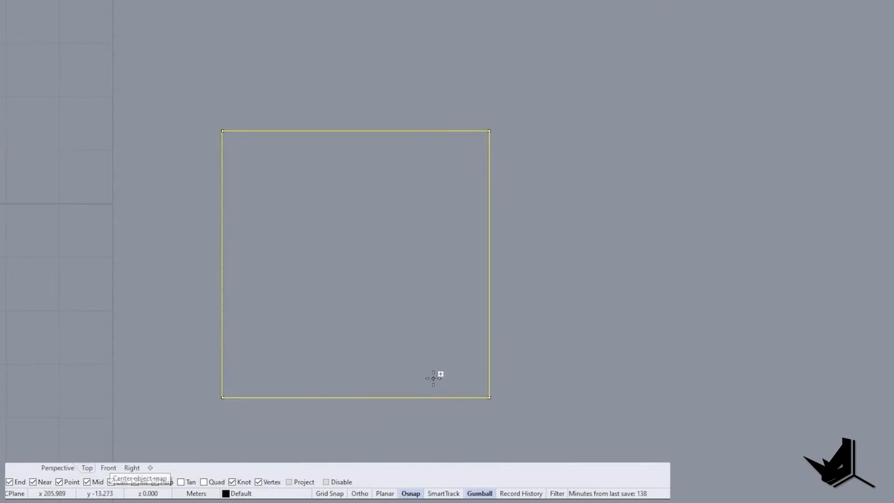
pyautogui.click(389, 260)
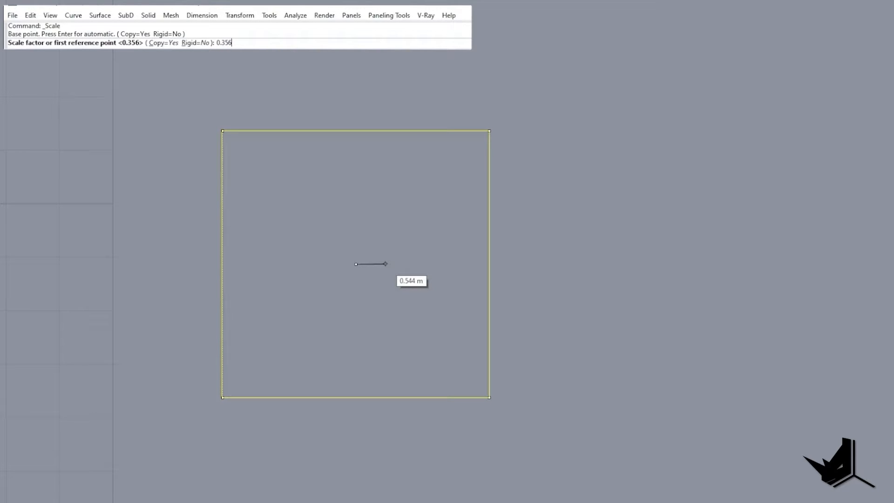
pyautogui.write('0.356')
pyautogui.press('Return')
pyautogui.press('Return')
# With center snapping off, draw a closed triangular polyline from the small square's lower corners to the large square's bottom-edge midpoint
pyautogui.write('p')
pyautogui.press('Return')
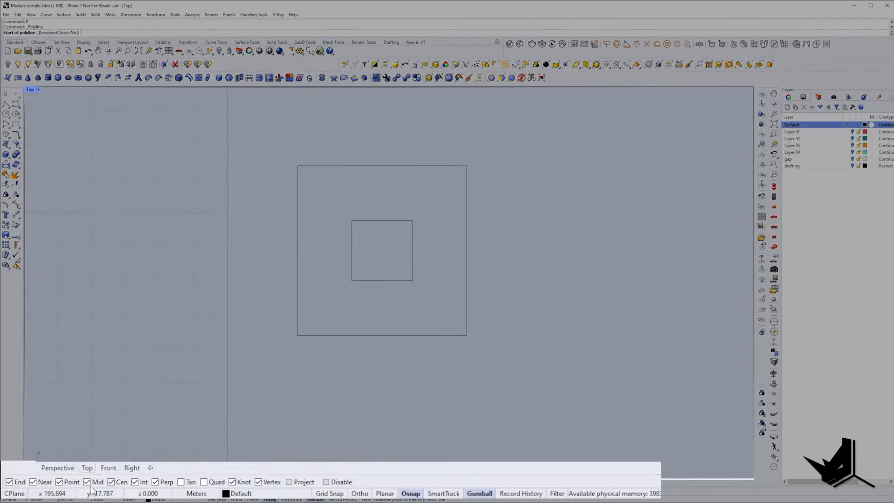
pyautogui.click(57, 492)
pyautogui.click(352, 280)
pyautogui.click(382, 335)
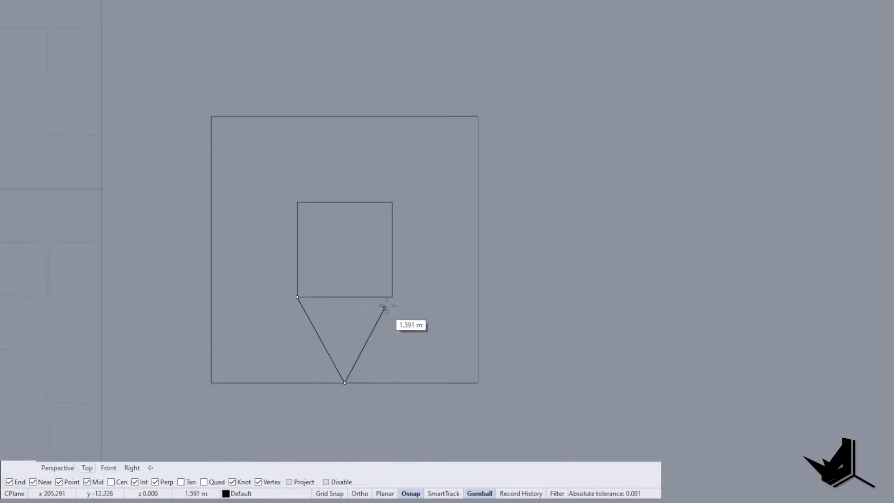
pyautogui.click(412, 281)
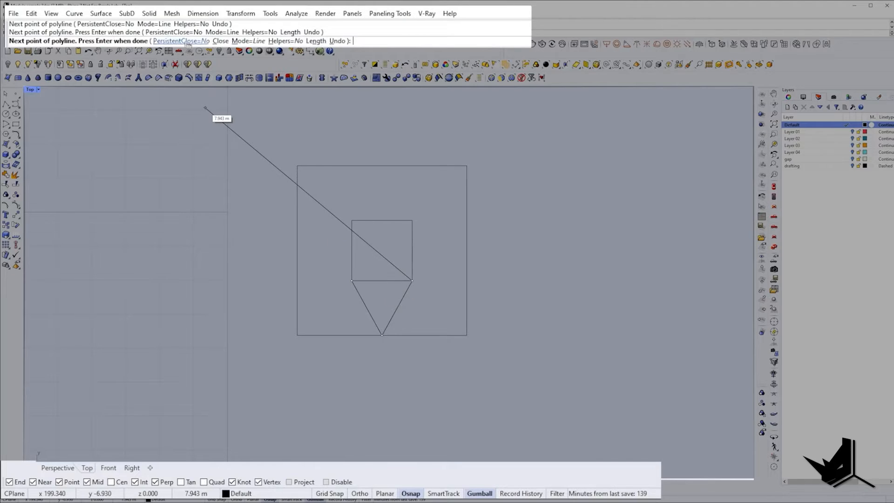
pyautogui.click(221, 42)
pyautogui.moveTo(419, 339); pyautogui.dragTo(388, 284)
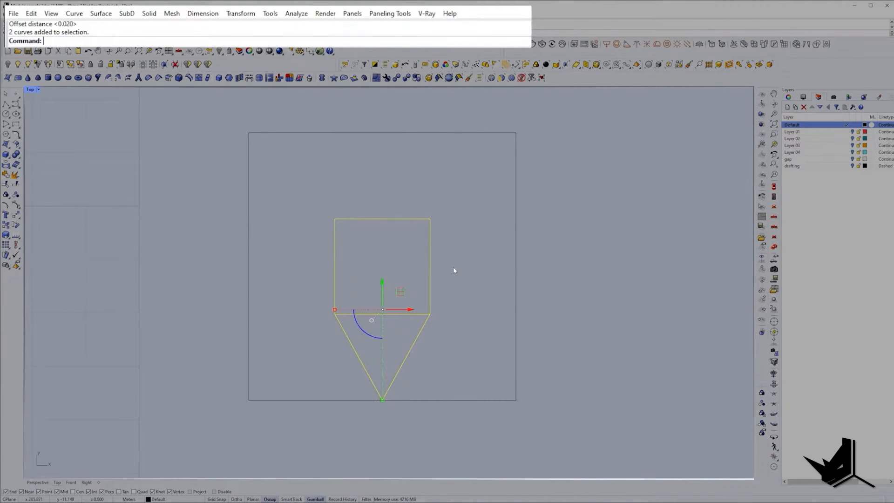
pyautogui.press('Escape')
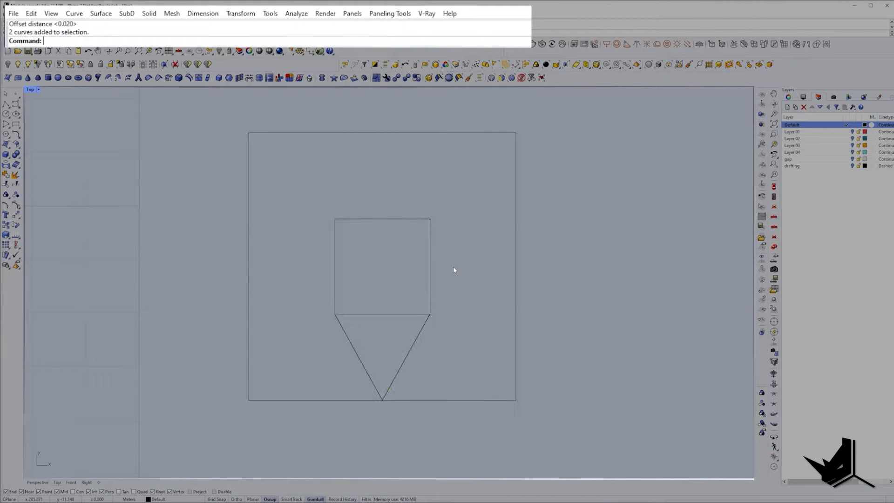
# Offset the small square and the triangle inward by 0.05
pyautogui.write('offset')
pyautogui.press('Return')
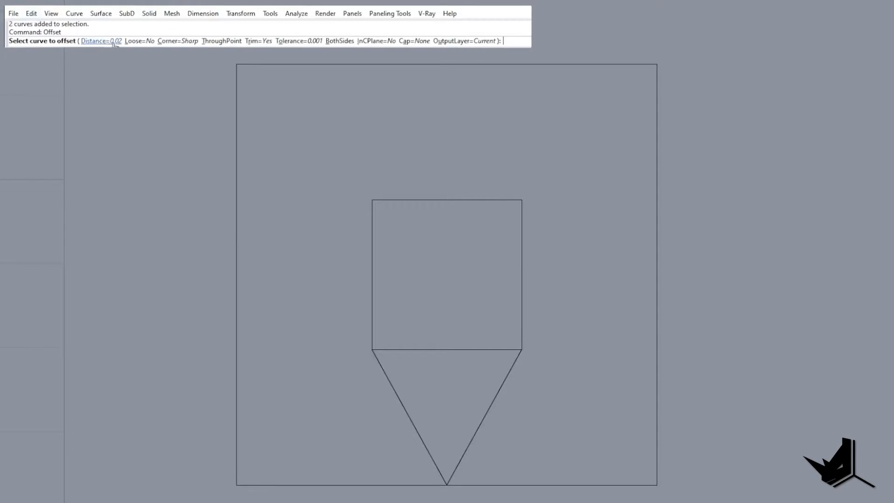
pyautogui.click(113, 42)
pyautogui.write('0.05')
pyautogui.press('Return')
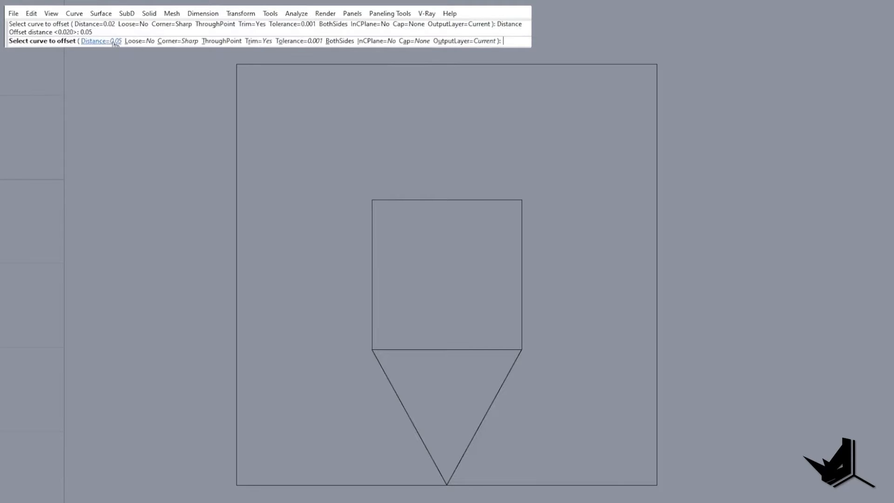
pyautogui.click(523, 256)
pyautogui.click(473, 252)
pyautogui.click(504, 380)
pyautogui.press('Return')
pyautogui.click(471, 387)
pyautogui.press('Escape')
# Offset the inner square and inner triangle curves inward again by 0.2
pyautogui.press('Return')
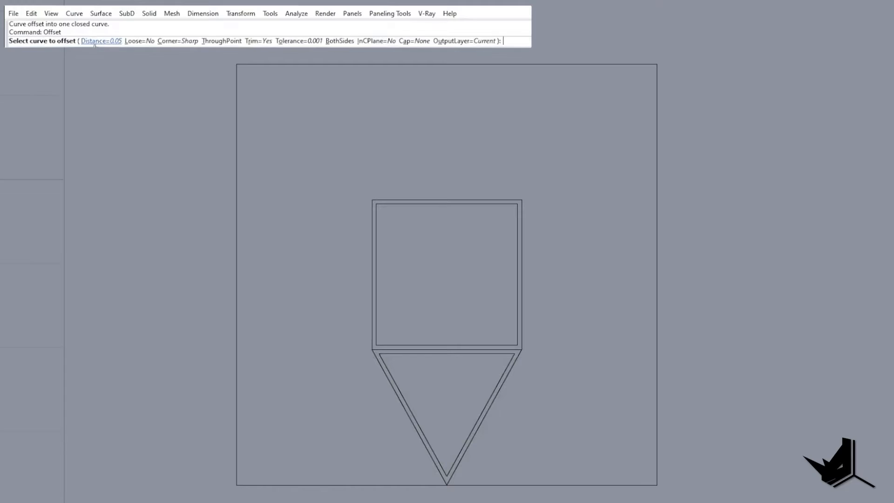
pyautogui.click(97, 41)
pyautogui.write('0.')
pyautogui.write('2')
pyautogui.press('Return')
pyautogui.scroll(8, 511, 278)
pyautogui.click(518, 222)
pyautogui.click(511, 213)
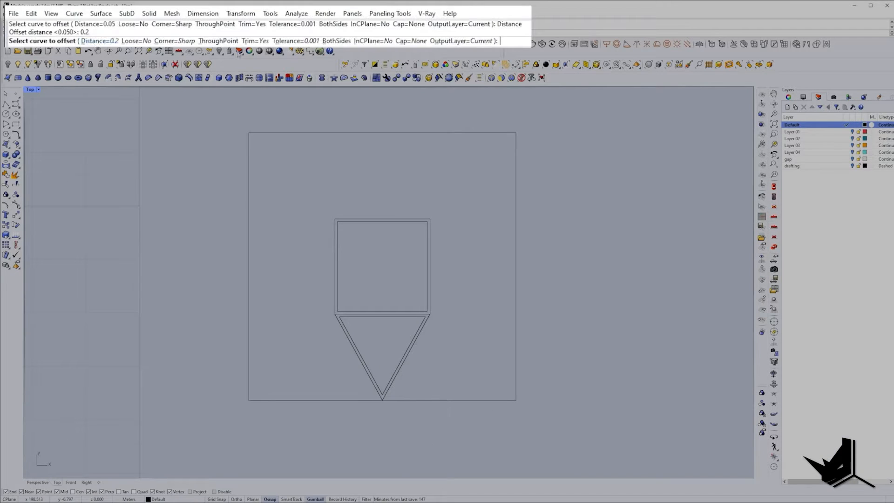
pyautogui.scroll(-4, 437, 203)
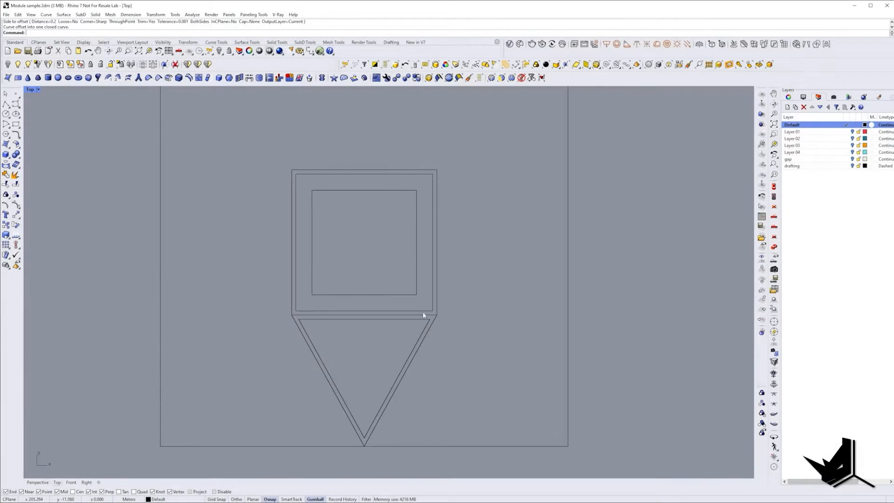
pyautogui.scroll(-4, 416, 312)
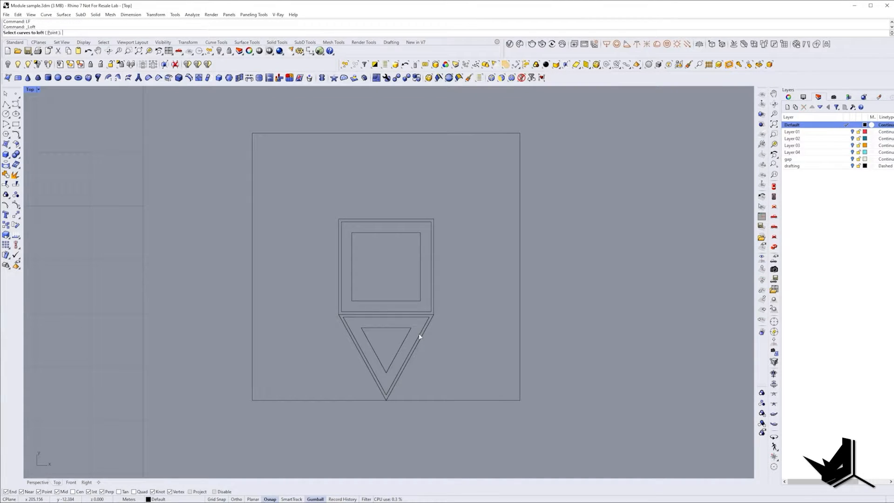
# Loft a surface between the outer triangle and its 0.05 offset curve
pyautogui.scroll(5, 419, 337)
pyautogui.click(414, 340)
pyautogui.click(441, 295)
pyautogui.press('Return')
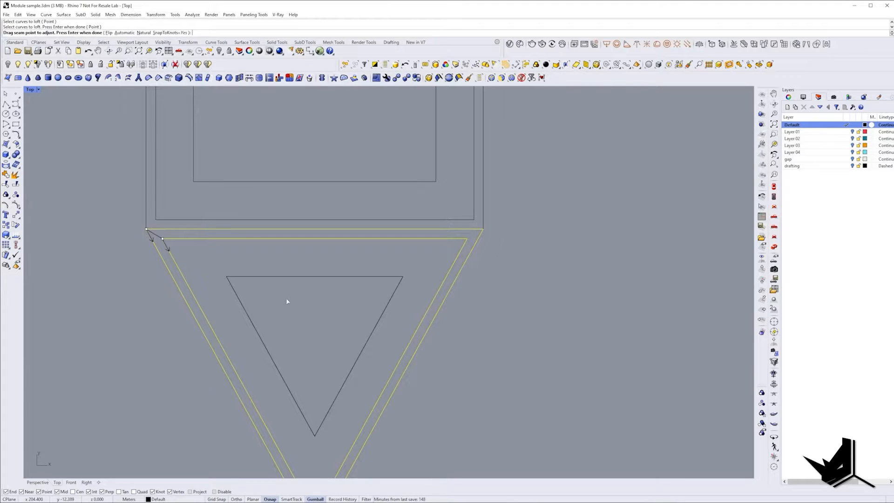
pyautogui.press('Return')
pyautogui.press('Return')
pyautogui.scroll(4, 229, 242)
pyautogui.scroll(-4, 197, 225)
pyautogui.press('Escape')
# Loft a surface between the triangle's 0.05 offset curve and its innermost curve
pyautogui.scroll(6, 421, 271)
pyautogui.write('LF')
pyautogui.press('Return')
pyautogui.click(432, 303)
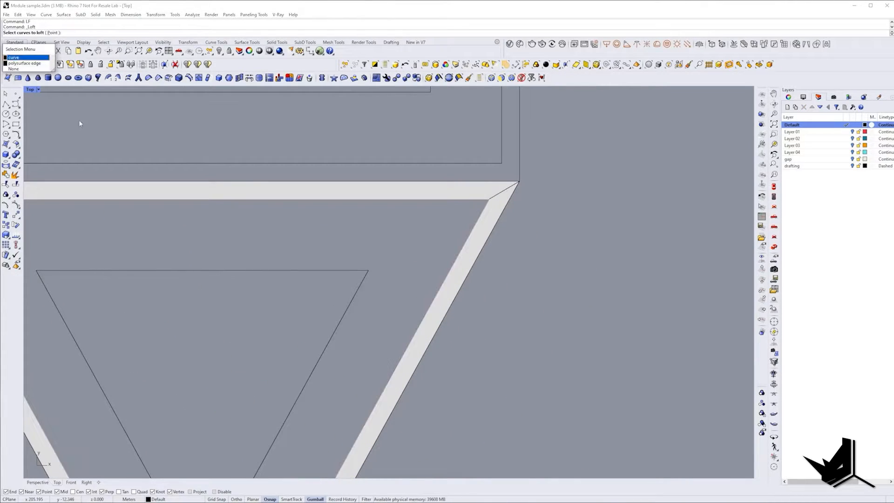
pyautogui.click(25, 57)
pyautogui.scroll(-4, 354, 311)
pyautogui.click(359, 303)
pyautogui.press('Return')
pyautogui.press('Return')
pyautogui.click(46, 247)
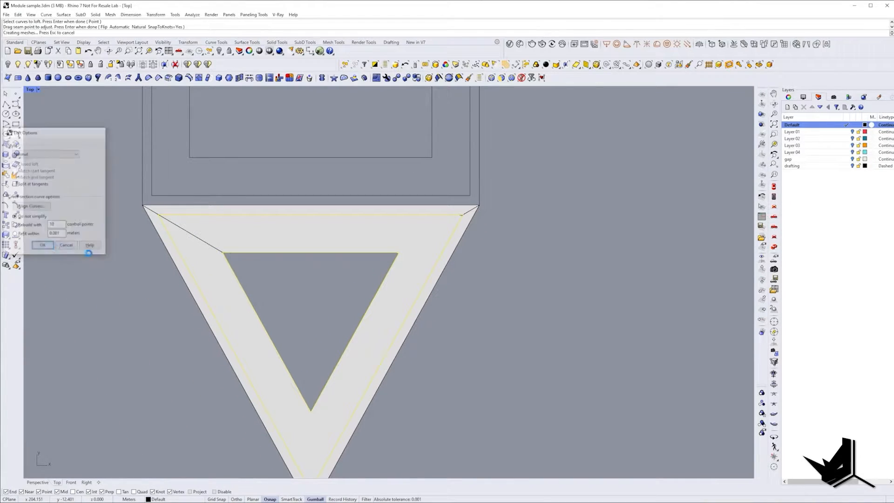
# Loft a surface between the small square's outline and its 0.05 offset curve
pyautogui.moveTo(381, 177); pyautogui.dragTo(372, 326, button='right')
pyautogui.write('LF')
pyautogui.press('Return')
pyautogui.click(469, 278)
pyautogui.click(141, 176)
pyautogui.press('Return')
pyautogui.press('Return')
pyautogui.press('Return')
# Loft a surface between the small square's 0.05 offset curve and its innermost square
pyautogui.write('LF')
pyautogui.press('Return')
pyautogui.click(459, 252)
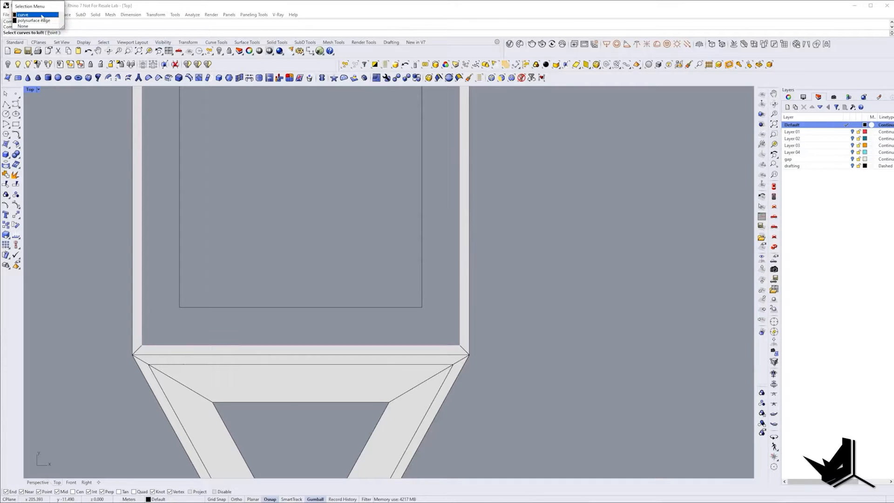
pyautogui.click(469, 266)
pyautogui.click(422, 242)
pyautogui.press('Return')
pyautogui.press('Return')
pyautogui.press('Return')
# Join the lofted bands of the triangular frame into one polysurface
pyautogui.moveTo(424, 242); pyautogui.dragTo(410, 182, button='right')
pyautogui.scroll(-2, 410, 182)
pyautogui.click(395, 317)
pyautogui.keyDown('shift'); pyautogui.click(439, 285); pyautogui.keyUp('shift')
pyautogui.click(438, 286)
pyautogui.rightClick(438, 286)
pyautogui.scroll(6, 437, 285)
pyautogui.write('join')
pyautogui.press('Return')
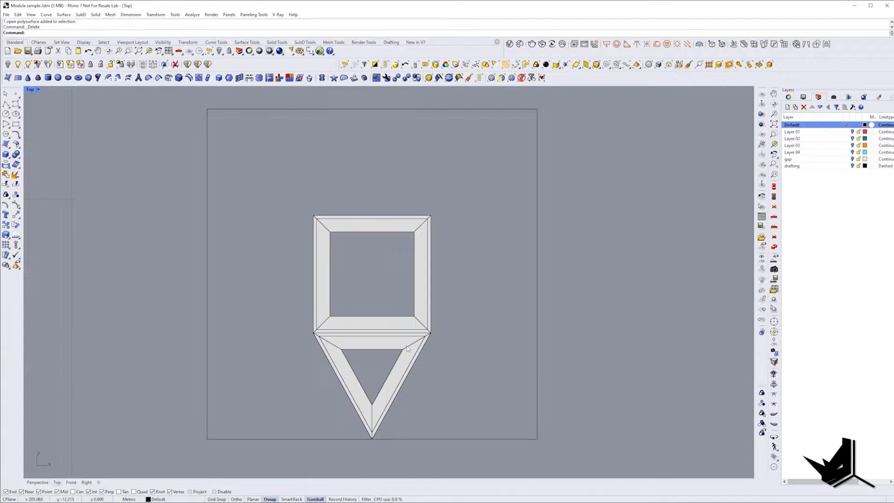
# Orient a copy of the triangular frame from the small square's lower edge onto its right edge
pyautogui.click(410, 359)
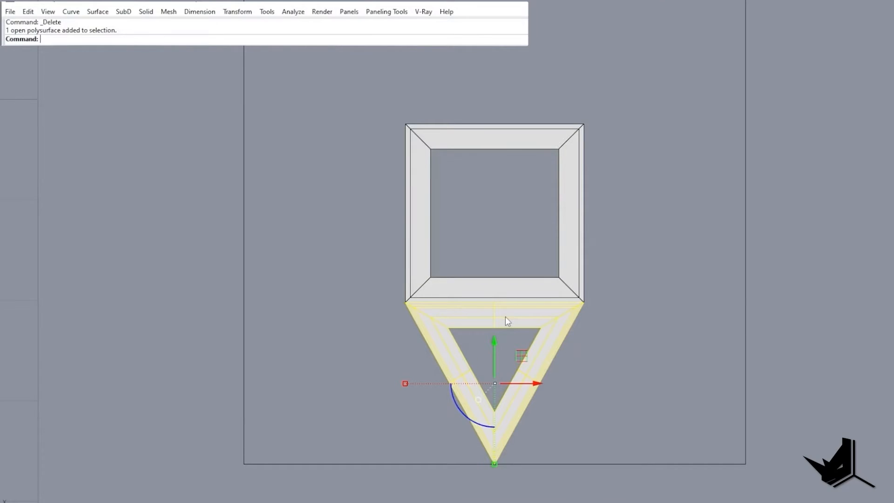
pyautogui.write('orient')
pyautogui.press('Return')
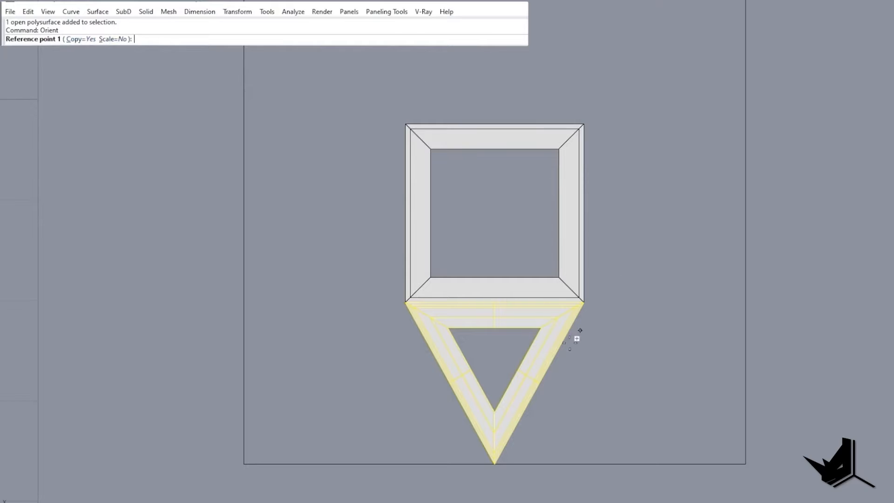
pyautogui.scroll(5, 661, 315)
pyautogui.click(198, 302)
pyautogui.click(534, 302)
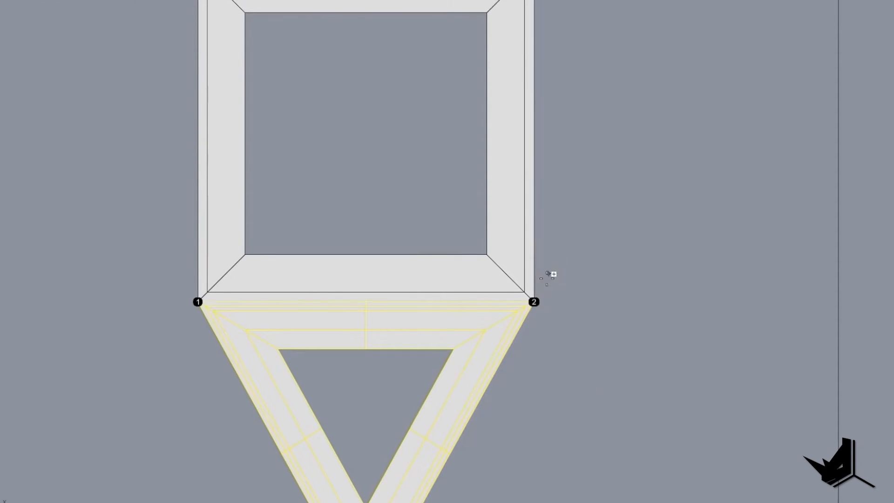
pyautogui.click(534, 301)
pyautogui.click(534, 0)
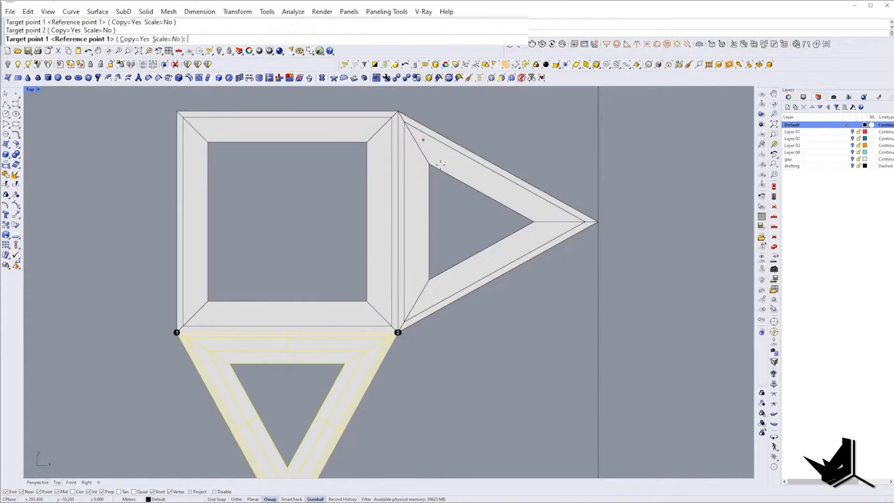
pyautogui.scroll(-6, 443, 238)
pyautogui.press('Escape')
# Mirror the right triangular frame to the square's left side across the square's vertical midline
pyautogui.moveTo(435, 233); pyautogui.dragTo(438, 273, button='right')
pyautogui.click(432, 270)
pyautogui.write('MI')
pyautogui.press('Return')
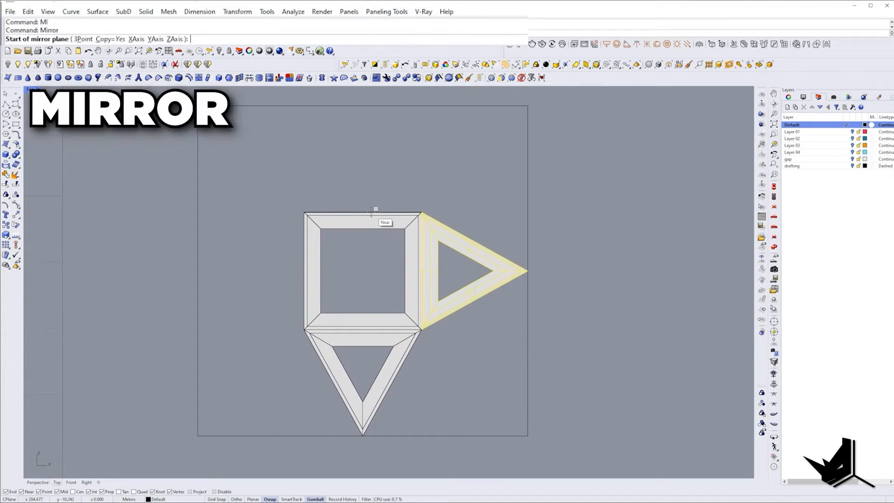
pyautogui.click(363, 212)
pyautogui.click(363, 329)
pyautogui.press('Escape')
# Mirror the lower triangular frame to the square's upper side across the square's horizontal midline
pyautogui.click(350, 339)
pyautogui.write('MI')
pyautogui.press('Return')
pyautogui.click(405, 271)
pyautogui.click(320, 270)
pyautogui.press('Escape')
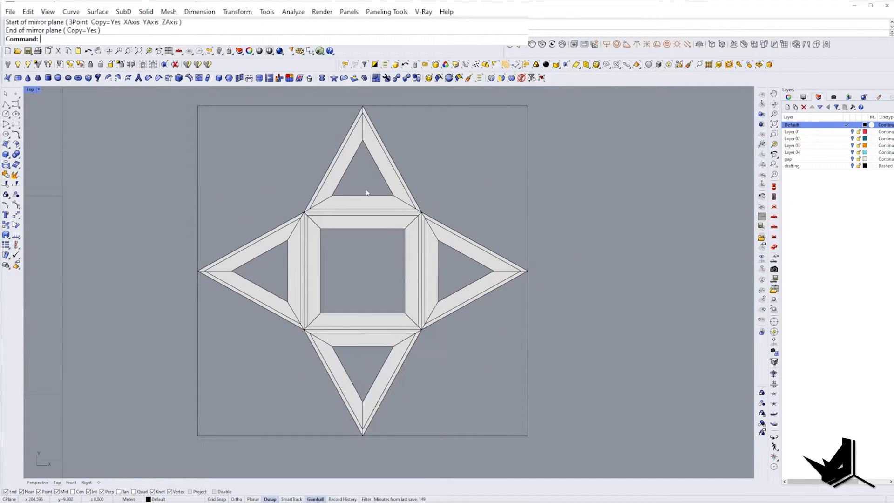
# Draw an open polyline from the lower triangle's tip through the small square's lower-right corner to the right triangle's tip
pyautogui.moveTo(372, 200); pyautogui.dragTo(380, 202, button='right')
pyautogui.write('P')
pyautogui.press('Return')
pyautogui.scroll(4, 376, 436)
pyautogui.click(368, 437)
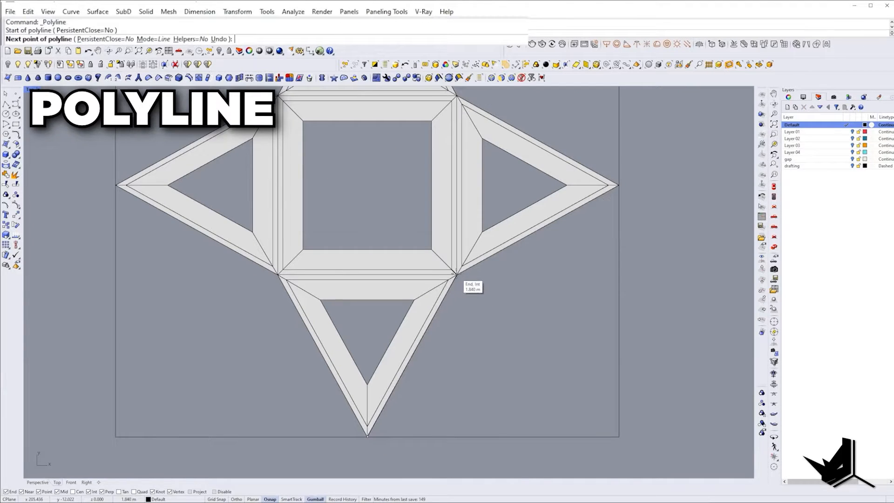
pyautogui.click(456, 275)
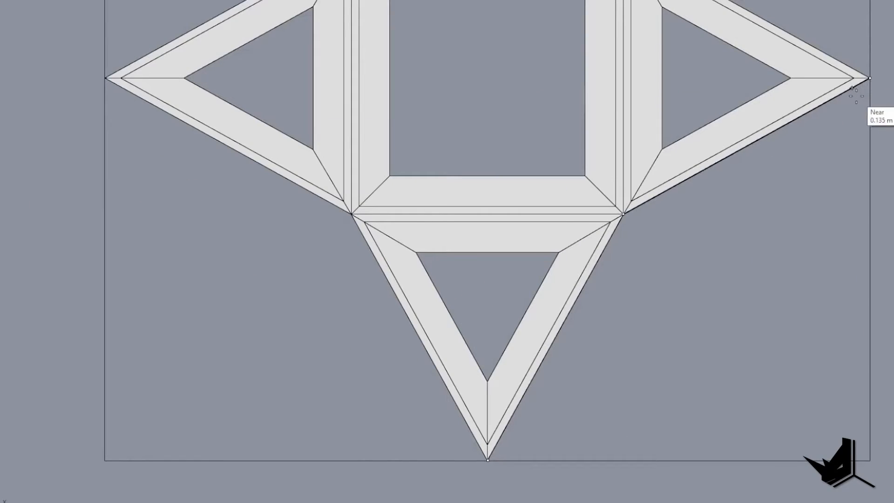
pyautogui.click(868, 78)
pyautogui.press('Return')
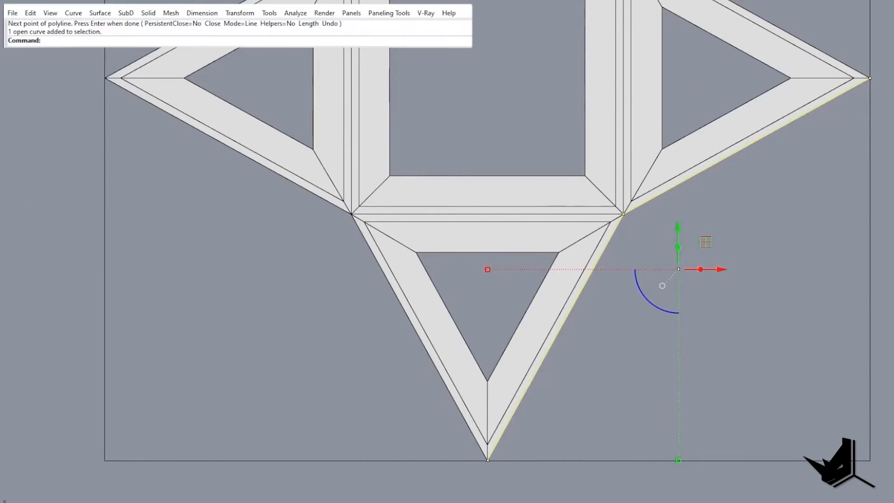
# Offset the new polyline by 0.05 toward the large square's lower-right corner
pyautogui.write('Offset')
pyautogui.press('Return')
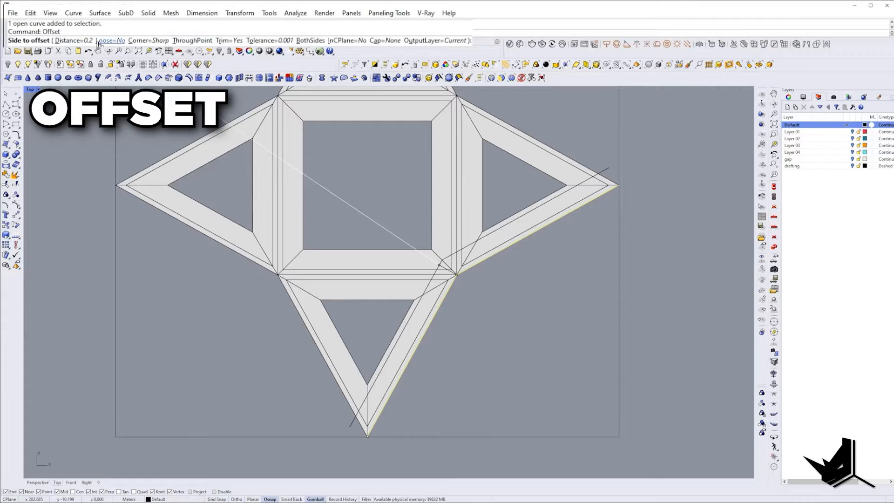
pyautogui.click(82, 41)
pyautogui.write('0.0')
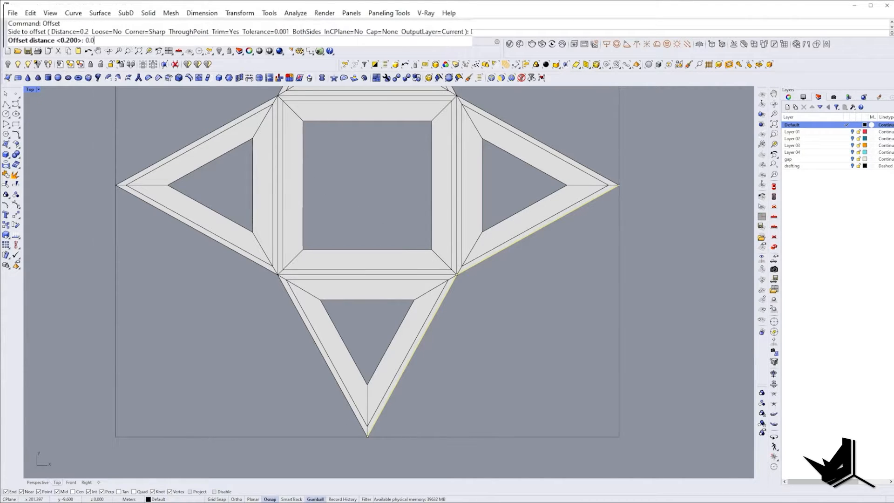
pyautogui.write('5')
pyautogui.press('Return')
pyautogui.click(553, 280)
# Offset the 0.05 offset polyline a further 0.2 toward the large square's lower-right corner
pyautogui.press('Return')
pyautogui.press('Return')
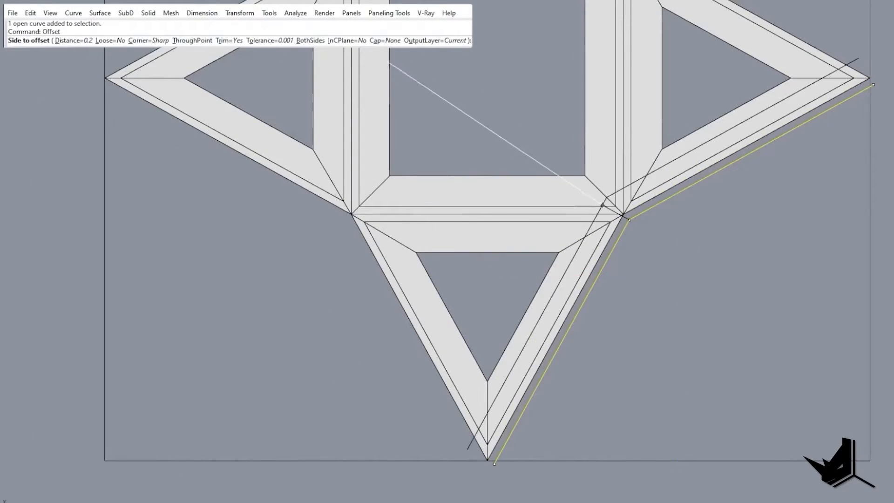
pyautogui.click(822, 344)
pyautogui.press('Escape')
# Trim the ends of both offset polylines that extend beyond the large square, using the square as the cutting object
pyautogui.write('TR')
pyautogui.press('Return')
pyautogui.moveTo(870, 95); pyautogui.dragTo(777, 169, button='right')
pyautogui.scroll(2, 777, 169)
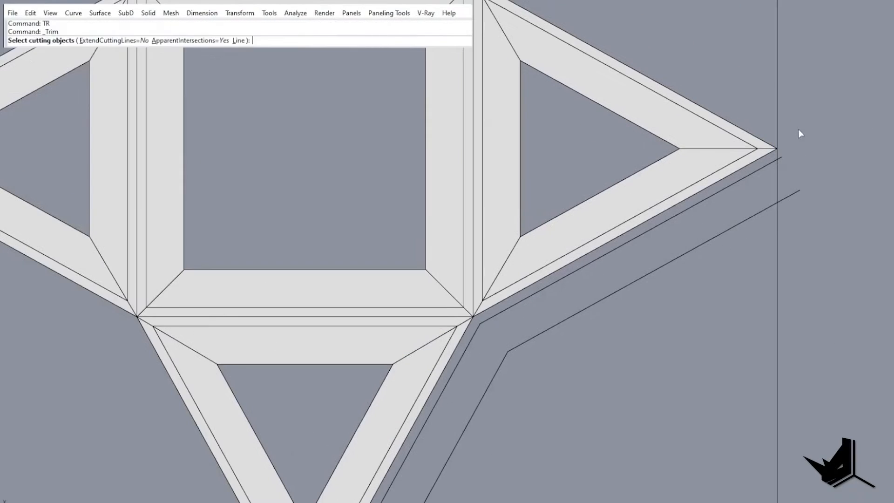
pyautogui.click(777, 126)
pyautogui.press('Return')
pyautogui.moveTo(784, 137); pyautogui.dragTo(781, 135)
pyautogui.scroll(-2, 787, 128)
pyautogui.moveTo(419, 484); pyautogui.dragTo(652, 295, button='right')
pyautogui.scroll(6, 652, 295)
pyautogui.moveTo(724, 187); pyautogui.dragTo(623, 130)
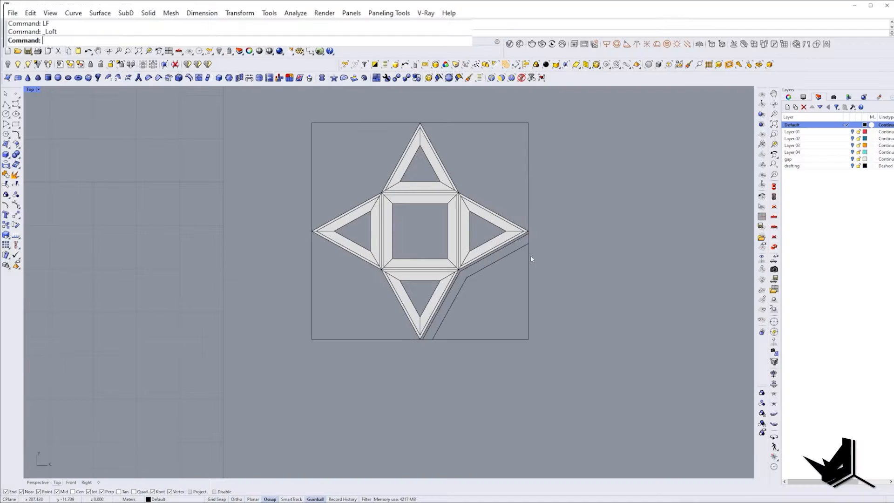
# Loft a surface between the corner polyline and its 0.05 offset curve
pyautogui.scroll(8, 531, 256)
pyautogui.click(510, 265)
pyautogui.click(520, 277)
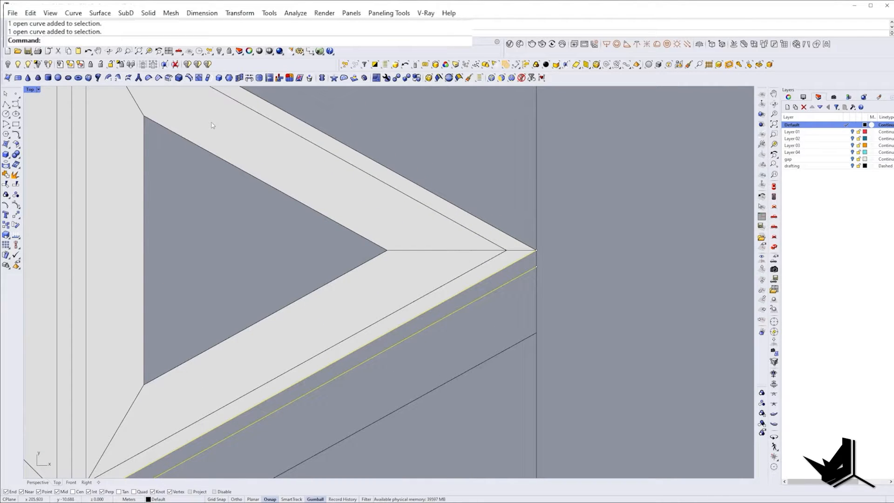
pyautogui.write('LF')
pyautogui.press('Return')
pyautogui.click(43, 246)
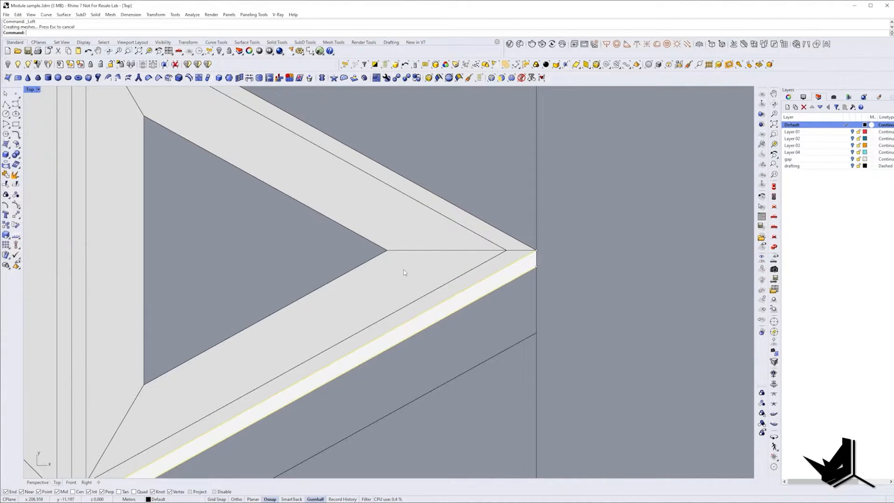
pyautogui.scroll(6, 475, 363)
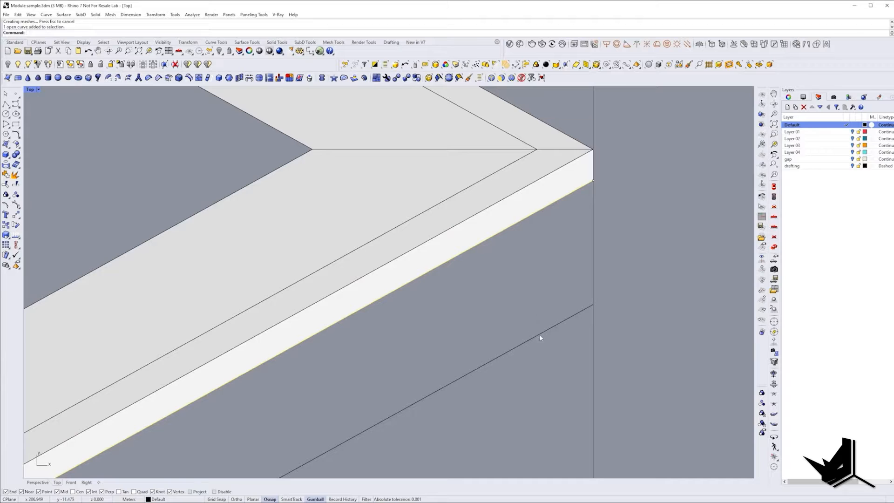
# Loft a surface between the 0.05 offset polyline and the outer 0.2 offset polyline at the lower-right corner
pyautogui.write('LF')
pyautogui.press('Return')
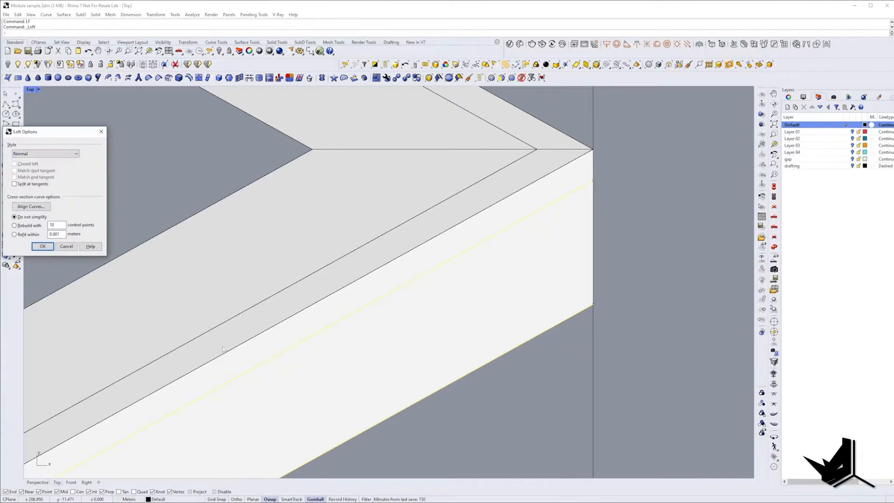
pyautogui.click(40, 246)
pyautogui.scroll(-8, 695, 254)
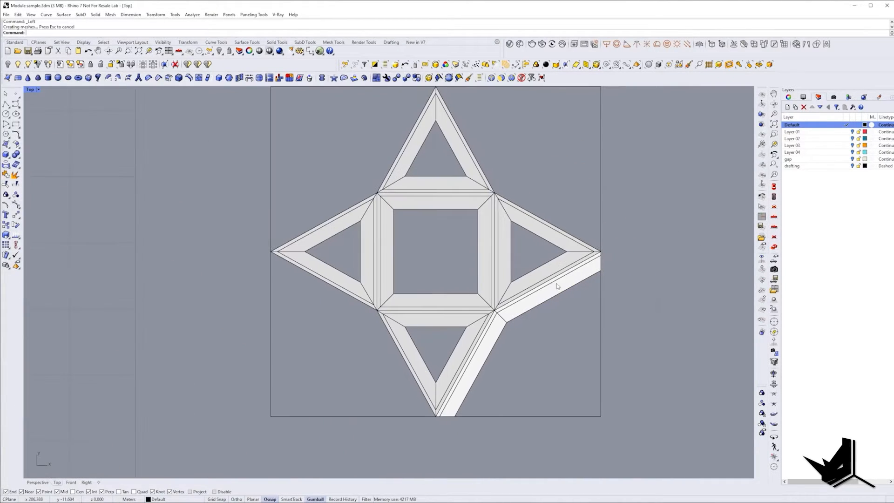
# Join the two lofted surfaces along the lower-right corner into one polysurface
pyautogui.scroll(4, 561, 291)
pyautogui.click(561, 290)
pyautogui.scroll(6, 584, 252)
pyautogui.keyDown('shift'); pyautogui.click(551, 255); pyautogui.keyUp('shift')
pyautogui.scroll(-6, 551, 253)
pyautogui.moveTo(551, 253); pyautogui.dragTo(479, 255, button='right')
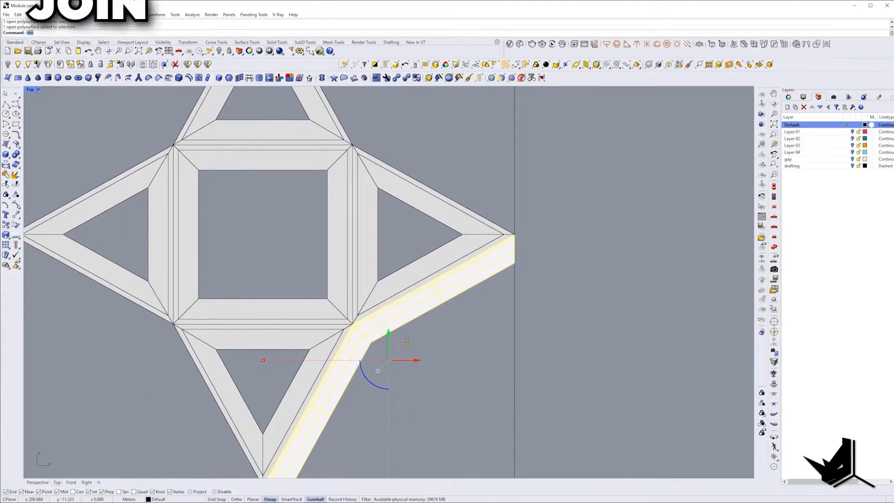
pyautogui.press('Return')
pyautogui.scroll(-4, 352, 300)
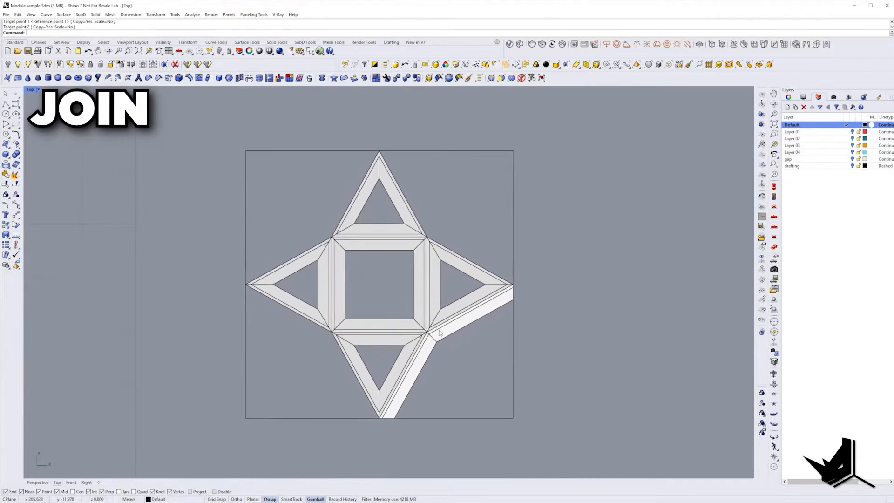
# Orient a copy of the lower-right corner panel to the upper-right corner, using the central opening's lower and right edges as references
pyautogui.scroll(6, 458, 326)
pyautogui.click(459, 328)
pyautogui.scroll(-4, 458, 326)
pyautogui.moveTo(453, 305); pyautogui.dragTo(457, 311, button='right')
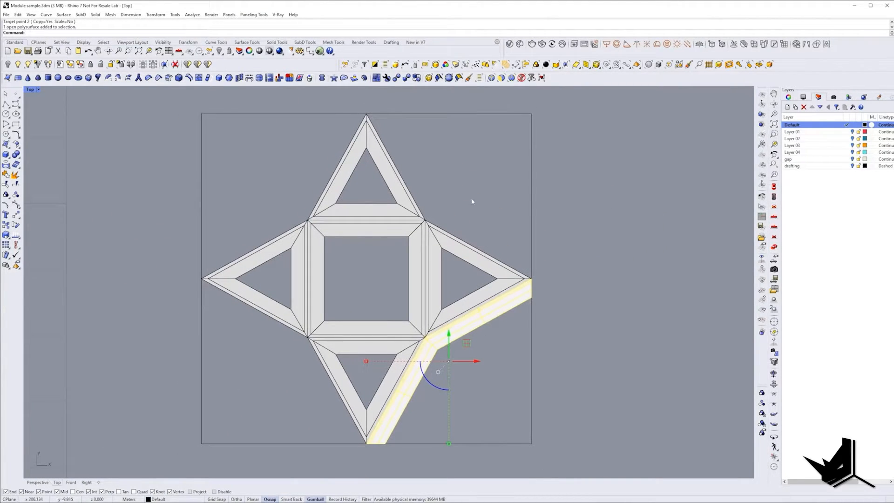
pyautogui.press('Escape')
pyautogui.click(515, 300)
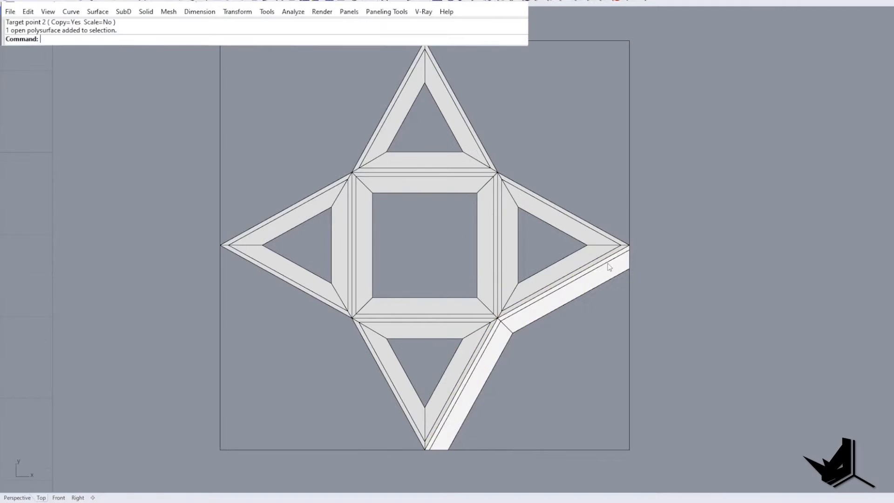
pyautogui.press('Return')
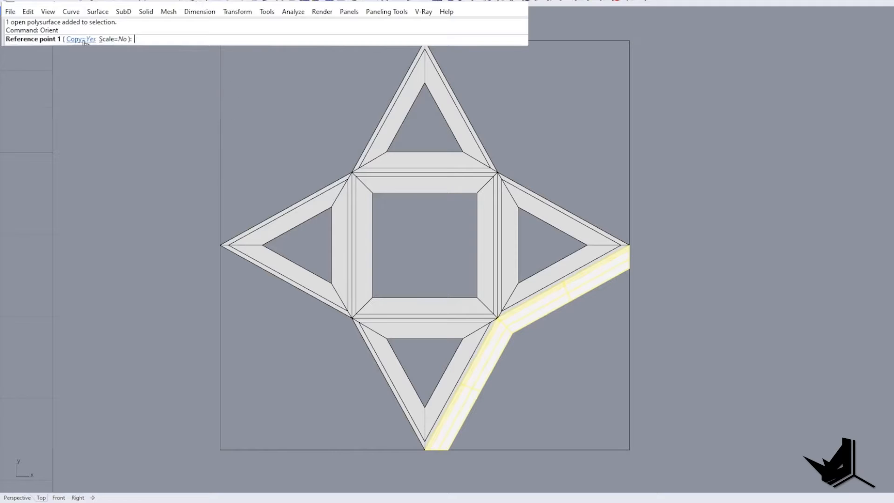
pyautogui.scroll(3, 455, 345)
pyautogui.click(329, 273)
pyautogui.click(488, 273)
pyautogui.click(489, 273)
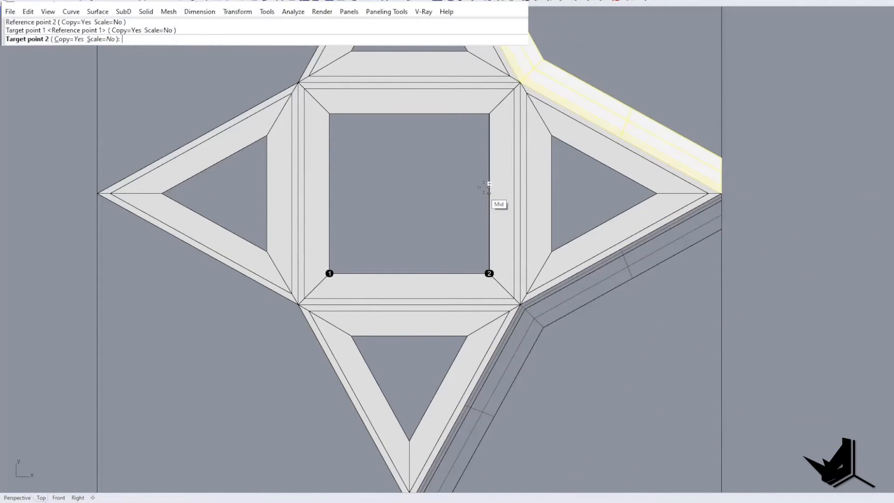
pyautogui.click(489, 114)
pyautogui.scroll(-4, 526, 263)
pyautogui.press('Escape')
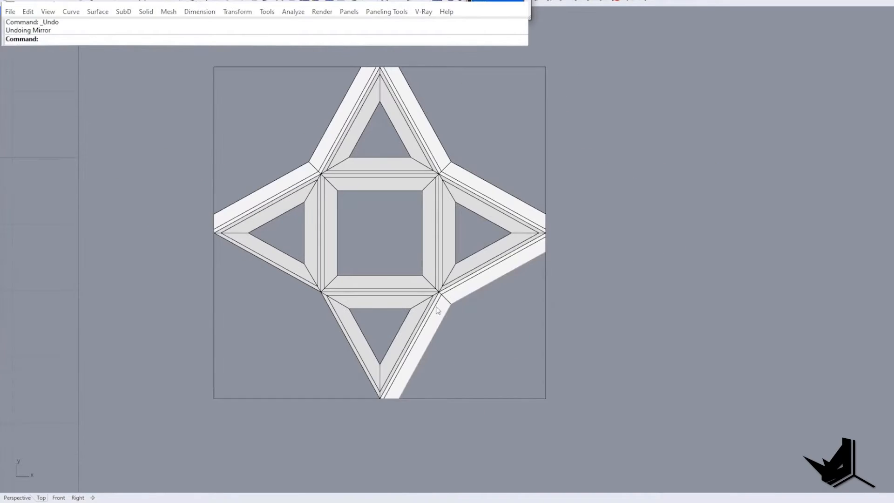
# Mirror the lower-right corner panel across the module's vertical centre line to the lower-left corner
pyautogui.click(443, 299)
pyautogui.scroll(-3, 443, 299)
pyautogui.moveTo(444, 299); pyautogui.dragTo(471, 289, button='right')
pyautogui.scroll(6, 493, 260)
pyautogui.write('MI')
pyautogui.press('Return')
pyautogui.press('Return')
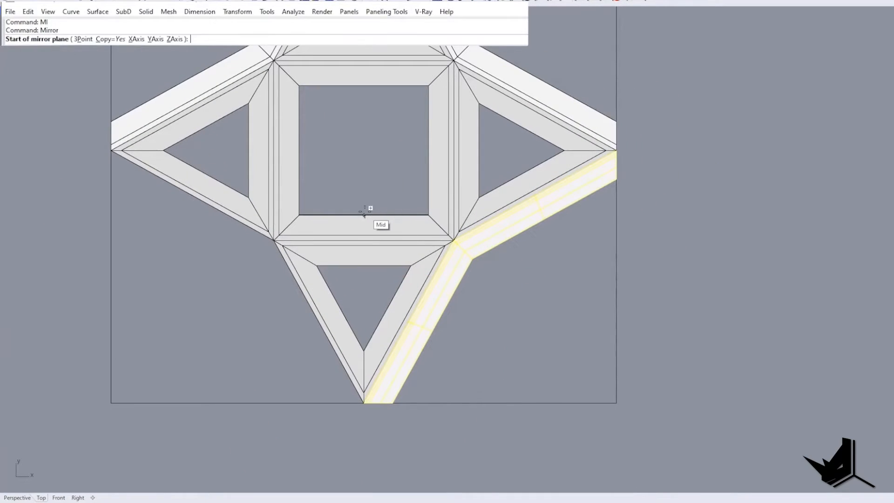
pyautogui.click(365, 210)
pyautogui.click(368, 156)
pyautogui.scroll(-3, 264, 334)
pyautogui.press('Escape')
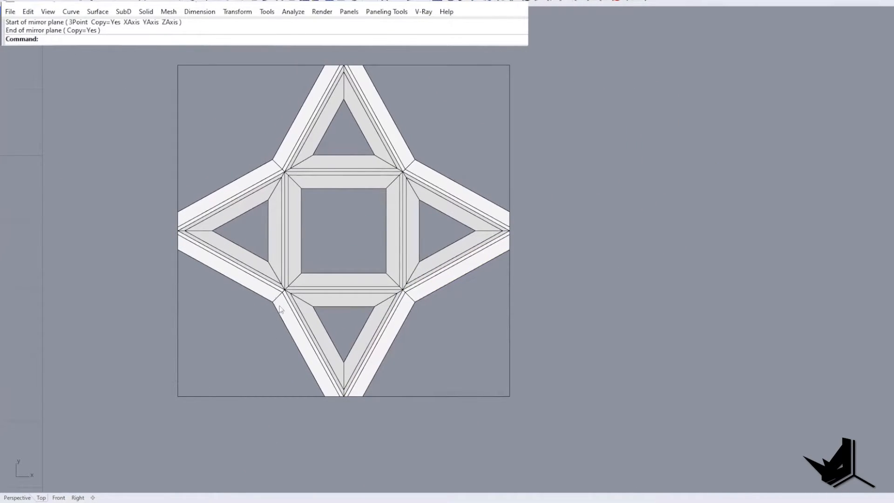
# Select all polysurfaces of the module and join them into a single polysurface
pyautogui.moveTo(337, 261); pyautogui.dragTo(397, 248, button='right')
pyautogui.scroll(4, 333, 86)
pyautogui.write('S')
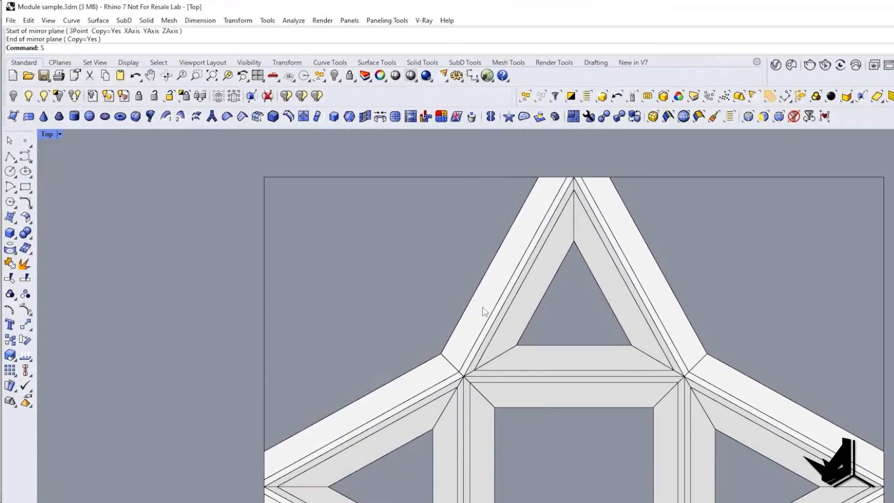
pyautogui.write('elPolysrf')
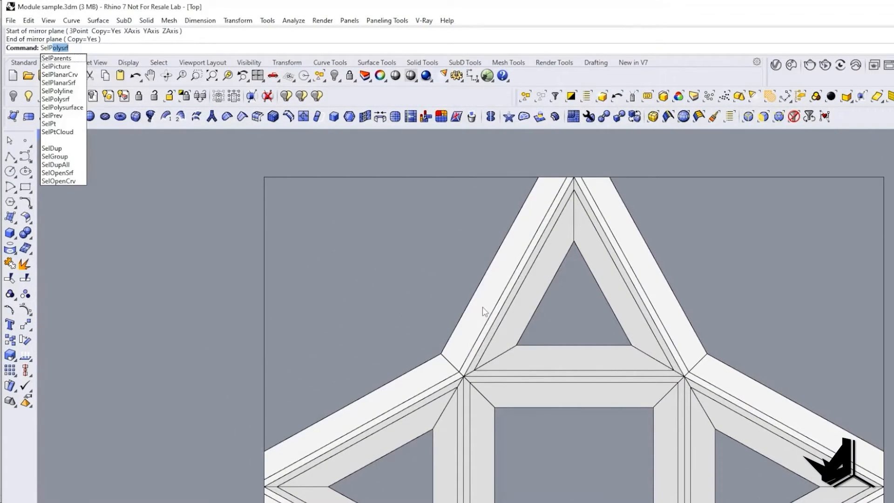
pyautogui.press('Return')
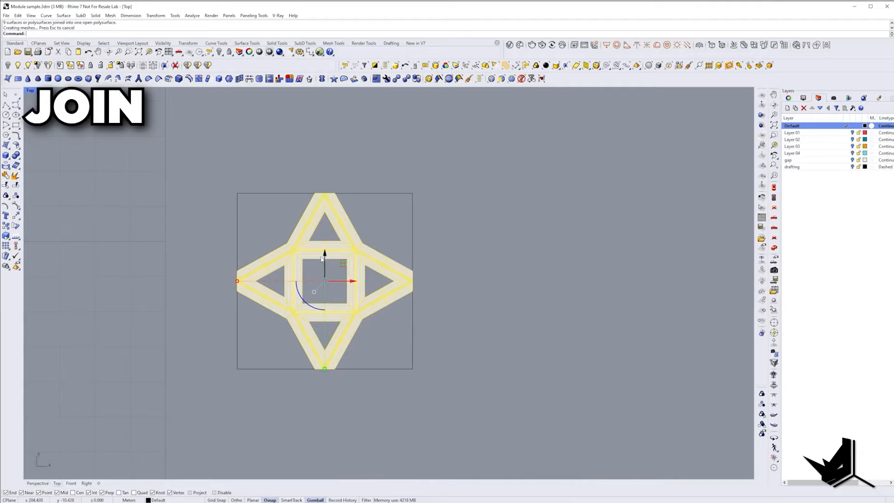
pyautogui.press('Escape')
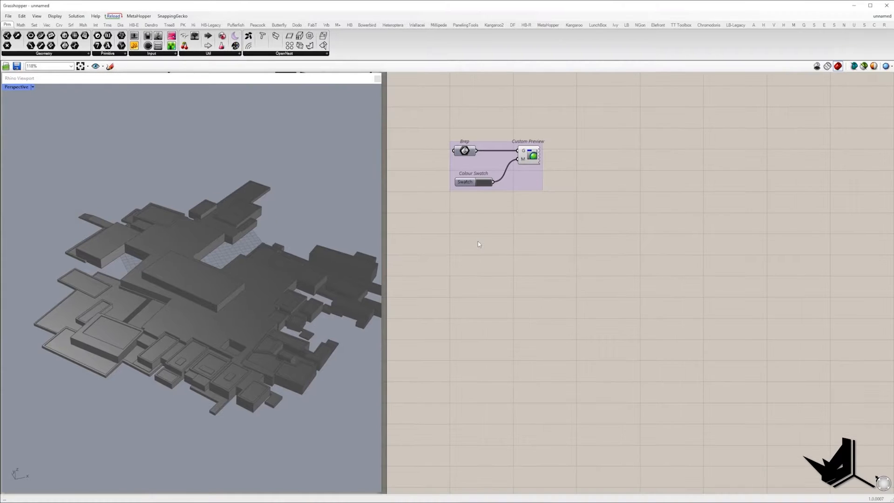
# Switch to Grasshopper, add a Point parameter referencing one Rhino point and turn off the building preview
pyautogui.doubleClick(478, 241)
pyautogui.write('pt')
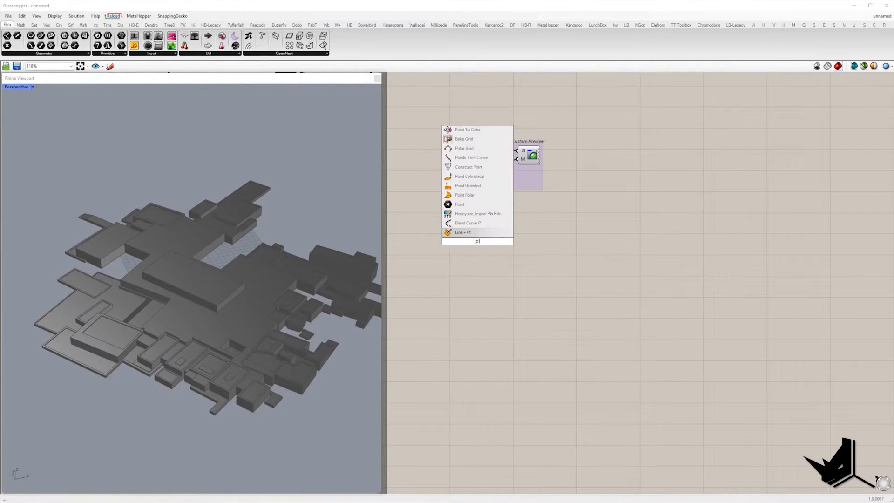
pyautogui.click(465, 203)
pyautogui.rightClick(472, 256)
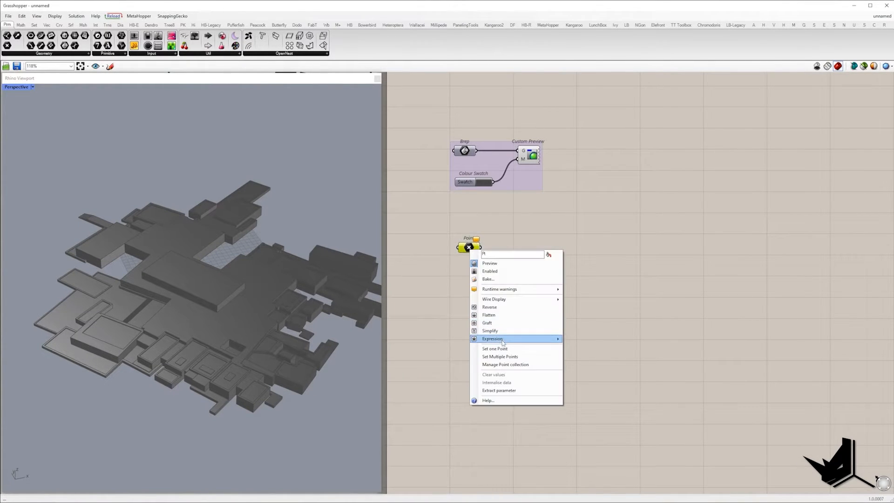
pyautogui.click(498, 348)
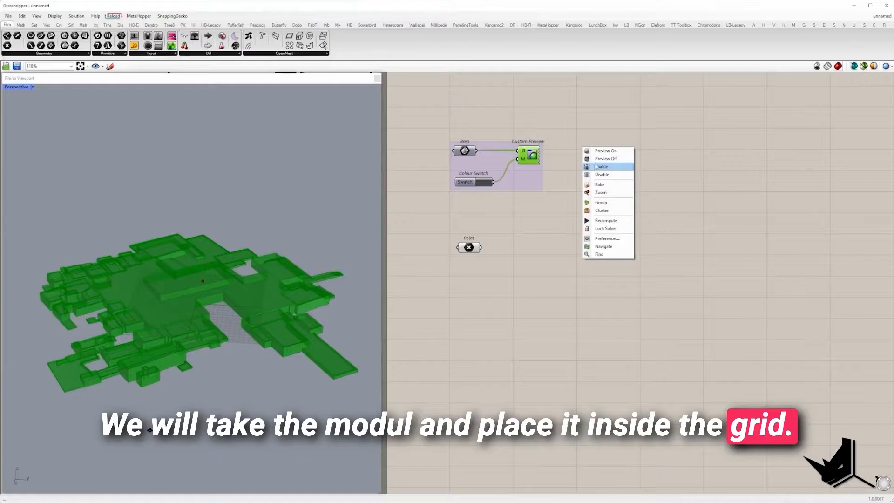
pyautogui.moveTo(120, 293); pyautogui.dragTo(156, 297, button='right')
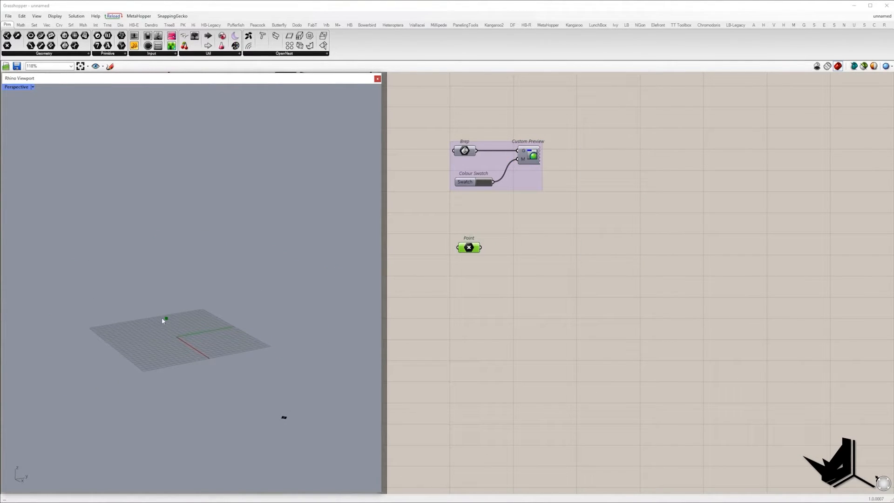
# Add a Move component fed by the Point parameter, with a Unit Z vector as its translation
pyautogui.doubleClick(548, 296)
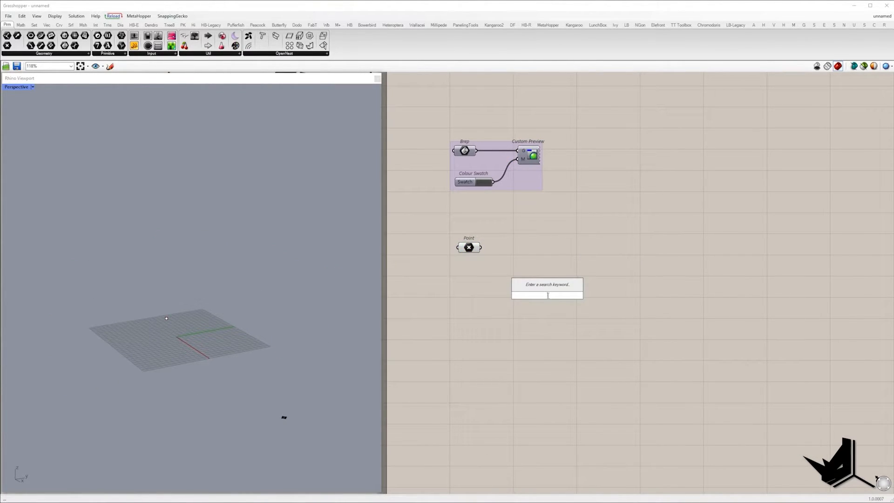
pyautogui.write('move')
pyautogui.click(545, 287)
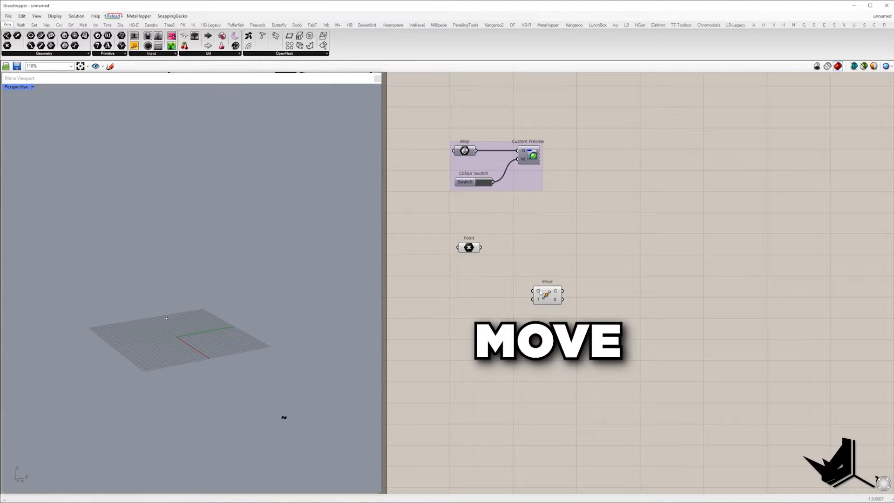
pyautogui.moveTo(533, 291); pyautogui.dragTo(490, 254)
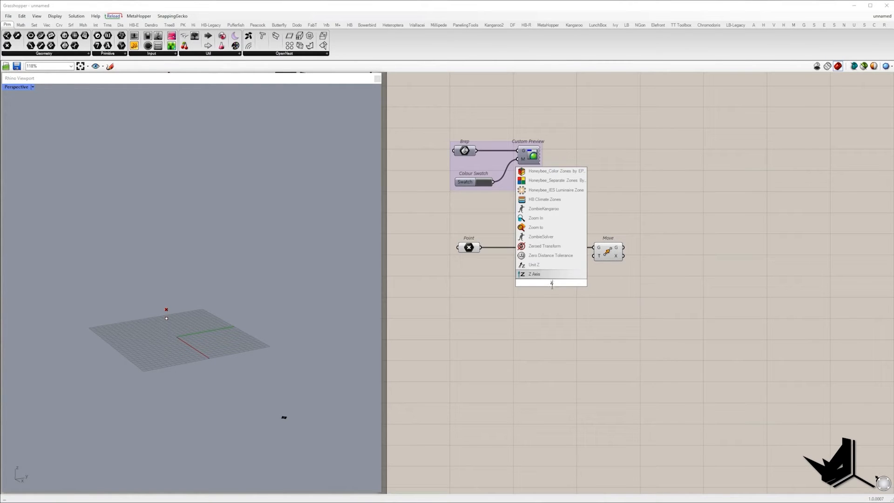
pyautogui.click(551, 274)
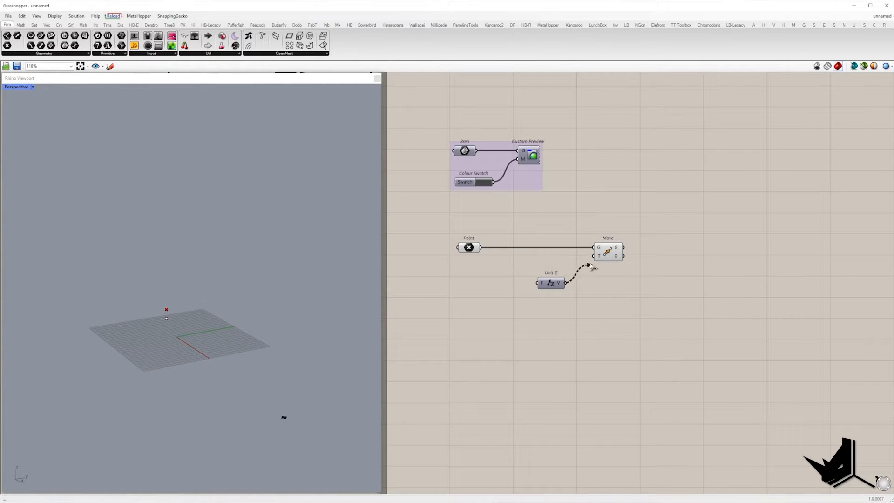
pyautogui.moveTo(553, 289); pyautogui.dragTo(565, 297)
# Add a number slider from 0 to 50.00 set to 27.00 and connect it to the Unit Z factor
pyautogui.doubleClick(526, 296)
pyautogui.write('0<')
pyautogui.write('27<50.00')
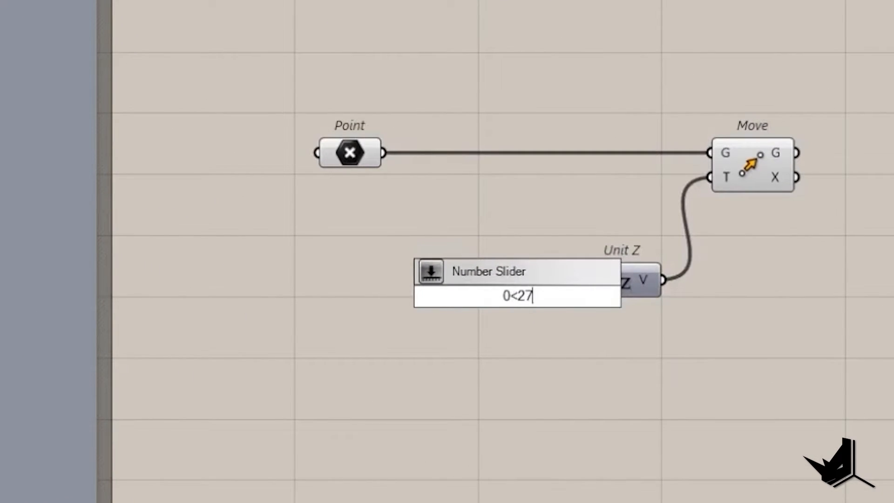
pyautogui.press('Return')
pyautogui.moveTo(525, 300); pyautogui.dragTo(451, 279)
pyautogui.moveTo(553, 280); pyautogui.dragTo(580, 279)
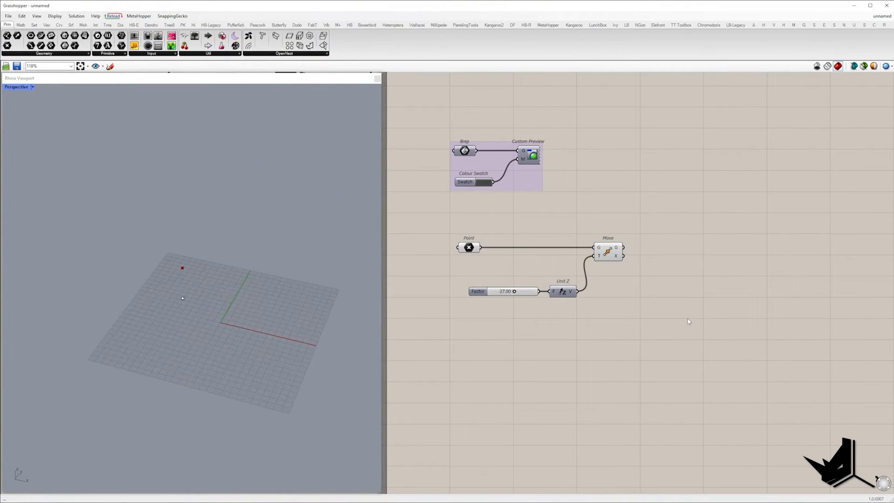
# Add a second number slider below the Move component and set its value to 100.000
pyautogui.doubleClick(669, 335)
pyautogui.write('0')
pyautogui.press('Return')
pyautogui.doubleClick(670, 335)
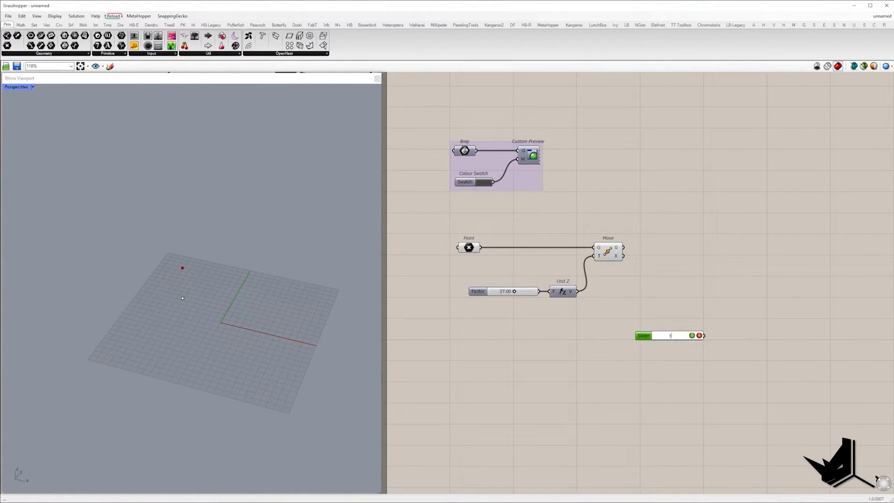
pyautogui.click(691, 335)
# Add a Circle component using the Point parameter as its plane and the 100.000 slider as its radius
pyautogui.doubleClick(681, 288)
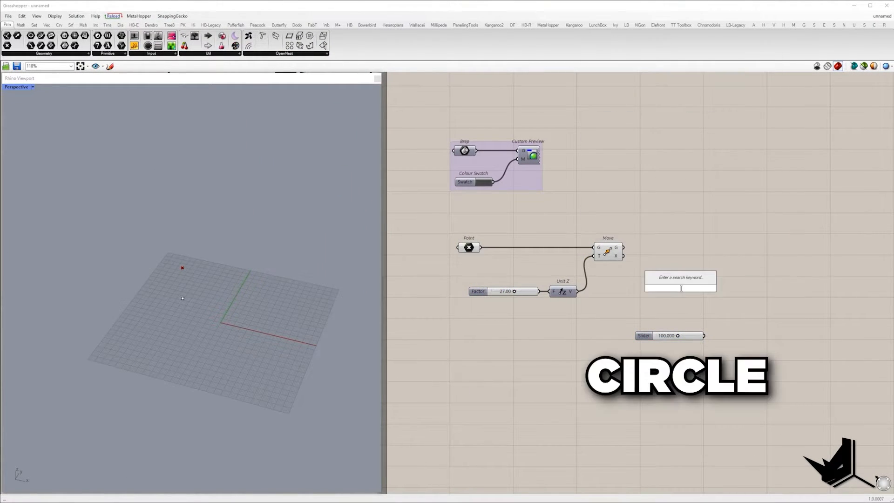
pyautogui.write('ci')
pyautogui.click(677, 280)
pyautogui.moveTo(608, 254); pyautogui.dragTo(620, 290)
pyautogui.moveTo(665, 284); pyautogui.dragTo(480, 247)
pyautogui.click(822, 312)
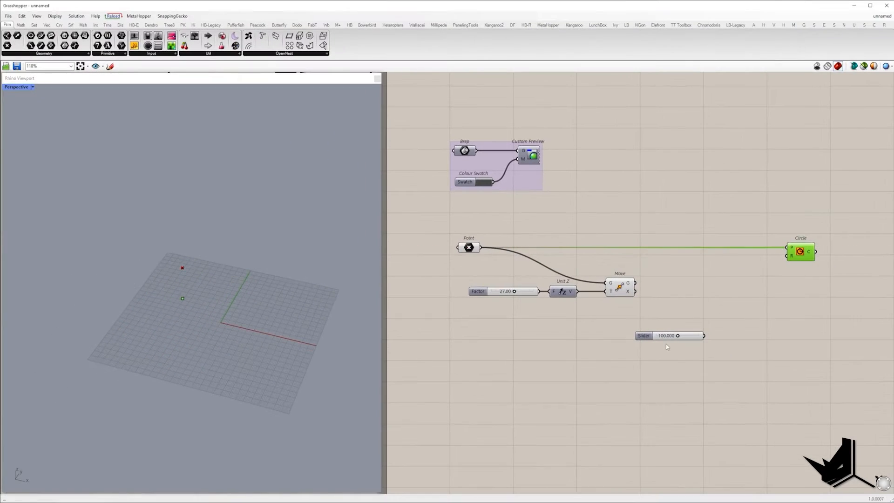
pyautogui.moveTo(772, 280); pyautogui.dragTo(787, 256)
pyautogui.moveTo(644, 336); pyautogui.dragTo(468, 362)
pyautogui.click(801, 252)
pyautogui.moveTo(205, 288); pyautogui.dragTo(259, 253, button='right')
pyautogui.click(616, 286)
pyautogui.moveTo(252, 354); pyautogui.dragTo(323, 350, button='right')
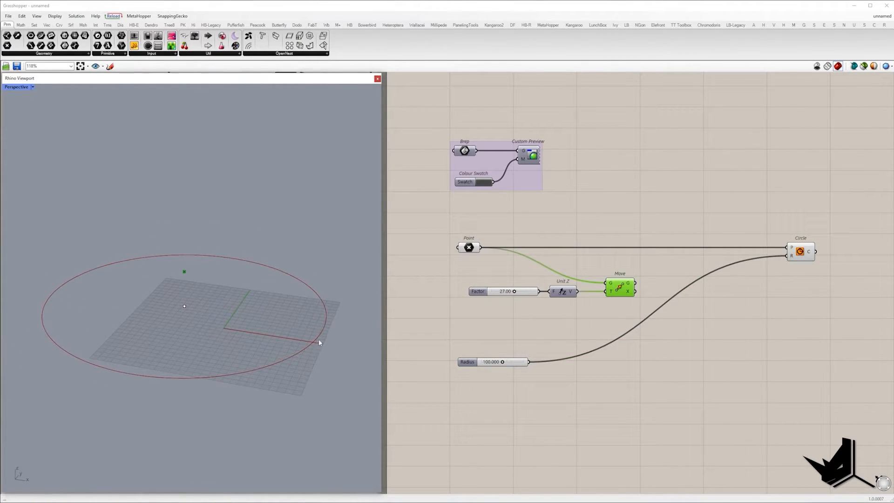
# Add Sphere Fit and Evaluate Curve components, feeding the circle into Evaluate Curve's curve input and reparameterizing it
pyautogui.click(797, 255)
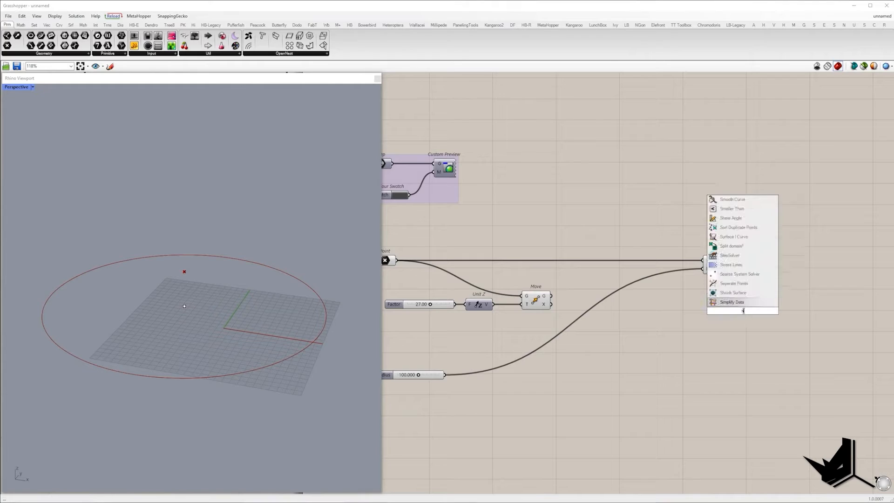
pyautogui.click(737, 300)
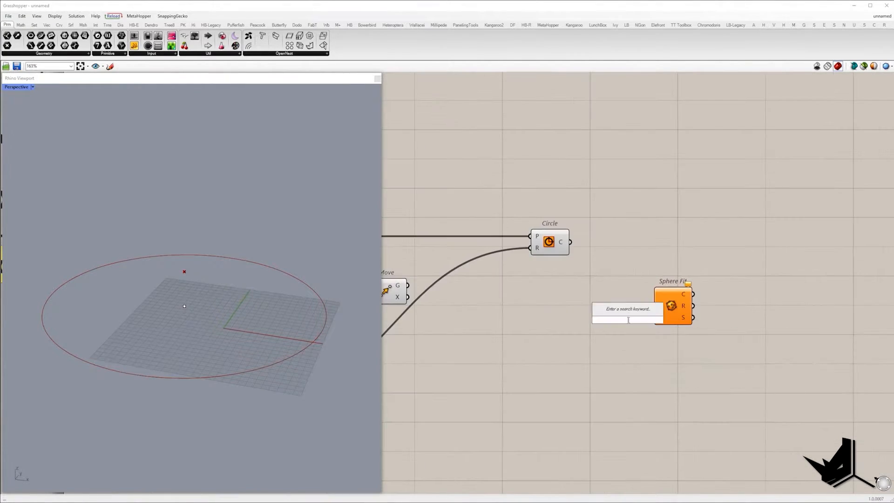
pyautogui.write('eva')
pyautogui.click(619, 274)
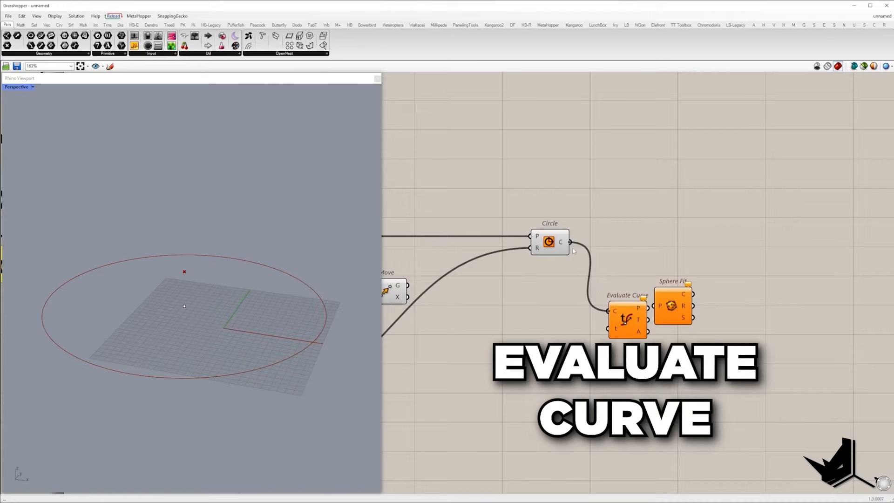
pyautogui.rightClick(611, 310)
pyautogui.click(635, 389)
# Add a Panel near Evaluate Curve containing the values 0 and 0.5 on separate lines
pyautogui.doubleClick(560, 362)
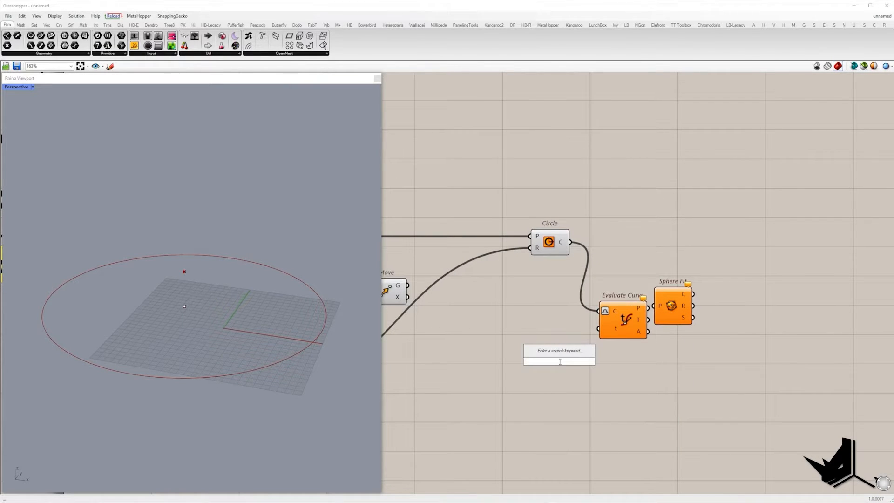
pyautogui.write('//')
pyautogui.press('Return')
pyautogui.doubleClick(560, 362)
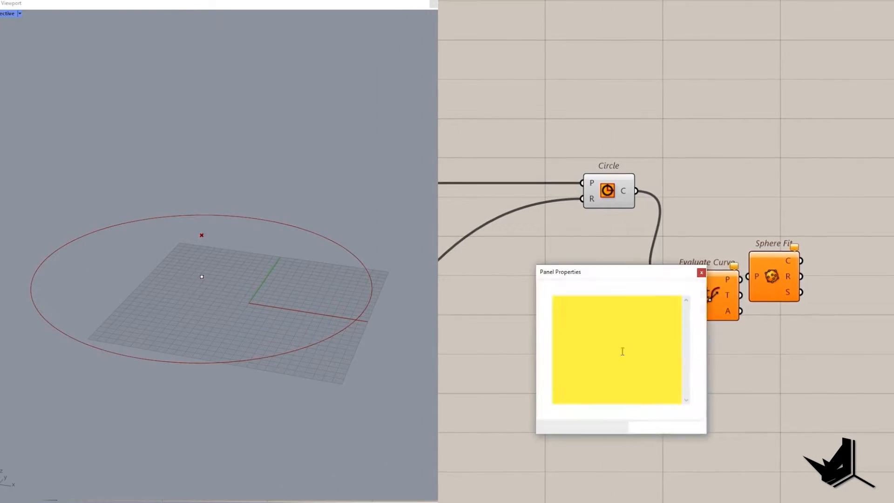
pyautogui.write('0')
pyautogui.press('Return')
pyautogui.write('0.5')
pyautogui.click(649, 428)
pyautogui.scroll(3, 628, 356)
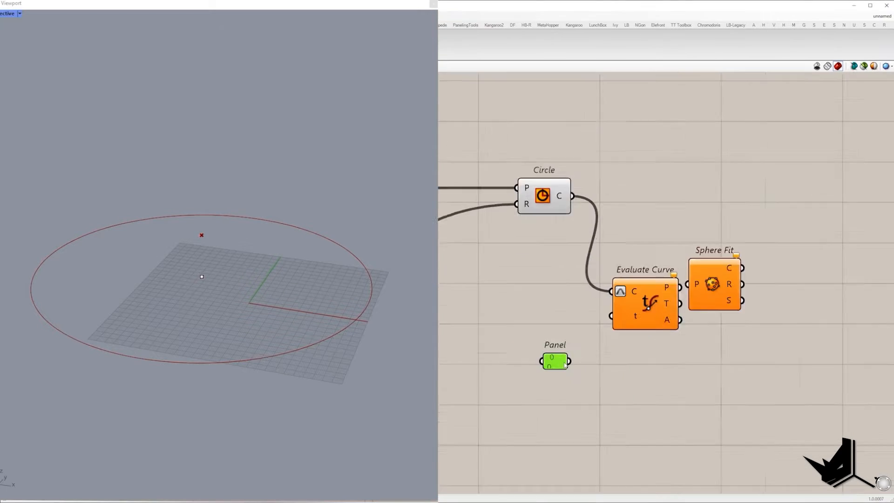
# Turn off multiline data on the panel and feed its 0 and 0.5 values into Evaluate Curve's t input
pyautogui.scroll(2, 565, 365)
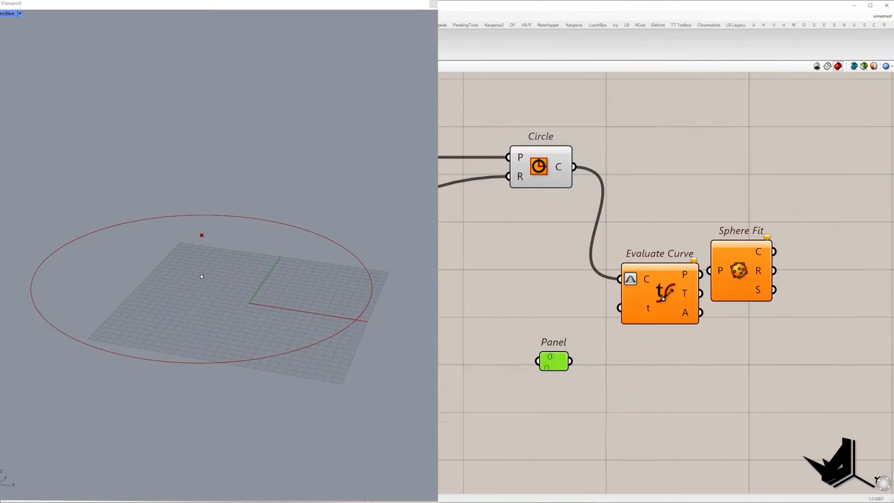
pyautogui.rightClick(562, 370)
pyautogui.click(589, 358)
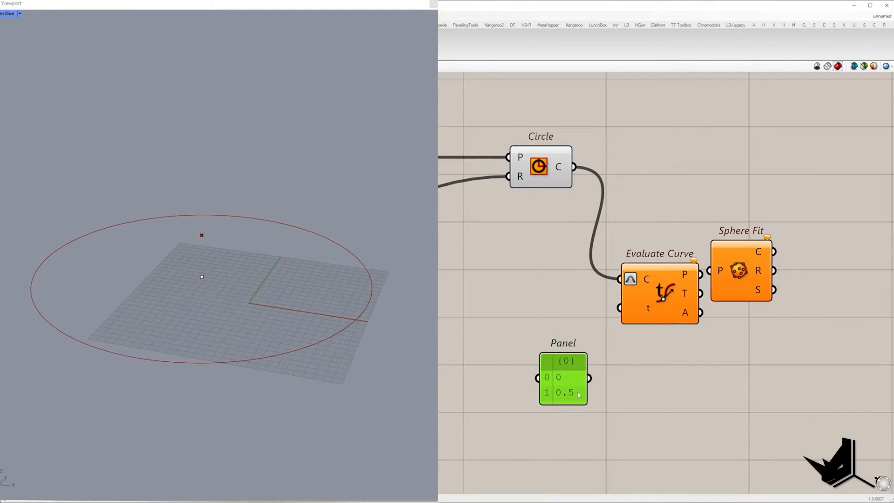
pyautogui.moveTo(590, 379); pyautogui.dragTo(620, 310)
pyautogui.click(652, 300)
pyautogui.scroll(-5, 163, 319)
pyautogui.moveTo(163, 316)
pyautogui.mouseDown(button='right')
pyautogui.moveTo(164, 355)
pyautogui.moveTo(168, 305)
pyautogui.mouseUp(button='right')
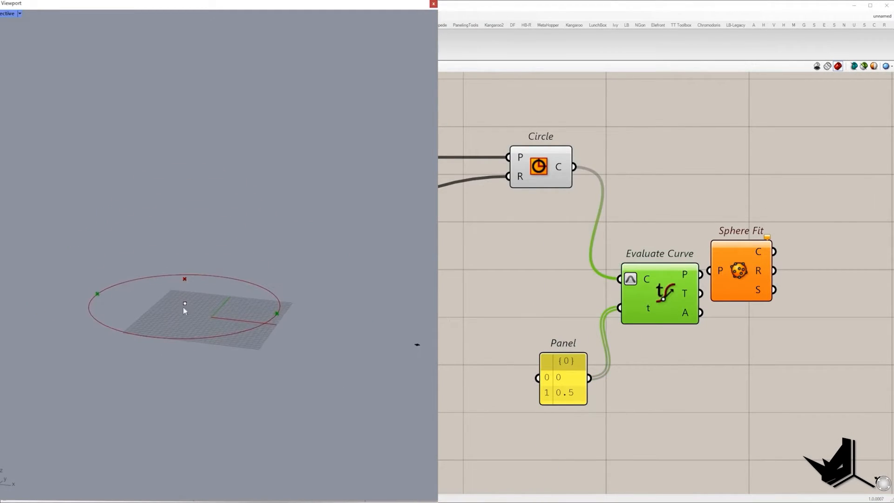
# Make room before Sphere Fit and add a Merge component between it and Evaluate Curve
pyautogui.moveTo(740, 279); pyautogui.dragTo(822, 264)
pyautogui.doubleClick(750, 206)
pyautogui.write('mer')
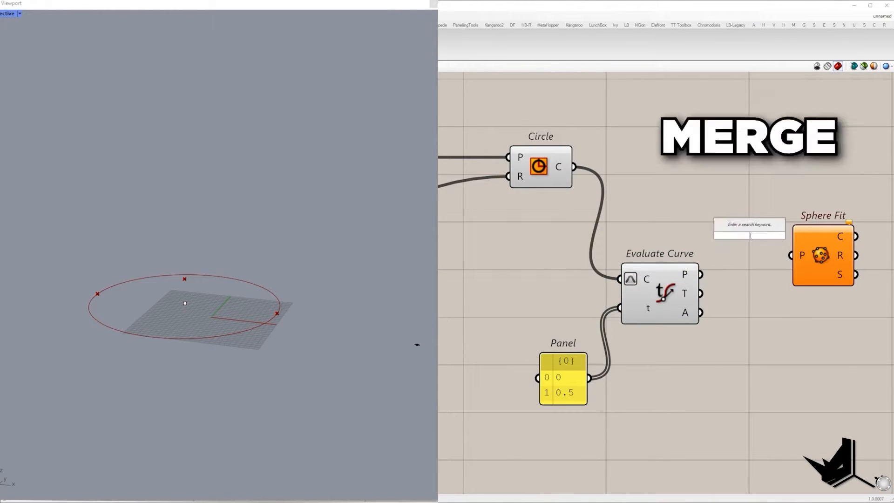
pyautogui.click(738, 226)
pyautogui.scroll(-3, 733, 234)
pyautogui.moveTo(509, 247); pyautogui.dragTo(545, 248, button='right')
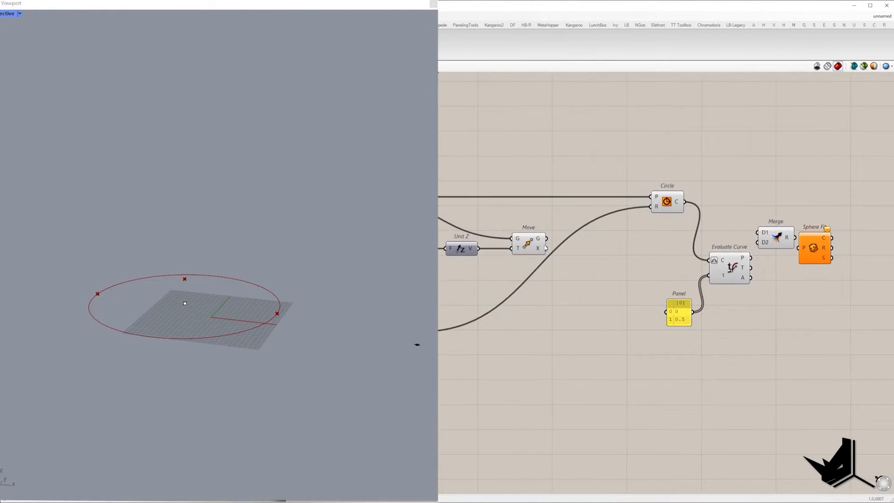
# Merge Move's geometry and Evaluate Curve's points, flatten the Merge result, and feed it into Sphere Fit
pyautogui.moveTo(759, 243); pyautogui.dragTo(748, 256)
pyautogui.moveTo(743, 256); pyautogui.dragTo(666, 274, button='right')
pyautogui.moveTo(693, 257); pyautogui.dragTo(756, 269)
pyautogui.rightClick(717, 269)
pyautogui.click(736, 296)
pyautogui.scroll(-6, 361, 266)
pyautogui.moveTo(333, 276); pyautogui.dragTo(230, 322, button='right')
pyautogui.scroll(10, 312, 274)
pyautogui.scroll(-5, 268, 287)
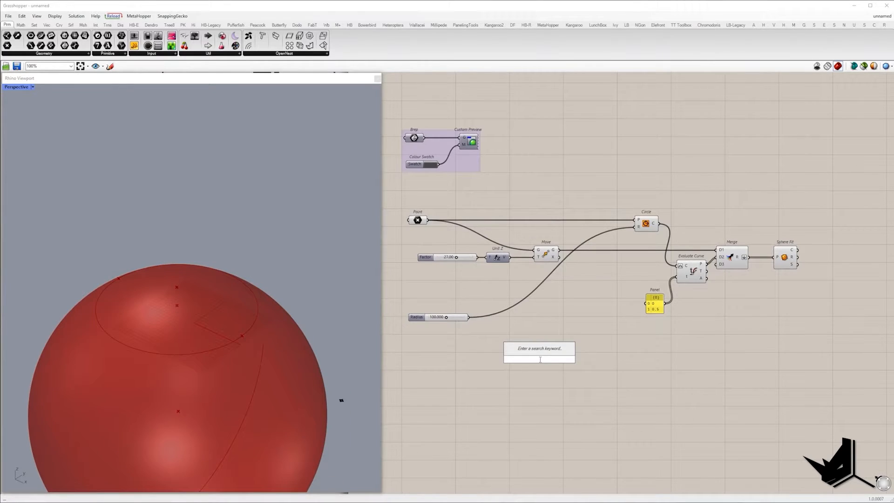
# Add a Rectangle component below the Circle setup and use the Point parameter as its plane
pyautogui.write('rectangle')
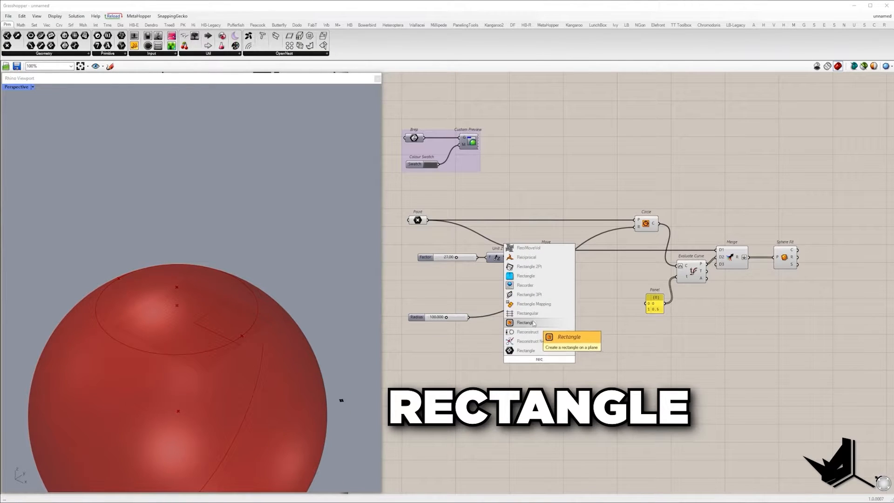
pyautogui.click(535, 325)
pyautogui.scroll(4, 520, 338)
pyautogui.scroll(-2, 549, 349)
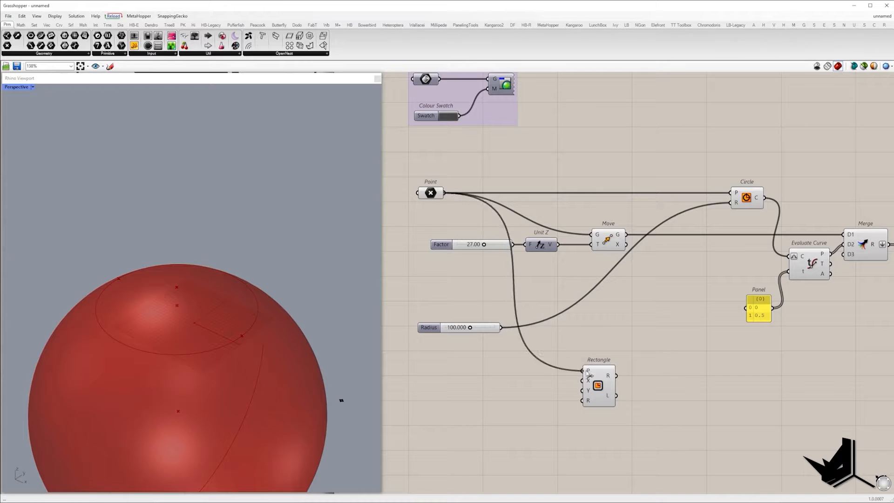
pyautogui.moveTo(597, 377); pyautogui.dragTo(629, 399)
pyautogui.scroll(2, 604, 405)
pyautogui.moveTo(605, 405); pyautogui.dragTo(665, 392, button='right')
pyautogui.click(666, 391)
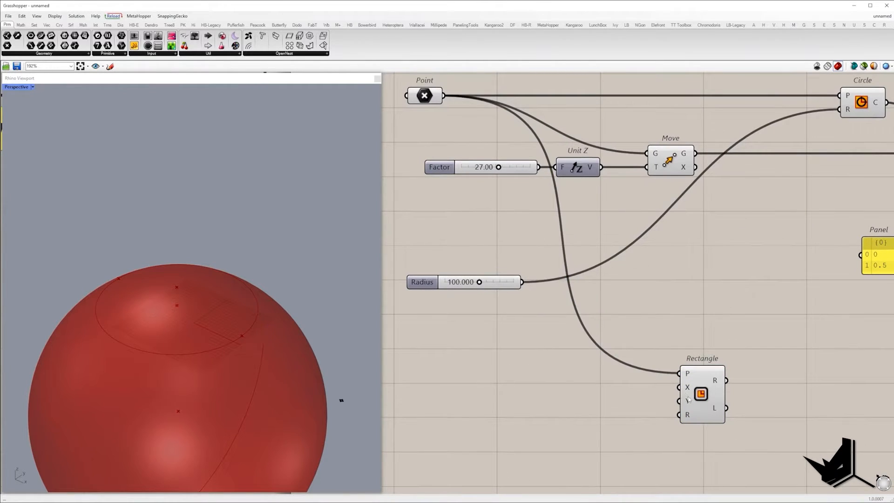
# Add a Construct Domain component and place it ahead of the Rectangle component
pyautogui.scroll(-1, 582, 389)
pyautogui.moveTo(582, 389); pyautogui.dragTo(529, 363, button='right')
pyautogui.doubleClick(513, 359)
pyautogui.write('con domain')
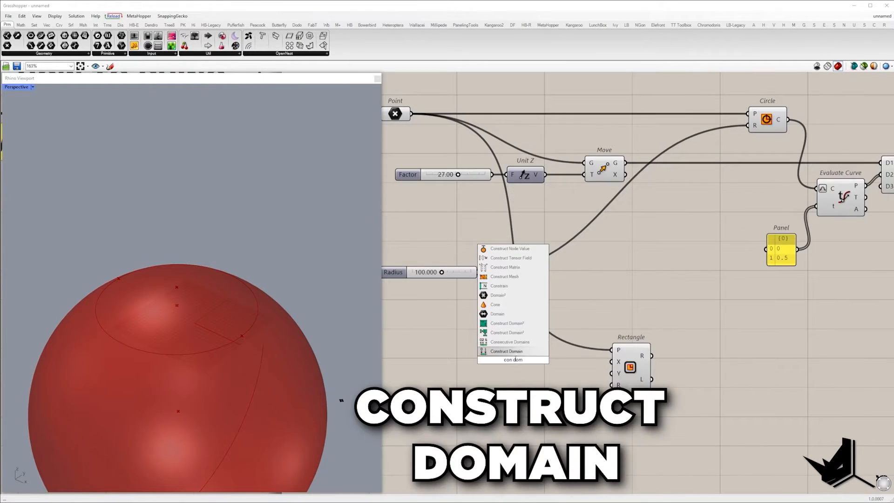
pyautogui.click(514, 351)
pyautogui.moveTo(515, 372); pyautogui.dragTo(548, 415)
pyautogui.click(483, 376)
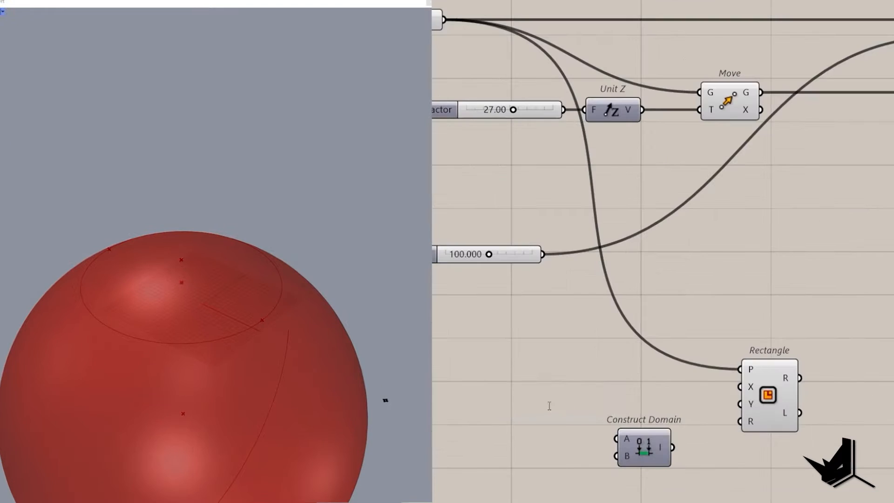
# Build a domain from the negated 100.000 slider to its positive value, and feed it into Rectangle's X and Y inputs
pyautogui.doubleClick(484, 377)
pyautogui.write('neg')
pyautogui.click(528, 393)
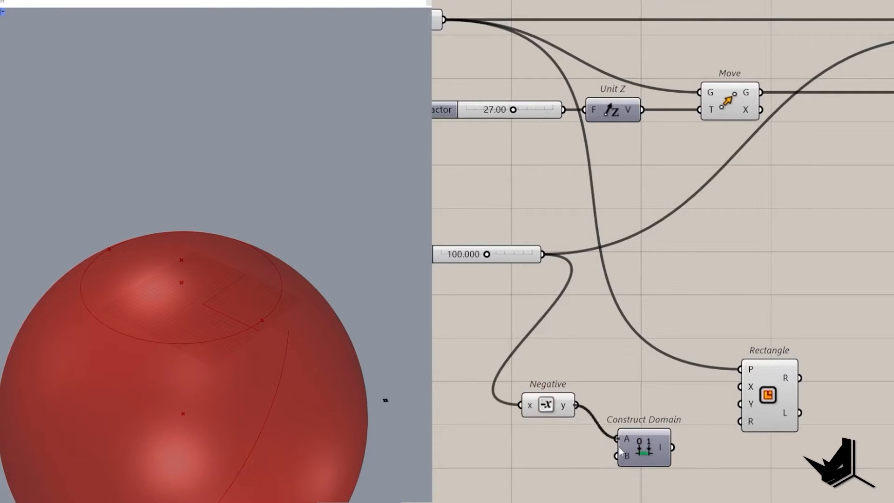
pyautogui.moveTo(630, 463); pyautogui.dragTo(610, 466)
pyautogui.moveTo(550, 269); pyautogui.dragTo(543, 255)
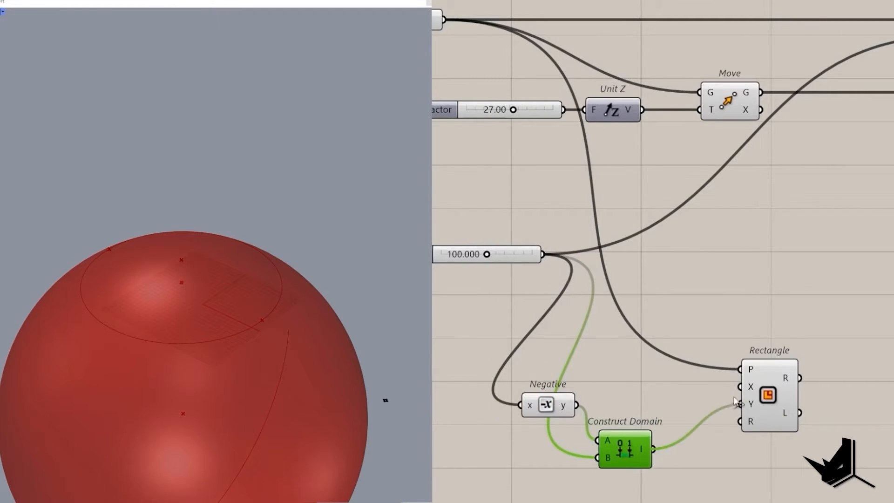
pyautogui.moveTo(146, 302); pyautogui.dragTo(213, 441, button='right')
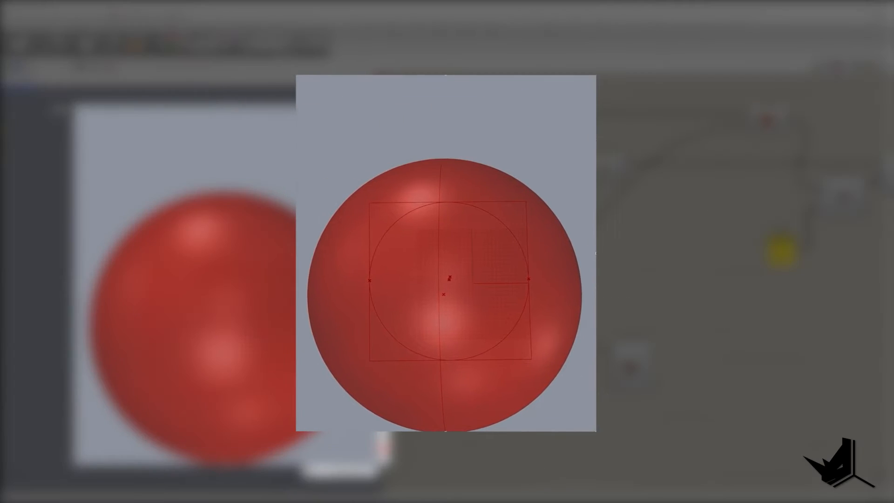
pyautogui.moveTo(356, 196)
pyautogui.mouseDown()
pyautogui.moveTo(559, 362)
pyautogui.moveTo(539, 366)
pyautogui.mouseUp()
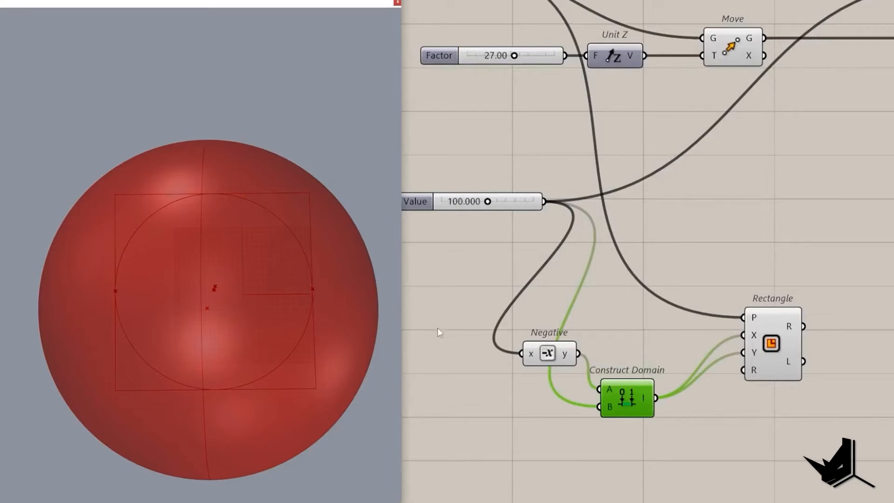
pyautogui.moveTo(179, 326); pyautogui.dragTo(139, 249, button='right')
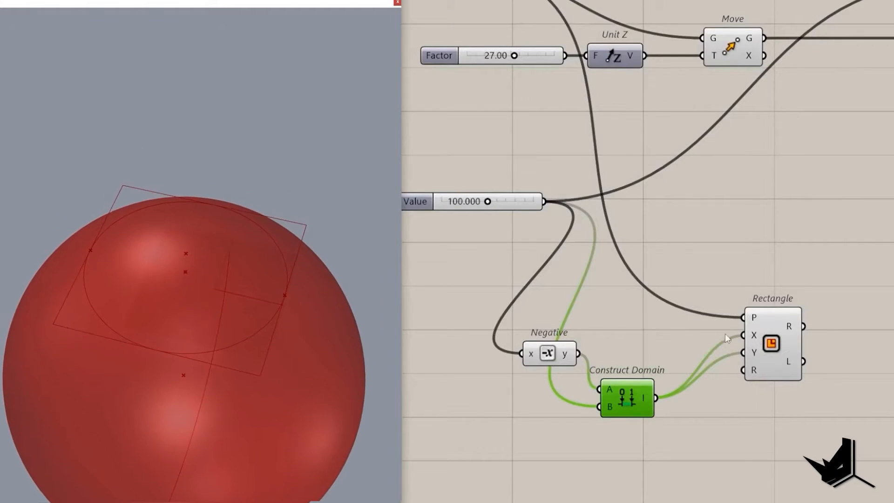
# Add a Multiplication component above Negative and feed the 100.000 slider into its A input
pyautogui.moveTo(708, 337); pyautogui.dragTo(695, 260, button='right')
pyautogui.doubleClick(550, 207)
pyautogui.write('multi')
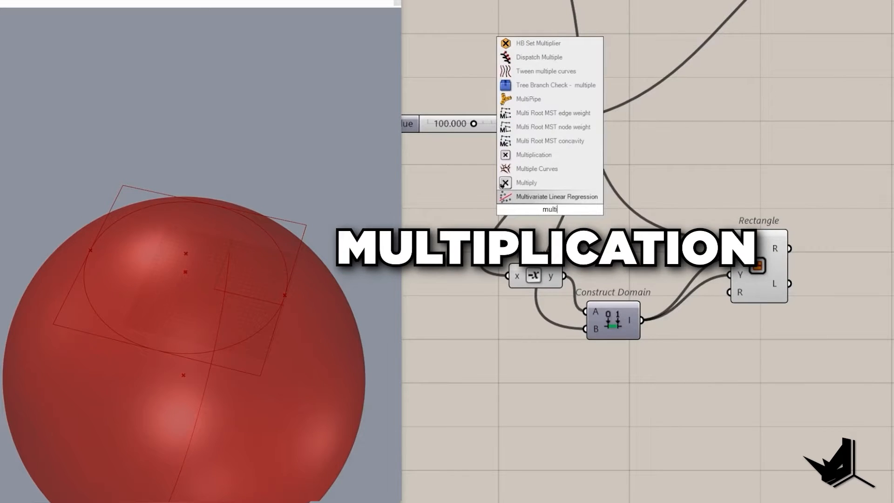
pyautogui.click(544, 156)
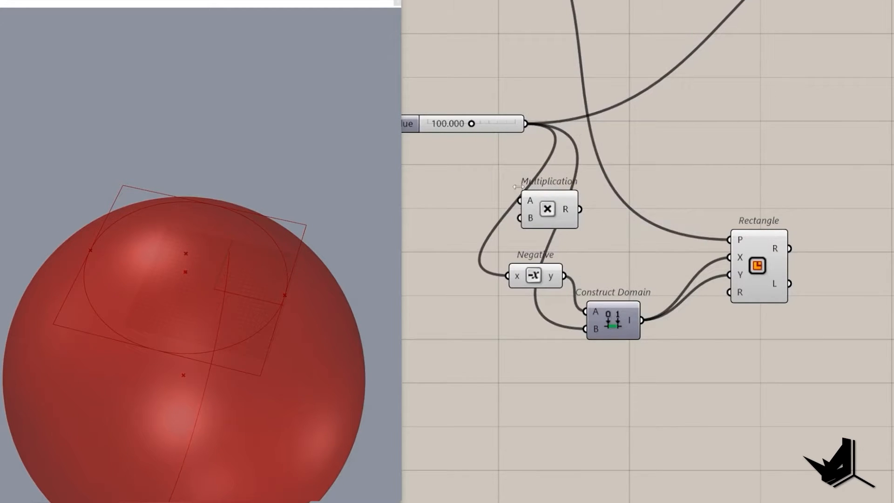
pyautogui.moveTo(531, 120); pyautogui.dragTo(520, 201)
# Add a number slider set to 1.100 and connect it to Multiplication's B input
pyautogui.doubleClick(440, 221)
pyautogui.write('1.')
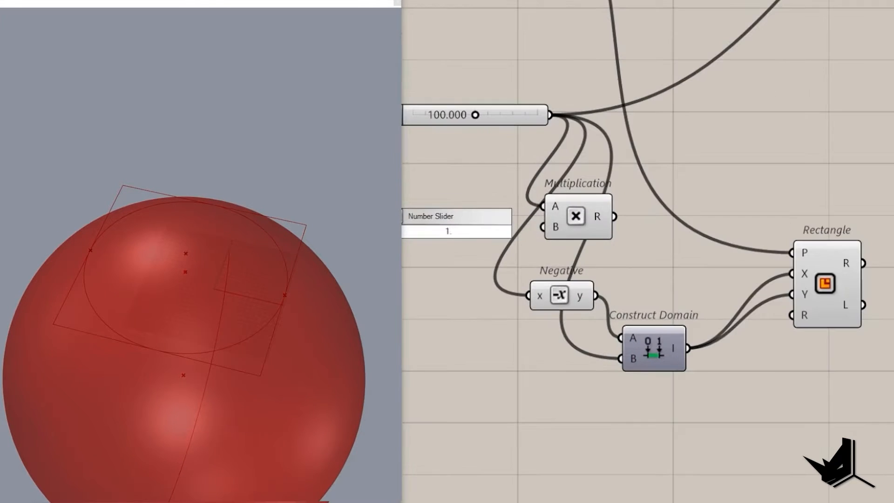
pyautogui.write('100')
pyautogui.press('Return')
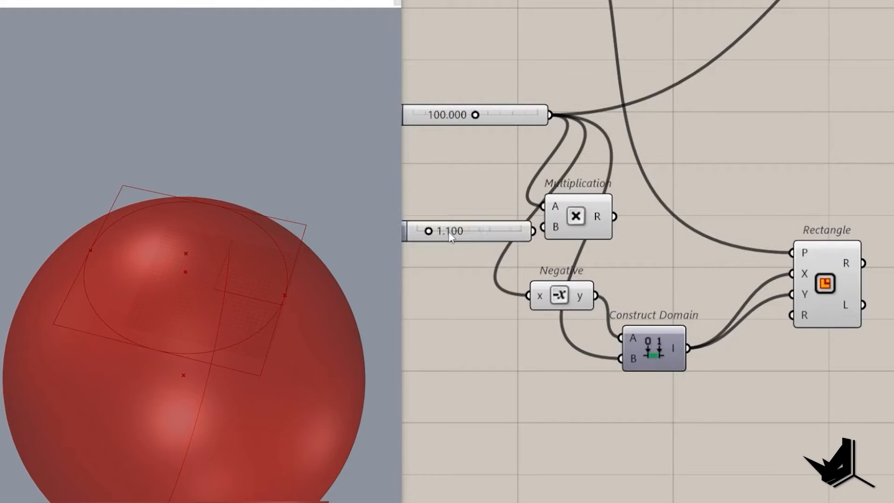
pyautogui.moveTo(533, 231); pyautogui.dragTo(543, 228)
pyautogui.moveTo(562, 230); pyautogui.dragTo(573, 235)
# Feed the multiplication result into Negative and Construct Domain's B input, and arrange these components in a row leading to Rectangle
pyautogui.moveTo(626, 220); pyautogui.dragTo(528, 296)
pyautogui.moveTo(621, 359); pyautogui.dragTo(591, 303)
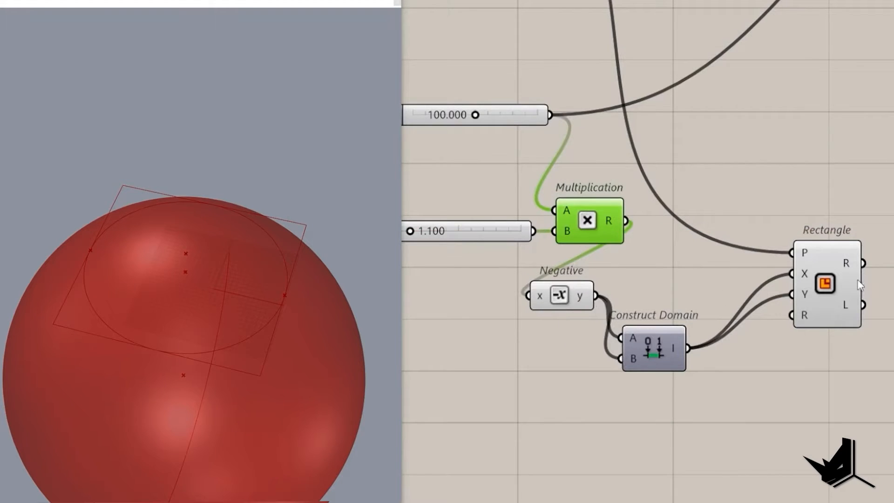
pyautogui.moveTo(719, 291); pyautogui.dragTo(817, 292)
pyautogui.moveTo(511, 298); pyautogui.dragTo(596, 246)
pyautogui.moveTo(571, 335); pyautogui.dragTo(653, 251)
pyautogui.moveTo(794, 281); pyautogui.dragTo(775, 242)
pyautogui.moveTo(596, 245); pyautogui.dragTo(594, 213)
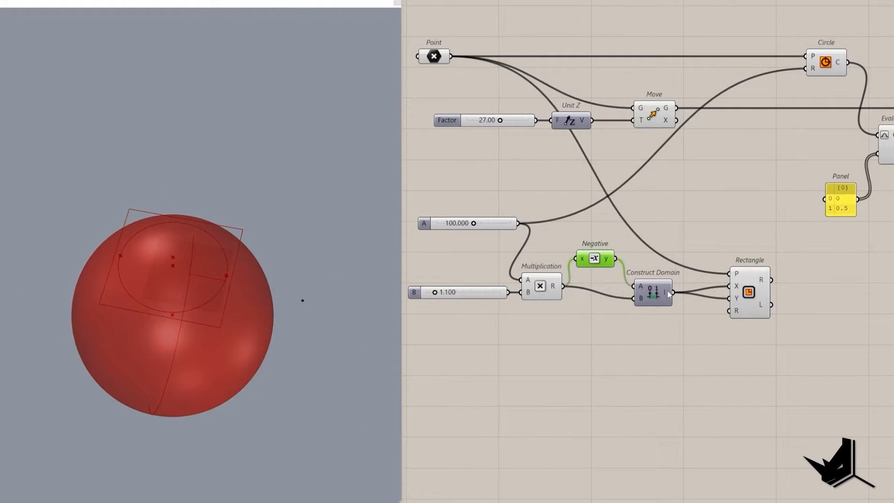
pyautogui.moveTo(655, 295); pyautogui.dragTo(651, 282)
pyautogui.moveTo(740, 294); pyautogui.dragTo(740, 287)
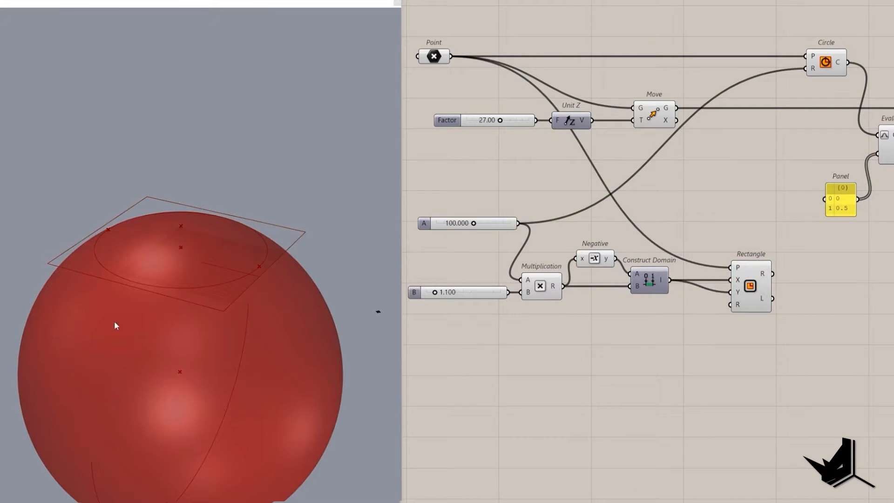
# Examine how the rectangle lies over the upper part of the sphere, comparing the Rectangle and Sphere Fit components
pyautogui.moveTo(114, 322); pyautogui.dragTo(169, 252, button='right')
pyautogui.moveTo(169, 251); pyautogui.dragTo(198, 230, button='right')
pyautogui.click(763, 284)
pyautogui.moveTo(762, 284); pyautogui.dragTo(534, 306, button='right')
pyautogui.click(850, 142)
pyautogui.click(459, 234)
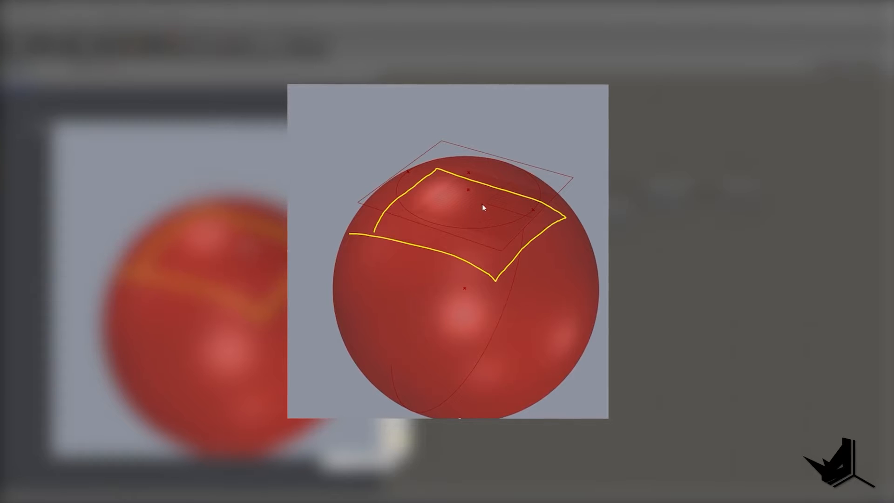
pyautogui.moveTo(482, 172)
pyautogui.mouseDown()
pyautogui.moveTo(424, 232)
pyautogui.moveTo(526, 226)
pyautogui.moveTo(498, 259)
pyautogui.mouseUp()
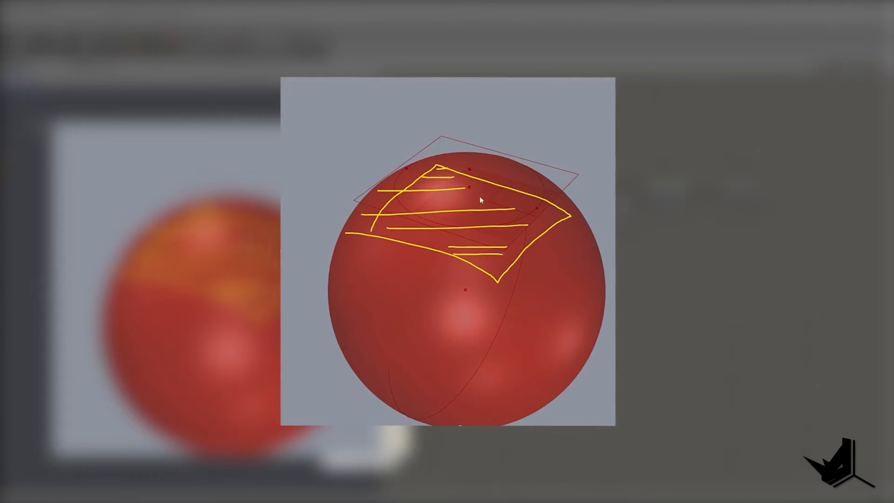
pyautogui.moveTo(435, 168)
pyautogui.mouseDown()
pyautogui.moveTo(351, 233)
pyautogui.moveTo(493, 283)
pyautogui.mouseUp()
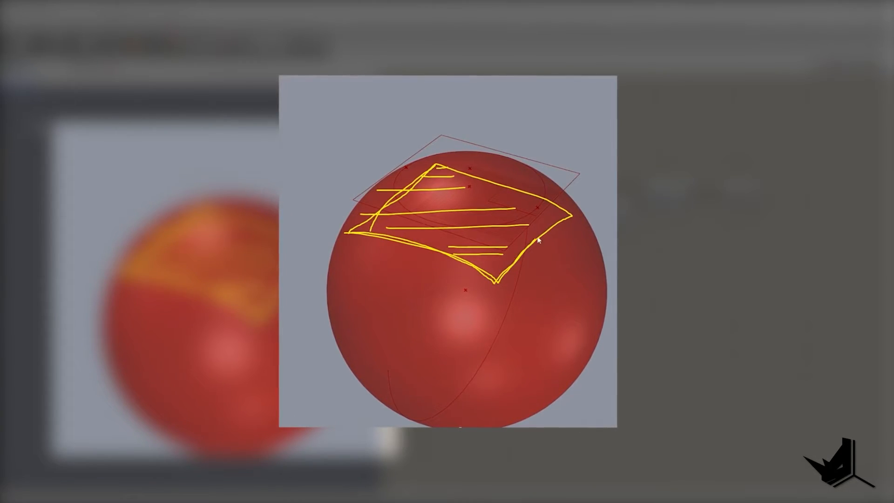
pyautogui.moveTo(441, 165); pyautogui.dragTo(340, 232)
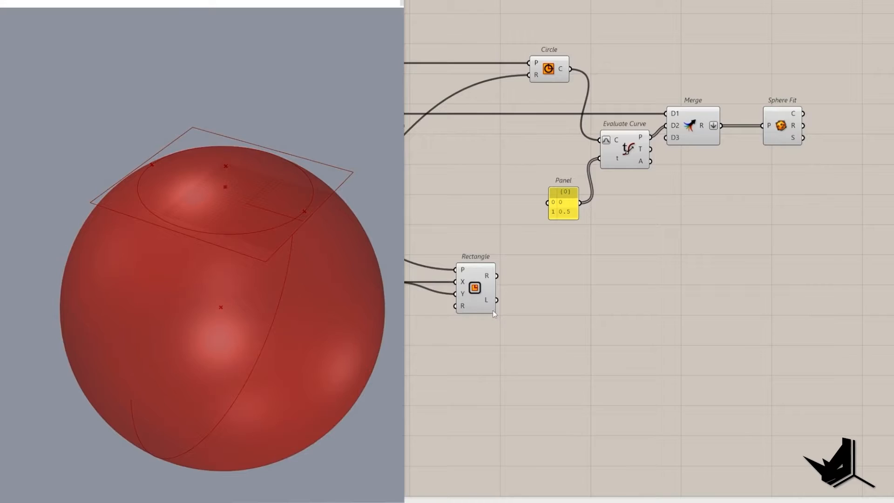
pyautogui.moveTo(500, 241); pyautogui.dragTo(443, 339)
pyautogui.keyDown('shift'); pyautogui.click(782, 126); pyautogui.keyUp('shift')
pyautogui.click(766, 165)
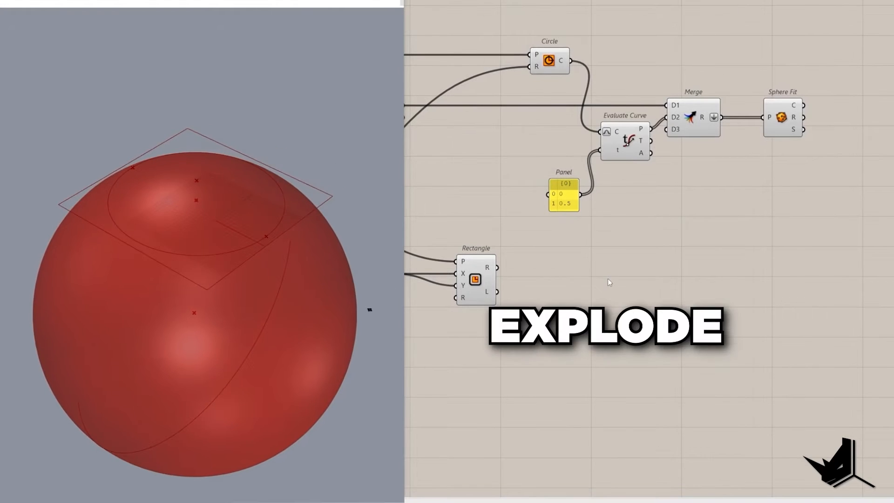
# Add an Explode component and feed the rectangle into its curve input
pyautogui.doubleClick(609, 276)
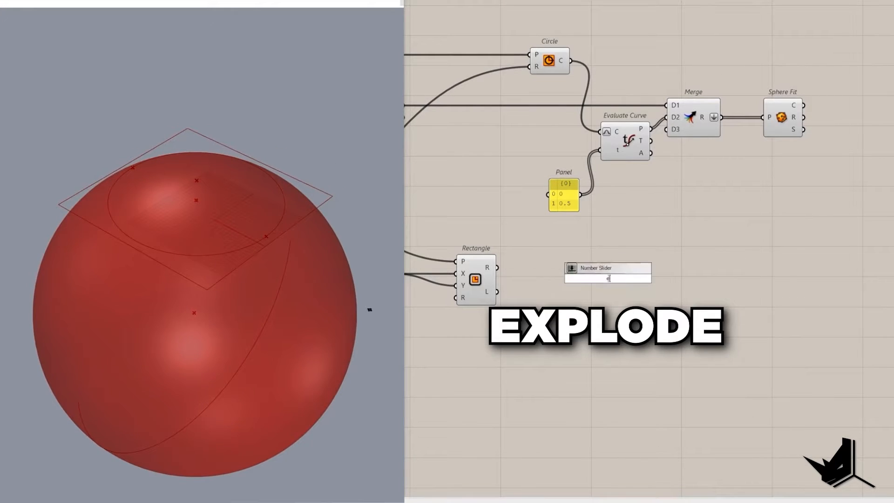
pyautogui.write('expl')
pyautogui.click(588, 257)
pyautogui.moveTo(588, 272); pyautogui.dragTo(501, 280)
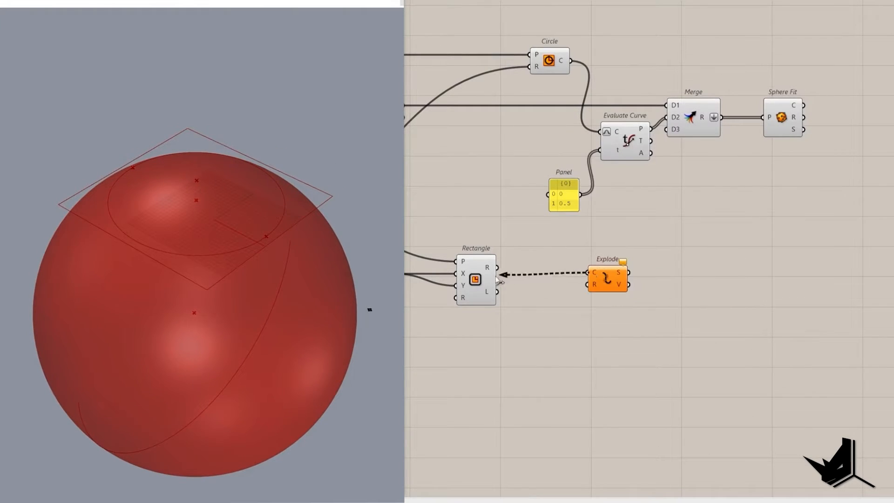
pyautogui.moveTo(601, 280); pyautogui.dragTo(619, 275)
pyautogui.moveTo(568, 268); pyautogui.dragTo(487, 272, button='right')
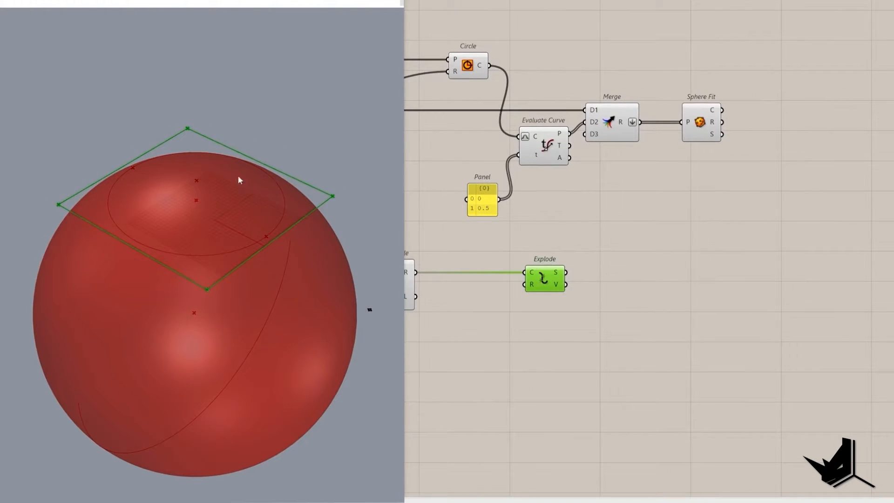
# Add a List Item component and feed Explode's segments into its list input
pyautogui.doubleClick(727, 276)
pyautogui.write('item')
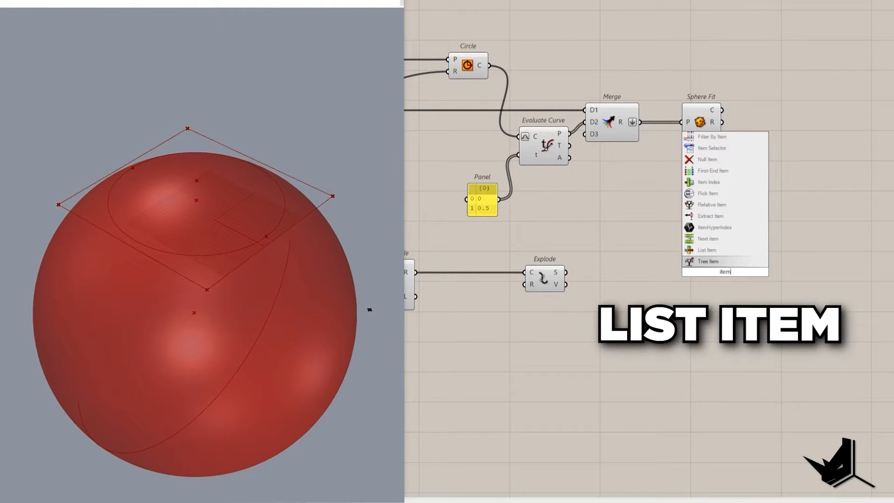
pyautogui.click(723, 254)
pyautogui.moveTo(565, 273); pyautogui.dragTo(710, 263)
pyautogui.click(685, 284)
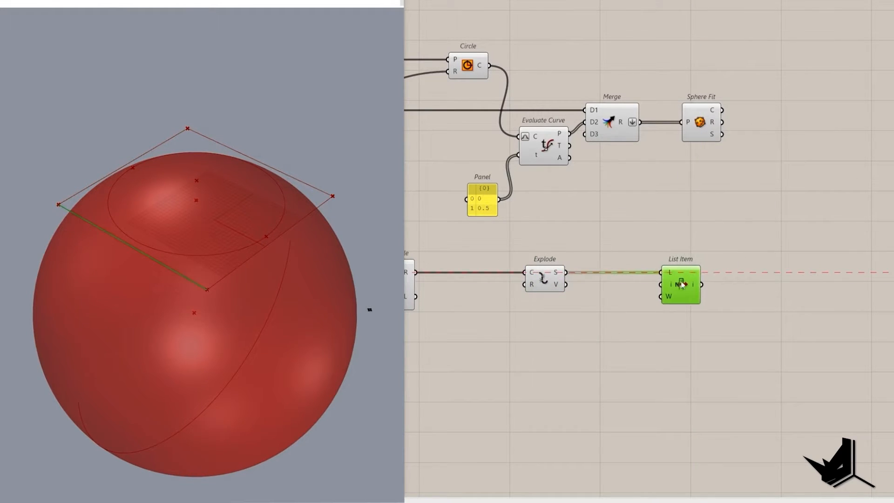
# Add the +1 and +2 outputs to the List Item component
pyautogui.scroll(4, 689, 307)
pyautogui.scroll(3, 675, 313)
pyautogui.click(661, 313)
pyautogui.click(661, 313)
pyautogui.scroll(-5, 662, 313)
pyautogui.moveTo(735, 279); pyautogui.dragTo(612, 298, button='right')
# Add two Curve parameters, one fed by List Item's i output and the other by its +2 output
pyautogui.doubleClick(643, 264)
pyautogui.write('curve')
pyautogui.click(625, 246)
pyautogui.moveTo(588, 269); pyautogui.dragTo(606, 264)
pyautogui.moveTo(643, 264); pyautogui.dragTo(684, 319)
pyautogui.moveTo(580, 320); pyautogui.dragTo(656, 319)
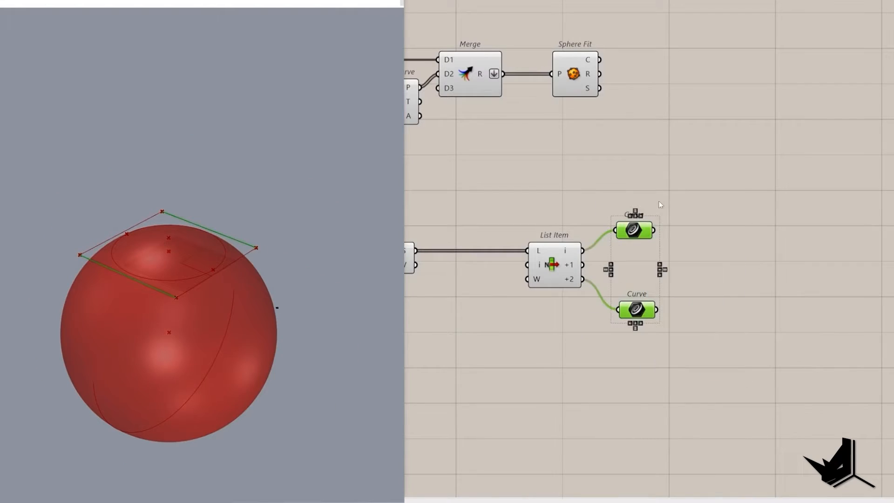
# Add two Divide Curve components and feed each Curve parameter into the C input of its own one
pyautogui.moveTo(740, 224); pyautogui.dragTo(703, 241, button='right')
pyautogui.doubleClick(702, 240)
pyautogui.write('divi')
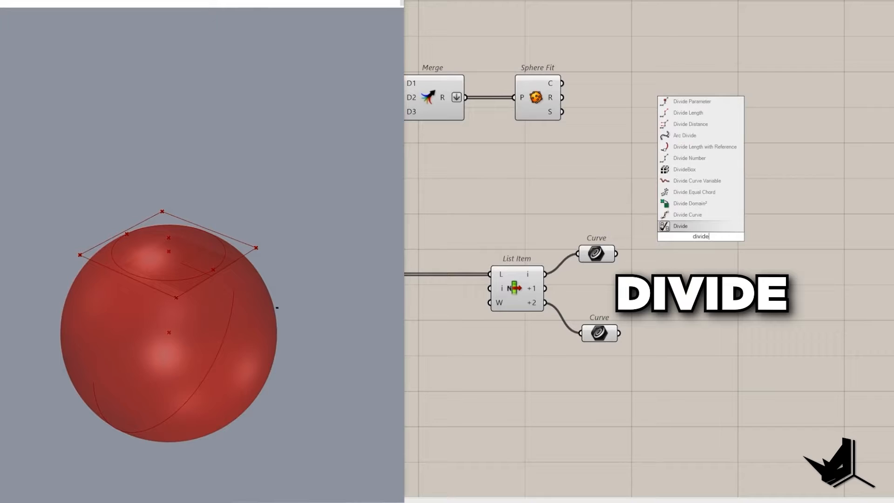
pyautogui.click(688, 226)
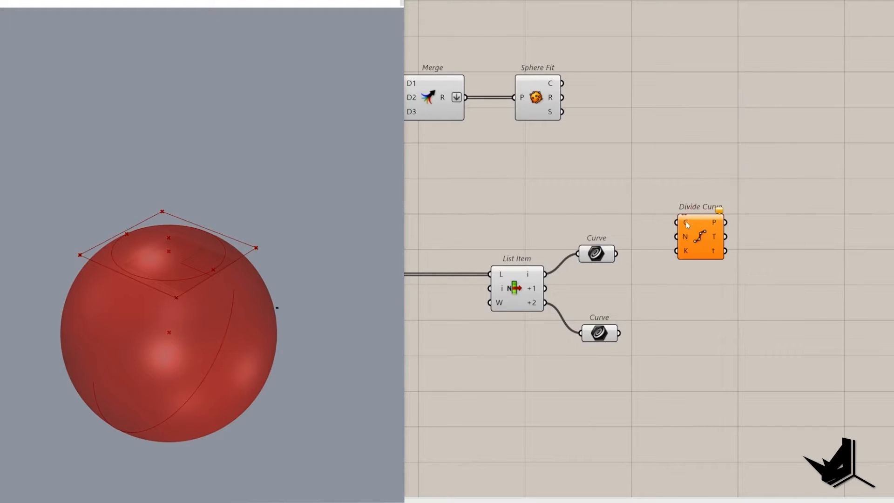
pyautogui.moveTo(701, 228); pyautogui.dragTo(619, 333)
# Add a number slider set to 50, feed it into the N input of both Divide Curve components, and align them
pyautogui.doubleClick(672, 303)
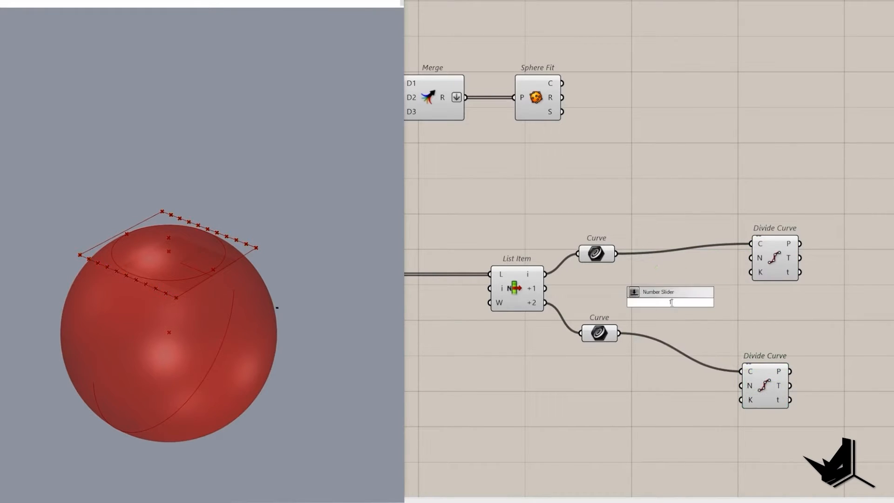
pyautogui.write('50')
pyautogui.press('Return')
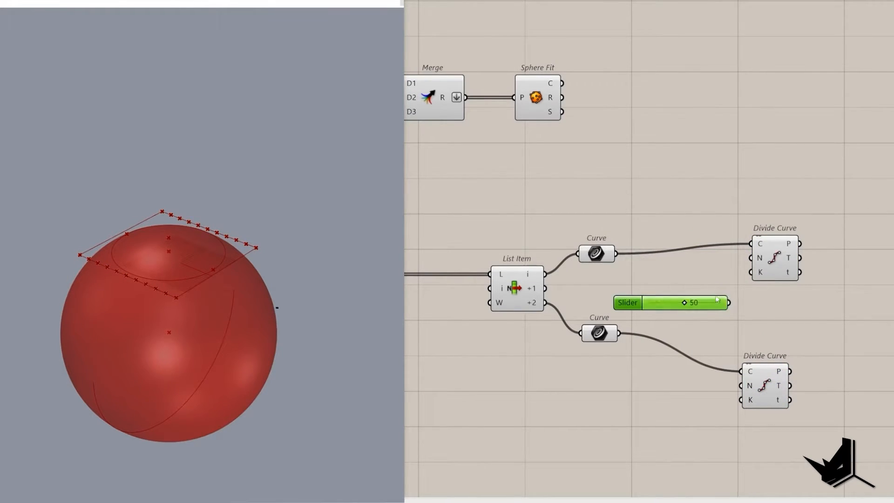
pyautogui.moveTo(736, 300); pyautogui.dragTo(748, 263)
pyautogui.moveTo(730, 390); pyautogui.dragTo(739, 387)
pyautogui.moveTo(765, 386); pyautogui.dragTo(786, 347)
pyautogui.moveTo(775, 259); pyautogui.dragTo(783, 269)
pyautogui.moveTo(793, 296); pyautogui.dragTo(728, 295, button='right')
pyautogui.moveTo(765, 350); pyautogui.dragTo(671, 246)
# Add a Line component between the two Divide Curve P outputs and reverse the second Divide Curve's P output
pyautogui.moveTo(671, 246); pyautogui.dragTo(468, 275, button='right')
pyautogui.doubleClick(578, 230)
pyautogui.write('line')
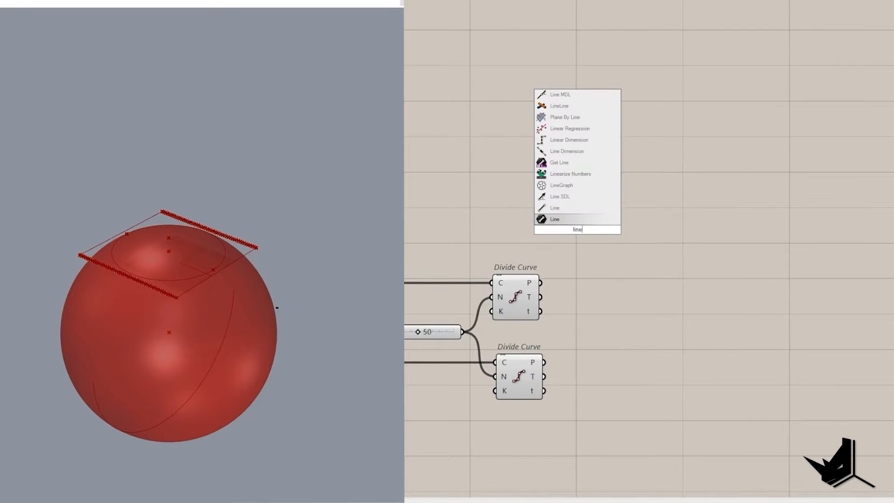
pyautogui.click(554, 208)
pyautogui.moveTo(546, 282); pyautogui.dragTo(563, 223)
pyautogui.moveTo(551, 362); pyautogui.dragTo(564, 236)
pyautogui.moveTo(587, 237); pyautogui.dragTo(641, 357)
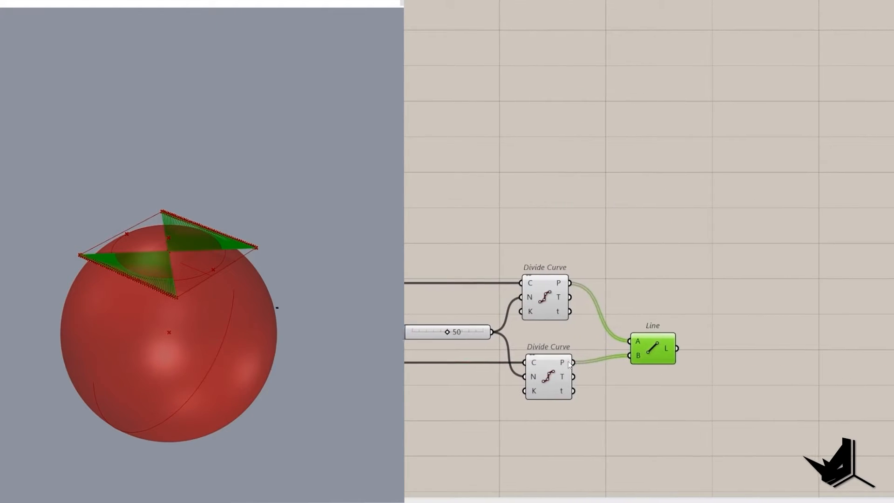
pyautogui.rightClick(568, 364)
pyautogui.click(656, 406)
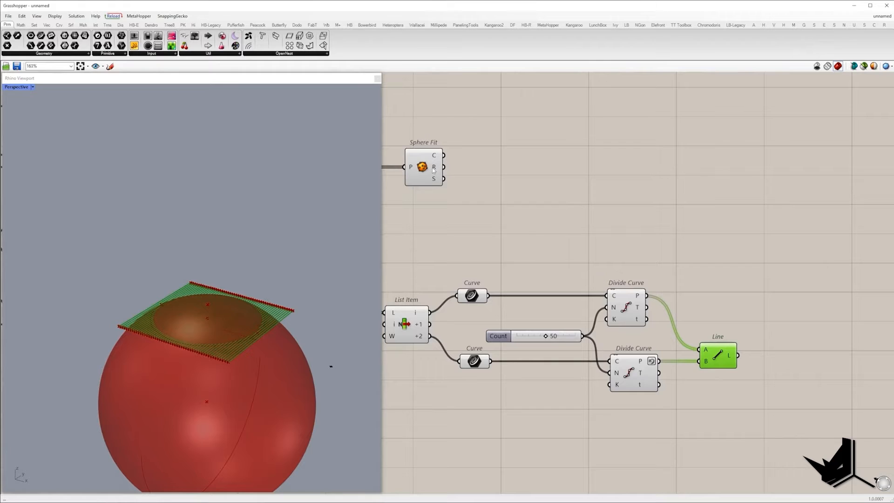
# Add a Project component with the lines as its C input and Sphere Fit's S output as its B input
pyautogui.keyDown('shift'); pyautogui.click(433, 170); pyautogui.keyUp('shift')
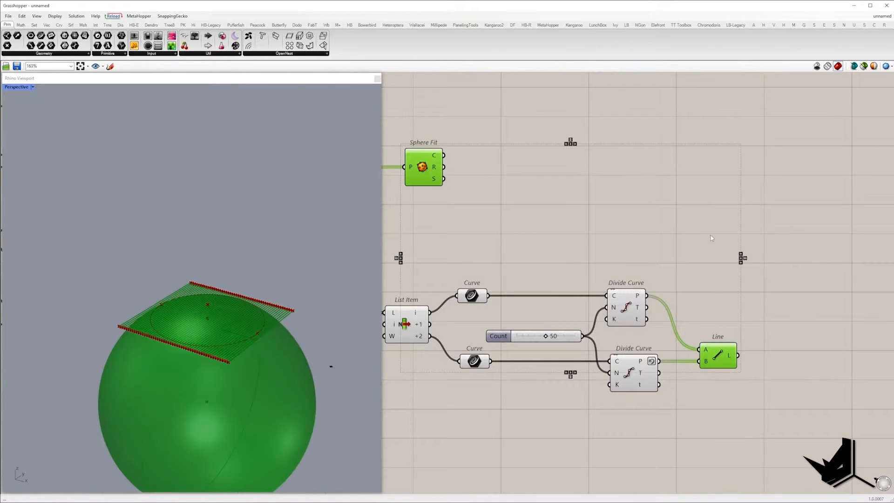
pyautogui.moveTo(804, 217); pyautogui.dragTo(633, 241, button='right')
pyautogui.doubleClick(633, 241)
pyautogui.write('proj')
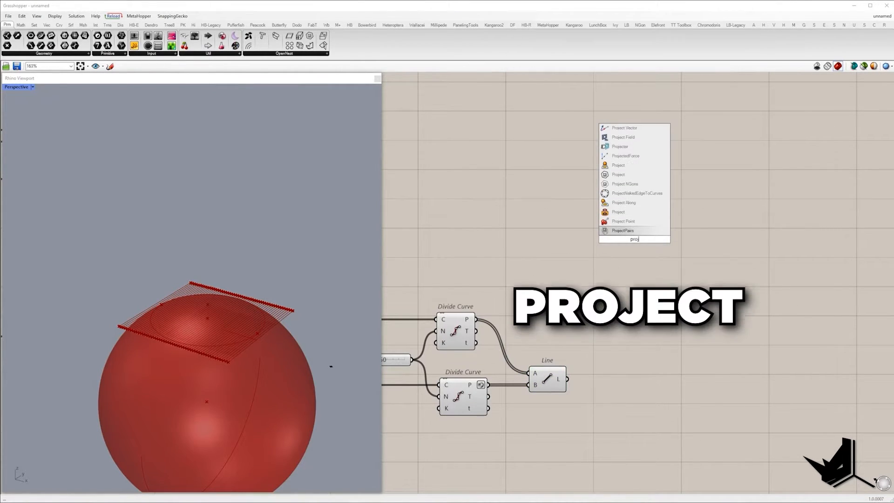
pyautogui.press('Return')
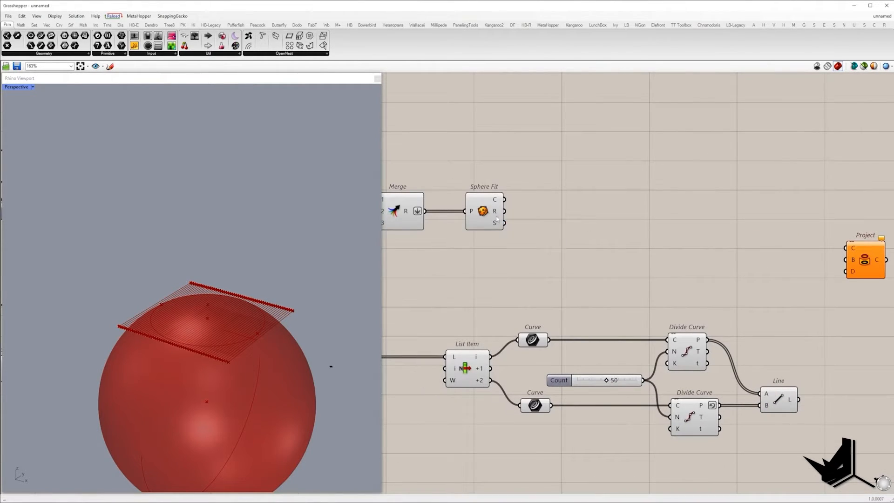
pyautogui.moveTo(504, 223); pyautogui.dragTo(847, 248)
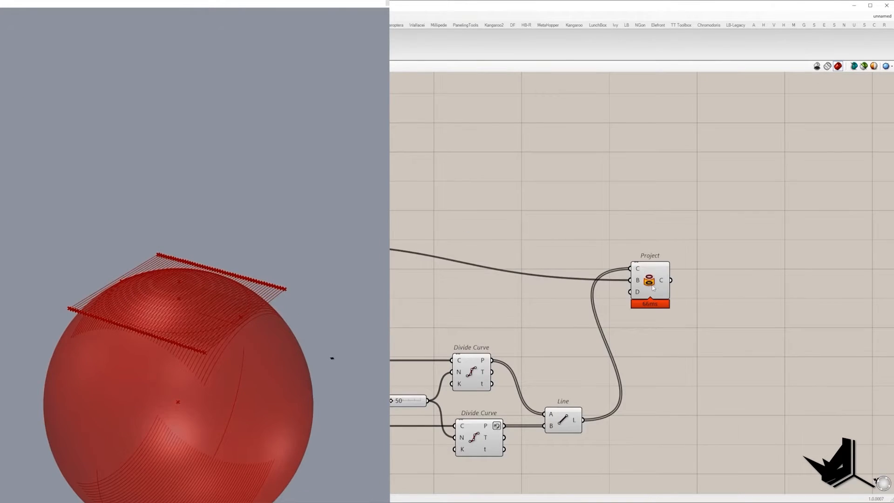
pyautogui.moveTo(648, 284); pyautogui.dragTo(698, 244)
# Inspect the curves projected onto the sphere, then add a Curve Middle component fed by Project's C output
pyautogui.scroll(-4, 219, 307)
pyautogui.moveTo(219, 307); pyautogui.dragTo(236, 350, button='right')
pyautogui.moveTo(740, 212); pyautogui.dragTo(676, 214, button='right')
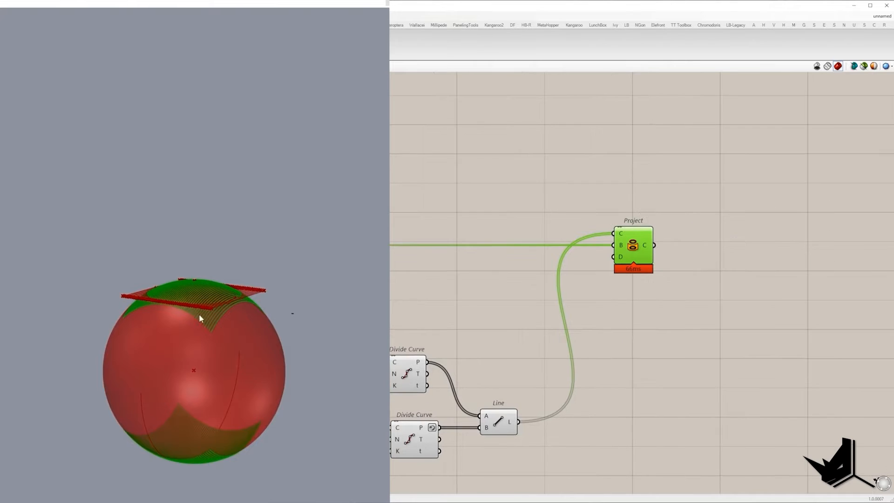
pyautogui.moveTo(200, 313); pyautogui.dragTo(223, 293, button='right')
pyautogui.moveTo(71, 220); pyautogui.dragTo(325, 341)
pyautogui.moveTo(361, 294); pyautogui.dragTo(328, 305, button='right')
pyautogui.doubleClick(605, 271)
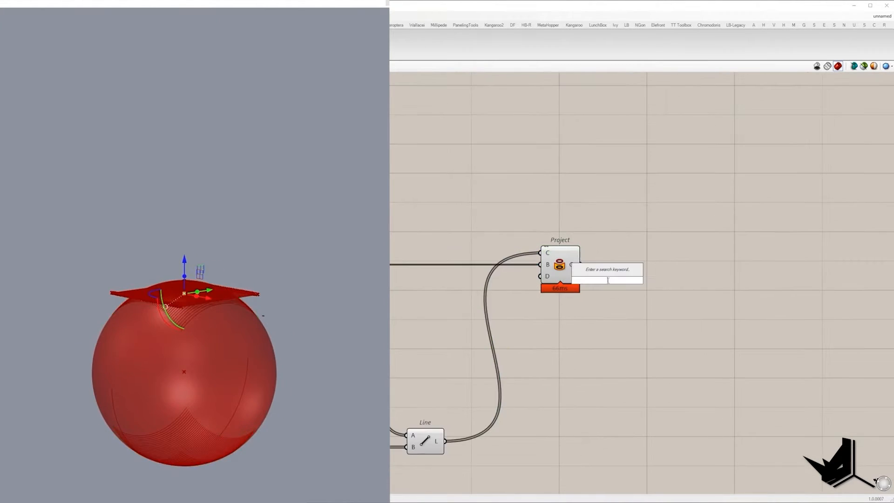
pyautogui.write('mid')
pyautogui.click(597, 262)
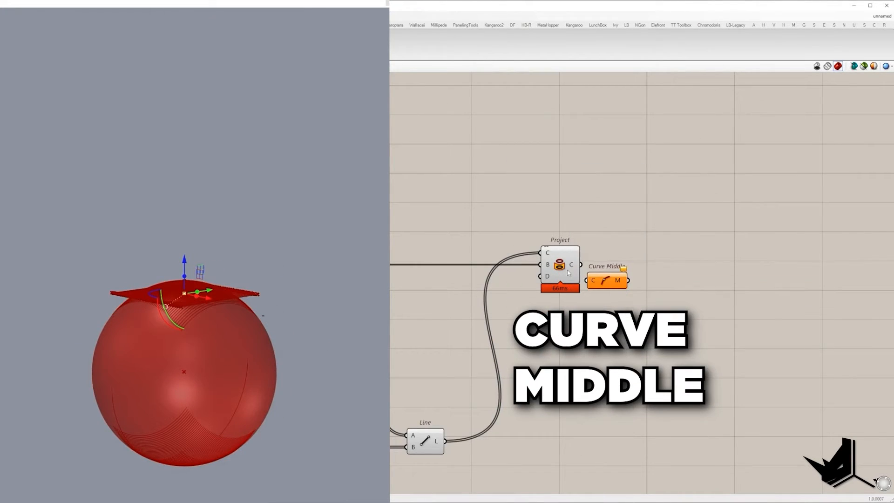
pyautogui.moveTo(600, 274); pyautogui.dragTo(661, 184)
# Add Sort List and Deconstruct components, feeding Curve Middle's points into Deconstruct and its Z output into Sort List's K input
pyautogui.moveTo(733, 200); pyautogui.dragTo(591, 274, button='right')
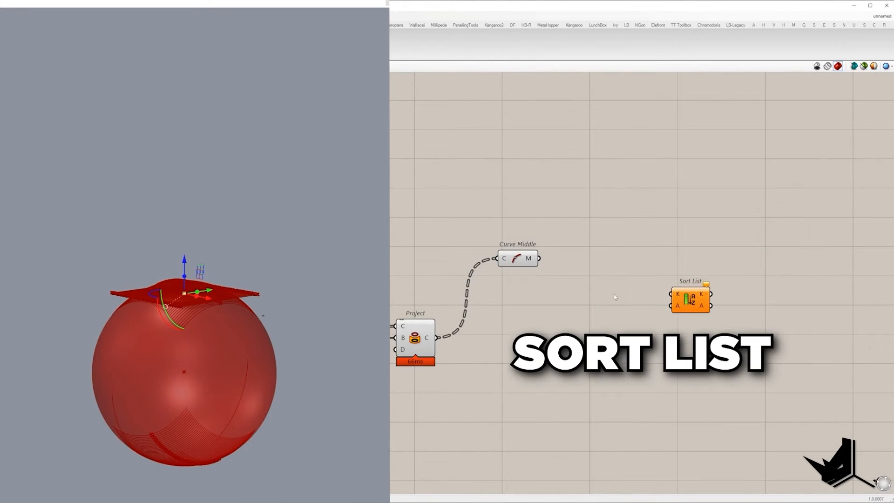
pyautogui.doubleClick(614, 287)
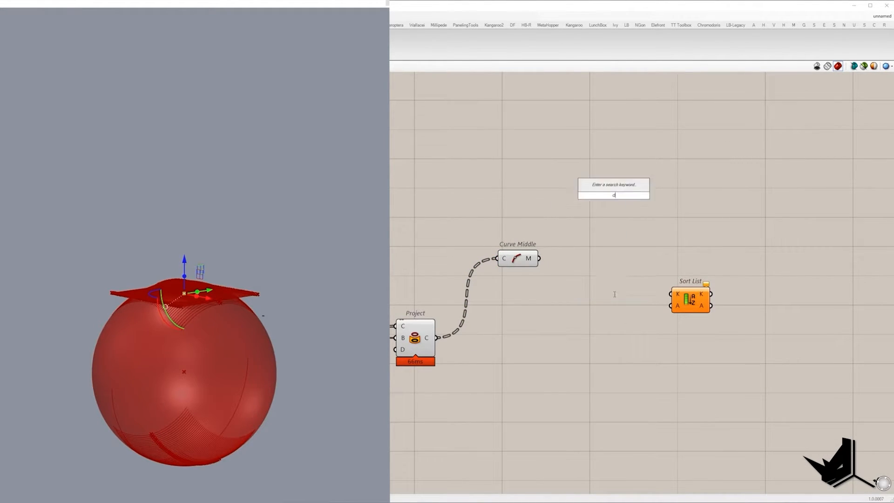
pyautogui.write('dec')
pyautogui.press('Return')
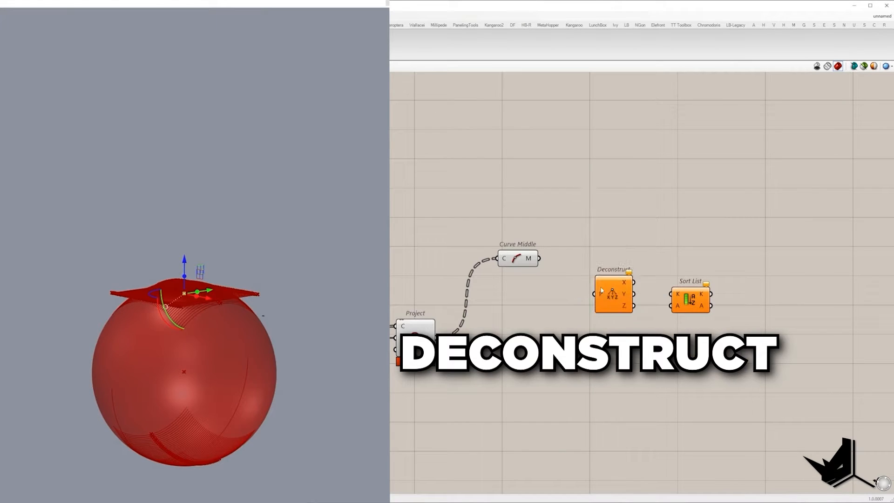
pyautogui.moveTo(607, 283); pyautogui.dragTo(566, 252)
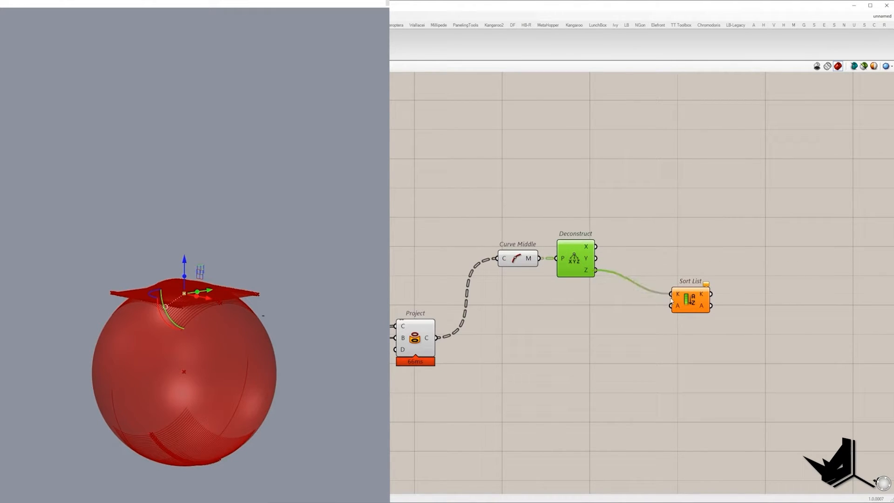
pyautogui.moveTo(688, 302); pyautogui.dragTo(631, 334)
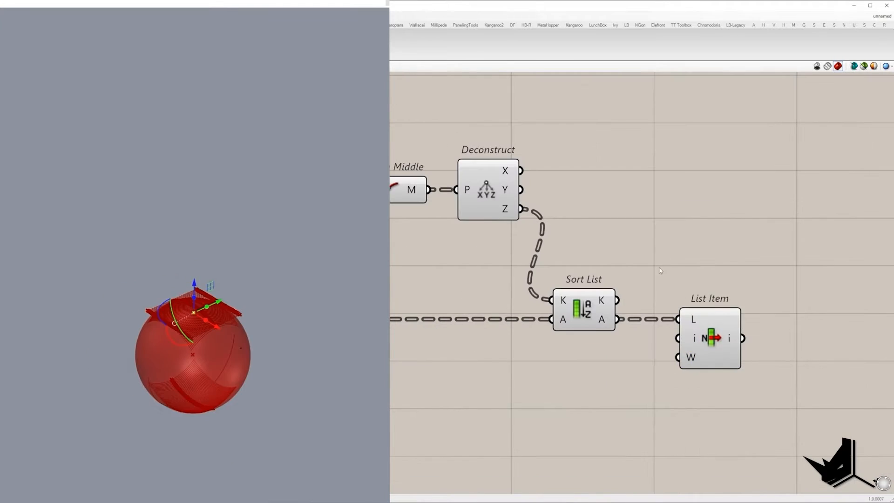
# Feed Sort List's A output into a List Item component and reverse that output to pick the upper projected curves
pyautogui.click(687, 352)
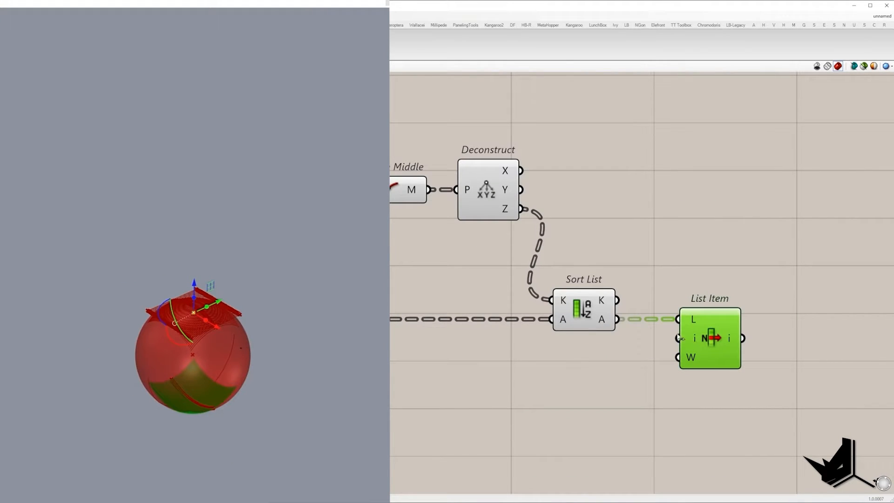
pyautogui.rightClick(620, 320)
pyautogui.click(630, 351)
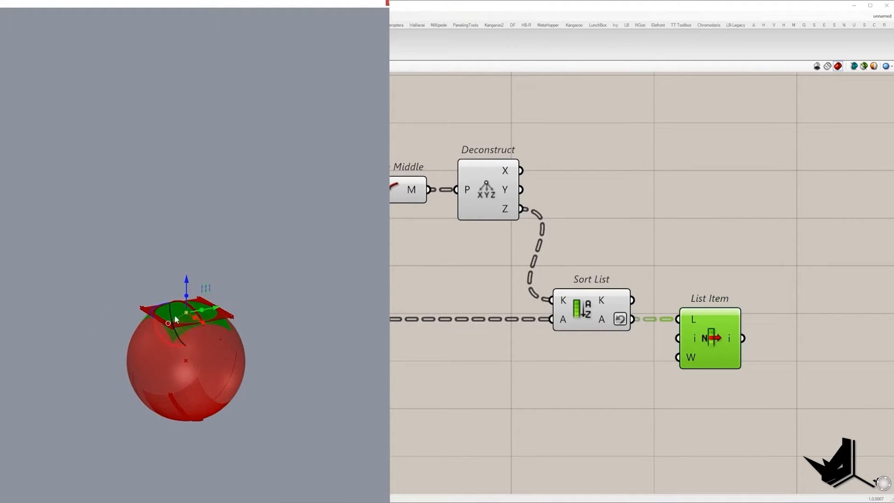
pyautogui.scroll(5, 196, 298)
pyautogui.moveTo(225, 271); pyautogui.dragTo(226, 265, button='right')
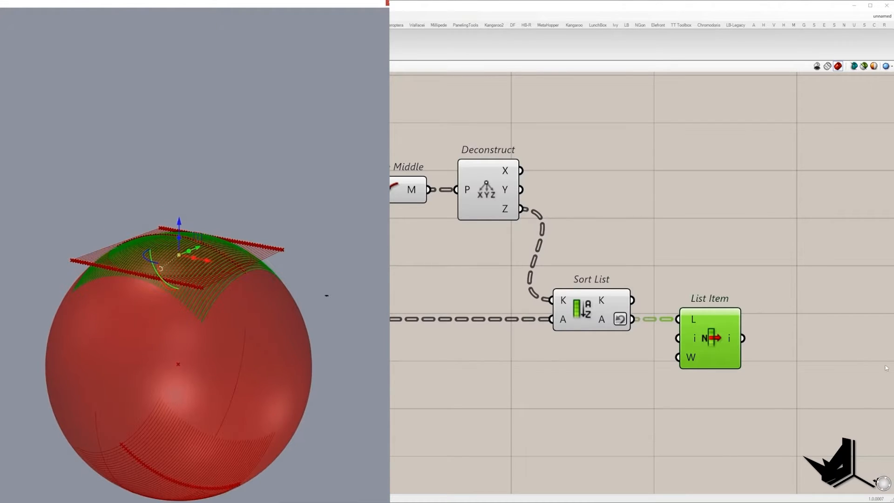
# Add a Loft component and feed List Item's i output into its C input
pyautogui.moveTo(717, 332); pyautogui.dragTo(488, 319, button='right')
pyautogui.doubleClick(554, 244)
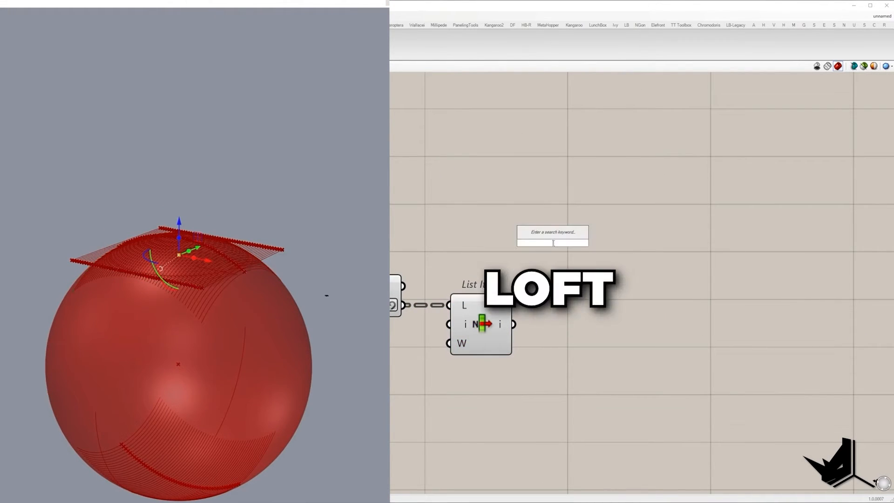
pyautogui.write('loft')
pyautogui.press('Return')
pyautogui.moveTo(545, 242); pyautogui.dragTo(610, 324)
pyautogui.moveTo(506, 328); pyautogui.dragTo(465, 332, button='right')
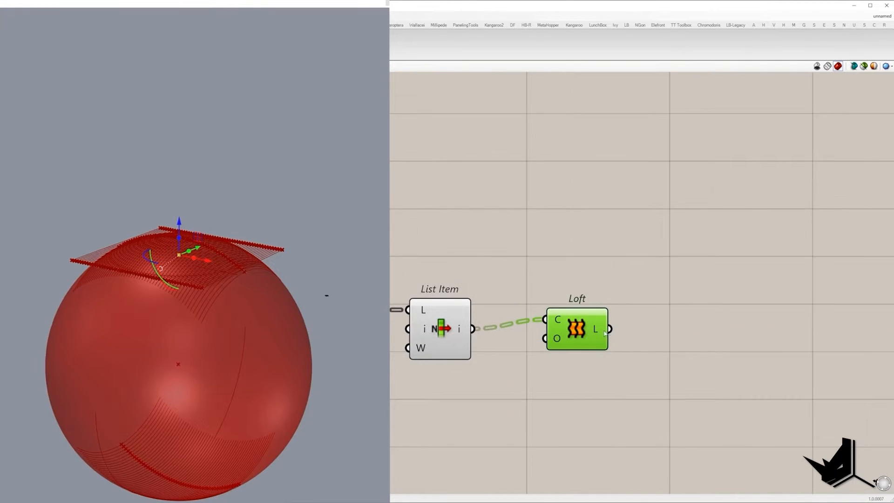
pyautogui.moveTo(593, 329); pyautogui.dragTo(604, 339)
# Insert a Trim Tree component between List Item's i output and Loft's C input
pyautogui.moveTo(462, 330)
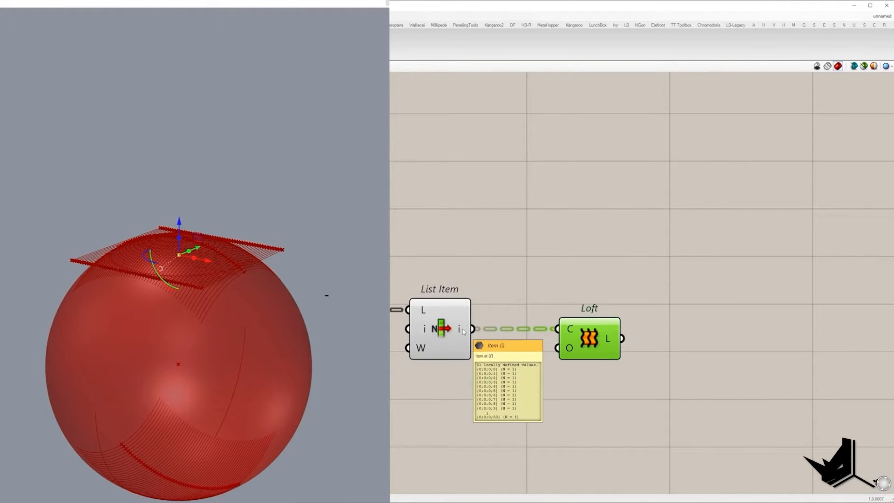
pyautogui.doubleClick(543, 251)
pyautogui.write('trim')
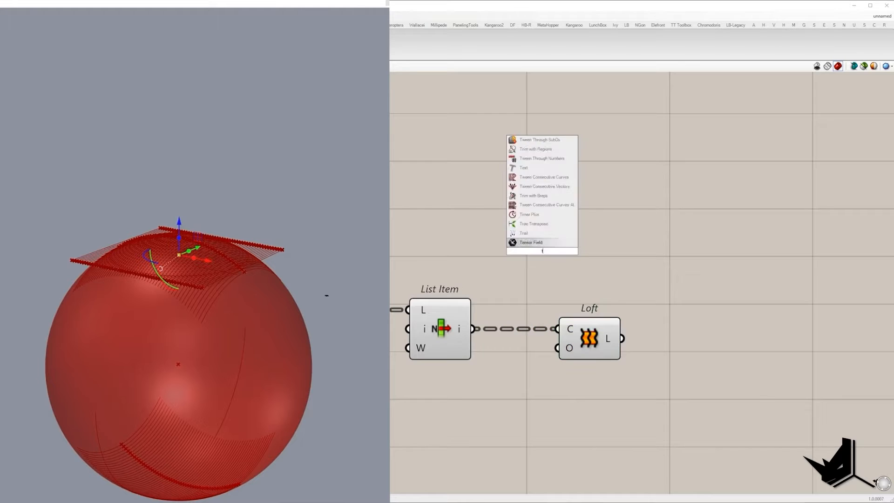
pyautogui.click(530, 187)
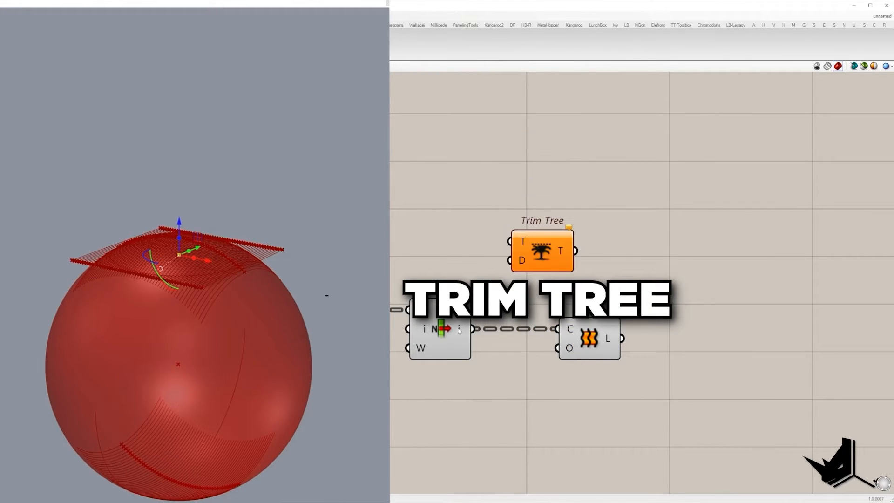
pyautogui.moveTo(474, 329); pyautogui.dragTo(509, 241)
pyautogui.click(567, 252)
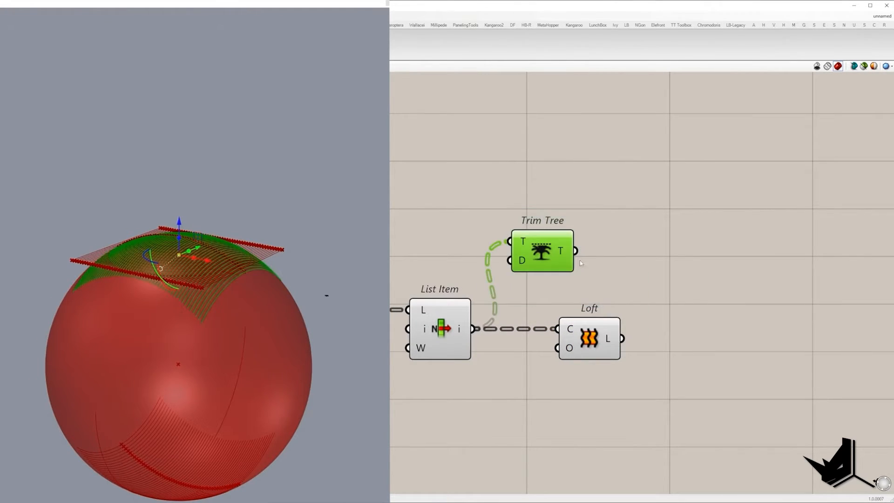
pyautogui.moveTo(575, 251); pyautogui.dragTo(643, 346)
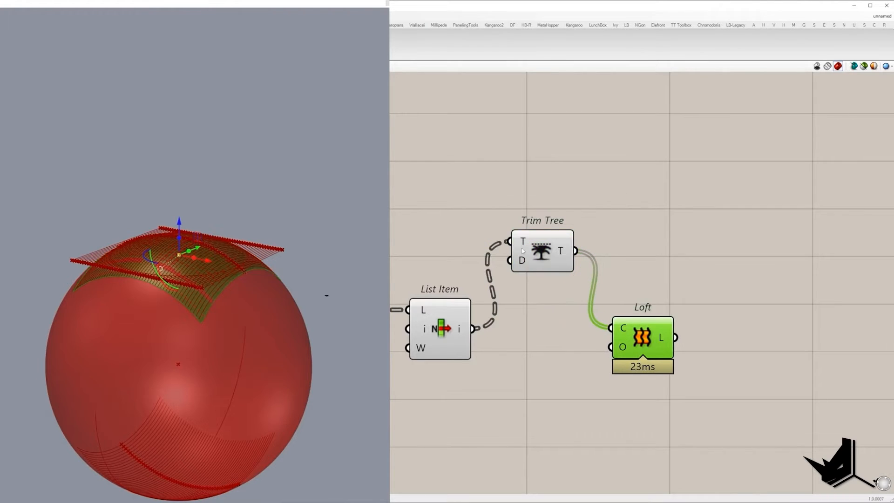
pyautogui.moveTo(540, 261); pyautogui.dragTo(534, 349)
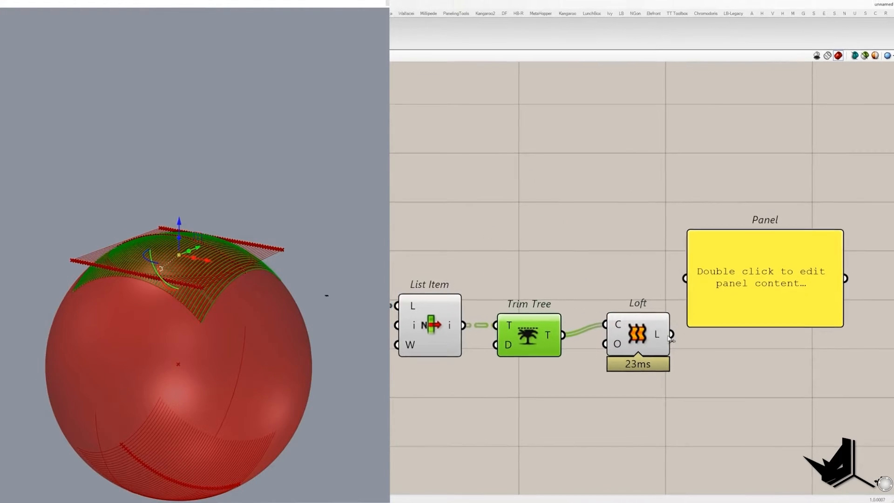
# Feed Loft's L output into a Panel, then inspect the lofted surface on the upper part of the sphere
pyautogui.moveTo(676, 338); pyautogui.dragTo(695, 257)
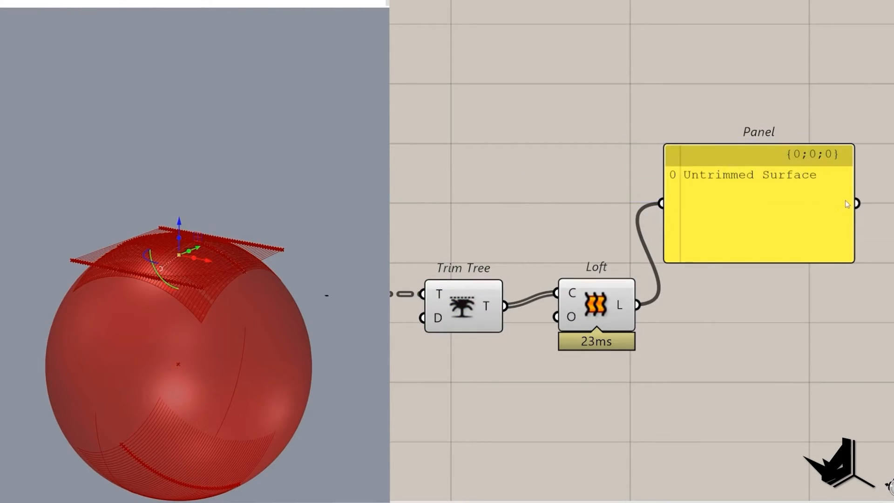
pyautogui.moveTo(606, 303); pyautogui.dragTo(610, 317)
pyautogui.moveTo(720, 190); pyautogui.dragTo(742, 188)
pyautogui.click(597, 312)
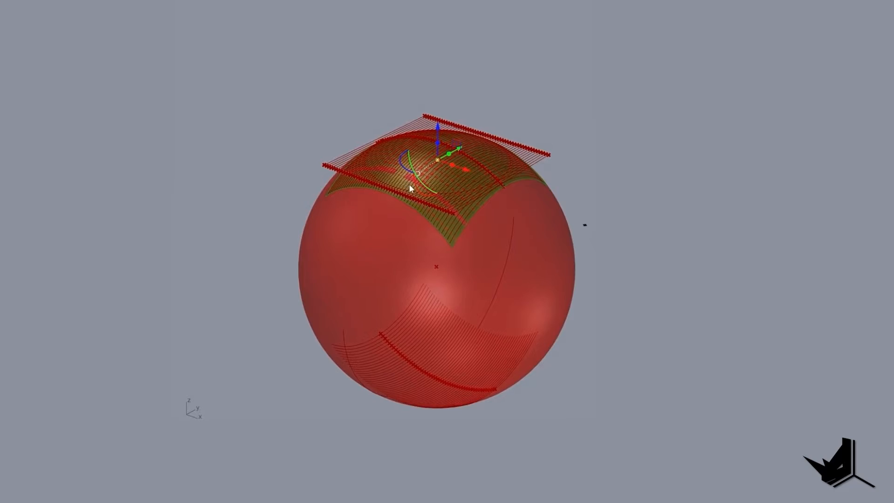
pyautogui.moveTo(585, 225); pyautogui.dragTo(553, 281, button='right')
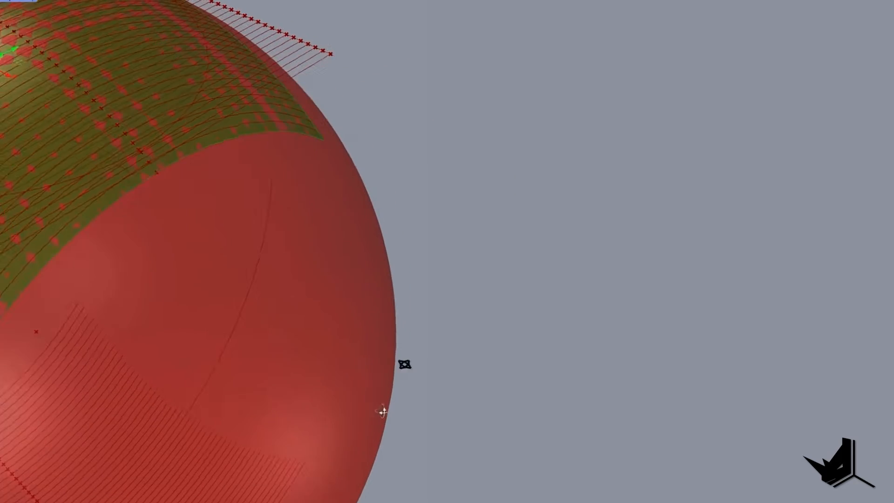
pyautogui.moveTo(403, 365); pyautogui.dragTo(381, 409, button='right')
pyautogui.scroll(-7, 356, 325)
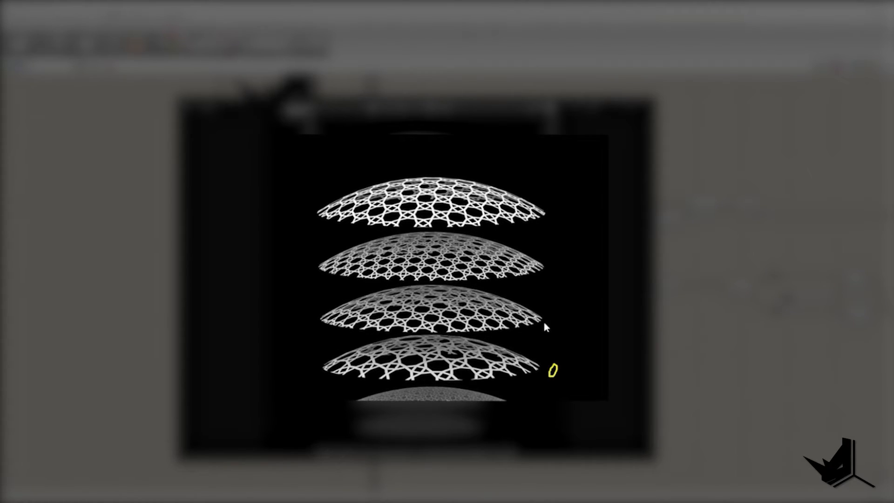
pyautogui.moveTo(550, 313); pyautogui.dragTo(548, 325)
pyautogui.moveTo(550, 312); pyautogui.dragTo(556, 310)
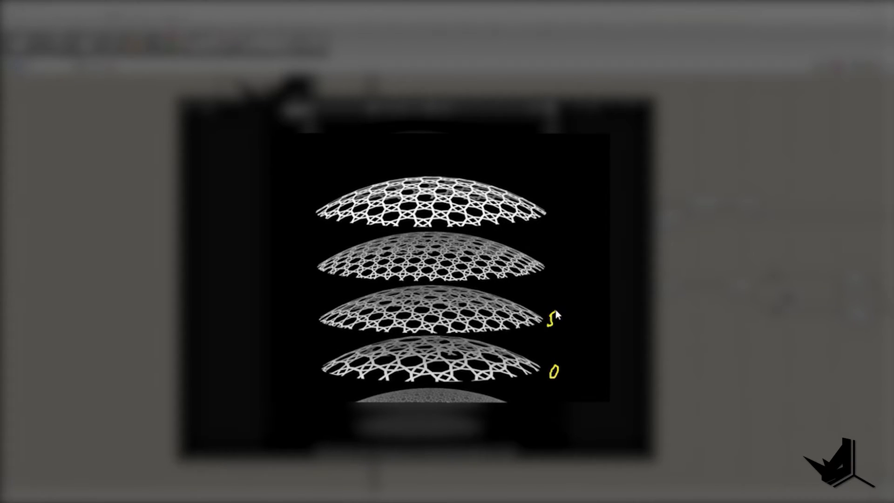
pyautogui.moveTo(553, 269); pyautogui.dragTo(562, 265)
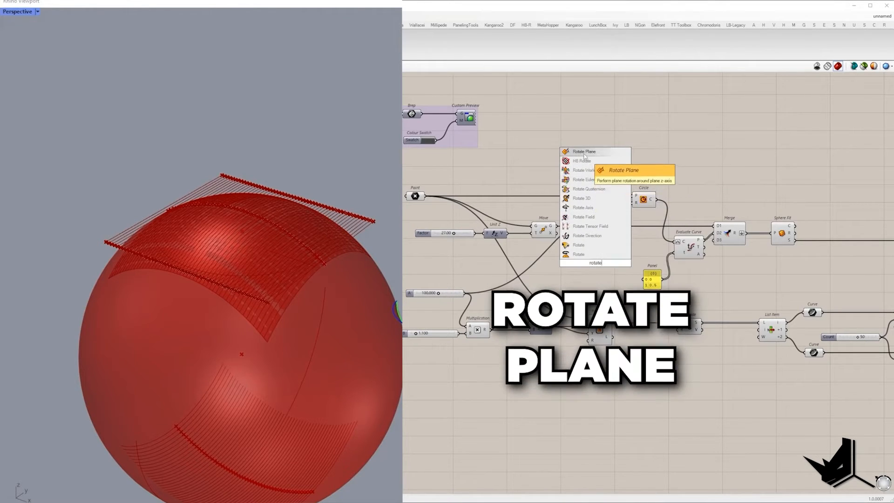
# Add Rotate Plane and XY Plane components, feed the Point into XY Plane's O input and XY Plane's output into Rotate Plane's P input
pyautogui.click(584, 151)
pyautogui.doubleClick(497, 261)
pyautogui.write('xy')
pyautogui.click(557, 255)
pyautogui.moveTo(546, 267); pyautogui.dragTo(460, 173)
pyautogui.moveTo(579, 267); pyautogui.dragTo(679, 289)
# Make room around the plane components and switch Rectangle's P input from the Point to XY Plane's P output
pyautogui.scroll(-1, 695, 370)
pyautogui.moveTo(817, 395); pyautogui.dragTo(466, 303)
pyautogui.moveTo(547, 323); pyautogui.dragTo(547, 394)
pyautogui.scroll(3, 607, 304)
pyautogui.moveTo(567, 295); pyautogui.dragTo(461, 260)
pyautogui.moveTo(462, 263); pyautogui.dragTo(452, 337)
pyautogui.scroll(2, 555, 366)
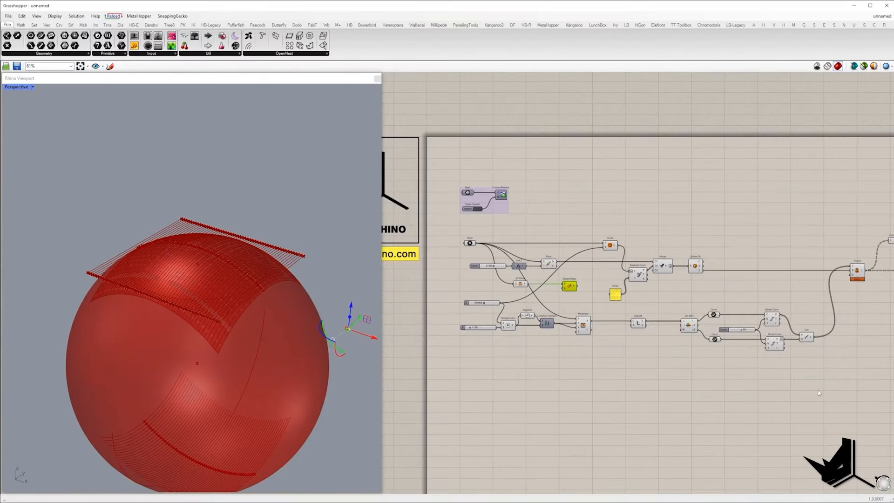
pyautogui.moveTo(556, 366); pyautogui.dragTo(656, 372, button='right')
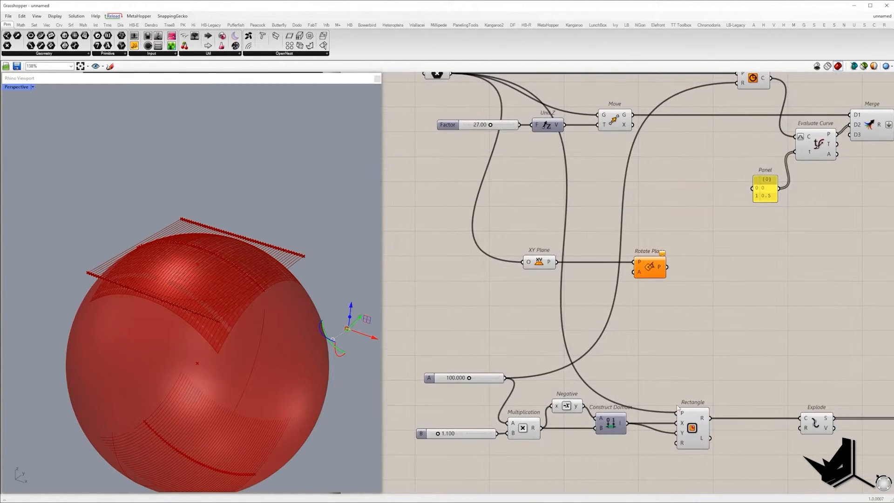
pyautogui.moveTo(677, 413); pyautogui.dragTo(557, 262)
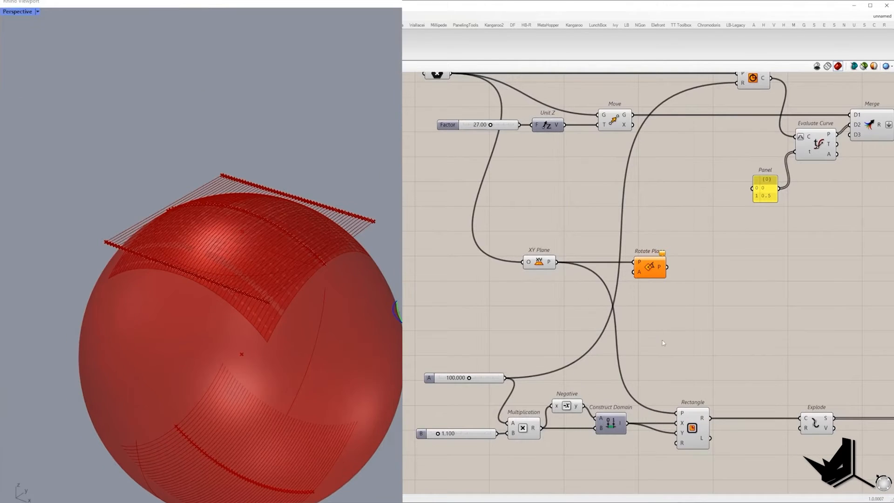
# Reposition the plane components and set Rotate Plane's A input to degrees
pyautogui.moveTo(699, 420); pyautogui.dragTo(612, 382, button='right')
pyautogui.moveTo(558, 233); pyautogui.dragTo(515, 278)
pyautogui.doubleClick(516, 240)
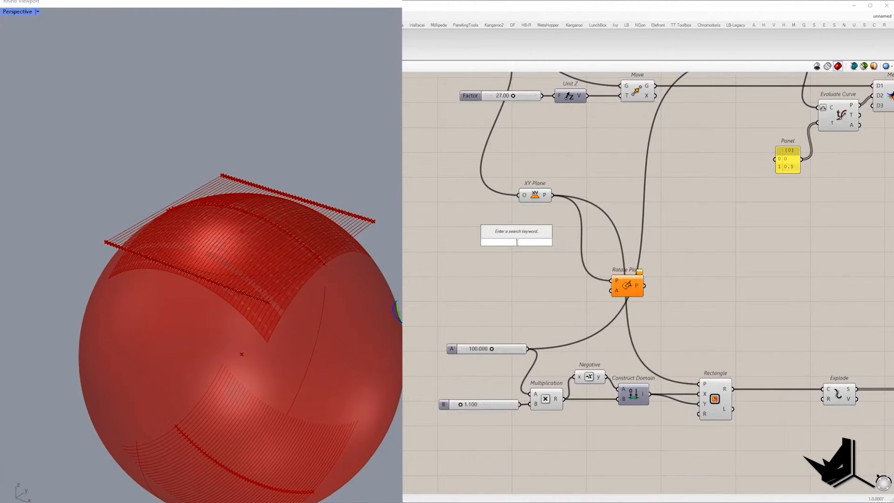
pyautogui.press('Escape')
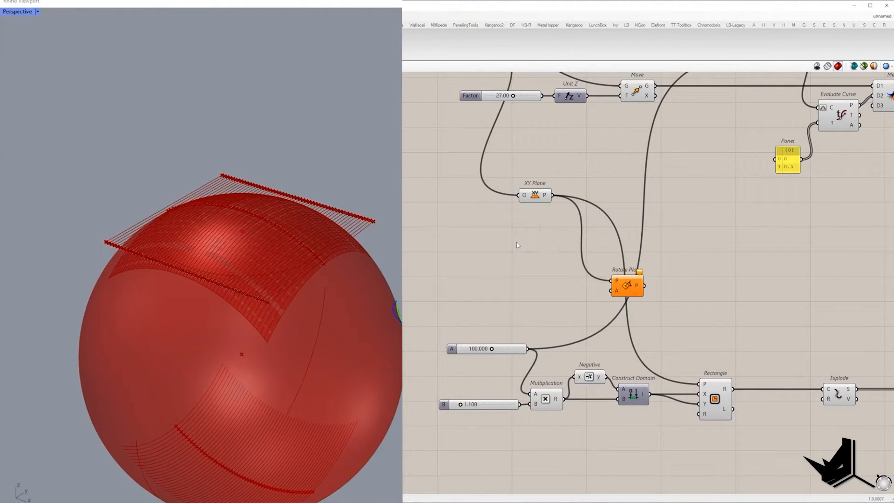
pyautogui.rightClick(615, 291)
pyautogui.click(701, 344)
# Add a number slider ranging from 0 to 60.00, then duplicate it and set the copy to 5
pyautogui.doubleClick(539, 202)
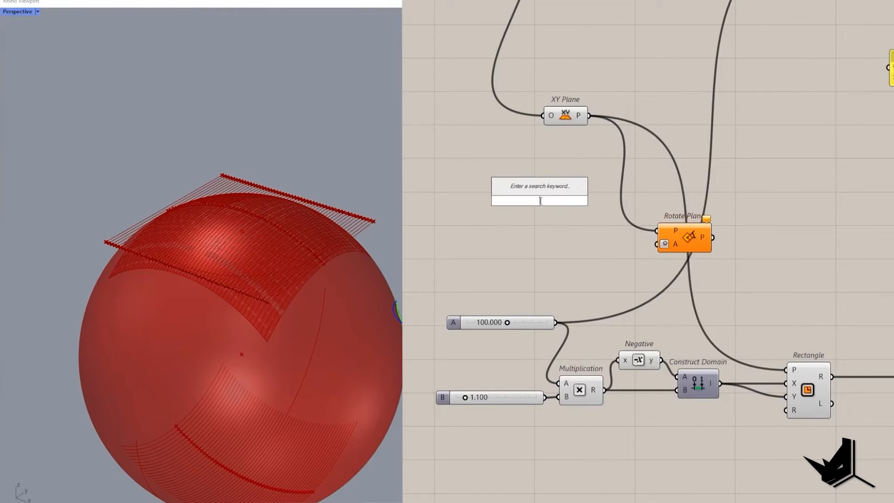
pyautogui.write('0<60.00')
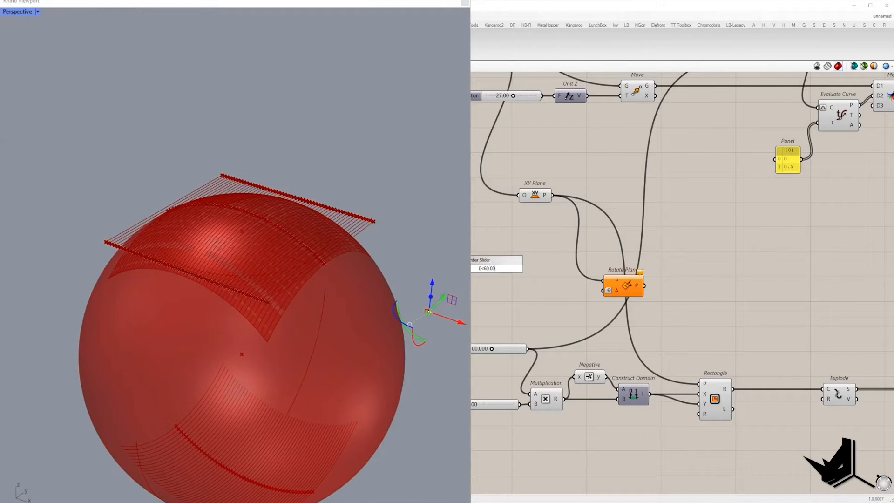
pyautogui.press('Return')
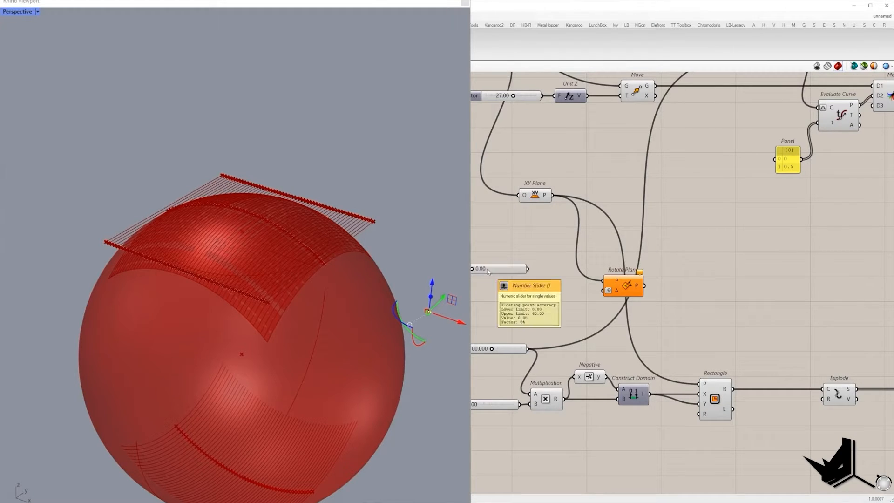
pyautogui.moveTo(472, 236); pyautogui.dragTo(575, 265)
pyautogui.keyDown('alt'); pyautogui.moveTo(511, 257); pyautogui.dragTo(510, 271); pyautogui.keyUp('alt')
pyautogui.doubleClick(593, 236)
pyautogui.write('5')
pyautogui.press('Return')
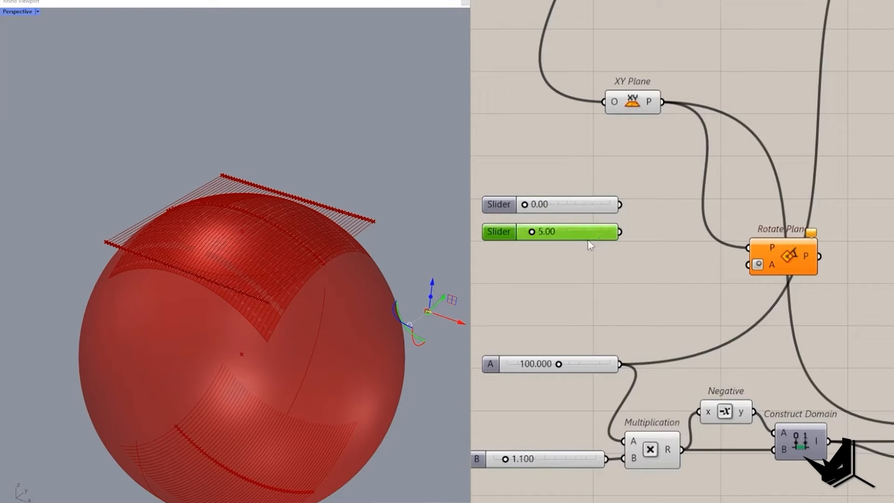
# Duplicate the 5.00 slider twice and set the copies to 15 and 25
pyautogui.hotkey('ctrl', 'c')
pyautogui.hotkey('ctrl', 'v')
pyautogui.hotkey('ctrl', 'v')
pyautogui.moveTo(579, 249)
pyautogui.mouseDown()
pyautogui.moveTo(579, 285)
pyautogui.moveTo(578, 258)
pyautogui.mouseUp()
pyautogui.doubleClick(579, 258)
pyautogui.write('15')
pyautogui.press('Return')
pyautogui.doubleClick(578, 286)
pyautogui.write('25')
pyautogui.press('Return')
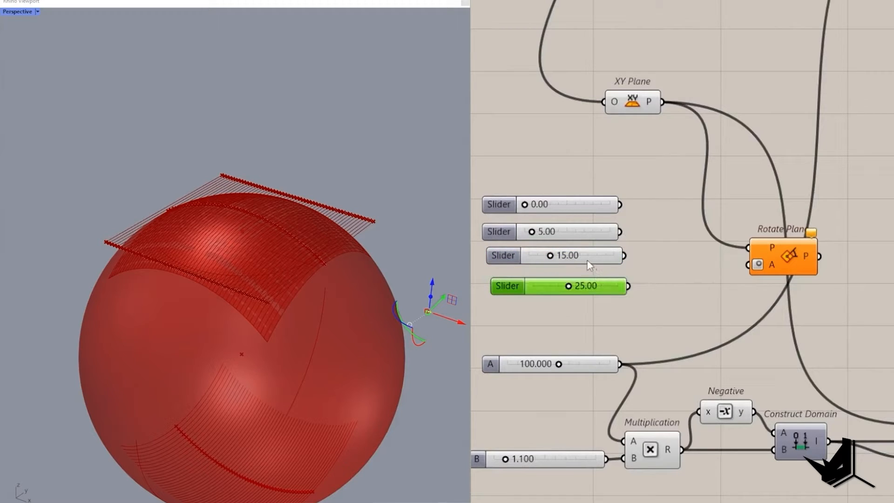
# Set the third angle slider to 25 and the fourth to 35
pyautogui.doubleClick(578, 255)
pyautogui.write('25')
pyautogui.press('Return')
pyautogui.doubleClick(593, 286)
pyautogui.write('35')
pyautogui.press('Return')
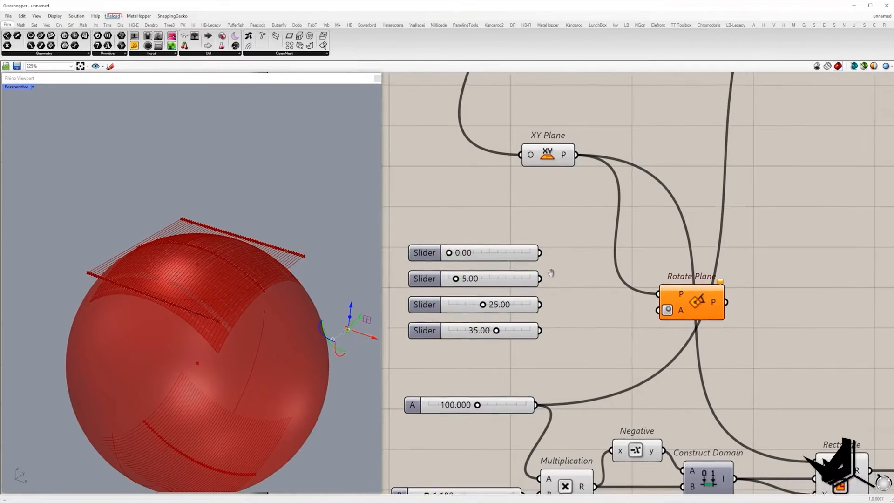
# Add a Merge component, feed the four angle sliders into it and connect its R output to Rotate Plane's A input
pyautogui.doubleClick(568, 277)
pyautogui.write('mer')
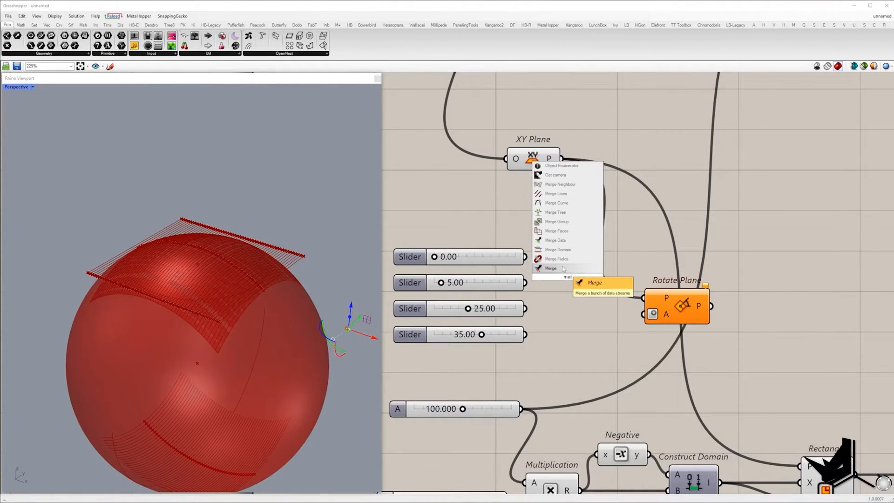
pyautogui.click(564, 268)
pyautogui.moveTo(538, 270); pyautogui.dragTo(525, 282)
pyautogui.moveTo(538, 294); pyautogui.dragTo(525, 309)
pyautogui.moveTo(538, 301); pyautogui.dragTo(525, 334)
pyautogui.moveTo(570, 283); pyautogui.dragTo(703, 305)
# Replace Rectangle's P input with Rotate Plane's P output and preview the rotated rectangles
pyautogui.moveTo(728, 299); pyautogui.dragTo(547, 230, button='right')
pyautogui.moveTo(539, 223); pyautogui.dragTo(601, 387)
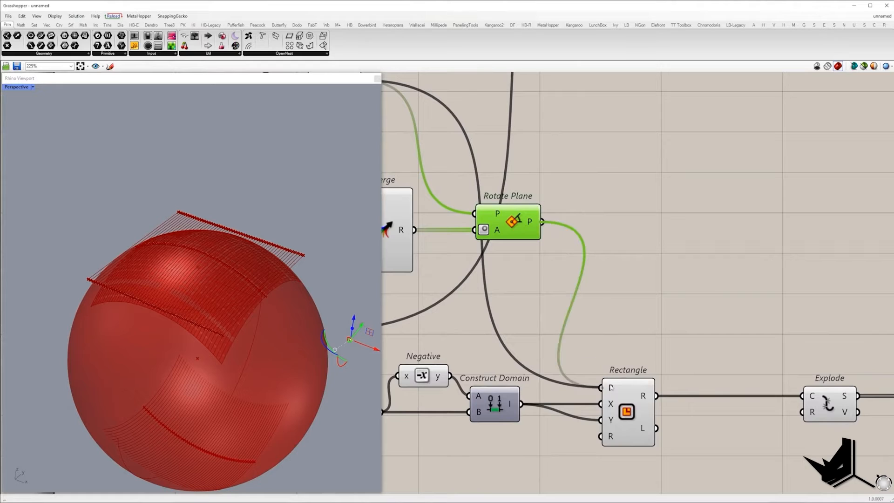
pyautogui.click(624, 387)
pyautogui.moveTo(624, 388); pyautogui.dragTo(589, 322, button='right')
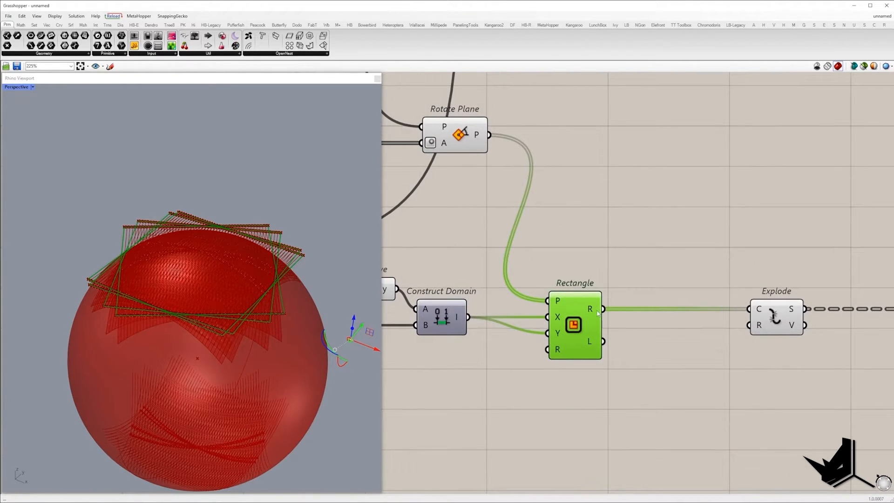
# Follow the definition from List Item and Line through to Loft, examining the results generated for the rotated rectangles
pyautogui.moveTo(805, 313); pyautogui.dragTo(568, 301, button='right')
pyautogui.moveTo(753, 277); pyautogui.dragTo(522, 284, button='right')
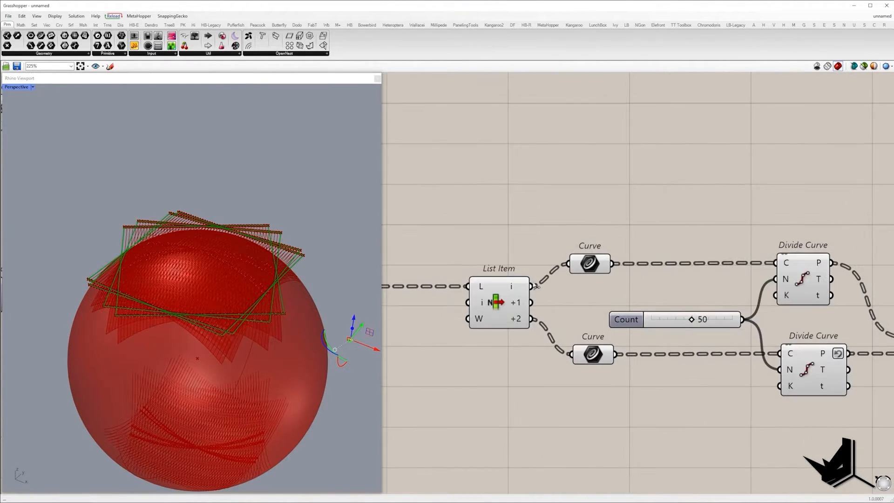
pyautogui.moveTo(825, 305); pyautogui.dragTo(559, 291, button='right')
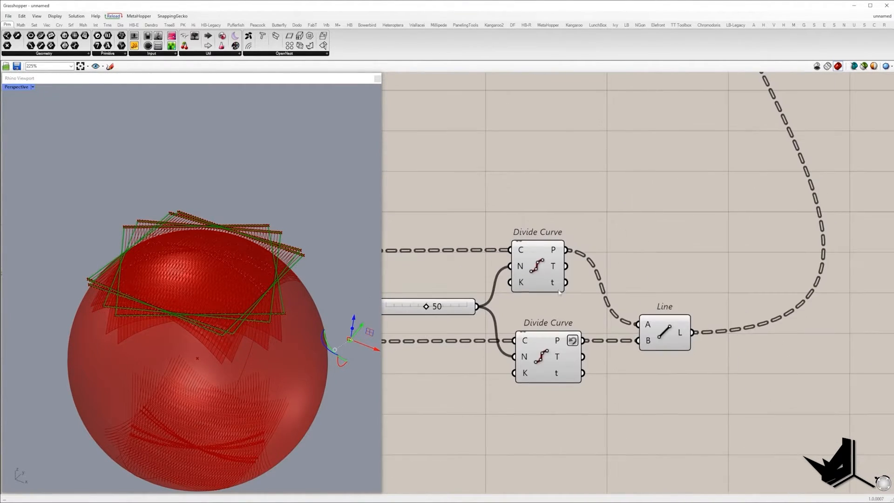
pyautogui.click(674, 333)
pyautogui.moveTo(680, 333)
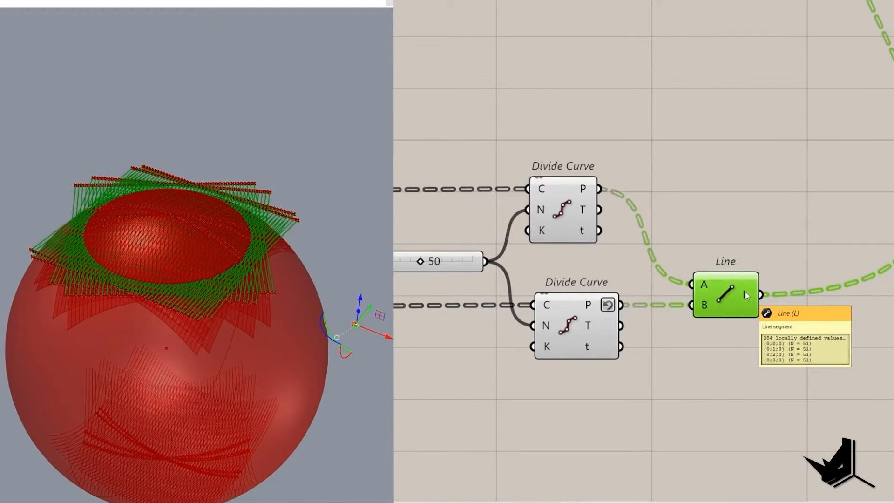
pyautogui.scroll(-5, 745, 292)
pyautogui.moveTo(833, 52); pyautogui.dragTo(379, 309, button='right')
pyautogui.scroll(2, 400, 286)
pyautogui.moveTo(773, 277); pyautogui.dragTo(693, 268, button='right')
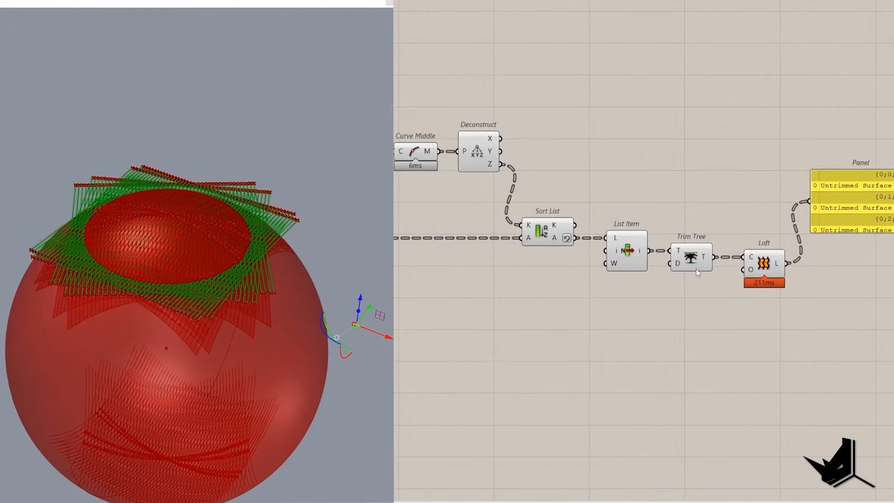
pyautogui.click(769, 270)
pyautogui.scroll(-3, 698, 244)
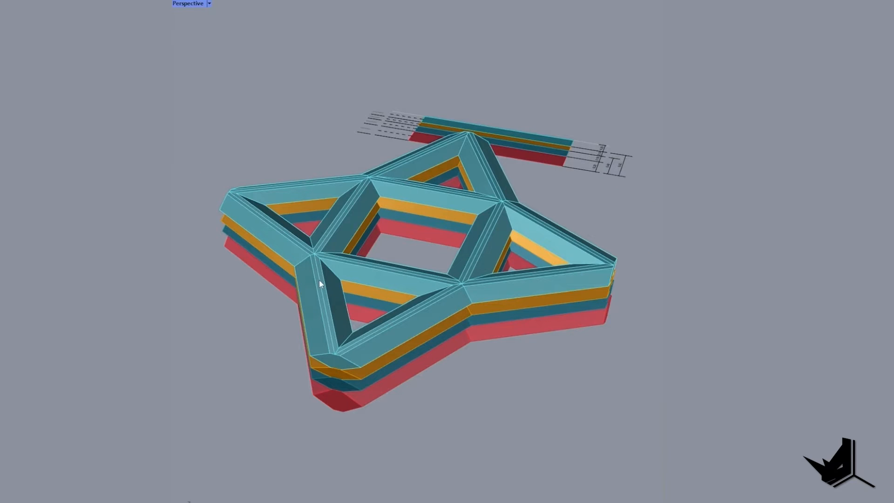
# Examine the four-layer module from several angles and bring its section diagram into close view
pyautogui.moveTo(356, 271); pyautogui.dragTo(293, 206, button='right')
pyautogui.moveTo(375, 154); pyautogui.dragTo(339, 173, button='right')
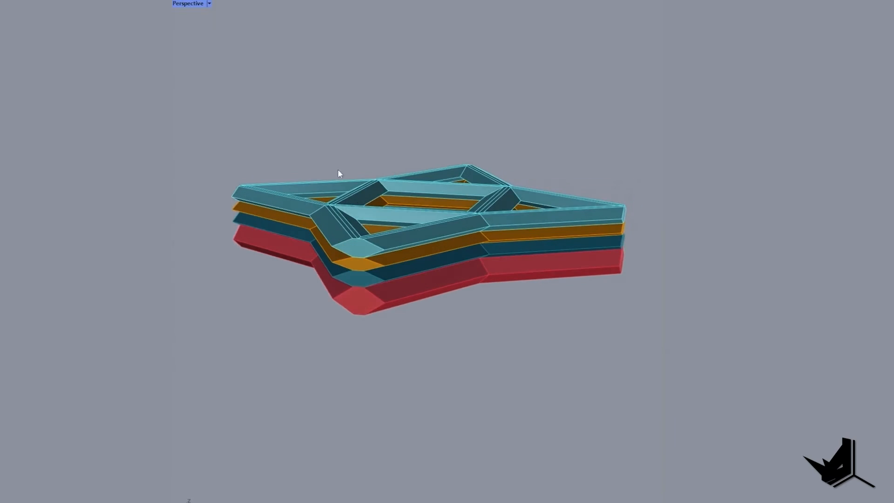
pyautogui.moveTo(420, 213); pyautogui.dragTo(454, 269, button='right')
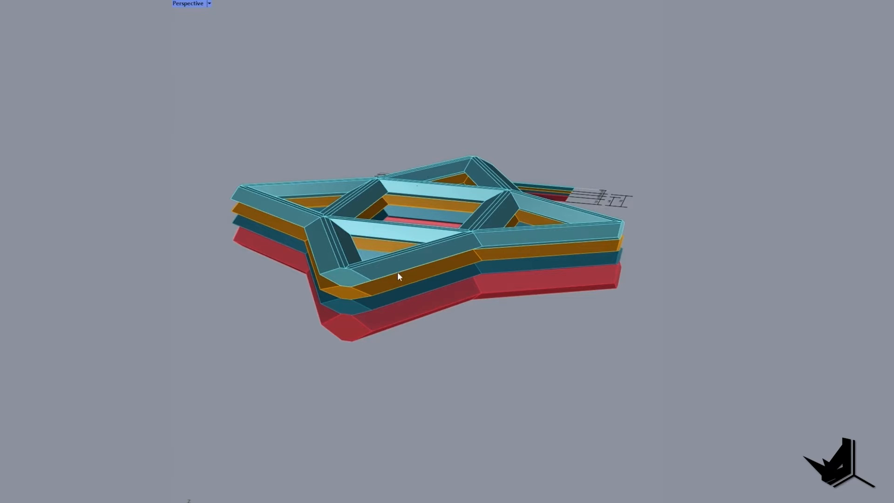
pyautogui.moveTo(398, 273); pyautogui.dragTo(376, 307, button='right')
pyautogui.scroll(-4, 375, 137)
pyautogui.moveTo(375, 137); pyautogui.dragTo(410, 170, button='right')
pyautogui.scroll(10, 448, 120)
pyautogui.keyDown('shift'); pyautogui.moveTo(449, 119); pyautogui.dragTo(494, 264, button='right'); pyautogui.keyUp('shift')
pyautogui.scroll(-5, 475, 300)
pyautogui.scroll(7, 546, 214)
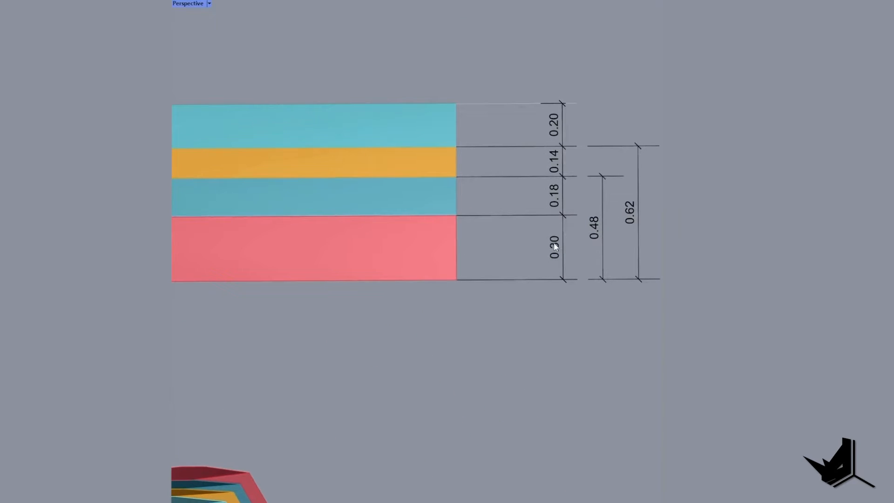
# Read the individual layer thickness dimensions in the four-layer module's section diagram
pyautogui.click(560, 198)
pyautogui.click(553, 161)
pyautogui.click(551, 124)
pyautogui.keyDown('shift'); pyautogui.moveTo(485, 143); pyautogui.dragTo(523, 156, button='right'); pyautogui.keyUp('shift')
pyautogui.click(524, 154)
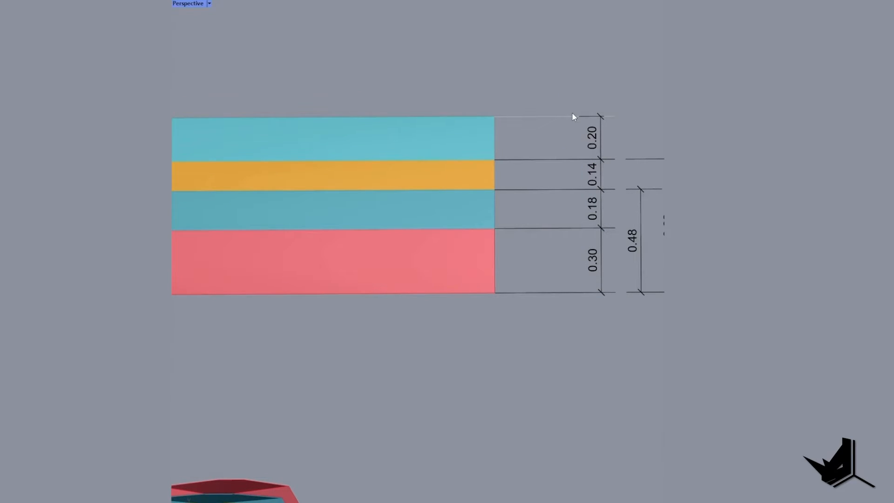
pyautogui.scroll(-3, 506, 227)
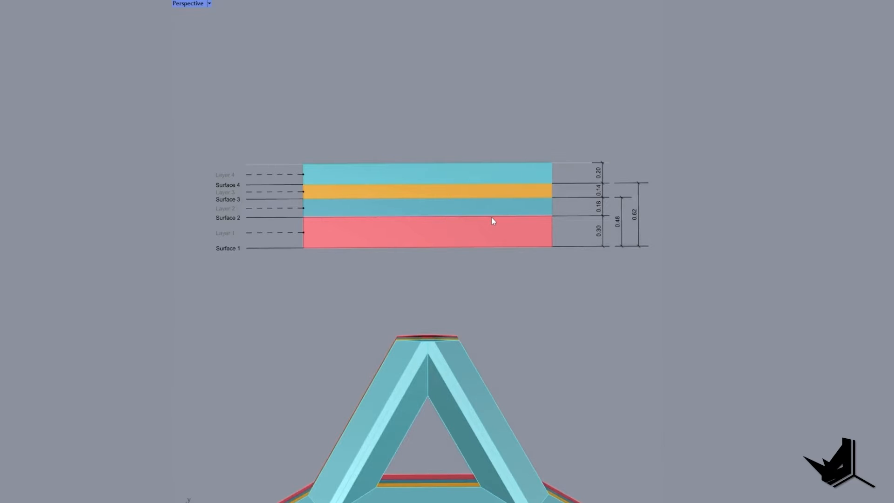
pyautogui.keyDown('shift'); pyautogui.moveTo(512, 177); pyautogui.dragTo(499, 224, button='right'); pyautogui.keyUp('shift')
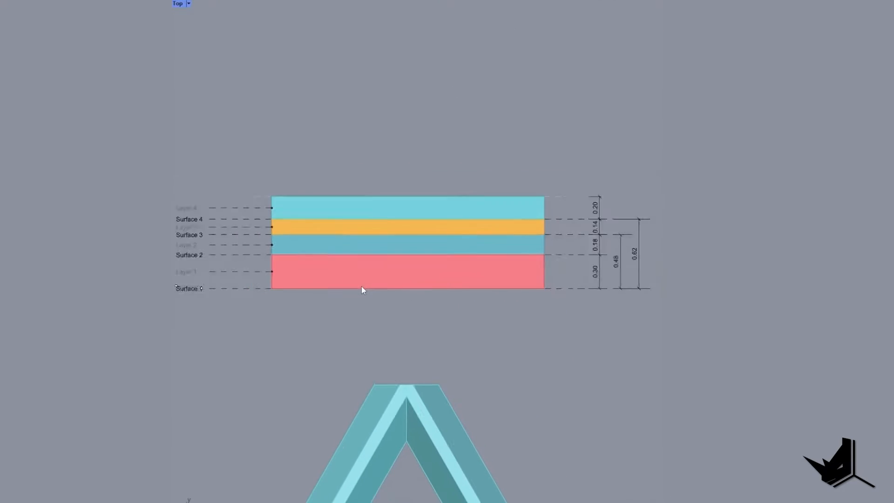
# Examine the cumulative offset dimensions of Surfaces 2, 3 and 4 from Surface 1 in the Top view diagram
pyautogui.click(596, 271)
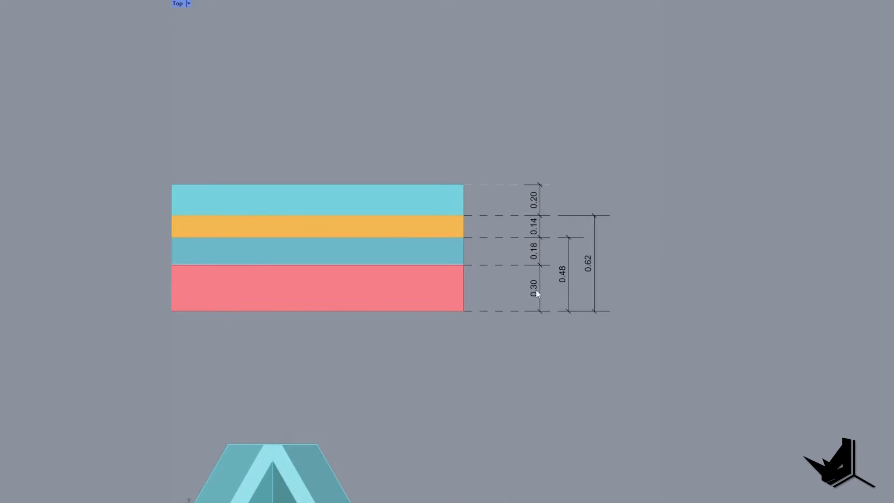
pyautogui.click(535, 264)
pyautogui.click(551, 295)
pyautogui.click(563, 286)
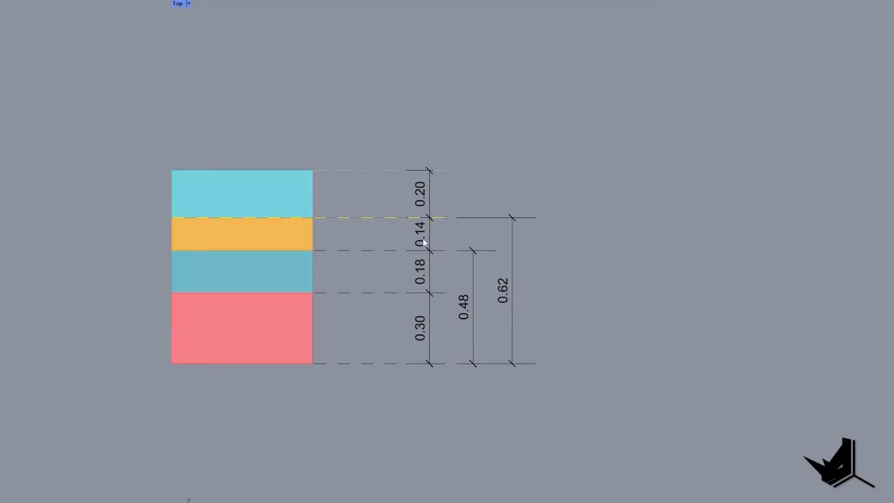
pyautogui.press('Escape')
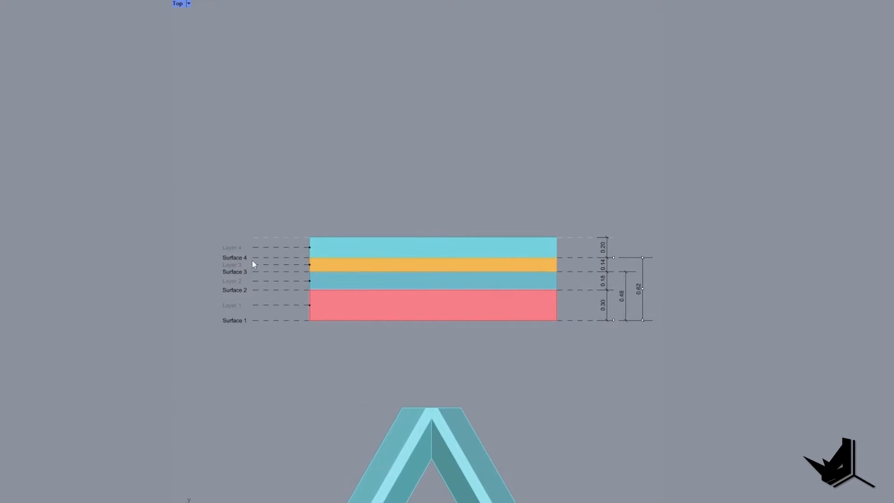
pyautogui.click(239, 259)
pyautogui.click(252, 203)
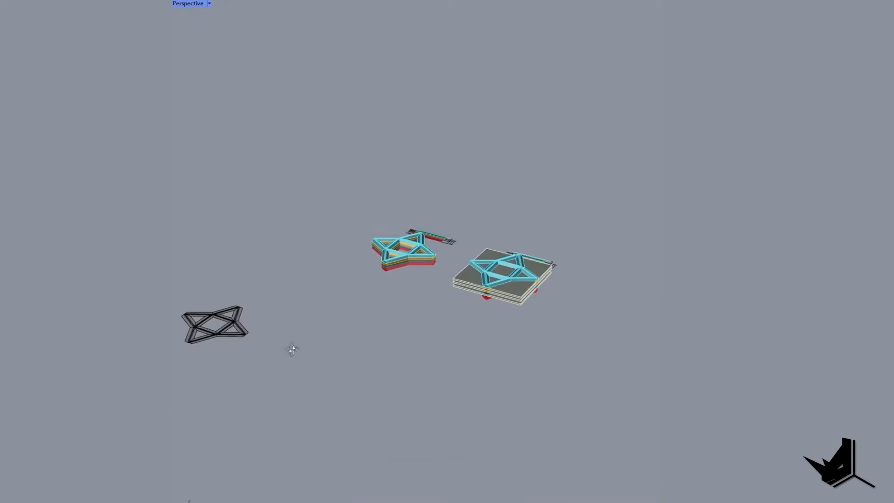
# Compare the layered module with its labelled section diagram in the Perspective view
pyautogui.moveTo(292, 349); pyautogui.dragTo(300, 346, button='right')
pyautogui.scroll(10, 418, 242)
pyautogui.moveTo(418, 242); pyautogui.dragTo(443, 253, button='right')
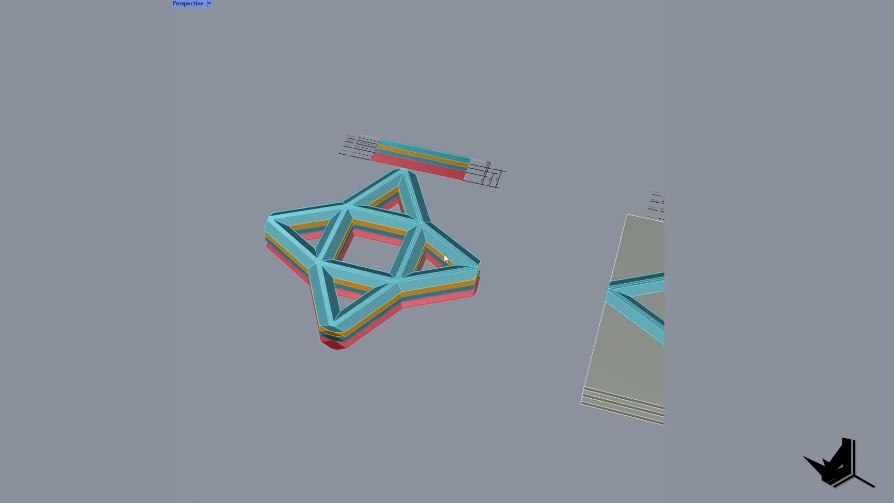
pyautogui.moveTo(444, 254); pyautogui.dragTo(473, 303, button='right')
pyautogui.scroll(8, 441, 237)
pyautogui.moveTo(440, 234); pyautogui.dragTo(410, 255, button='right')
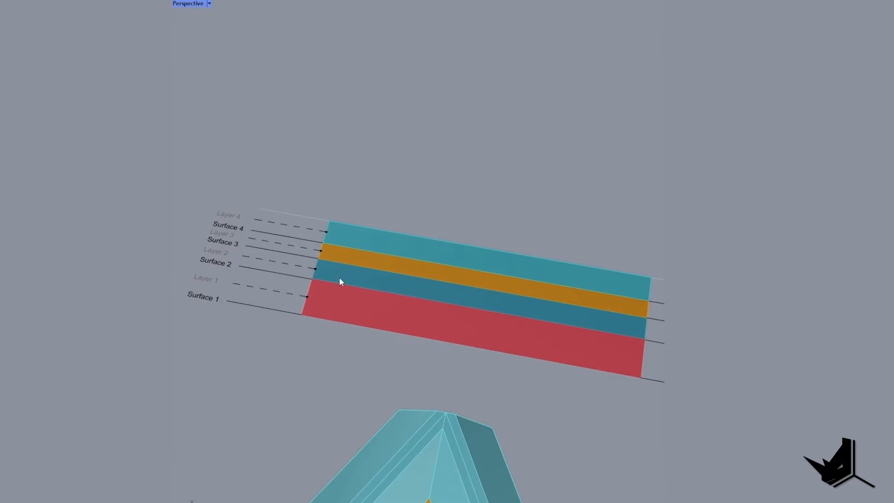
# Examine the second module variant with flat panels between its layers
pyautogui.scroll(-8, 339, 281)
pyautogui.moveTo(521, 380); pyautogui.dragTo(396, 245, button='right')
pyautogui.scroll(3, 397, 249)
pyautogui.moveTo(356, 287); pyautogui.dragTo(376, 308, button='right')
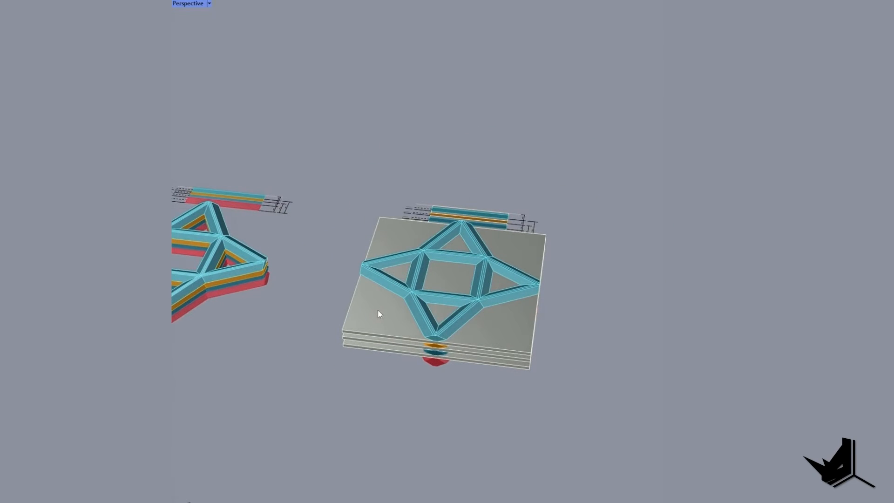
pyautogui.moveTo(362, 342); pyautogui.dragTo(266, 468, button='right')
pyautogui.scroll(6, 481, 234)
# Read the layer and surface offset dimensions in the panelled variant's section diagram in the Top view
pyautogui.hotkey('ctrl', 'F1')
pyautogui.scroll(6, 450, 296)
pyautogui.scroll(2, 446, 291)
pyautogui.scroll(-2, 381, 236)
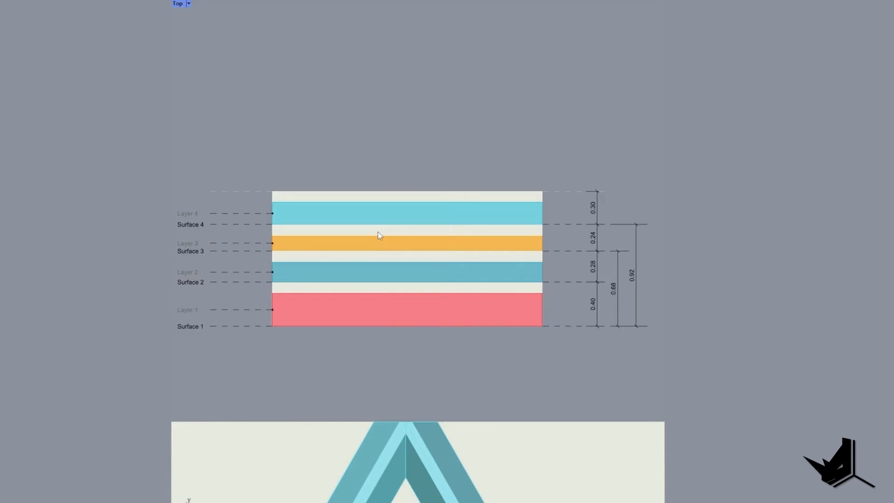
pyautogui.scroll(-2, 409, 266)
pyautogui.moveTo(292, 296)
pyautogui.mouseDown(button='right')
pyautogui.moveTo(313, 310)
pyautogui.moveTo(322, 329)
pyautogui.moveTo(375, 326)
pyautogui.mouseUp(button='right')
pyautogui.click(267, 312)
pyautogui.click(249, 321)
pyautogui.scroll(8, 622, 352)
pyautogui.scroll(-6, 587, 335)
pyautogui.scroll(-2, 376, 326)
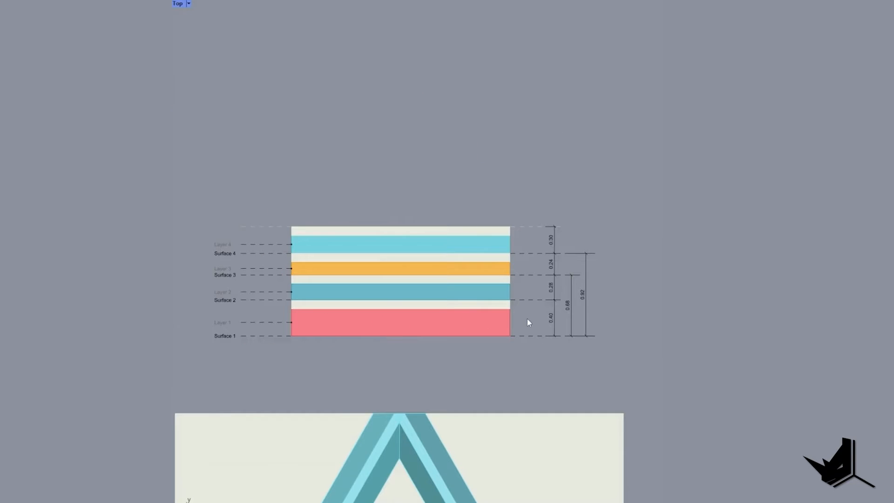
# Compare the section diagrams of the plain and panelled module variants in the Top view
pyautogui.moveTo(535, 268); pyautogui.dragTo(540, 316, button='right')
pyautogui.scroll(-6, 541, 315)
pyautogui.moveTo(203, 365); pyautogui.dragTo(353, 306, button='right')
pyautogui.scroll(6, 361, 324)
pyautogui.scroll(5, 368, 321)
pyautogui.scroll(-2, 477, 323)
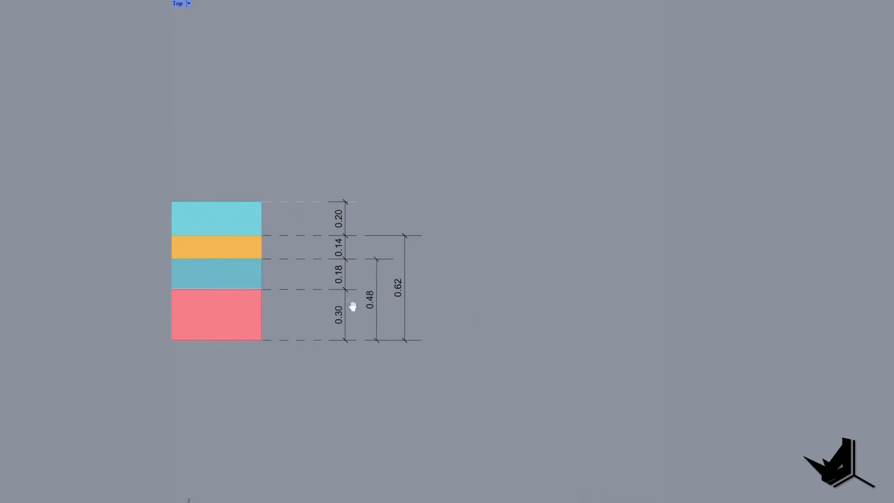
pyautogui.scroll(-2, 356, 302)
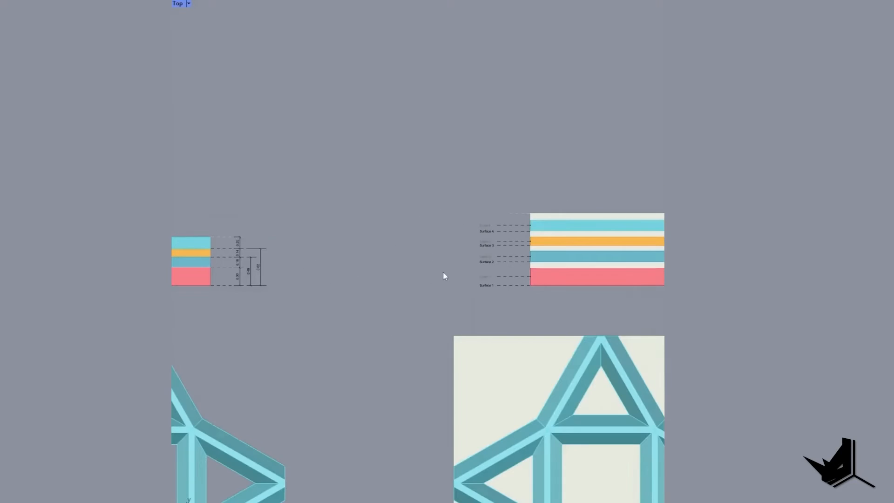
pyautogui.scroll(5, 579, 288)
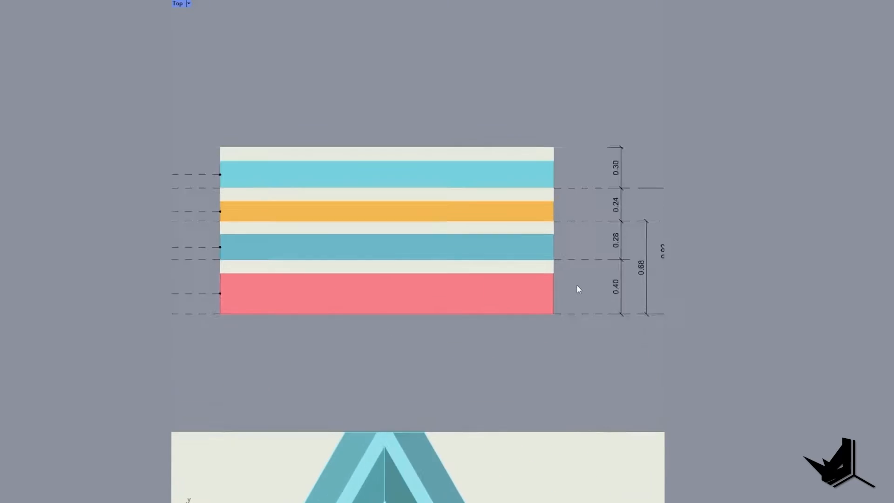
pyautogui.scroll(-3, 583, 284)
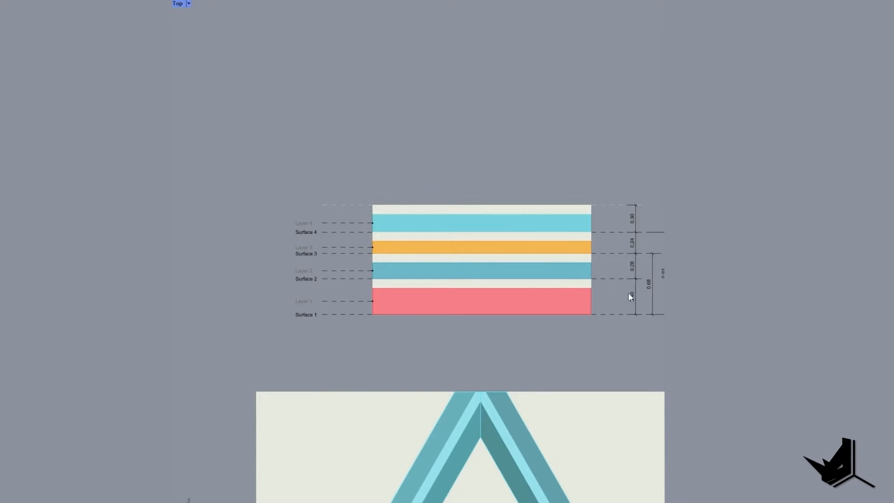
pyautogui.scroll(3, 629, 298)
pyautogui.scroll(-1, 633, 296)
pyautogui.scroll(-2, 593, 291)
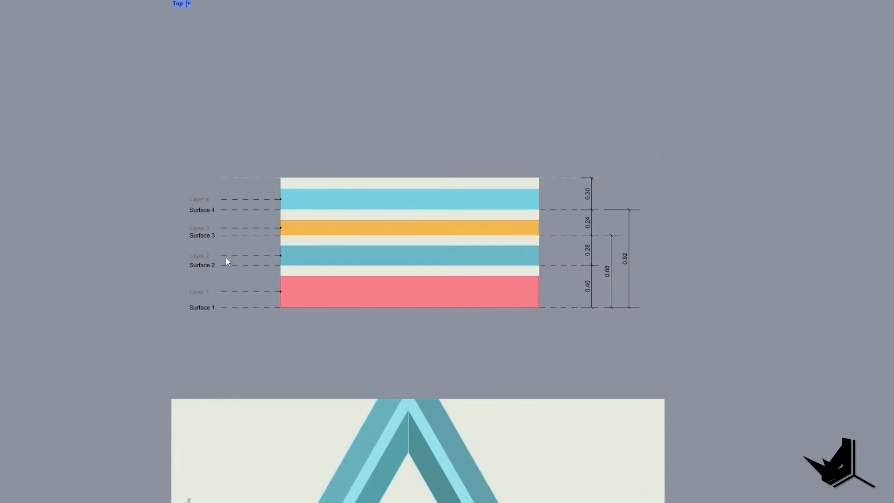
# Examine the Surface 2, 3 and 4 offset dimensions beside the panelled variant's section diagram
pyautogui.click(586, 287)
pyautogui.click(587, 252)
pyautogui.click(563, 243)
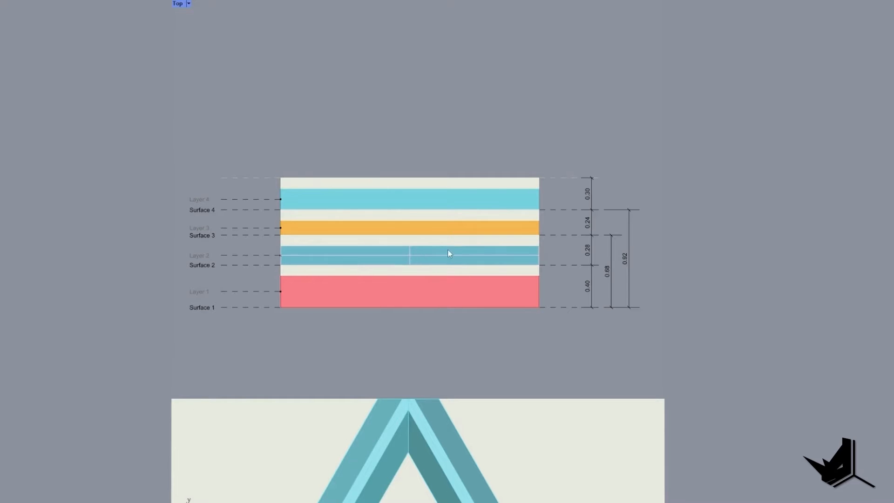
pyautogui.click(607, 284)
pyautogui.click(620, 185)
pyautogui.click(610, 287)
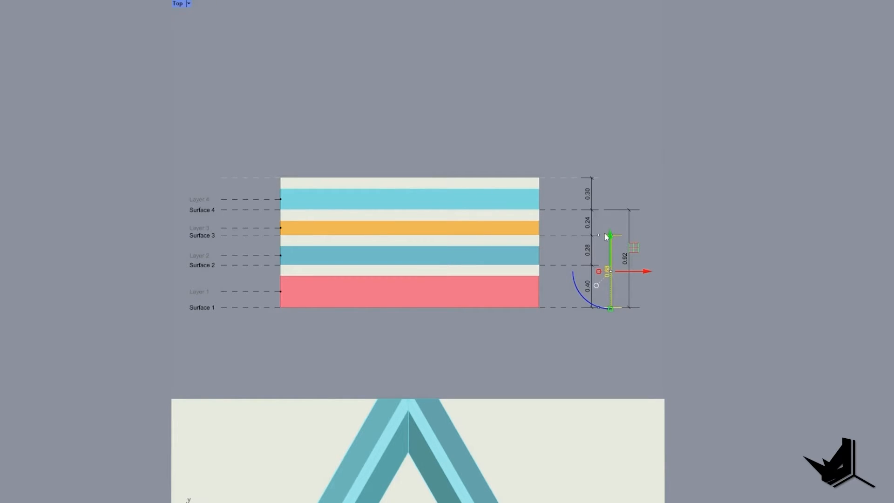
pyautogui.press('Escape')
pyautogui.click(533, 231)
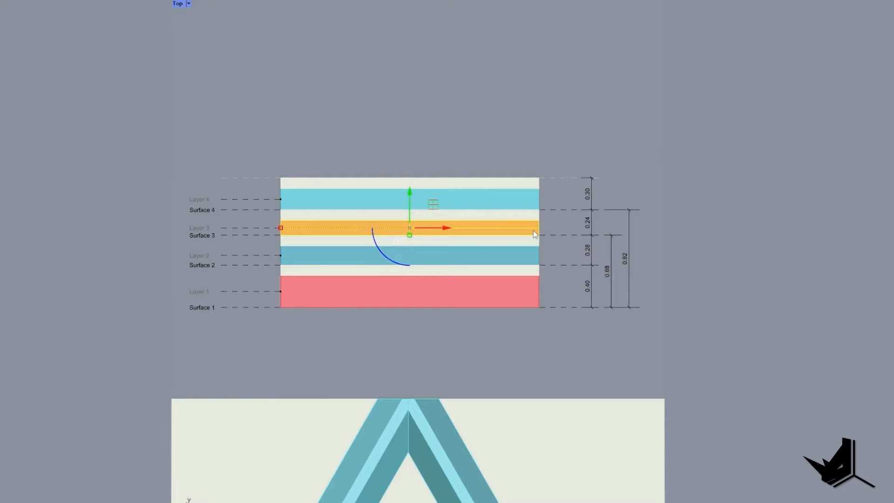
pyautogui.press('Escape')
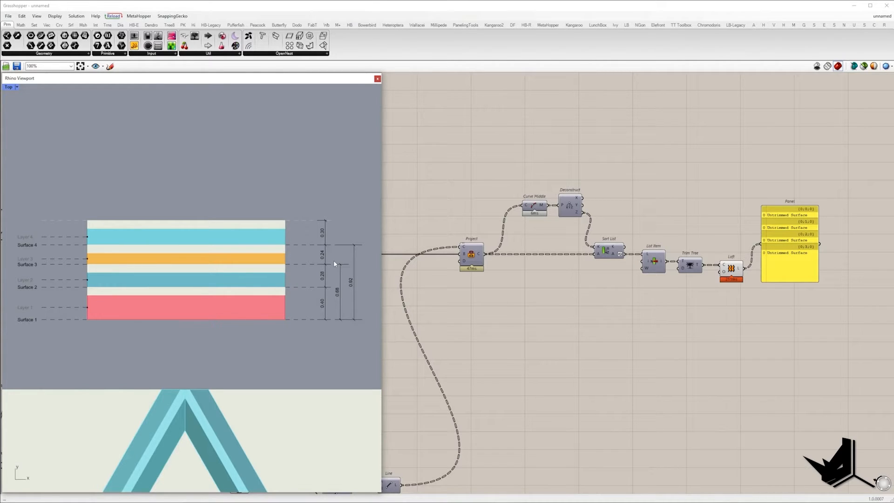
# Add an Offset Surface component to the Grasshopper definition and feed it the Sphere Fit surface
pyautogui.scroll(-12, 276, 275)
pyautogui.moveTo(127, 324); pyautogui.dragTo(171, 275, button='right')
pyautogui.scroll(-5, 358, 275)
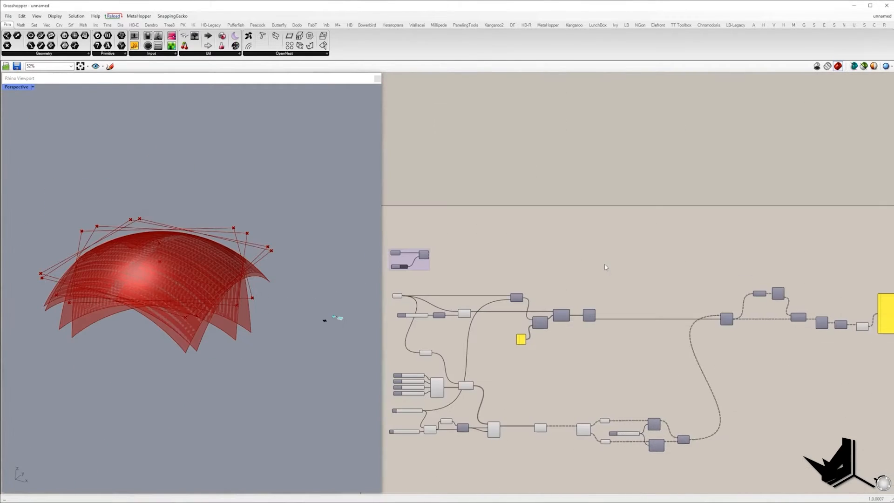
pyautogui.scroll(3, 488, 278)
pyautogui.click(485, 332)
pyautogui.doubleClick(522, 245)
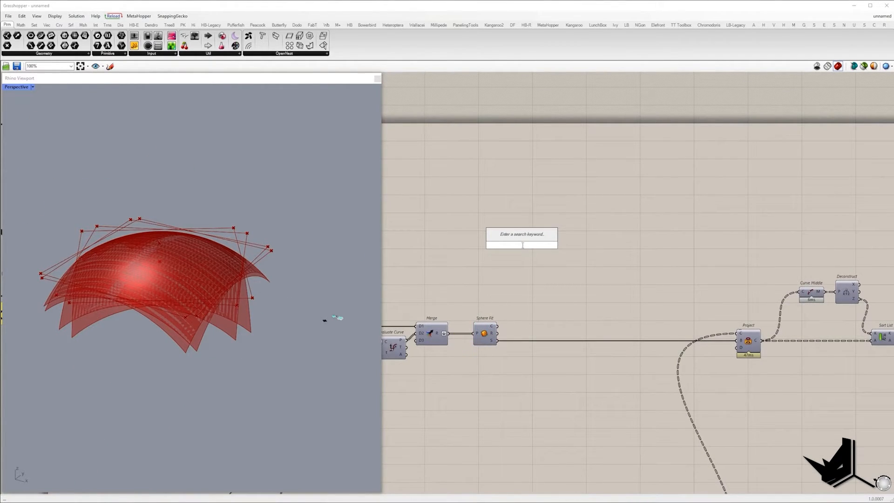
pyautogui.write('offset')
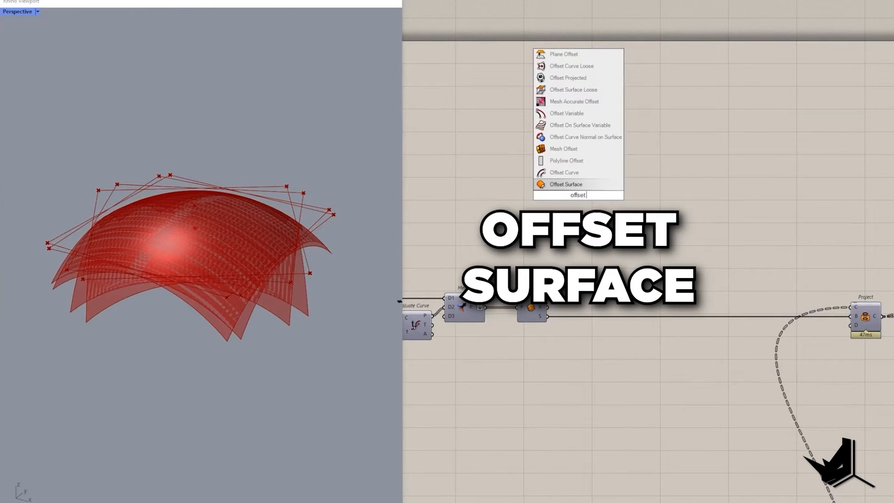
pyautogui.press('Return')
pyautogui.moveTo(563, 187); pyautogui.dragTo(612, 189)
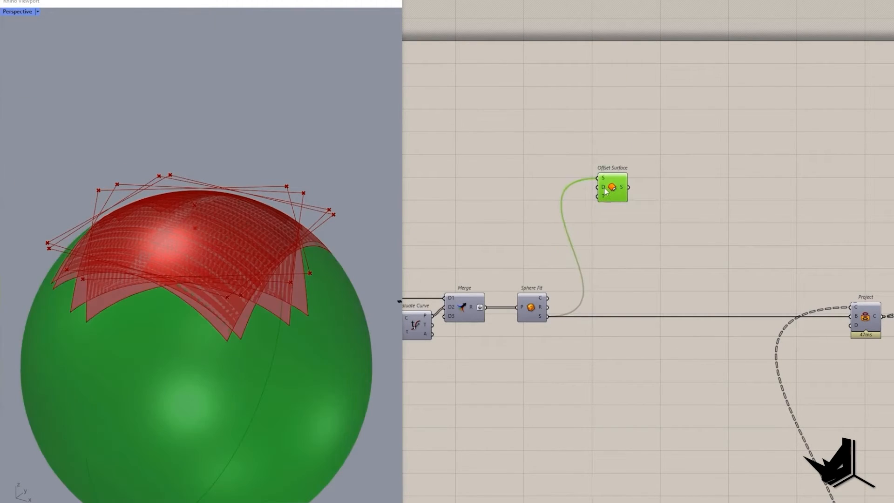
# Examine the layer thickness dimensions of the plain module's section diagram in the Perspective view
pyautogui.scroll(-10, 167, 238)
pyautogui.scroll(15, 228, 274)
pyautogui.moveTo(192, 284); pyautogui.dragTo(197, 316, button='right')
pyautogui.moveTo(407, 124); pyautogui.dragTo(773, 185, button='right')
pyautogui.moveTo(163, 241); pyautogui.dragTo(186, 300, button='right')
pyautogui.scroll(15, 247, 311)
pyautogui.scroll(-6, 208, 314)
pyautogui.scroll(7, 332, 321)
pyautogui.scroll(2, 332, 322)
pyautogui.keyDown('shift'); pyautogui.moveTo(332, 321); pyautogui.dragTo(72, 337, button='right'); pyautogui.keyUp('shift')
# Create four number sliders for the layer thicknesses, set to 0.30, 0.18, 0.15 and 0.20
pyautogui.moveTo(631, 164); pyautogui.dragTo(670, 160, button='right')
pyautogui.doubleClick(671, 160)
pyautogui.write('slider')
pyautogui.press('Return')
pyautogui.doubleClick(673, 160)
pyautogui.scroll(2, 678, 160)
pyautogui.doubleClick(678, 160)
pyautogui.write('0.30')
pyautogui.press('Return')
pyautogui.doubleClick(670, 200)
pyautogui.write('0.15')
pyautogui.press('Return')
pyautogui.moveTo(705, 132); pyautogui.dragTo(679, 182)
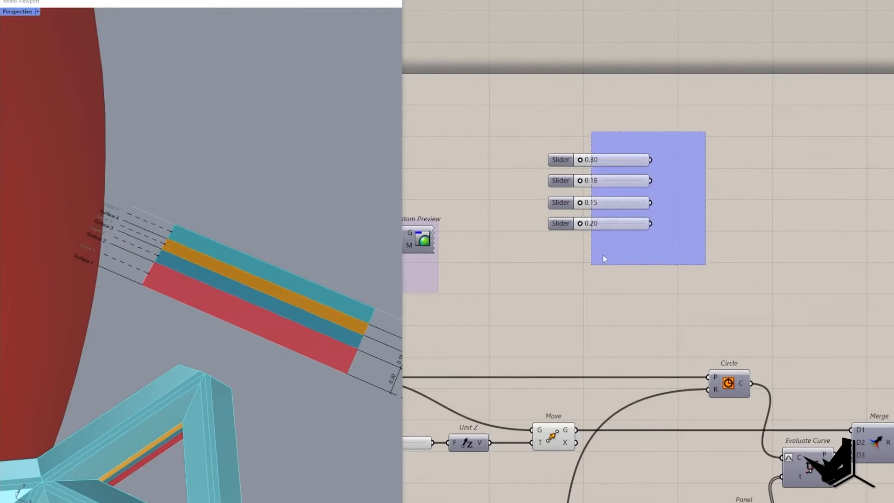
# Add an Entwine component and connect the 0.30, 0.18 and 0.15 sliders to its first three inputs in order
pyautogui.moveTo(692, 170); pyautogui.dragTo(684, 138, button='right')
pyautogui.doubleClick(702, 125)
pyautogui.doubleClick(719, 171)
pyautogui.write('enw')
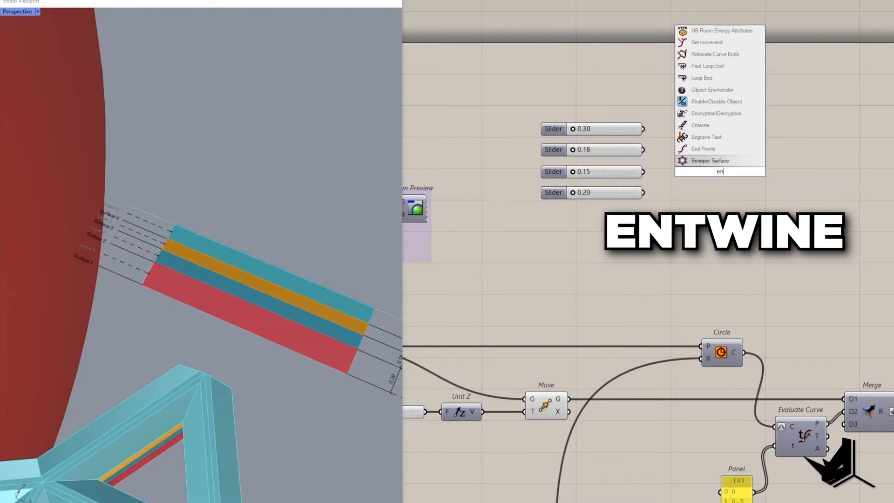
pyautogui.press('Return')
pyautogui.moveTo(663, 138); pyautogui.dragTo(643, 129)
pyautogui.moveTo(694, 171); pyautogui.dragTo(643, 171)
# Add a fourth input, {0;3}, to the Entwine component and connect the 0.20 slider to it
pyautogui.scroll(5, 704, 193)
pyautogui.scroll(3, 728, 193)
pyautogui.click(752, 191)
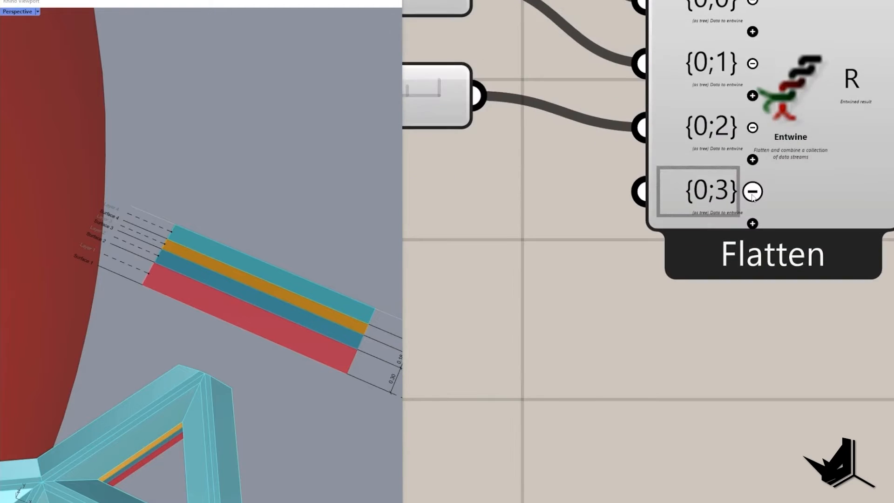
pyautogui.scroll(-3, 745, 202)
pyautogui.moveTo(693, 196); pyautogui.dragTo(571, 203)
pyautogui.scroll(-2, 617, 206)
pyautogui.click(726, 167)
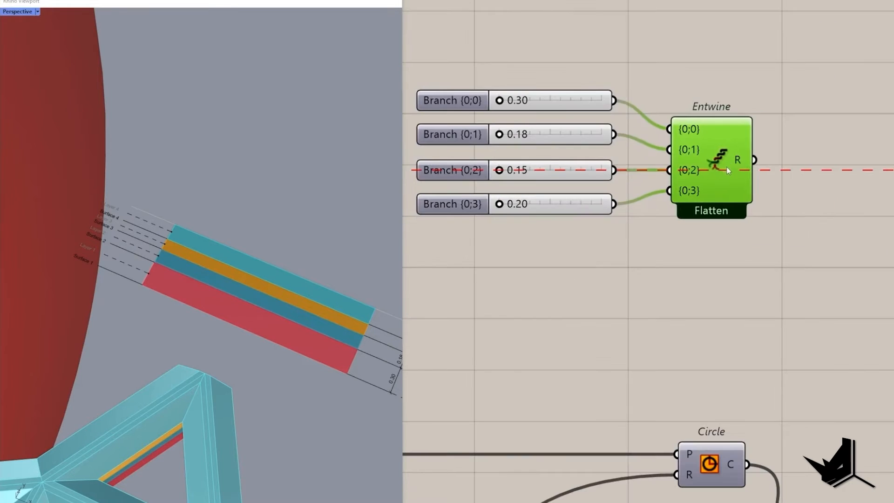
# Review the four thickness sliders, the Entwine component and the Offset Surface distance input
pyautogui.moveTo(652, 88); pyautogui.dragTo(785, 267)
pyautogui.scroll(-2, 653, 224)
pyautogui.moveTo(493, 127); pyautogui.dragTo(641, 288)
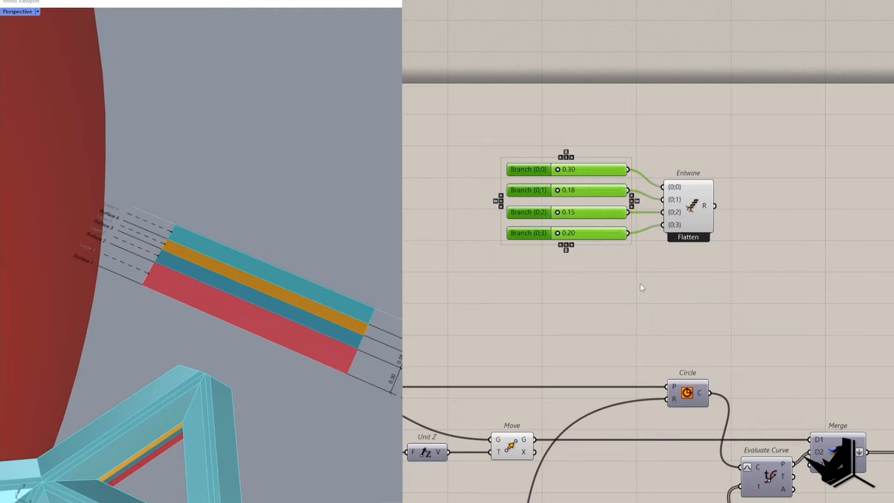
pyautogui.click(744, 134)
pyautogui.moveTo(724, 158); pyautogui.dragTo(621, 146, button='right')
pyautogui.scroll(-2, 621, 146)
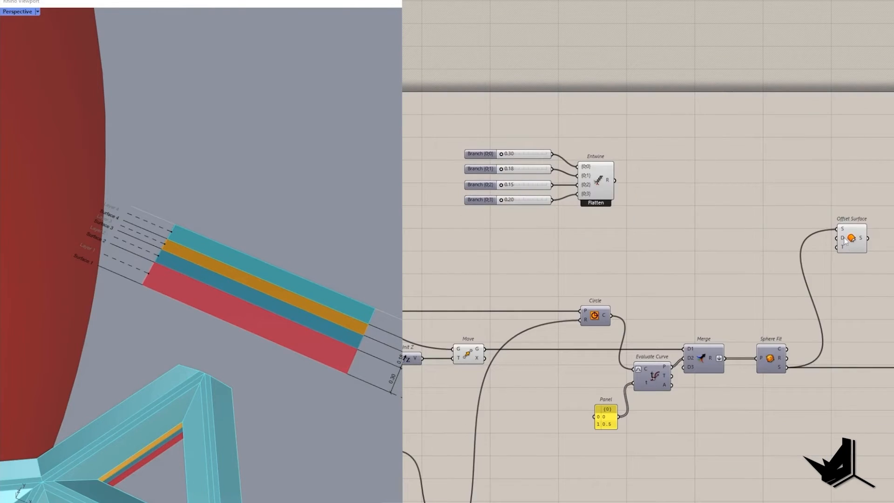
pyautogui.click(844, 241)
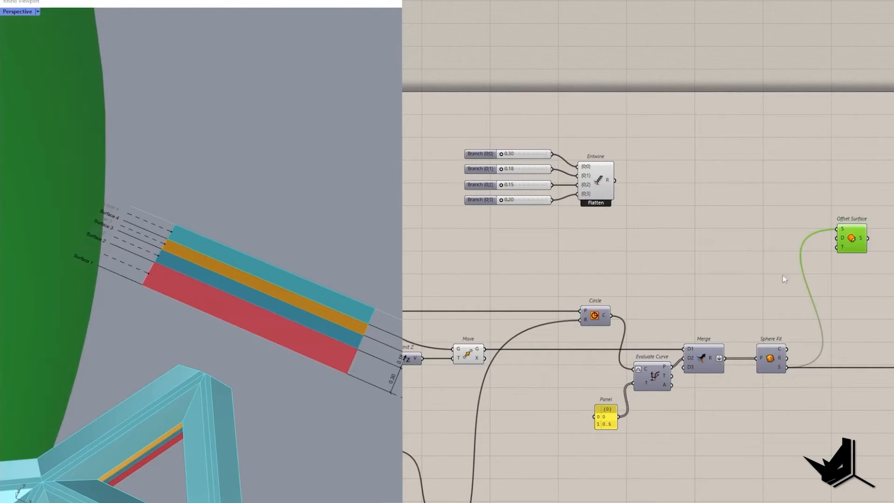
pyautogui.doubleClick(639, 189)
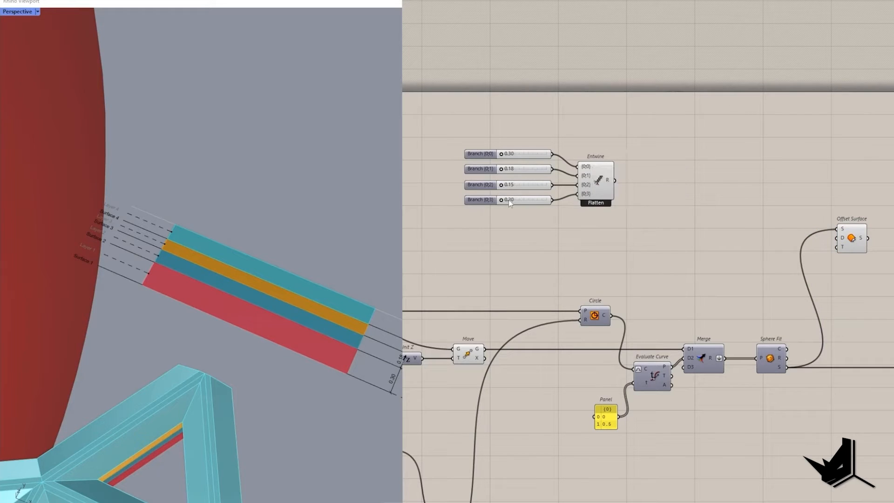
# Duplicate the 0.20 slider below the others and set the copy to 0.10 for the panel thickness
pyautogui.keyDown('alt'); pyautogui.moveTo(530, 203); pyautogui.dragTo(532, 234); pyautogui.keyUp('alt')
pyautogui.doubleClick(532, 234)
pyautogui.write('0.1')
pyautogui.click(536, 233)
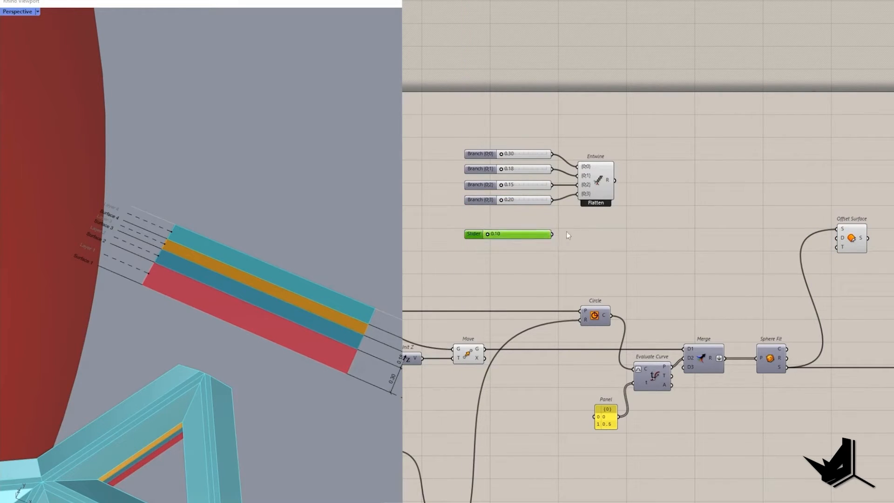
# Add an Addition component fed by the Entwine result and the 0.10 slider, and show its output in a panel
pyautogui.doubleClick(618, 228)
pyautogui.write('add')
pyautogui.click(603, 191)
pyautogui.moveTo(615, 180); pyautogui.dragTo(553, 233)
pyautogui.moveTo(617, 233); pyautogui.dragTo(737, 236)
pyautogui.press('Escape')
pyautogui.click(729, 177)
pyautogui.click(730, 194)
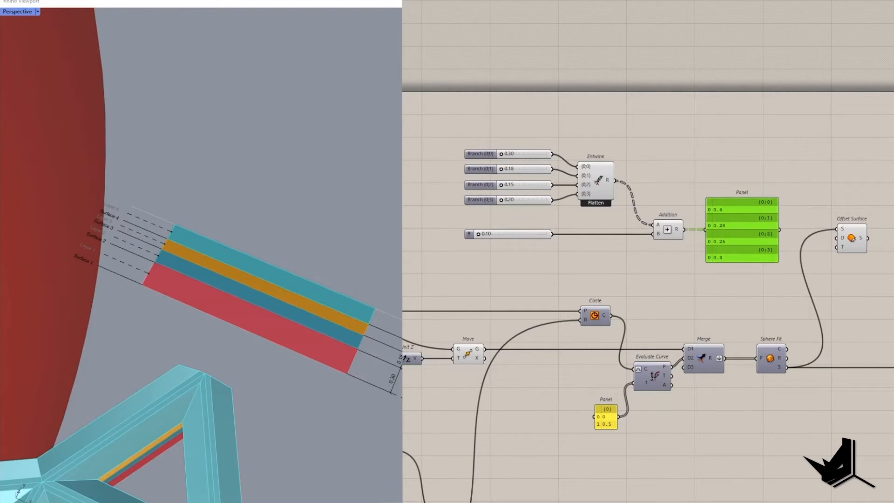
# Add a Mass Addition component and connect the Addition result to its input
pyautogui.moveTo(365, 344); pyautogui.dragTo(277, 311, button='right')
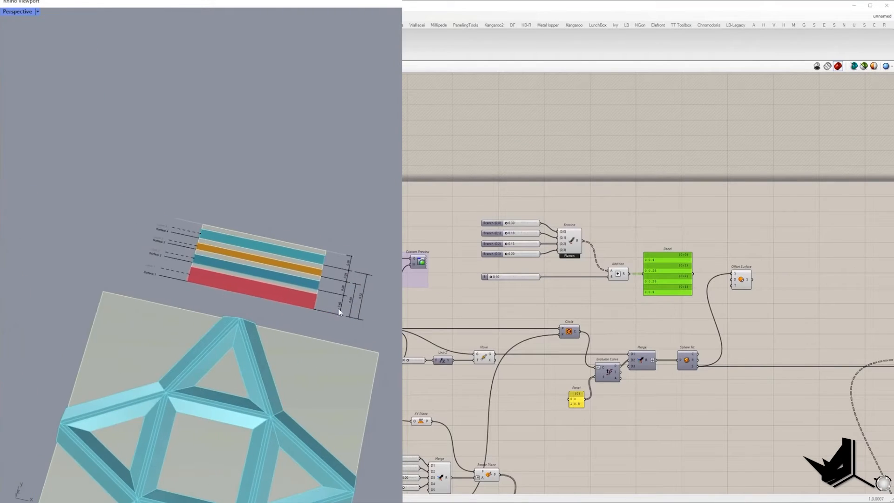
pyautogui.scroll(6, 329, 308)
pyautogui.scroll(1, 733, 328)
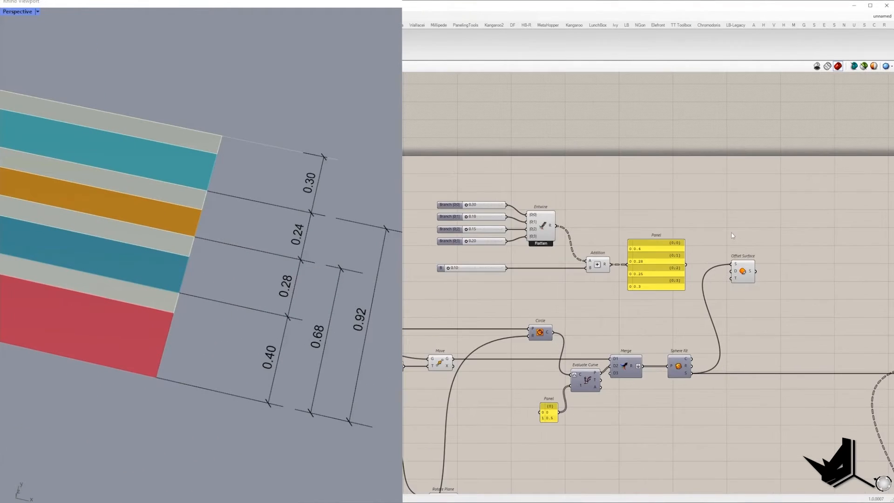
pyautogui.doubleClick(731, 229)
pyautogui.write('mass')
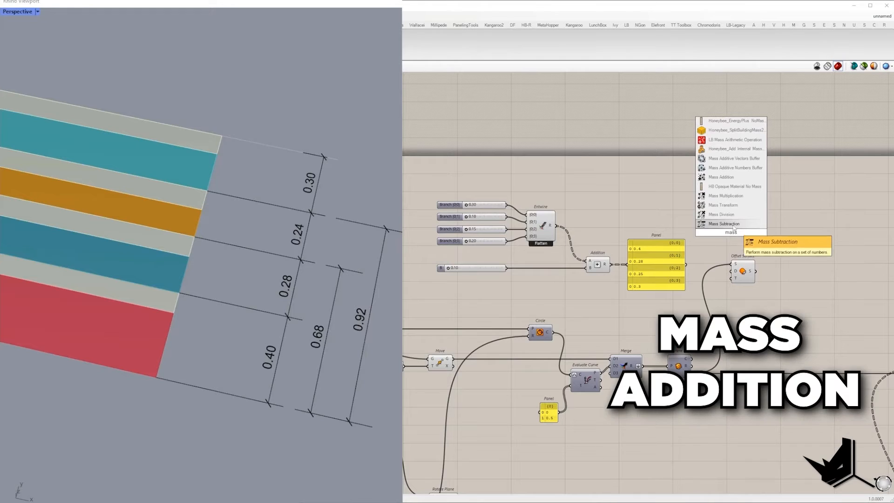
pyautogui.click(726, 178)
pyautogui.moveTo(720, 232); pyautogui.dragTo(610, 264)
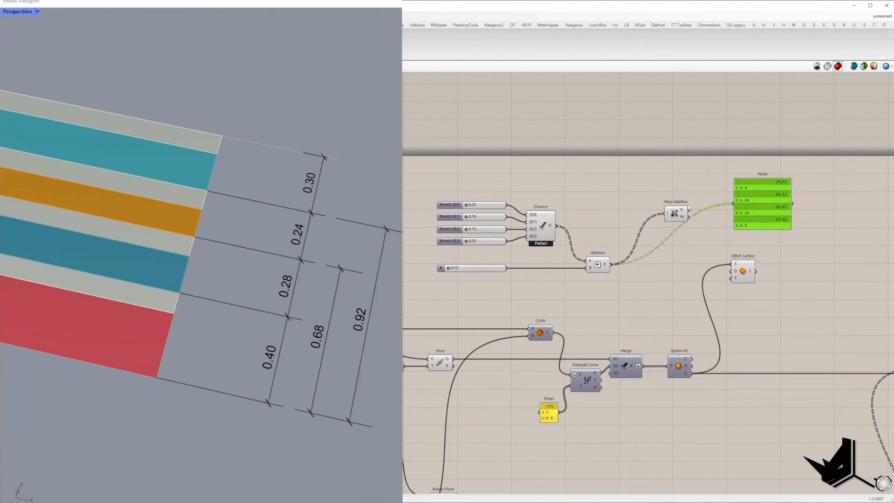
# Show the Mass Addition partial results in the panel and flatten the Addition output
pyautogui.moveTo(688, 216); pyautogui.dragTo(734, 204)
pyautogui.moveTo(754, 186); pyautogui.dragTo(720, 199)
pyautogui.rightClick(609, 264)
pyautogui.click(628, 317)
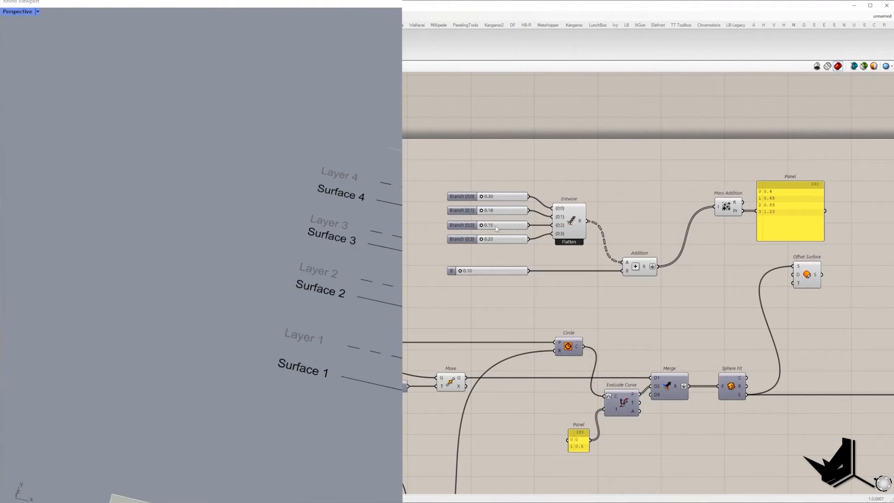
# Set the Branch {0;2} slider to 0.14 and compare the partial sums with the diagram's cumulative surface offsets
pyautogui.doubleClick(606, 228)
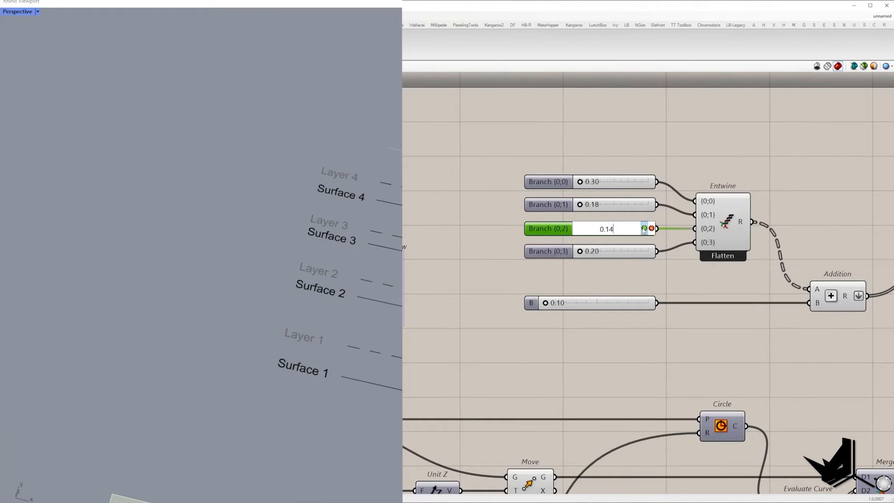
pyautogui.click(644, 228)
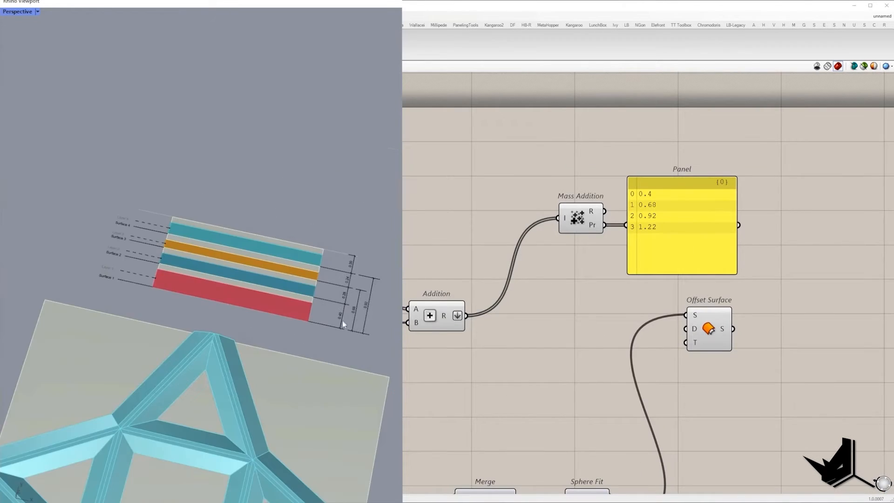
pyautogui.scroll(5, 234, 346)
pyautogui.click(234, 345)
pyautogui.keyDown('shift'); pyautogui.click(279, 326); pyautogui.keyUp('shift')
pyautogui.keyDown('shift'); pyautogui.click(318, 305); pyautogui.keyUp('shift')
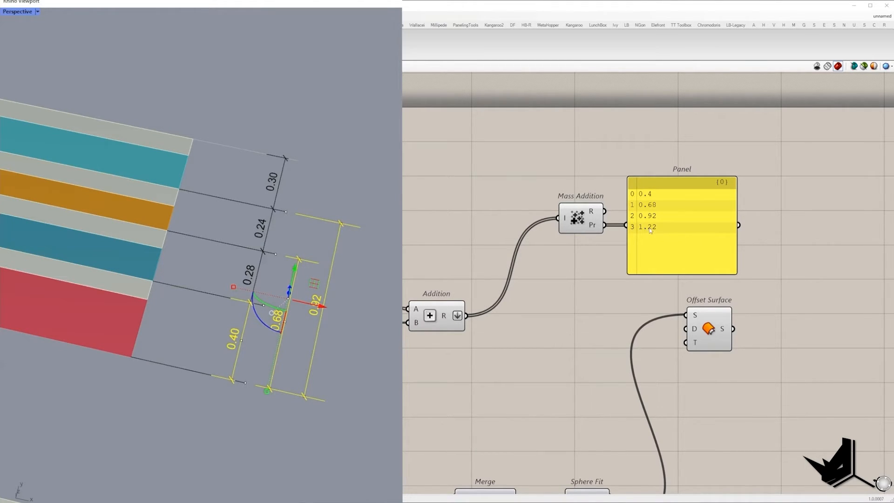
pyautogui.scroll(-3, 607, 148)
pyautogui.scroll(4, 607, 148)
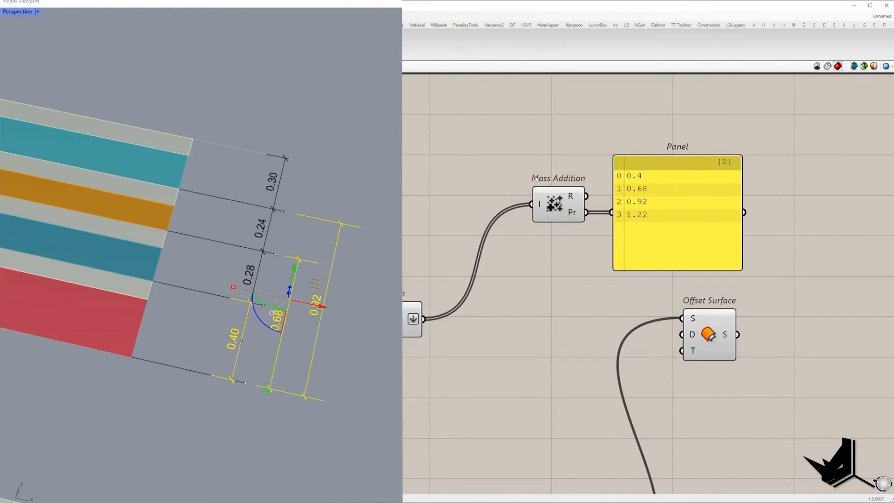
# Add a Cull Index component and feed it the partial results of Mass Addition
pyautogui.scroll(-2, 570, 210)
pyautogui.moveTo(570, 210)
pyautogui.scroll(-2, 570, 210)
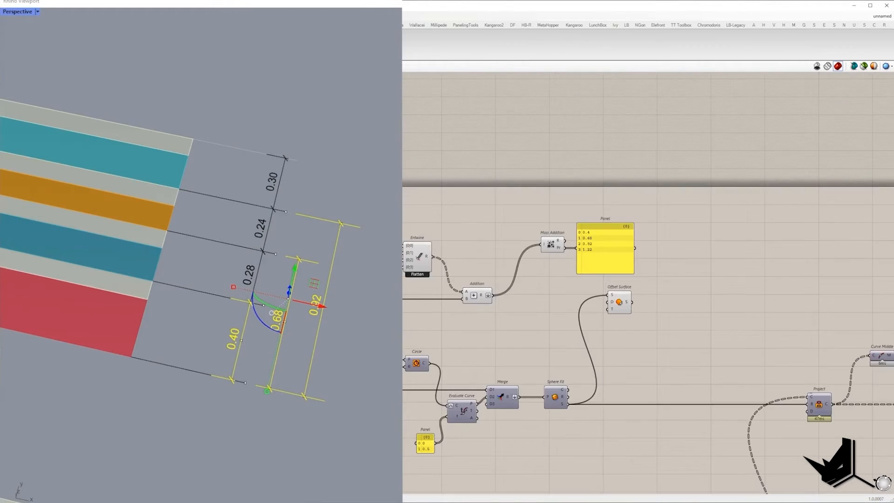
pyautogui.scroll(-1, 256, 289)
pyautogui.press('Escape')
pyautogui.scroll(3, 687, 243)
pyautogui.doubleClick(554, 255)
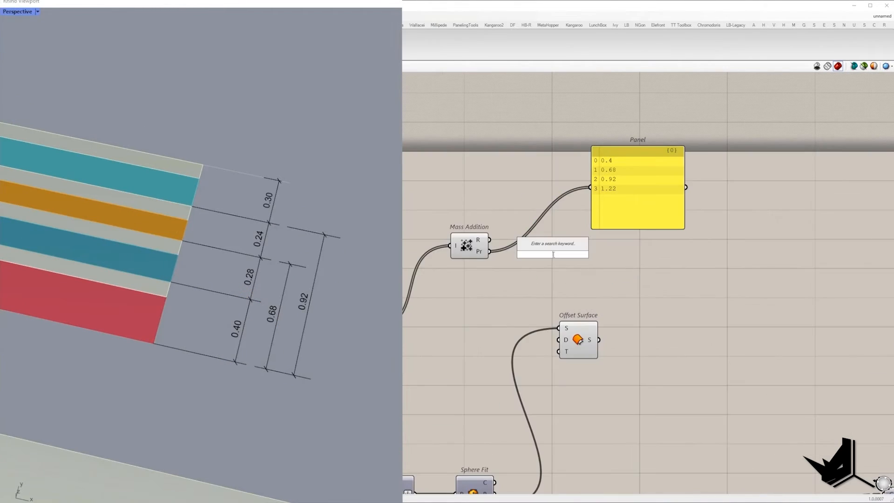
pyautogui.write('cull')
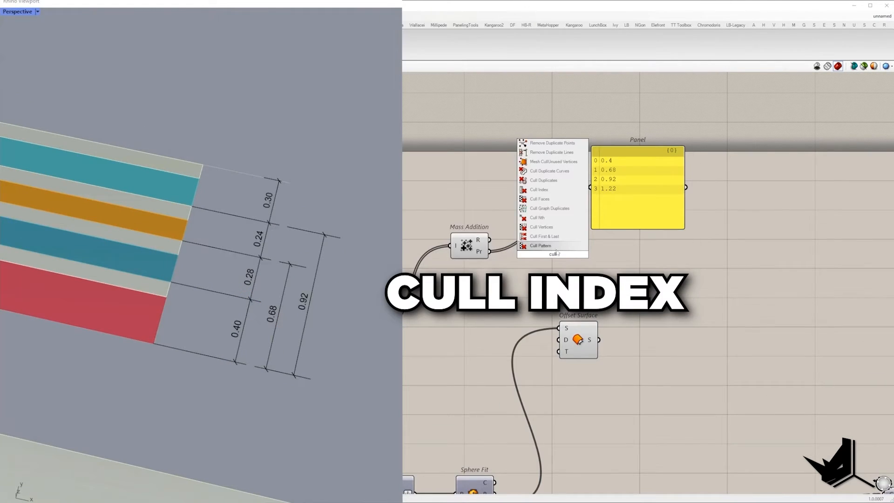
pyautogui.click(552, 190)
pyautogui.moveTo(533, 243); pyautogui.dragTo(489, 252)
# Supply -1 from a new panel as the cull index and show the culled list in the existing panel
pyautogui.doubleClick(479, 294)
pyautogui.write('//-1')
pyautogui.press('Return')
pyautogui.moveTo(491, 295); pyautogui.dragTo(533, 255)
pyautogui.moveTo(555, 255); pyautogui.dragTo(591, 188)
pyautogui.moveTo(619, 184); pyautogui.dragTo(662, 260)
# Add a Merge component that joins a new panel holding 0 as D1 with the culled list as D2
pyautogui.click(608, 209)
pyautogui.doubleClick(608, 208)
pyautogui.write('mer')
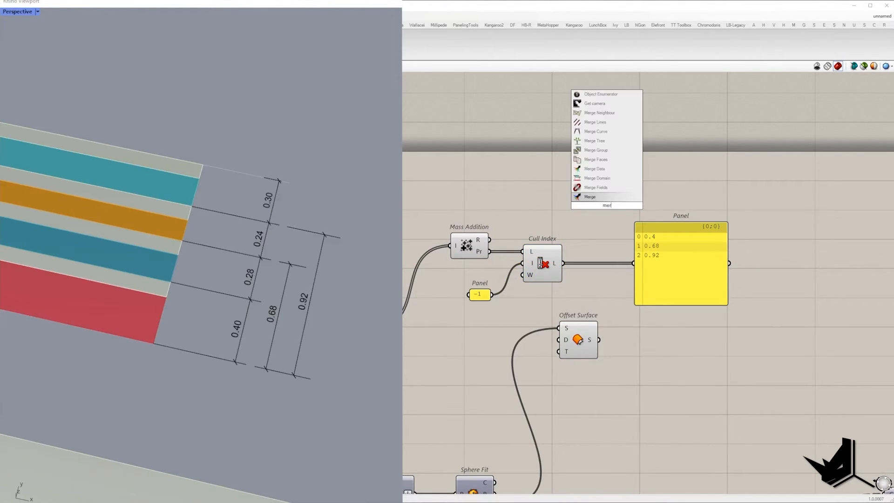
pyautogui.click(595, 195)
pyautogui.moveTo(585, 211); pyautogui.dragTo(560, 265)
pyautogui.doubleClick(548, 187)
pyautogui.write('//0')
pyautogui.press('Return')
pyautogui.moveTo(558, 187); pyautogui.dragTo(585, 193)
# Flatten the Merge output and show the merged list in the display panel
pyautogui.moveTo(628, 206); pyautogui.dragTo(634, 263)
pyautogui.moveTo(639, 270); pyautogui.dragTo(673, 212)
pyautogui.rightClick(620, 204)
pyautogui.click(641, 242)
pyautogui.moveTo(607, 204); pyautogui.dragTo(616, 263)
pyautogui.moveTo(702, 198); pyautogui.dragTo(707, 256)
pyautogui.moveTo(641, 202); pyautogui.dragTo(726, 315)
# Reposition Offset Surface near the panel, graft its D input and feed it the merged distances
pyautogui.scroll(-5, 694, 284)
pyautogui.moveTo(695, 284); pyautogui.dragTo(646, 259, button='right')
pyautogui.moveTo(592, 282); pyautogui.dragTo(689, 300)
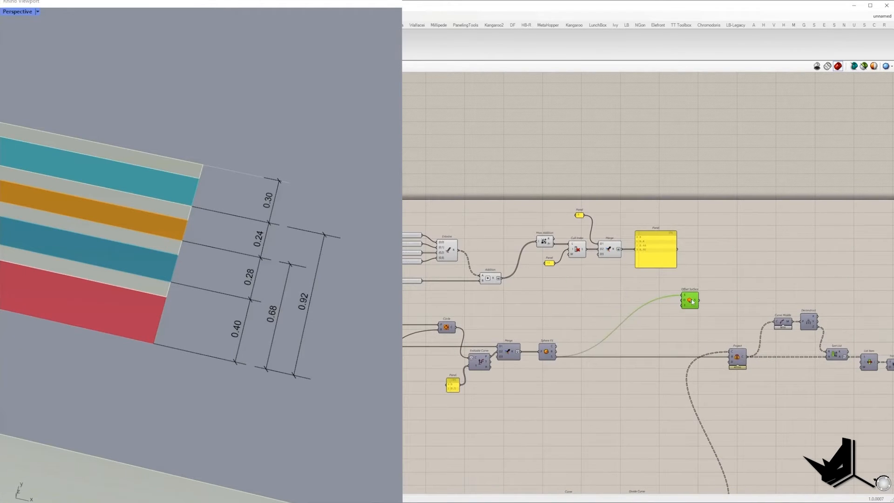
pyautogui.scroll(2, 650, 261)
pyautogui.moveTo(650, 263); pyautogui.dragTo(638, 263)
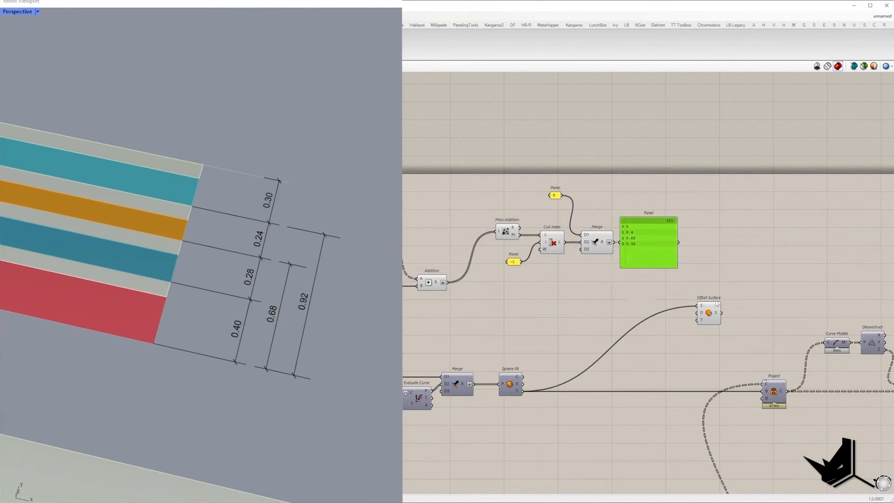
pyautogui.rightClick(700, 313)
pyautogui.click(719, 357)
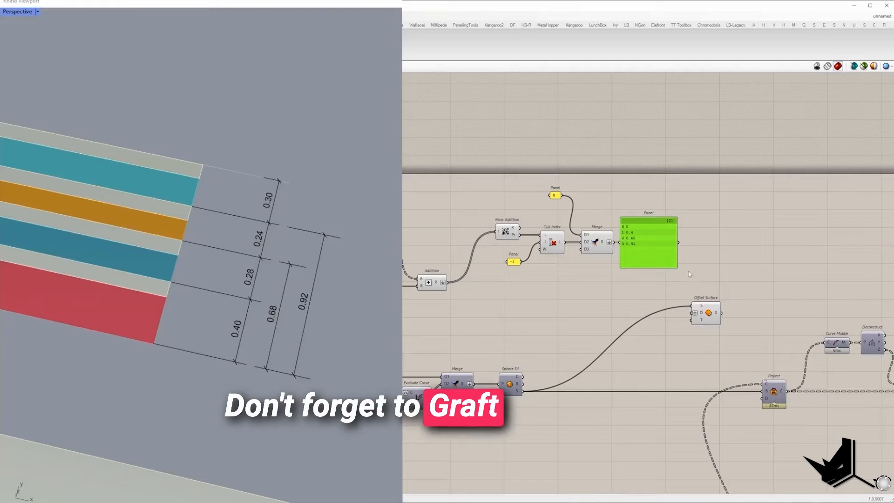
pyautogui.moveTo(678, 243); pyautogui.dragTo(653, 243)
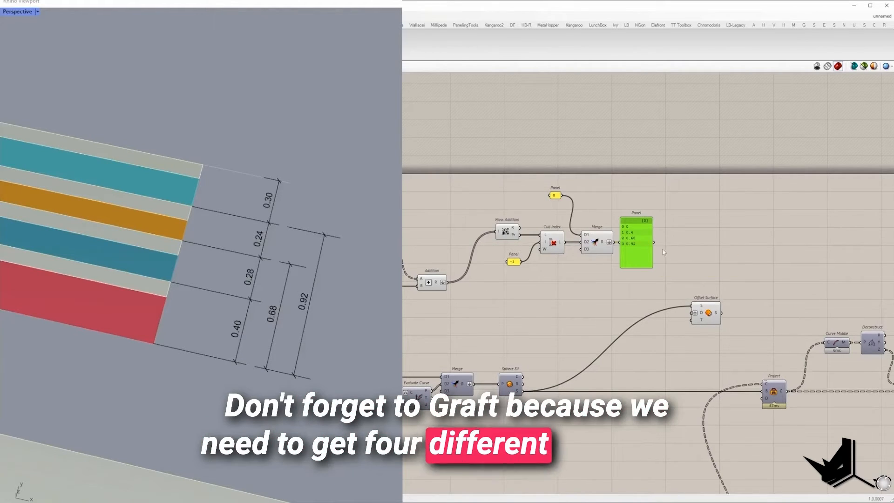
pyautogui.moveTo(658, 246); pyautogui.dragTo(536, 179, button='right')
pyautogui.click(582, 245)
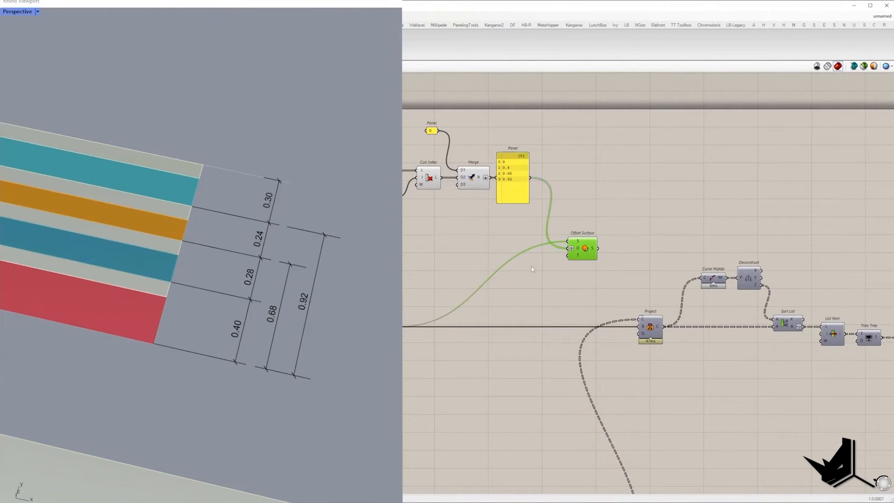
# Replace the surface source of Project's B input with the Offset Surface output
pyautogui.scroll(-3, 574, 270)
pyautogui.scroll(-1, 574, 270)
pyautogui.moveTo(229, 268); pyautogui.dragTo(221, 233, button='right')
pyautogui.rightClick(632, 217)
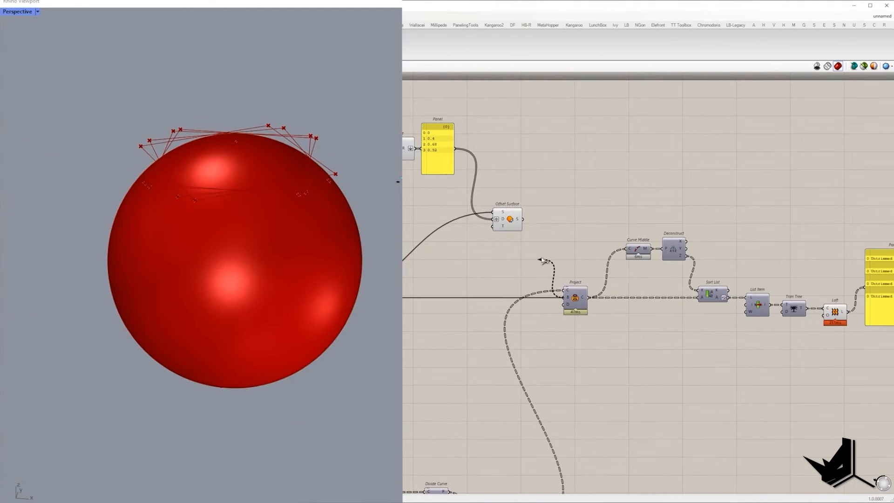
pyautogui.moveTo(541, 259); pyautogui.dragTo(527, 223)
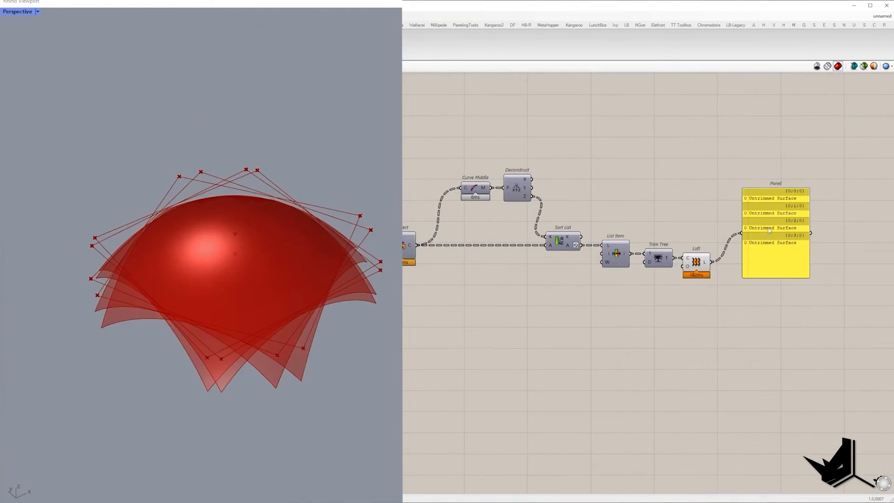
pyautogui.moveTo(272, 316); pyautogui.dragTo(292, 238, button='right')
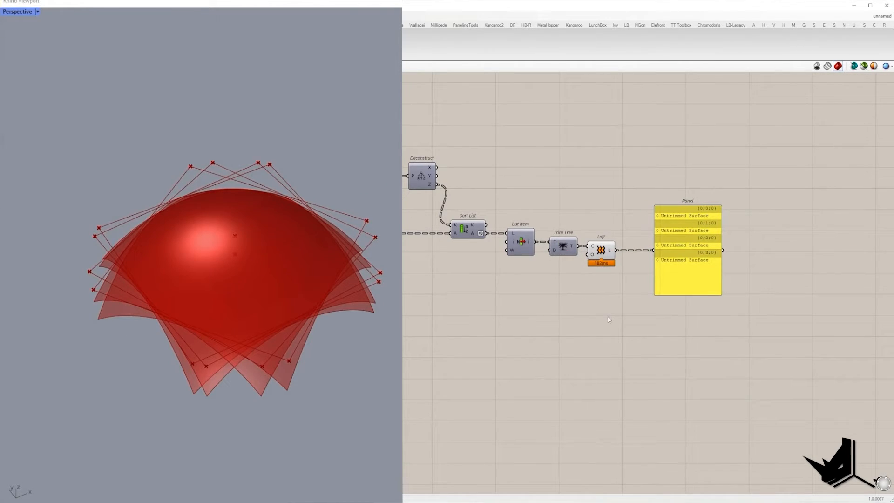
# Add an Isotrim component below the Loft output panel
pyautogui.doubleClick(609, 317)
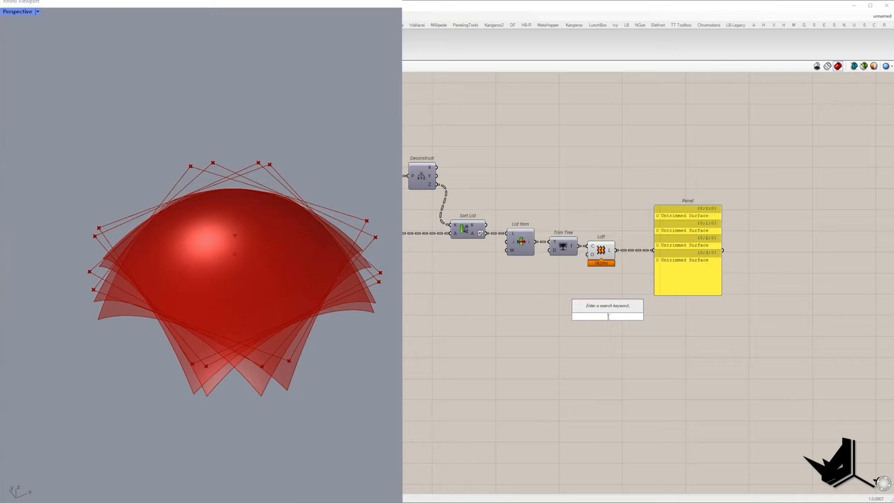
pyautogui.write('iso')
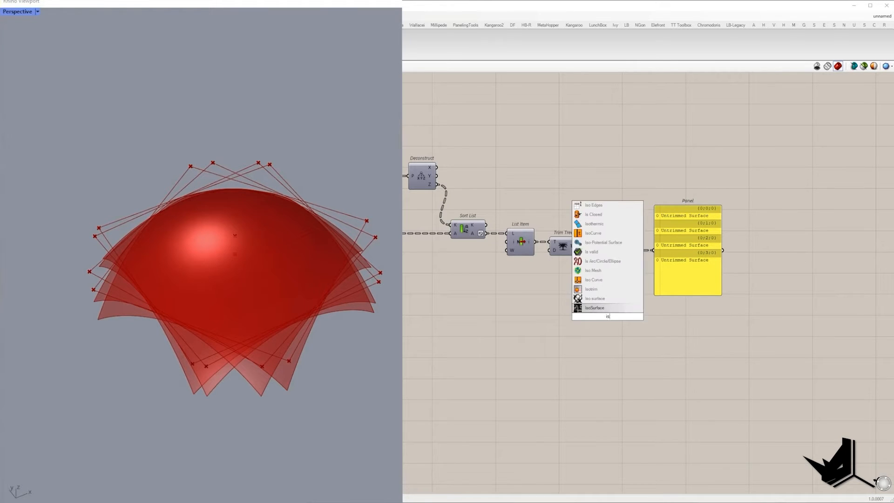
pyautogui.press('Return')
pyautogui.moveTo(609, 317); pyautogui.dragTo(703, 346)
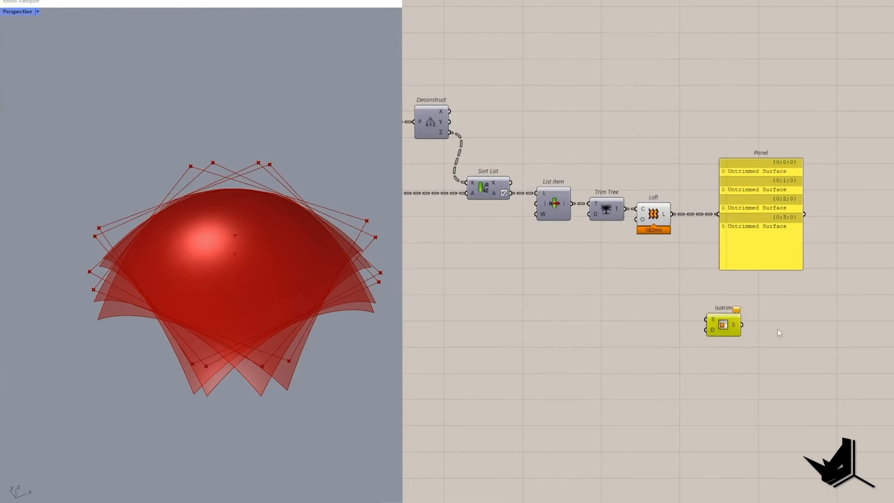
# Add a Divide Domain² component fed by the Loft surfaces, and supply Isotrim with its segments and the Loft surfaces
pyautogui.doubleClick(687, 322)
pyautogui.write('divide')
pyautogui.click(676, 287)
pyautogui.moveTo(674, 214); pyautogui.dragTo(670, 309)
pyautogui.moveTo(686, 319); pyautogui.dragTo(702, 348)
pyautogui.moveTo(721, 349); pyautogui.dragTo(769, 340)
pyautogui.moveTo(673, 214); pyautogui.dragTo(769, 329)
pyautogui.moveTo(702, 347); pyautogui.dragTo(710, 373)
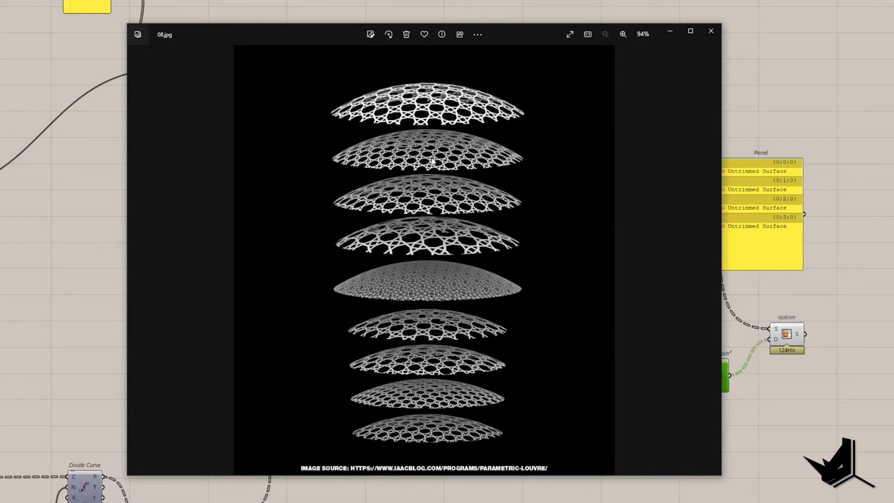
pyautogui.press('Print')
pyautogui.moveTo(254, 54); pyautogui.dragTo(594, 447)
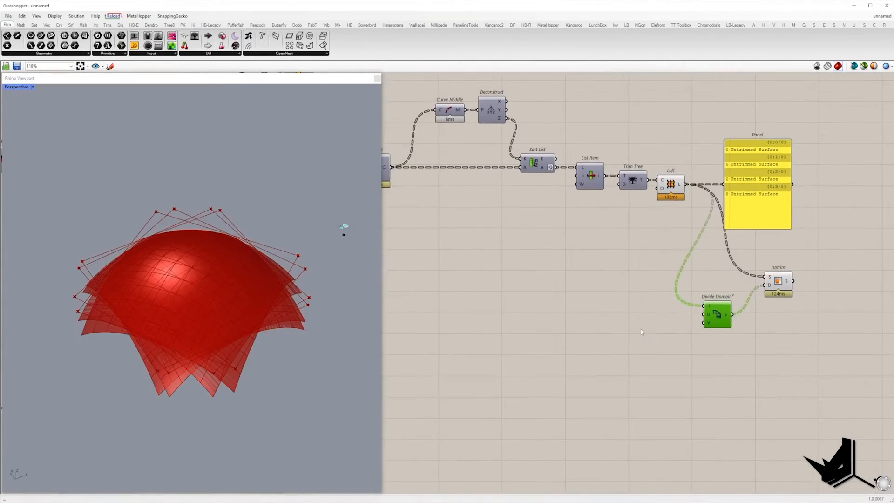
# Add an Entwine component beside Divide Domain² and expand it to four inputs
pyautogui.doubleClick(641, 328)
pyautogui.write('6')
pyautogui.write('ntw')
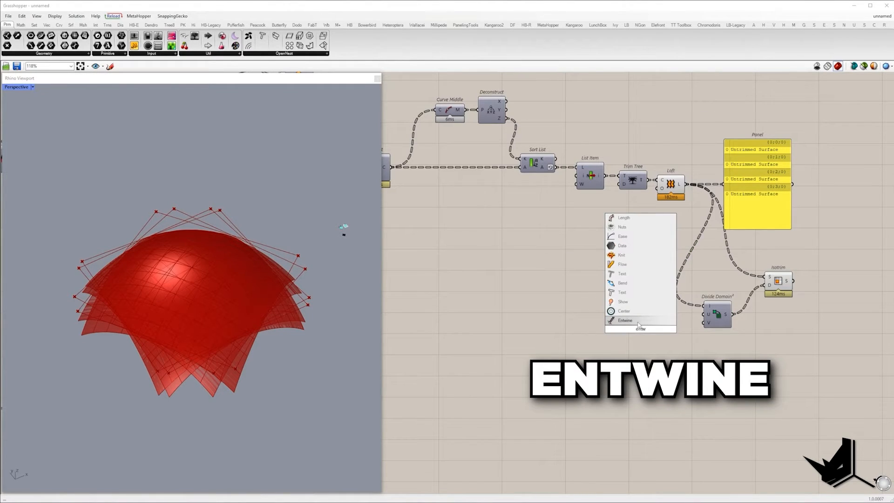
pyautogui.press('Return')
pyautogui.scroll(4, 627, 321)
pyautogui.scroll(-2, 627, 321)
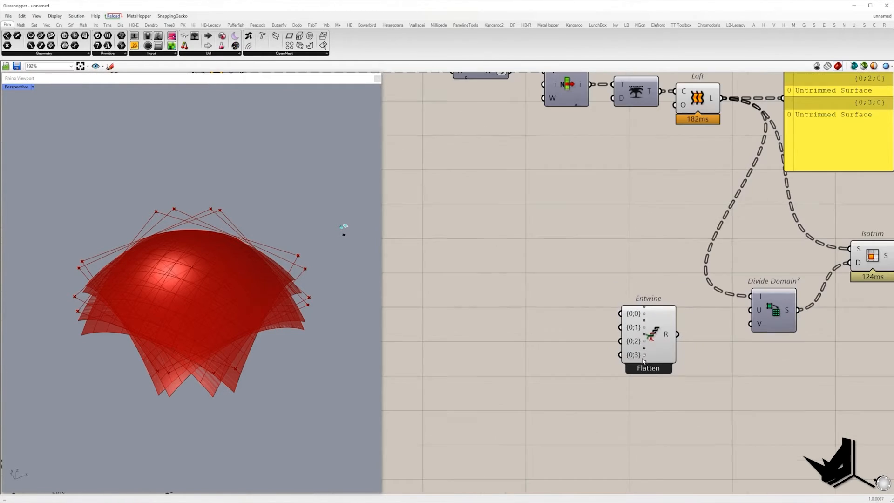
# Create a number slider set to 24 and connect it to Entwine's {0;0} input
pyautogui.doubleClick(566, 321)
pyautogui.write('0')
pyautogui.press('Return')
pyautogui.doubleClick(566, 317)
pyautogui.write('24')
pyautogui.click(609, 317)
pyautogui.scroll(5, 610, 321)
pyautogui.moveTo(651, 249); pyautogui.dragTo(687, 268)
pyautogui.scroll(-3, 527, 230)
# Duplicate the slider for the other Entwine branches, setting {0;1} to 42 and {0;2} to 58
pyautogui.keyDown('alt'); pyautogui.moveTo(533, 222); pyautogui.dragTo(629, 294); pyautogui.keyUp('alt')
pyautogui.moveTo(622, 310); pyautogui.dragTo(654, 304, button='right')
pyautogui.doubleClick(579, 309)
pyautogui.write('58')
pyautogui.press('Return')
pyautogui.moveTo(574, 306); pyautogui.dragTo(661, 311)
pyautogui.doubleClick(573, 264)
pyautogui.write('42')
pyautogui.press('Return')
# Set the Branch {0;3} slider to 36 and tidy the slider stack
pyautogui.doubleClick(557, 343)
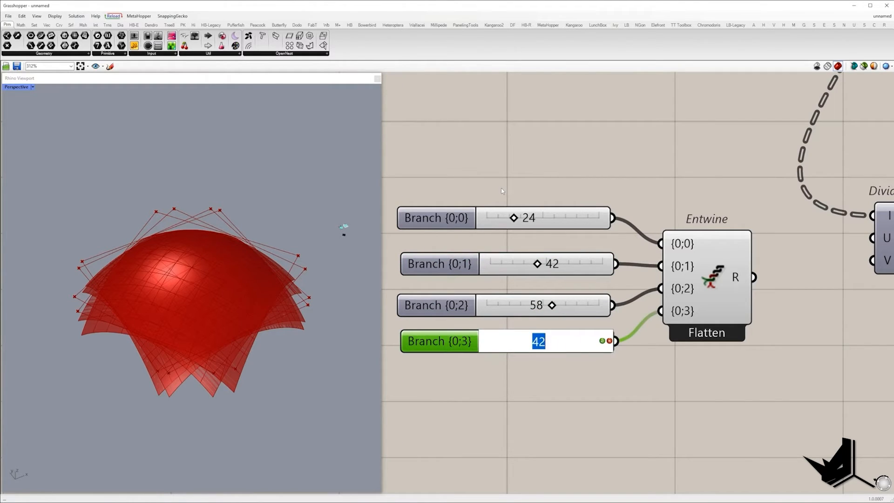
pyautogui.moveTo(500, 188); pyautogui.dragTo(542, 231)
pyautogui.click(577, 308)
pyautogui.moveTo(623, 319); pyautogui.dragTo(563, 262)
pyautogui.moveTo(592, 415); pyautogui.dragTo(585, 393)
pyautogui.doubleClick(577, 345)
pyautogui.write('36')
pyautogui.click(607, 340)
# Connect the Entwine output to both the U and V inputs of Divide Domain²
pyautogui.scroll(-3, 652, 321)
pyautogui.moveTo(699, 305); pyautogui.dragTo(600, 335, button='right')
pyautogui.moveTo(599, 331); pyautogui.dragTo(671, 306)
pyautogui.moveTo(599, 331); pyautogui.dragTo(671, 321)
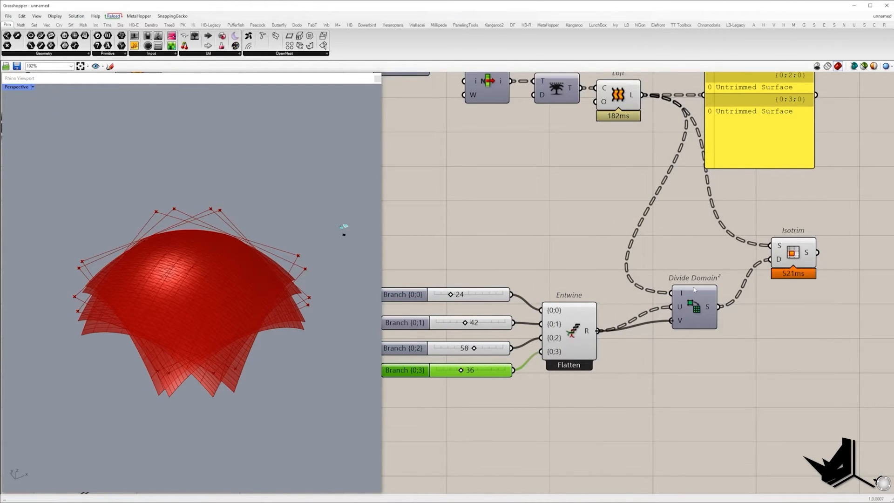
# Examine the Isotrim subdivision on the layered dome surfaces
pyautogui.click(793, 254)
pyautogui.scroll(5, 261, 242)
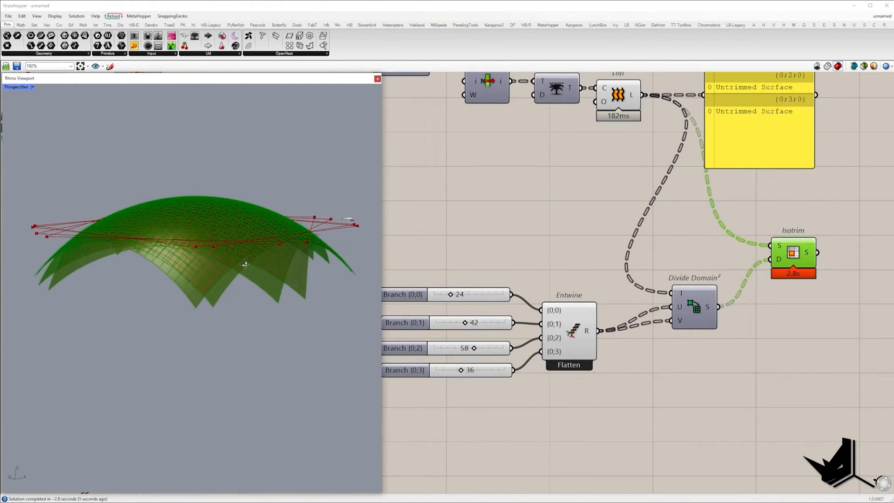
pyautogui.moveTo(275, 235); pyautogui.dragTo(231, 275, button='right')
pyautogui.moveTo(803, 311); pyautogui.dragTo(702, 334, button='right')
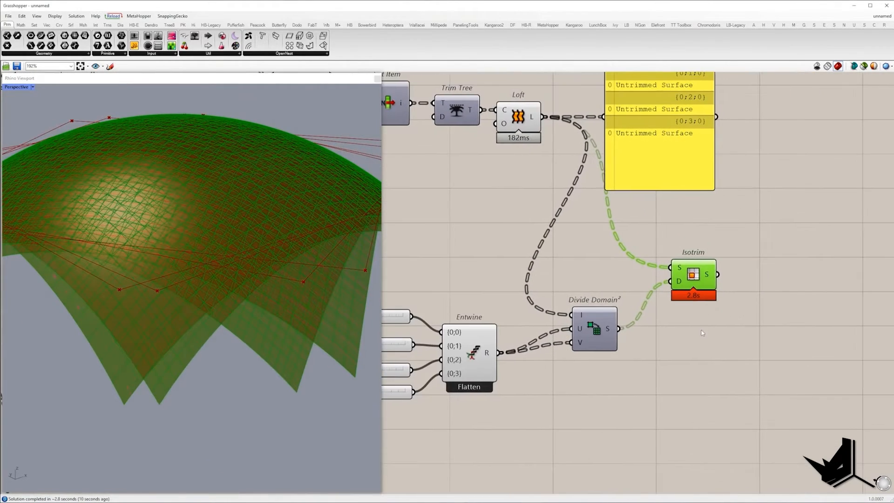
pyautogui.scroll(-4, 687, 323)
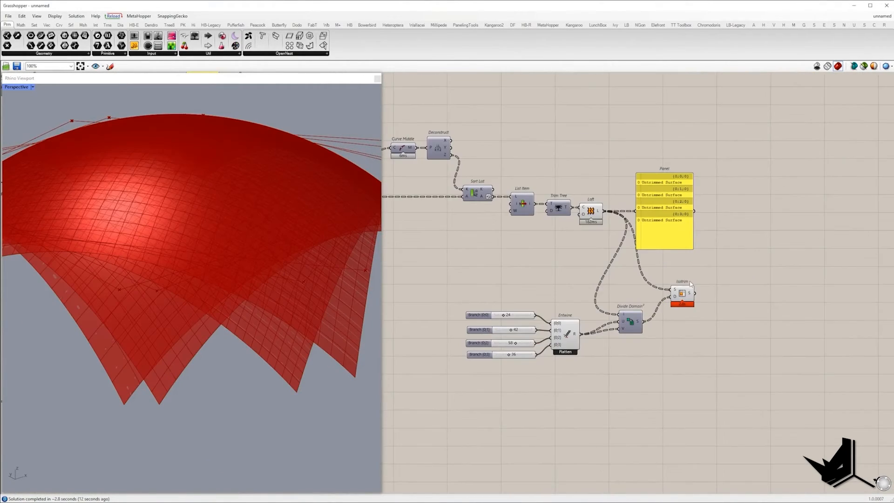
pyautogui.scroll(-3, 690, 284)
pyautogui.scroll(-5, 222, 257)
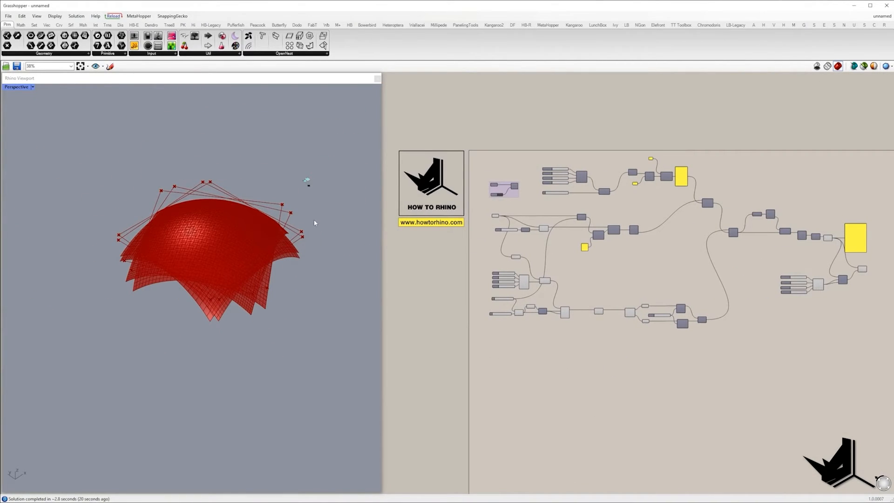
# Add a Brep parameter below the definition and assign the small modelled pattern piece beside the dome to it
pyautogui.click(310, 192)
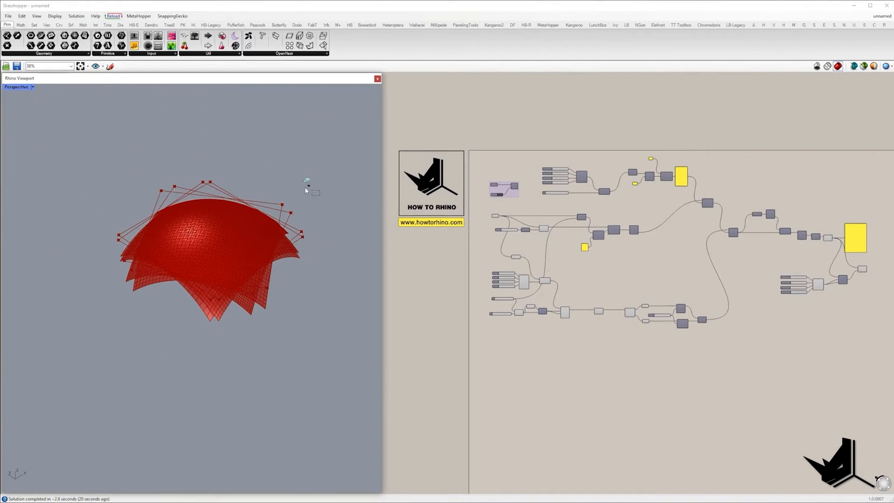
pyautogui.doubleClick(537, 407)
pyautogui.write('brep')
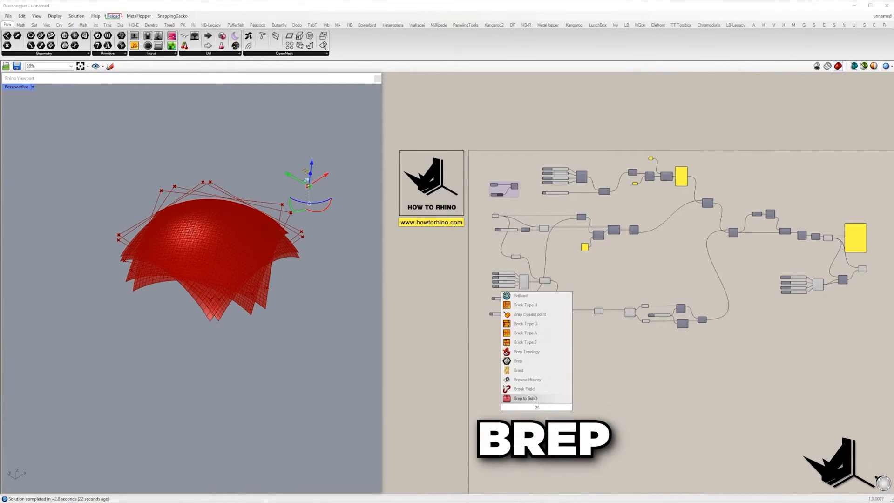
pyautogui.click(530, 399)
pyautogui.moveTo(537, 408); pyautogui.dragTo(512, 396)
pyautogui.rightClick(512, 396)
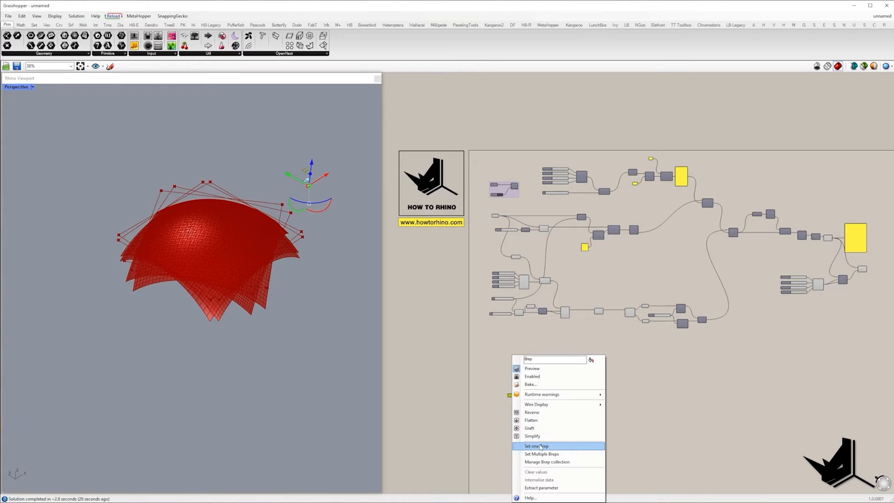
pyautogui.click(536, 446)
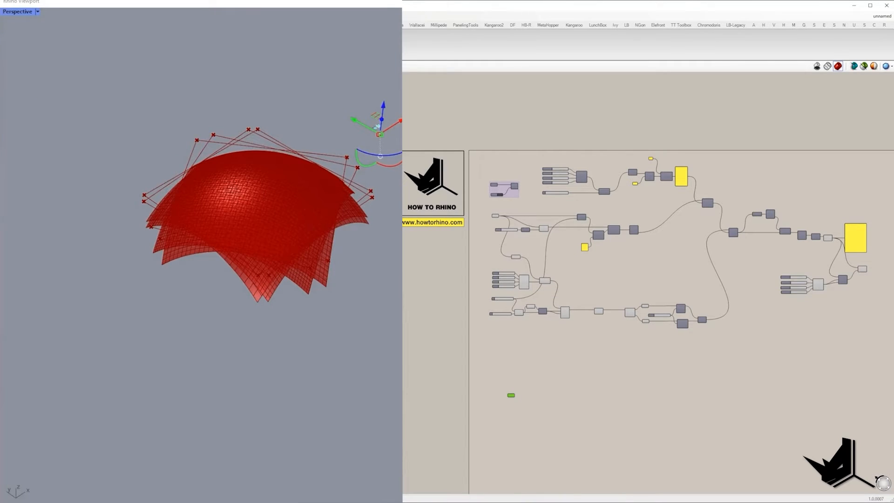
pyautogui.rightClick(572, 397)
pyautogui.click(597, 436)
pyautogui.click(563, 409)
pyautogui.scroll(-10, 341, 335)
pyautogui.moveTo(341, 334); pyautogui.dragTo(307, 303, button='right')
pyautogui.moveTo(512, 401); pyautogui.dragTo(465, 340, button='right')
pyautogui.scroll(8, 464, 340)
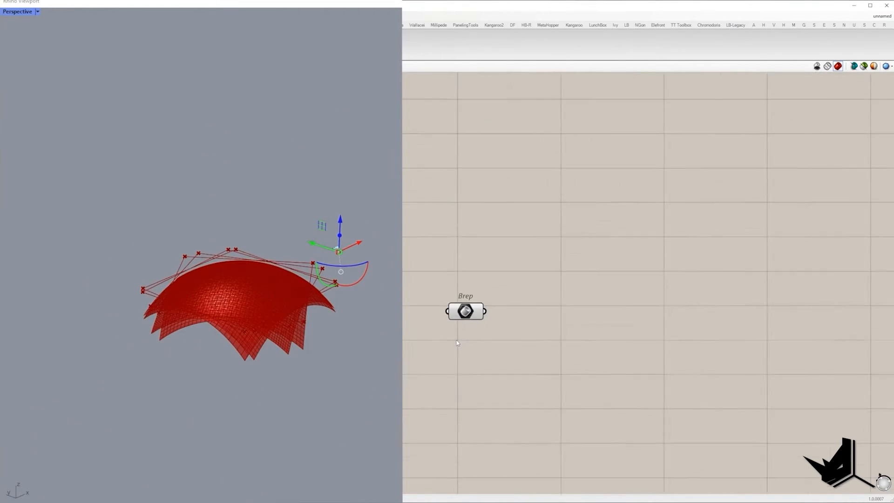
pyautogui.click(485, 304)
pyautogui.click(501, 259)
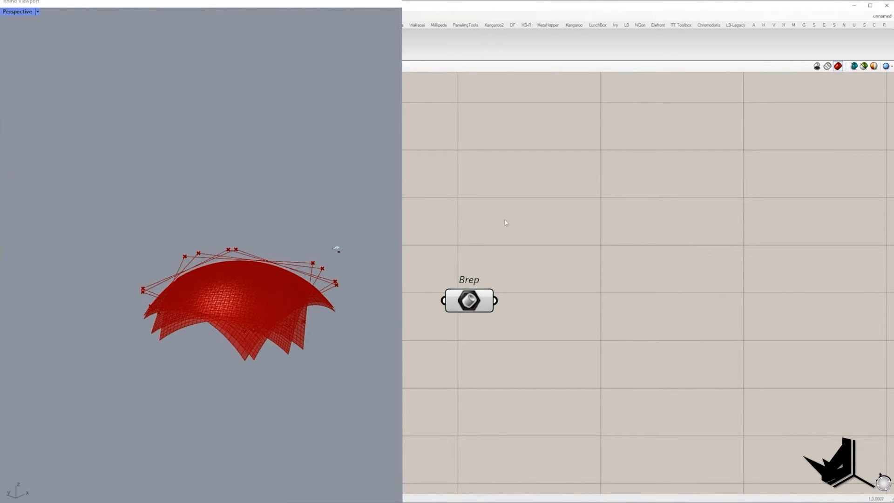
# Add a Simple Mesh component and connect the Brep parameter to it
pyautogui.doubleClick(569, 297)
pyautogui.write('simpl')
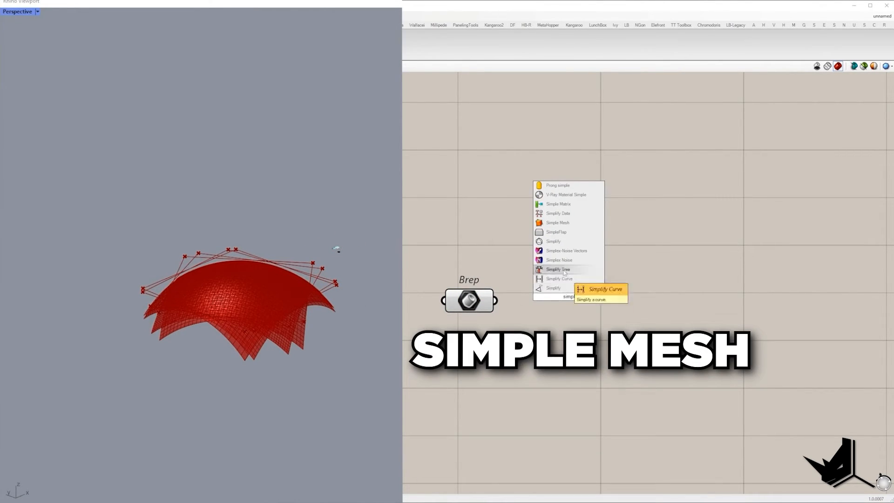
pyautogui.click(557, 223)
pyautogui.moveTo(495, 300); pyautogui.dragTo(690, 300)
pyautogui.moveTo(409, 270); pyautogui.dragTo(565, 349)
pyautogui.moveTo(639, 264); pyautogui.dragTo(754, 350)
# Add a Bounding Box component below Simple Mesh and connect the Brep parameter to its content input
pyautogui.scroll(-2, 703, 363)
pyautogui.moveTo(703, 363); pyautogui.dragTo(616, 336, button='right')
pyautogui.doubleClick(617, 338)
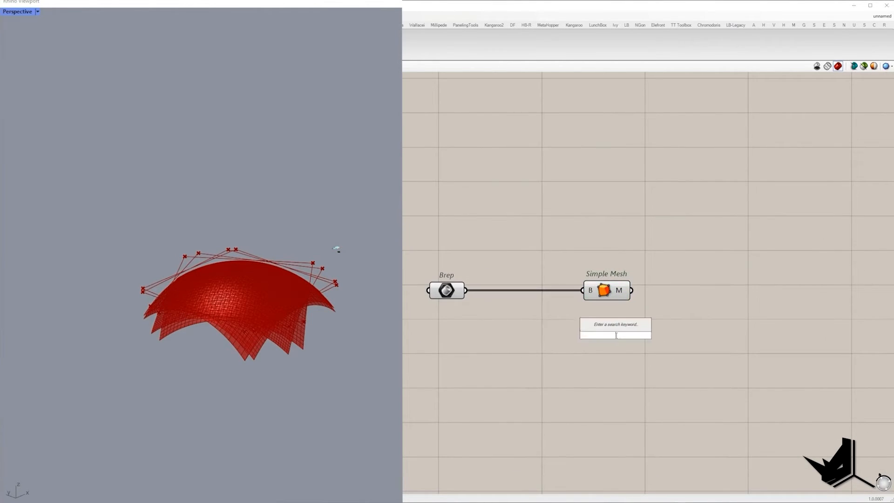
pyautogui.write('bound')
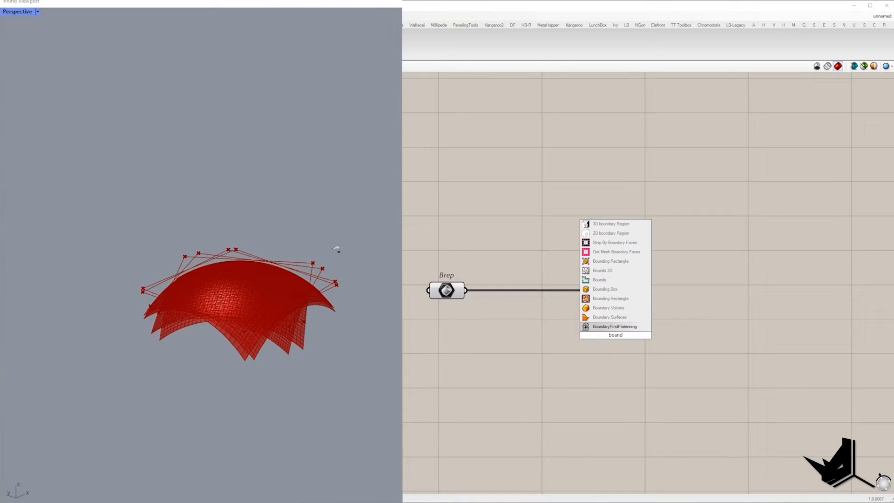
pyautogui.click(610, 290)
pyautogui.moveTo(592, 328); pyautogui.dragTo(459, 298)
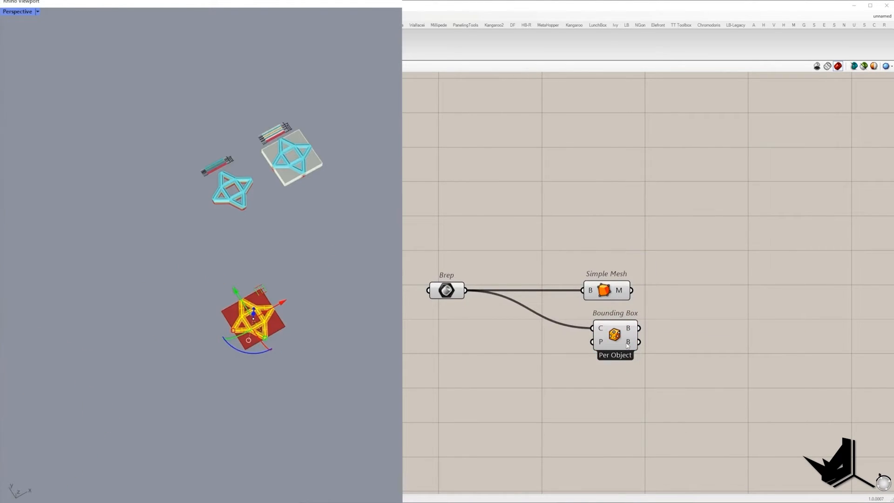
# Move the Bounding Box component down, add a Deconstruct Brep component beside it, and connect the box output to it
pyautogui.moveTo(627, 346); pyautogui.dragTo(570, 378)
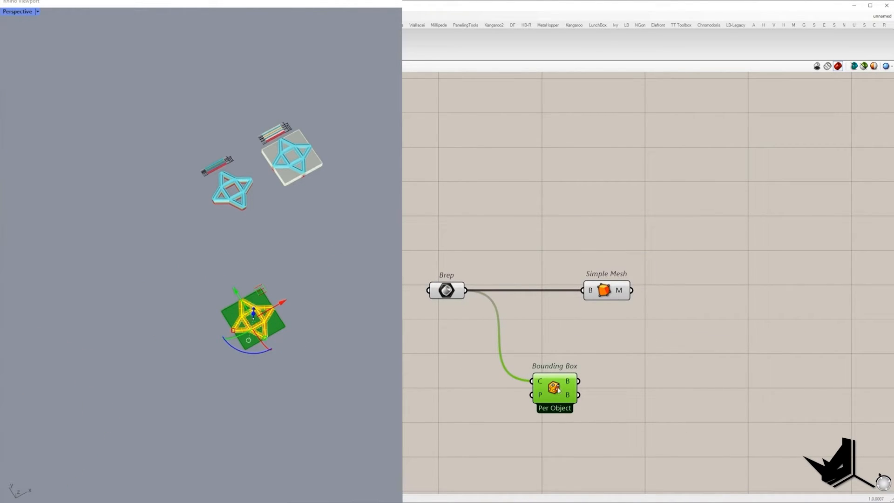
pyautogui.doubleClick(619, 383)
pyautogui.write('dec brep')
pyautogui.click(649, 369)
pyautogui.moveTo(578, 381); pyautogui.dragTo(623, 389)
pyautogui.moveTo(635, 388); pyautogui.dragTo(624, 381)
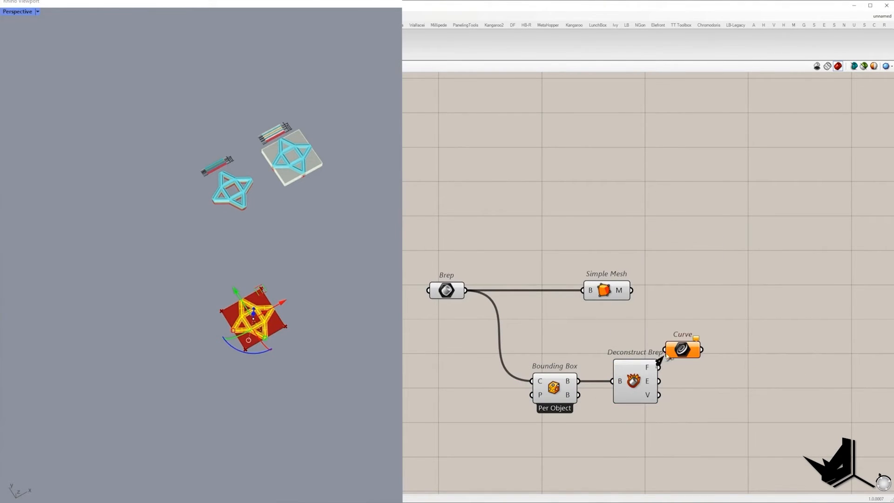
# Connect Deconstruct Brep's faces output to a Curve parameter and hide the Bounding Box and Deconstruct Brep previews
pyautogui.moveTo(684, 353)
pyautogui.mouseDown()
pyautogui.moveTo(706, 371)
pyautogui.moveTo(690, 367)
pyautogui.mouseUp()
pyautogui.scroll(5, 285, 301)
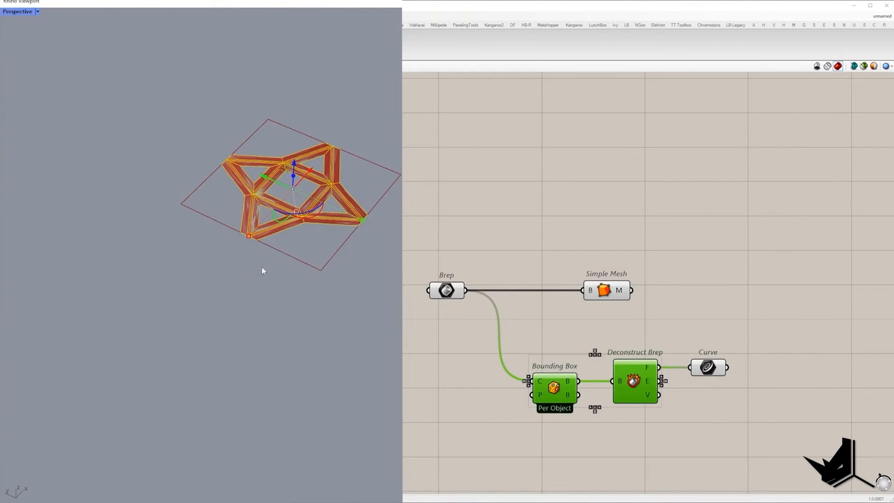
pyautogui.moveTo(608, 295); pyautogui.dragTo(707, 294)
pyautogui.click(708, 367)
# Add a Box Morph component to the definition near the Isotrim component
pyautogui.scroll(-4, 604, 293)
pyautogui.moveTo(583, 404); pyautogui.dragTo(511, 259)
pyautogui.rightClick(537, 230)
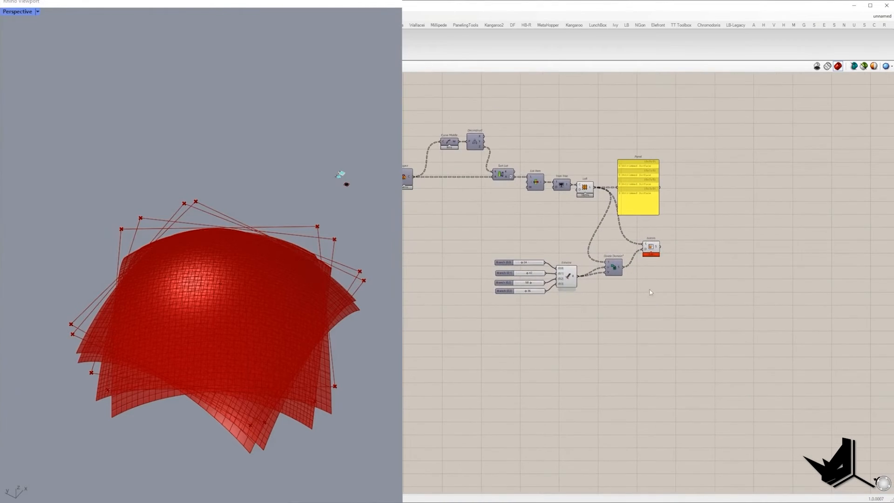
pyautogui.scroll(3, 639, 247)
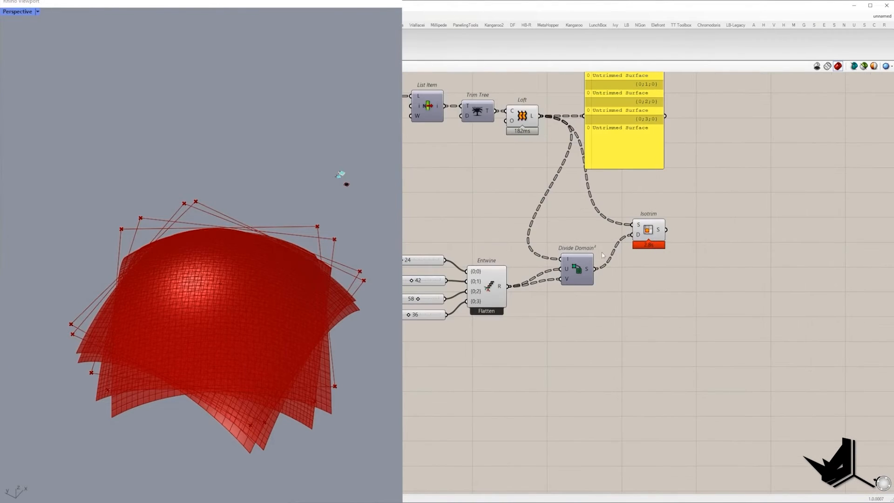
pyautogui.click(347, 185)
pyautogui.moveTo(700, 227); pyautogui.dragTo(617, 244)
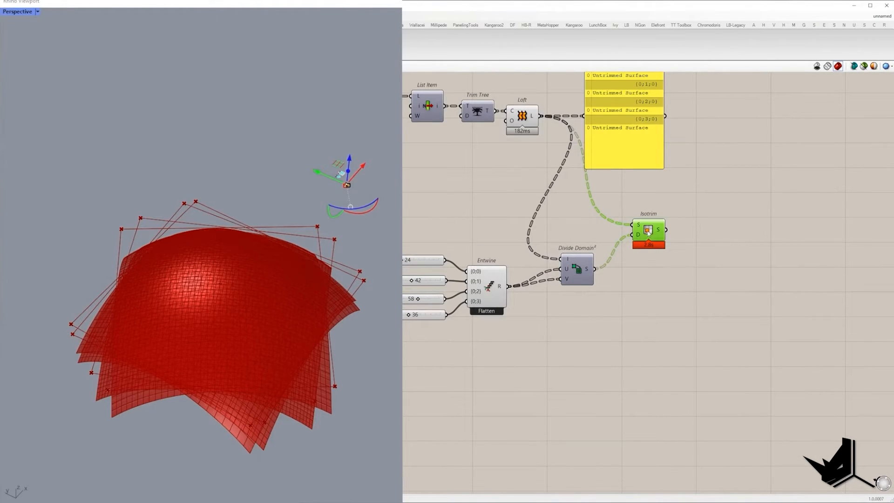
pyautogui.moveTo(679, 288); pyautogui.dragTo(584, 294, button='right')
pyautogui.doubleClick(677, 299)
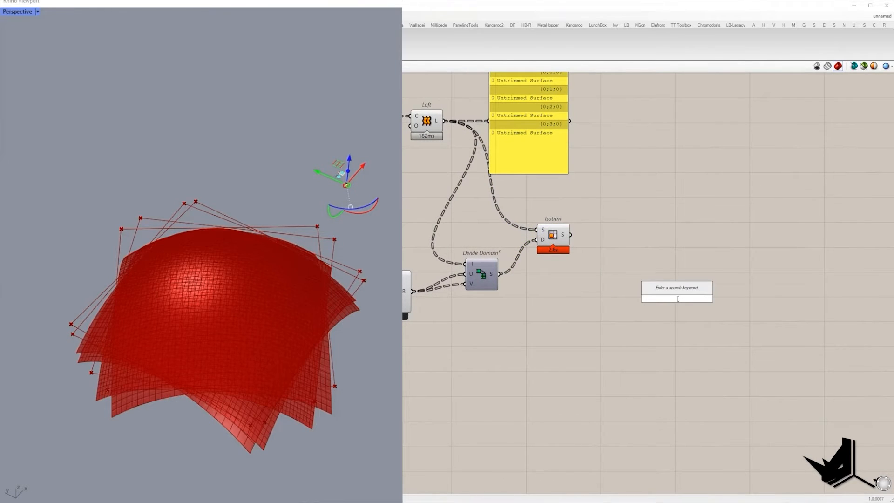
pyautogui.write('box morph')
pyautogui.press('Return')
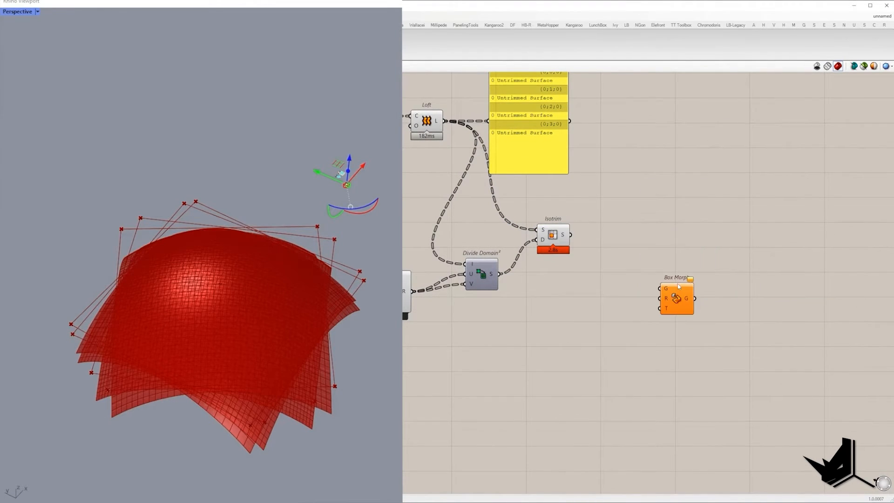
# Move Box Morph next to the module components and connect the Simple Mesh output to its geometry input
pyautogui.scroll(-5, 679, 293)
pyautogui.moveTo(696, 305); pyautogui.dragTo(555, 392)
pyautogui.scroll(2, 555, 389)
pyautogui.scroll(3, 555, 388)
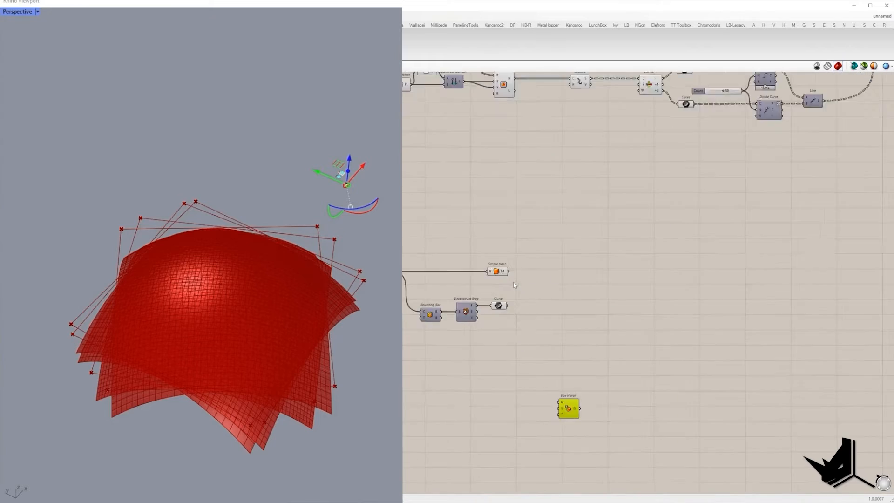
pyautogui.moveTo(506, 265); pyautogui.dragTo(666, 275)
# Add a Box Rectangle component below Simple Mesh and connect the Curve parameter to its rectangle input
pyautogui.doubleClick(574, 322)
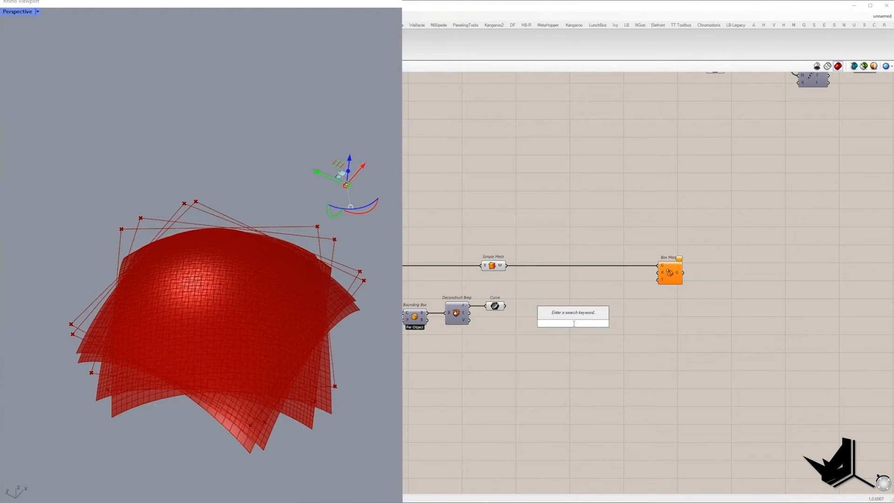
pyautogui.write('box re')
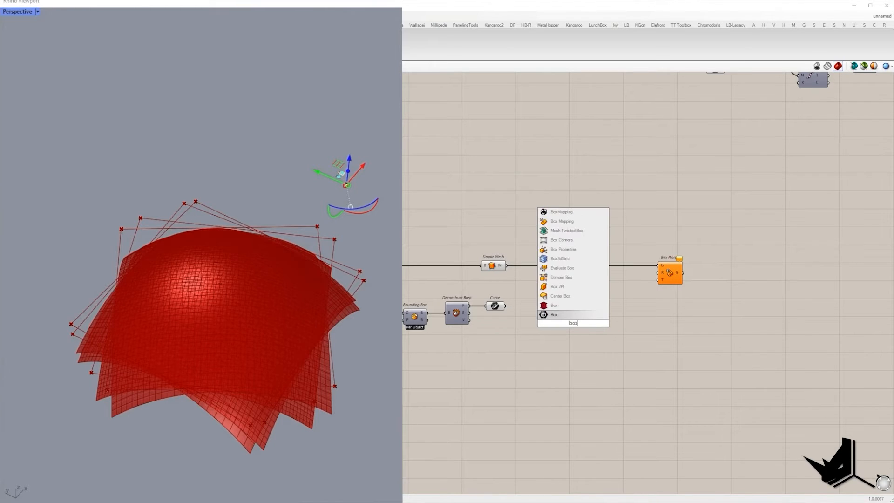
pyautogui.click(565, 300)
pyautogui.moveTo(561, 319); pyautogui.dragTo(506, 308)
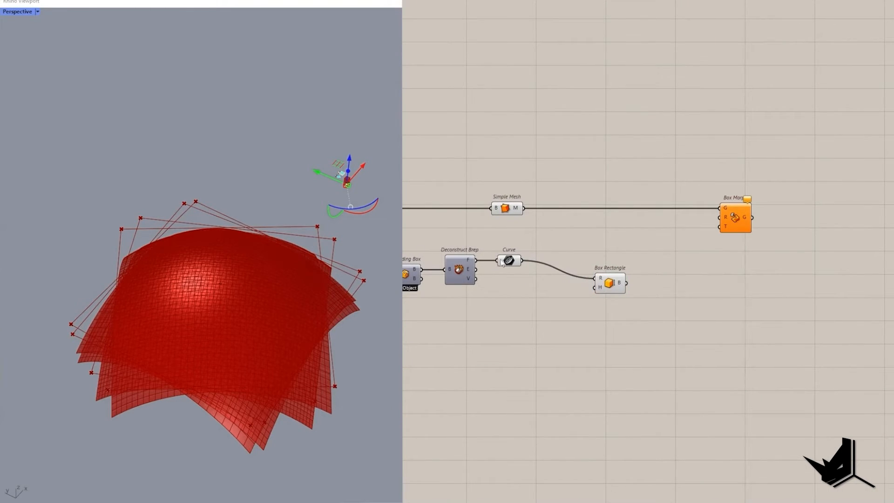
pyautogui.rightClick(503, 262)
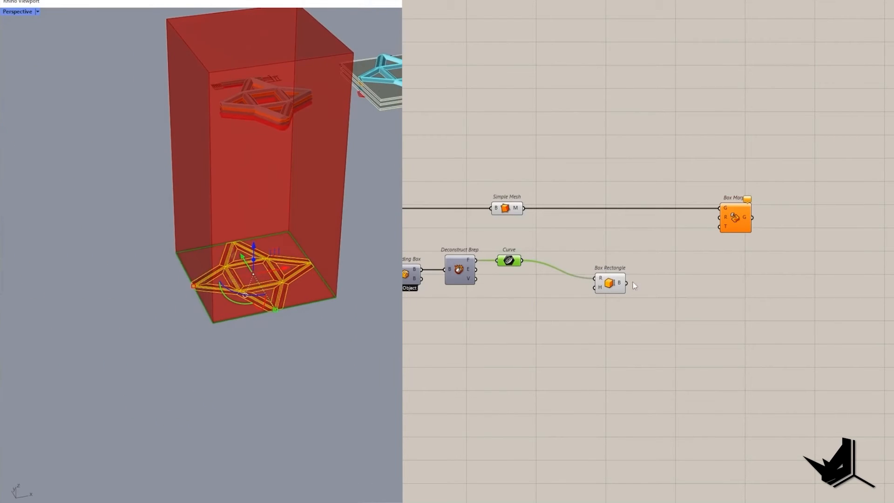
pyautogui.click(555, 301)
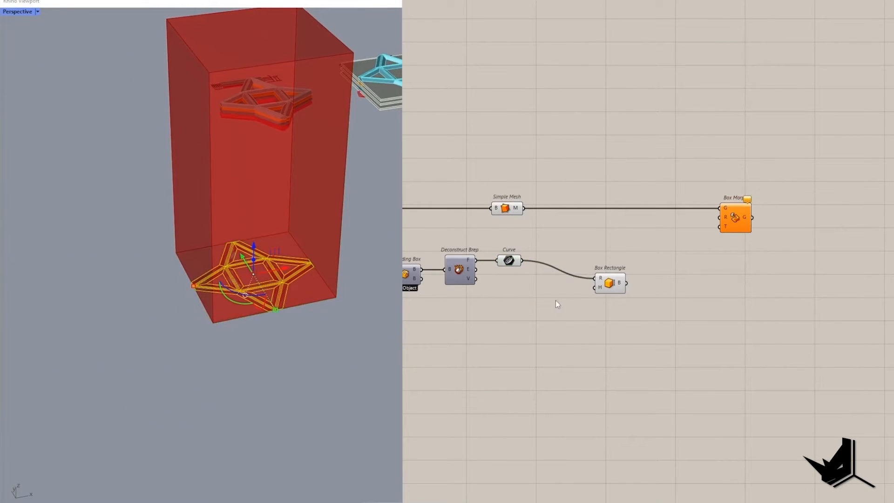
# Feed Box Rectangle's height from a panel reading "0 to 1" and connect its box output to Box Morph's reference input
pyautogui.doubleClick(549, 324)
pyautogui.write('//0 t')
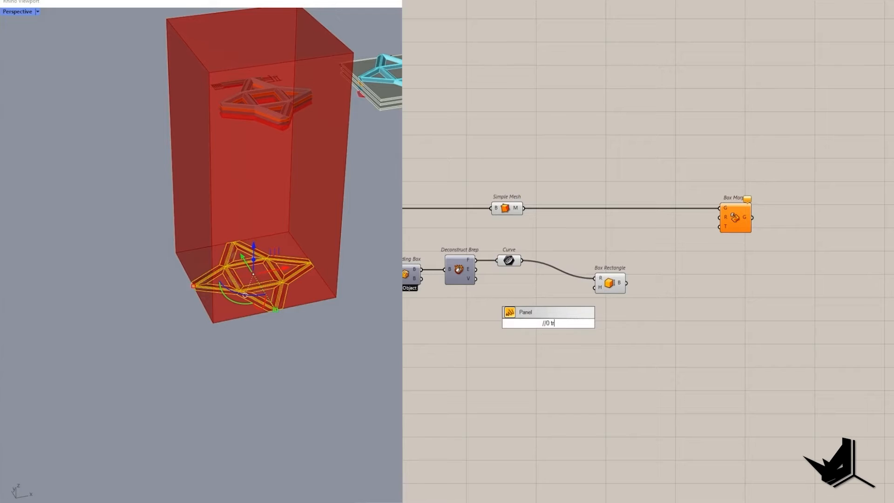
pyautogui.write('o 1')
pyautogui.press('Return')
pyautogui.scroll(3, 550, 321)
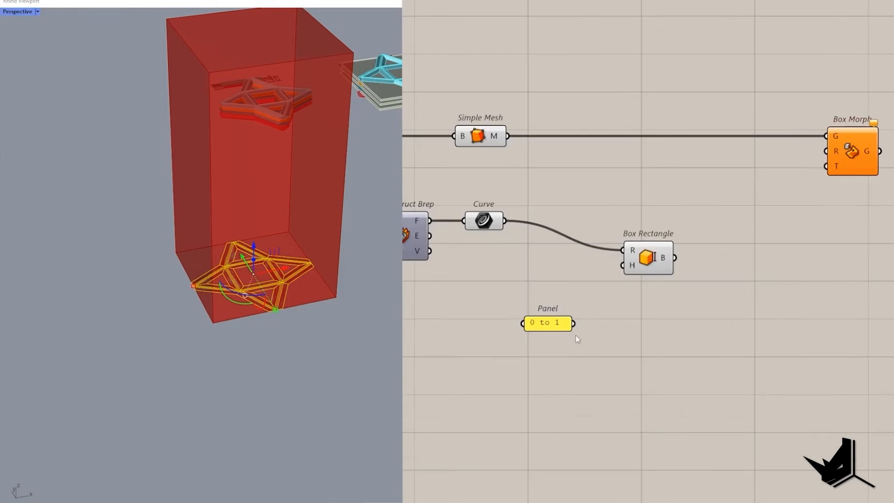
pyautogui.moveTo(577, 326); pyautogui.dragTo(655, 239)
pyautogui.moveTo(831, 151); pyautogui.dragTo(711, 230)
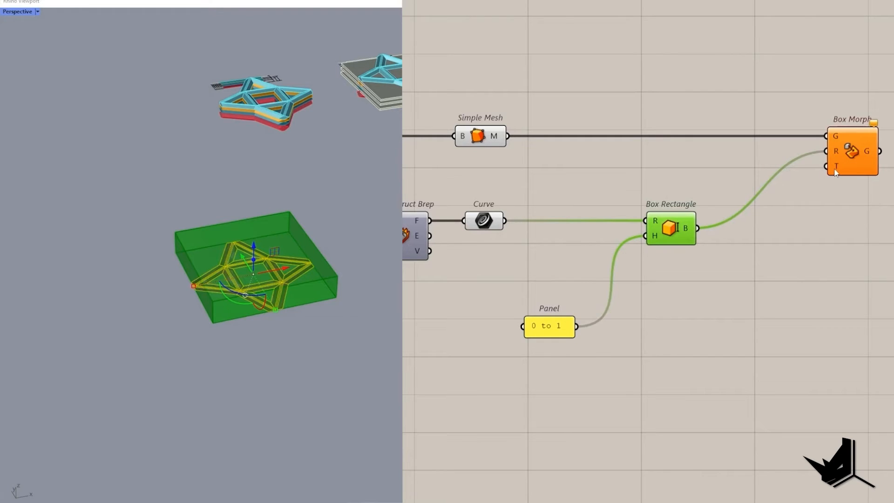
# Move the Box Morph component to the end of the definition, past the Isotrim component
pyautogui.scroll(-5, 873, 206)
pyautogui.moveTo(873, 206); pyautogui.dragTo(529, 295, button='right')
pyautogui.scroll(-5, 521, 279)
pyautogui.moveTo(520, 279); pyautogui.dragTo(700, 226)
pyautogui.scroll(8, 672, 211)
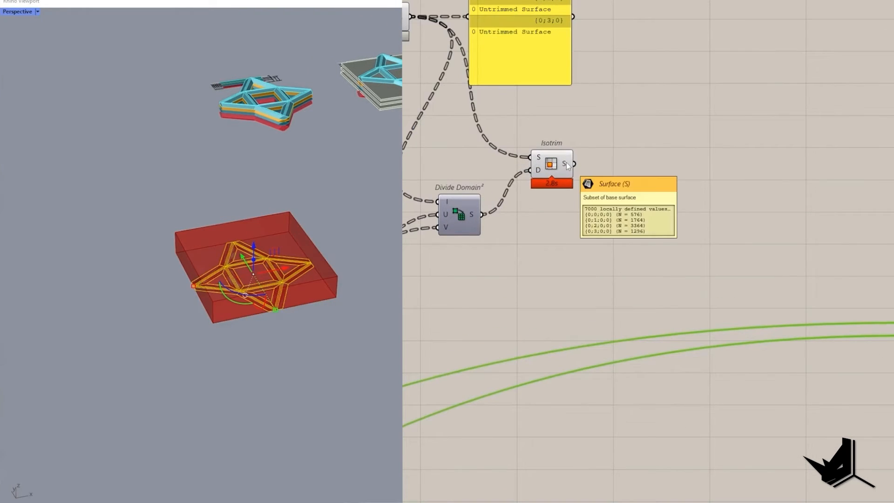
# Add a Surface Box component beside Isotrim and connect the Isotrim surfaces to its surface input
pyautogui.doubleClick(694, 224)
pyautogui.write('surface box')
pyautogui.press('Return')
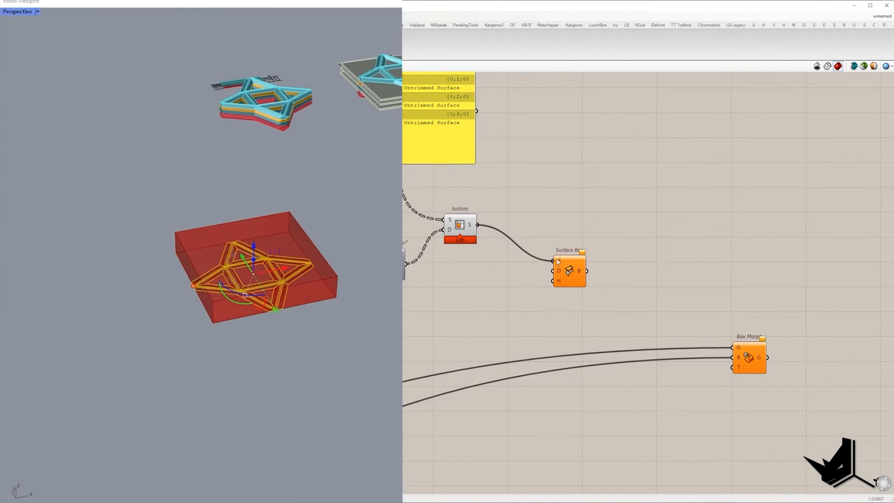
pyautogui.moveTo(572, 268); pyautogui.dragTo(670, 235)
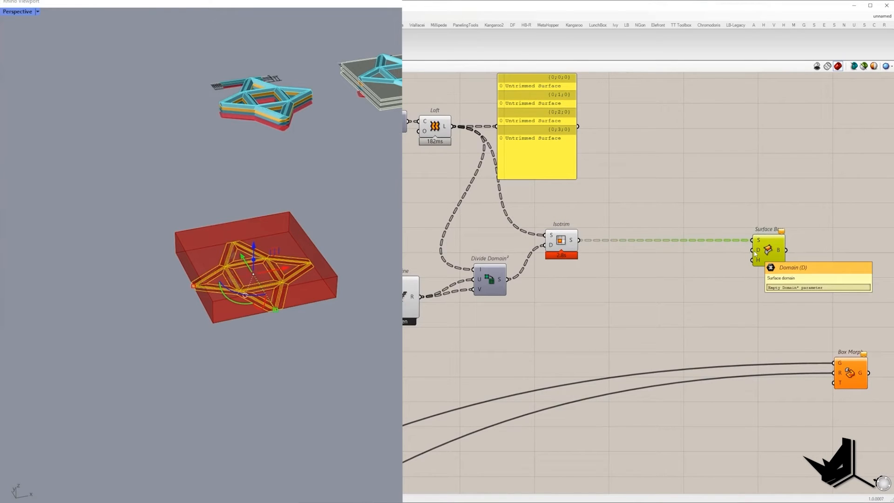
# Connect the Divide Domain² output to Surface Box's domain input
pyautogui.moveTo(753, 252)
pyautogui.mouseDown()
pyautogui.moveTo(479, 300)
pyautogui.moveTo(507, 280)
pyautogui.mouseUp()
pyautogui.moveTo(457, 243); pyautogui.dragTo(509, 295)
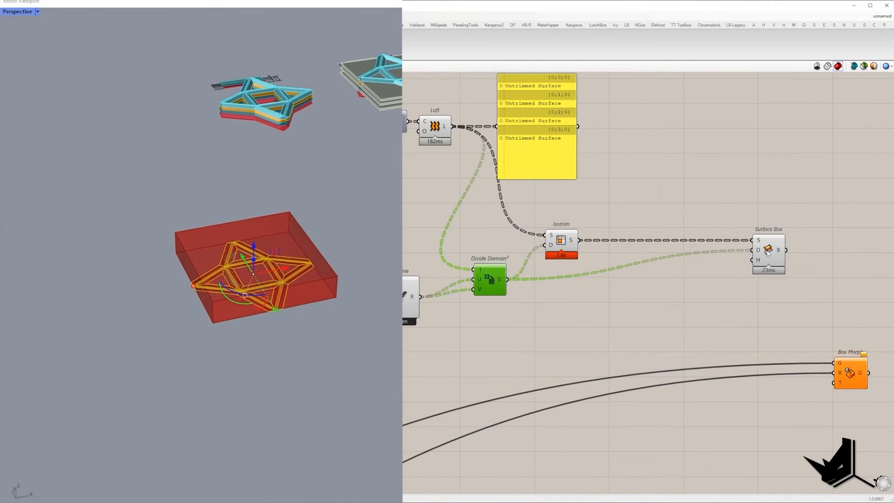
pyautogui.moveTo(767, 251); pyautogui.dragTo(771, 252)
# Flatten Mass Addition's input and remove the flatten from Addition's output to keep each layer height in its own branch
pyautogui.scroll(-3, 764, 268)
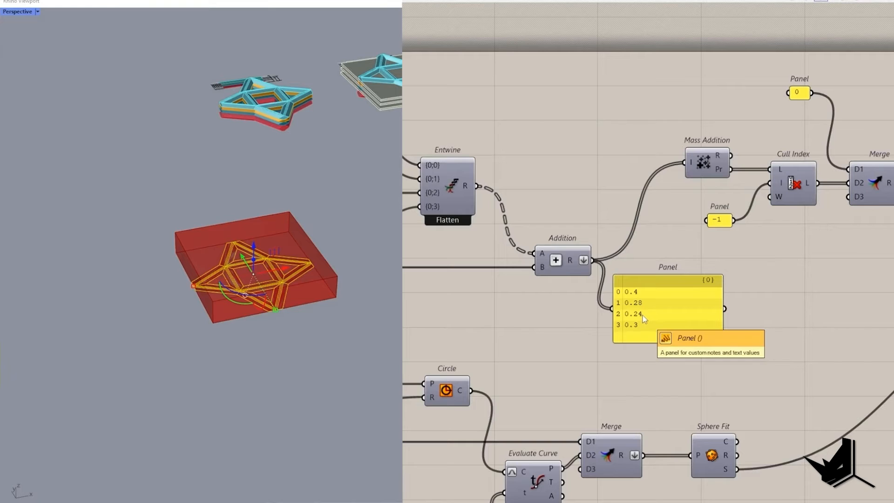
pyautogui.moveTo(288, 233); pyautogui.dragTo(345, 166, button='right')
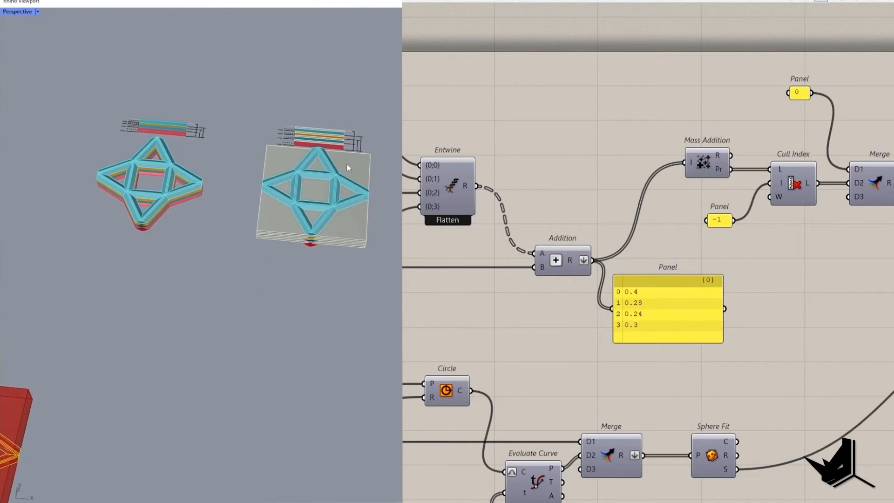
pyautogui.scroll(5, 303, 114)
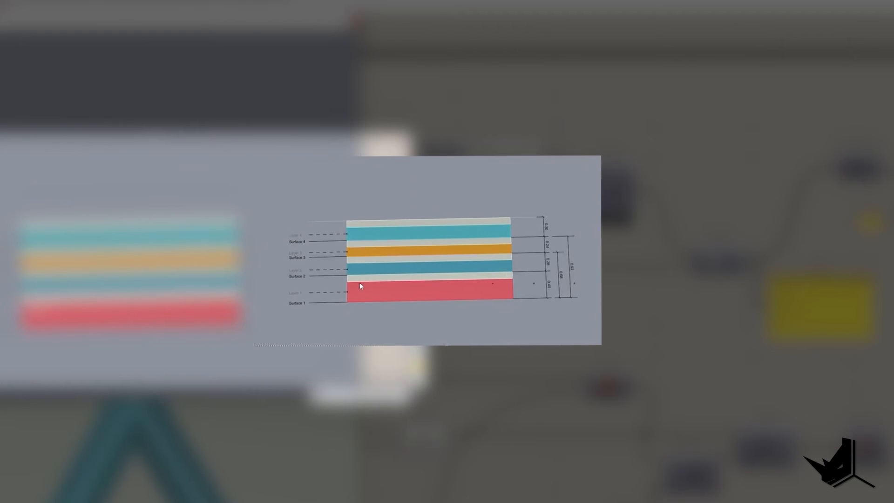
pyautogui.moveTo(355, 302)
pyautogui.mouseDown()
pyautogui.moveTo(523, 300)
pyautogui.moveTo(347, 275)
pyautogui.moveTo(523, 275)
pyautogui.moveTo(445, 254)
pyautogui.moveTo(345, 254)
pyautogui.moveTo(526, 255)
pyautogui.moveTo(342, 244)
pyautogui.moveTo(533, 229)
pyautogui.mouseUp()
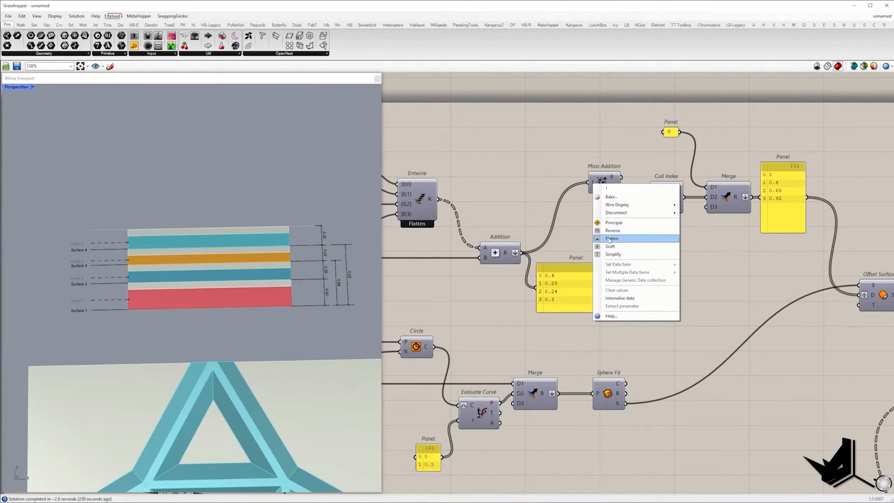
pyautogui.click(610, 240)
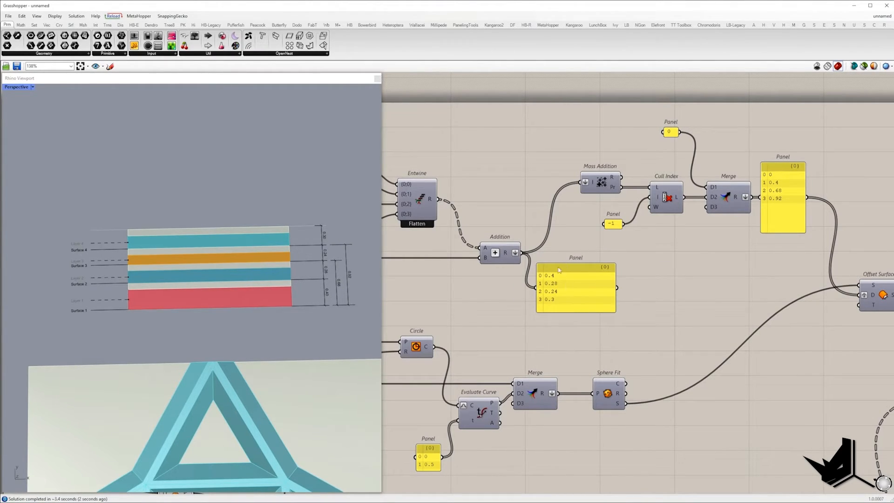
pyautogui.moveTo(566, 297); pyautogui.dragTo(579, 315)
pyautogui.moveTo(583, 330); pyautogui.dragTo(687, 249)
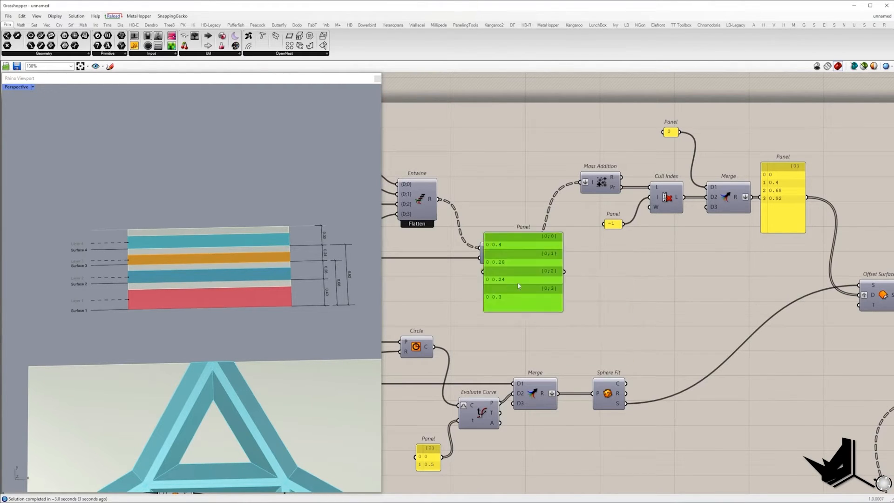
# Place the layer-height panel beside Surface Box and connect it to the component's height input
pyautogui.scroll(-5, 518, 286)
pyautogui.scroll(-2, 472, 273)
pyautogui.scroll(4, 601, 233)
# Zoom to the Surface Box geometry in the viewport and examine the boxes along the dome's edge
pyautogui.click(706, 242)
pyautogui.middleClick(758, 221)
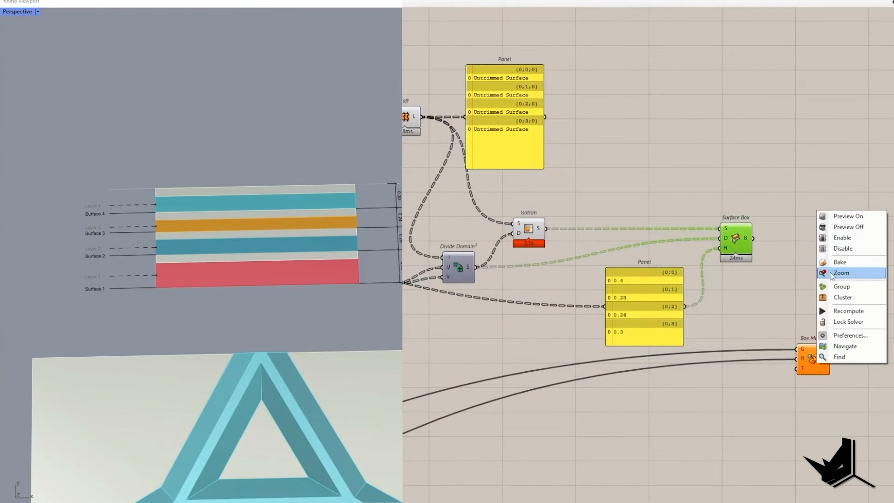
pyautogui.click(832, 276)
pyautogui.moveTo(369, 252); pyautogui.dragTo(299, 187, button='right')
pyautogui.scroll(6, 298, 233)
pyautogui.keyDown('shift'); pyautogui.moveTo(298, 233); pyautogui.dragTo(327, 255, button='right'); pyautogui.keyUp('shift')
pyautogui.scroll(6, 387, 346)
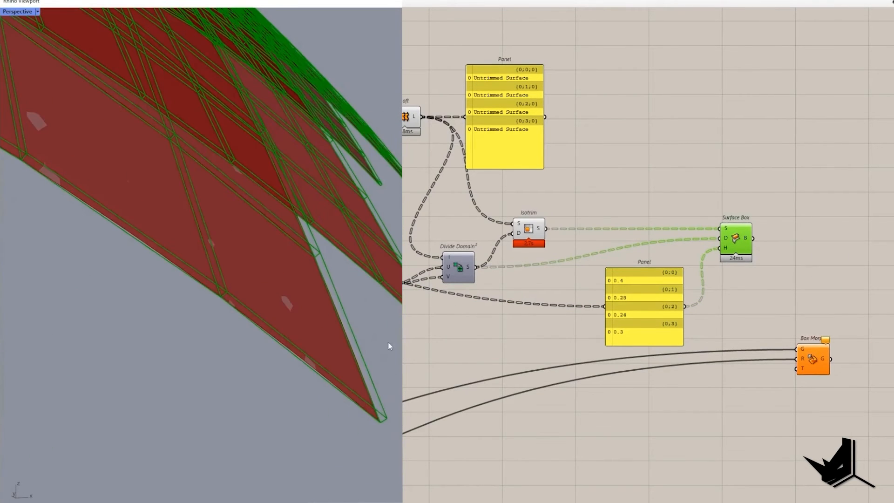
# Connect the Surface Box output to Box Morph's target input and hide the previews of the upstream components
pyautogui.moveTo(859, 236); pyautogui.dragTo(658, 190, button='right')
pyautogui.moveTo(551, 193); pyautogui.dragTo(583, 260)
pyautogui.click(606, 320)
pyautogui.scroll(-8, 666, 296)
pyautogui.middleClick(616, 222)
pyautogui.click(639, 240)
# Examine the star modules morphed onto the dome layers, both up close and as a whole
pyautogui.moveTo(657, 305); pyautogui.dragTo(592, 308, button='right')
pyautogui.scroll(9, 593, 311)
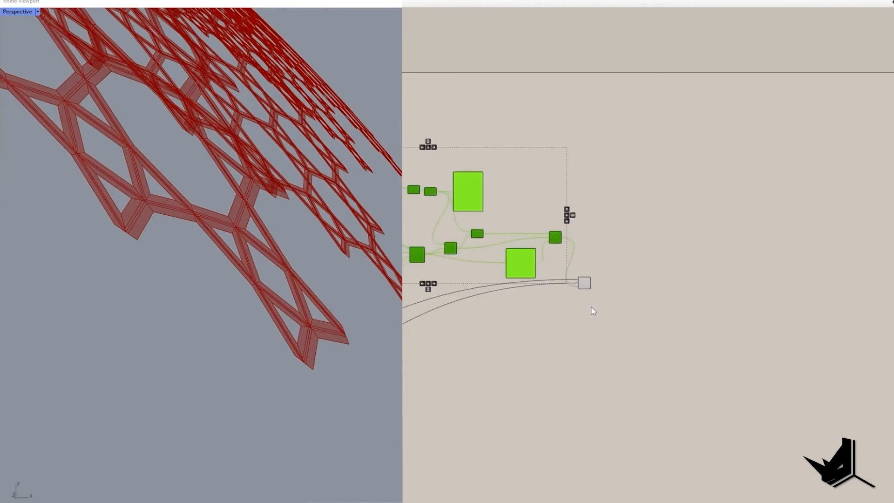
pyautogui.moveTo(576, 235); pyautogui.dragTo(623, 261)
pyautogui.scroll(-10, 339, 231)
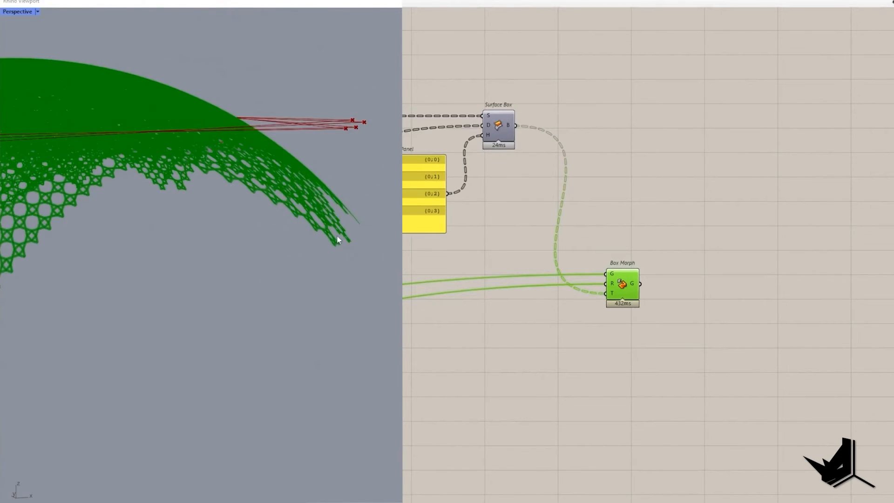
pyautogui.moveTo(339, 231); pyautogui.dragTo(328, 259, button='right')
pyautogui.scroll(5, 637, 265)
pyautogui.scroll(-5, 160, 232)
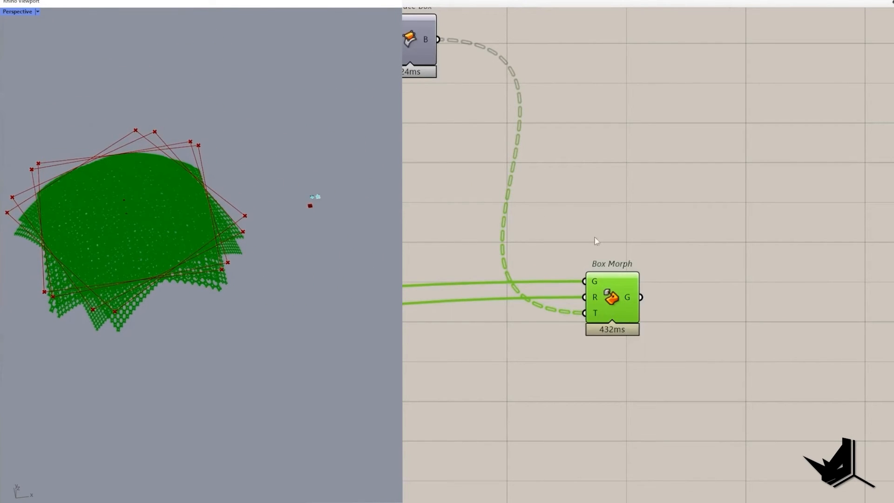
# Add an Explode Tree component after Box Morph and connect the morphed geometry to it
pyautogui.doubleClick(750, 301)
pyautogui.write('bang')
pyautogui.click(747, 292)
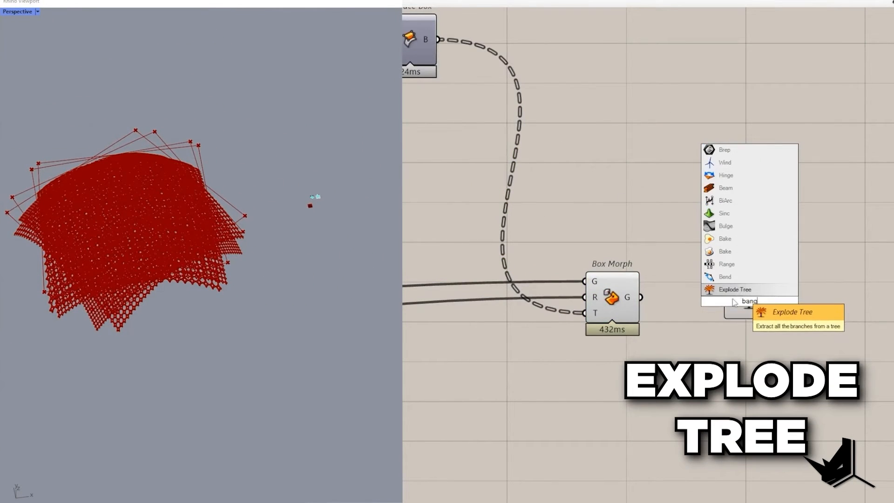
pyautogui.moveTo(723, 301); pyautogui.dragTo(647, 302)
# Add a Data parameter and connect Explode Tree's first branch to it
pyautogui.doubleClick(808, 239)
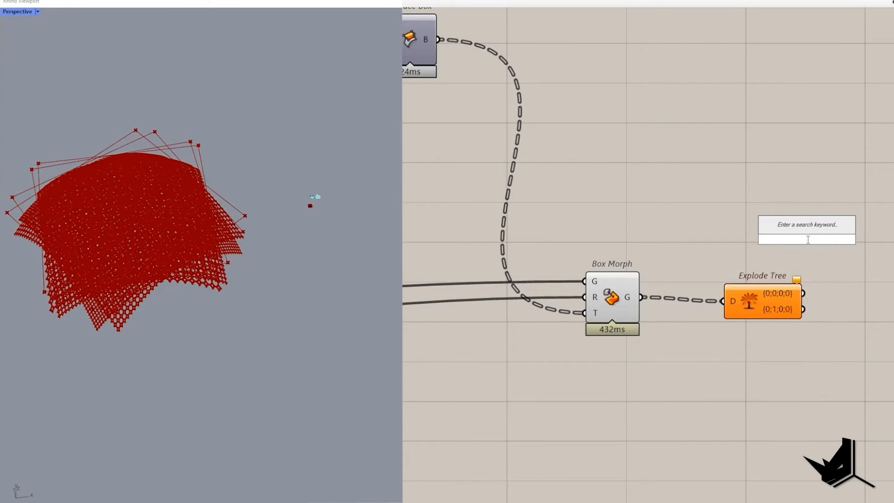
pyautogui.write('data')
pyautogui.press('Return')
pyautogui.moveTo(803, 294); pyautogui.dragTo(839, 243)
# Hide the Box Morph preview and examine the single dome layer held by the Data parameter
pyautogui.moveTo(773, 216); pyautogui.dragTo(775, 222, button='right')
pyautogui.click(616, 303)
pyautogui.middleClick(623, 305)
pyautogui.click(654, 208)
pyautogui.moveTo(204, 230); pyautogui.dragTo(237, 214, button='right')
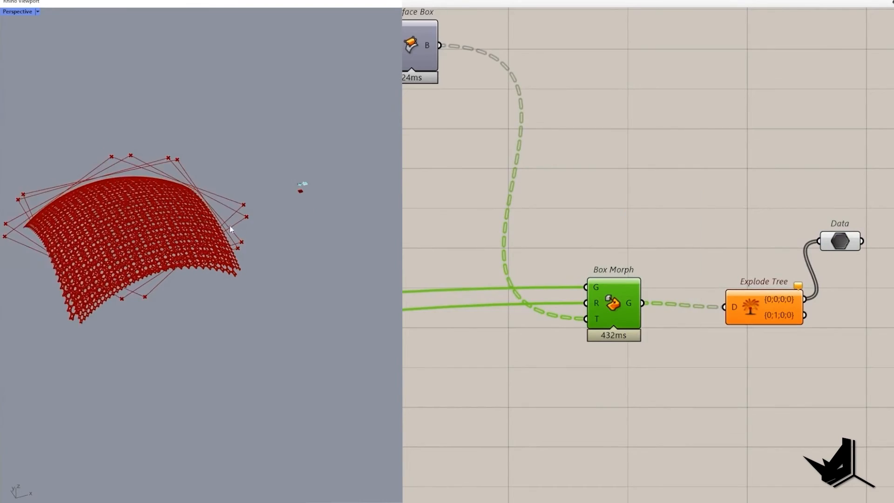
# Hide the Explode Tree preview and examine the dome layer held by the selected Data parameter up close
pyautogui.scroll(5, 237, 233)
pyautogui.click(762, 319)
pyautogui.middleClick(762, 318)
pyautogui.click(716, 221)
pyautogui.click(840, 241)
pyautogui.moveTo(377, 212); pyautogui.dragTo(255, 272, button='right')
pyautogui.scroll(4, 178, 190)
pyautogui.scroll(-5, 255, 276)
pyautogui.moveTo(291, 243); pyautogui.dragTo(338, 245, button='right')
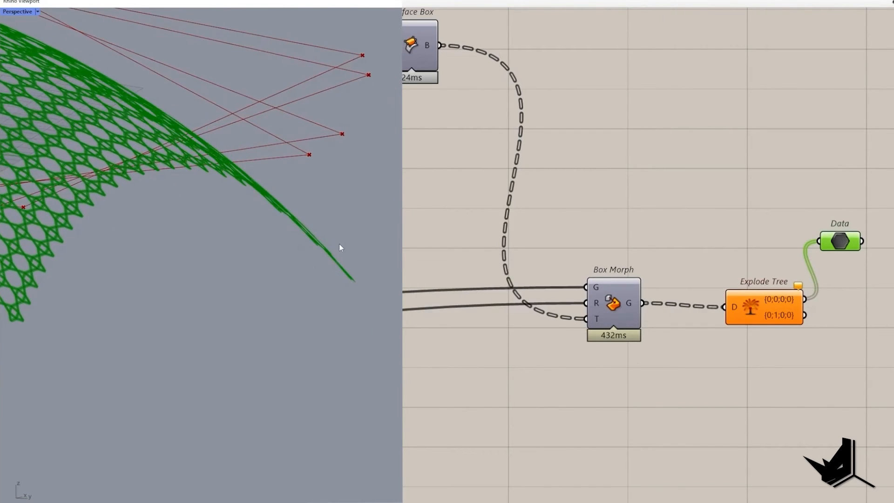
pyautogui.scroll(6, 299, 298)
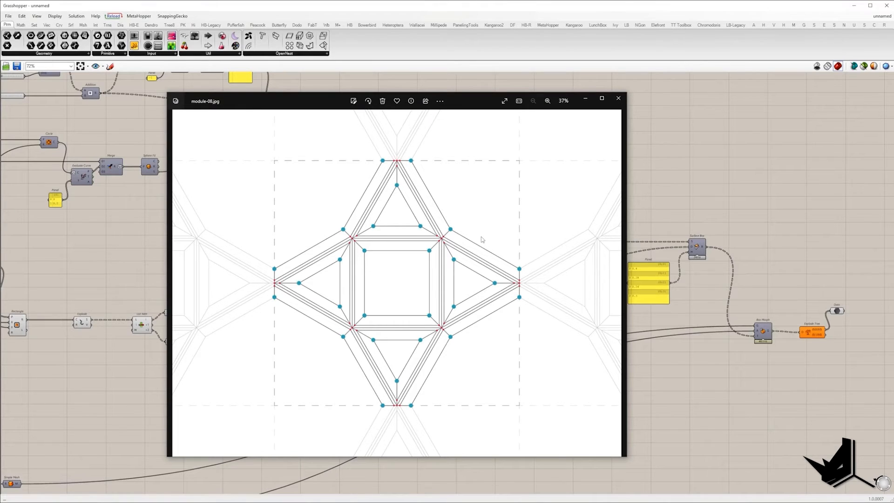
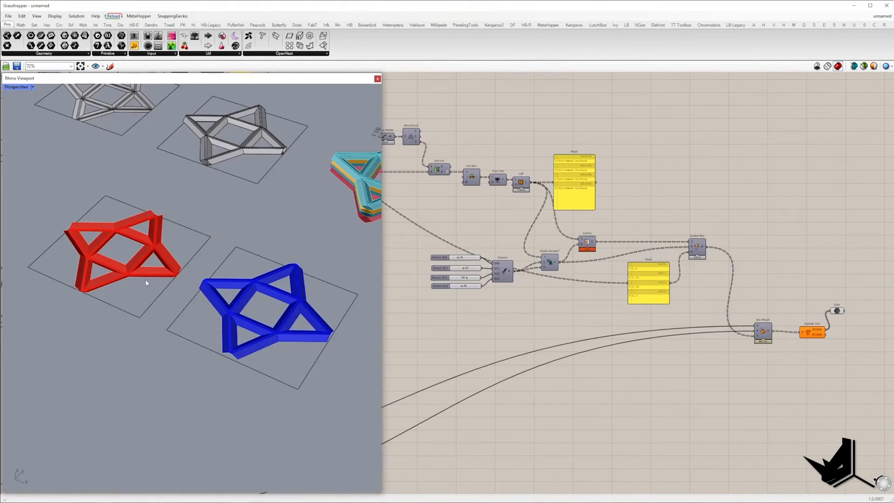
# Examine the red star module and bring up the Entwine branch sliders that control the layer offset distances
pyautogui.moveTo(145, 279); pyautogui.dragTo(141, 267, button='right')
pyautogui.scroll(5, 187, 279)
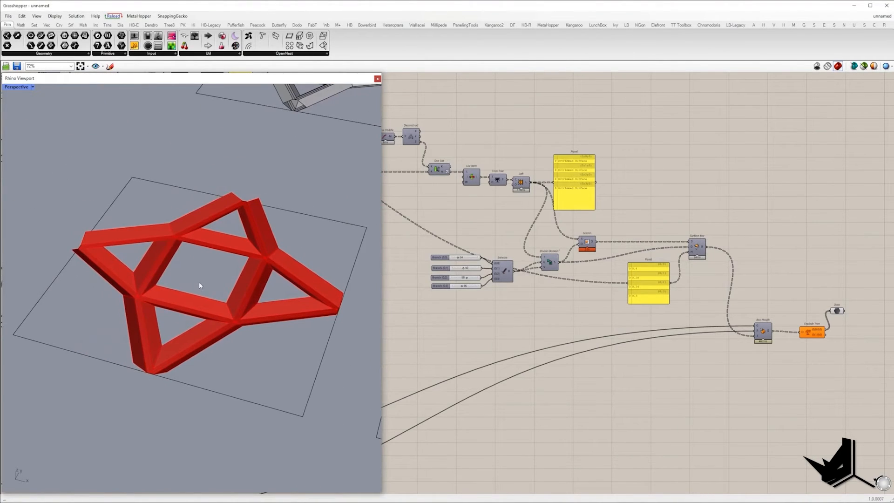
pyautogui.moveTo(200, 283); pyautogui.dragTo(203, 273, button='right')
pyautogui.moveTo(437, 219); pyautogui.dragTo(616, 254, button='right')
pyautogui.scroll(-3, 630, 278)
pyautogui.moveTo(494, 248); pyautogui.dragTo(611, 293, button='right')
pyautogui.scroll(5, 610, 293)
pyautogui.moveTo(463, 196); pyautogui.dragTo(653, 325)
pyautogui.click(652, 325)
pyautogui.moveTo(463, 202); pyautogui.dragTo(653, 236)
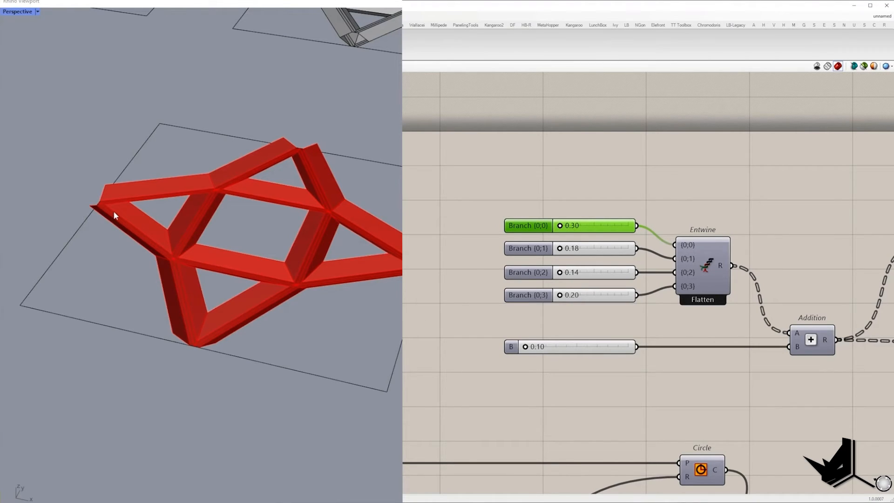
# Inspect the red module's flanges and beams up close and compare them with the blue module
pyautogui.scroll(3, 115, 211)
pyautogui.scroll(-3, 114, 181)
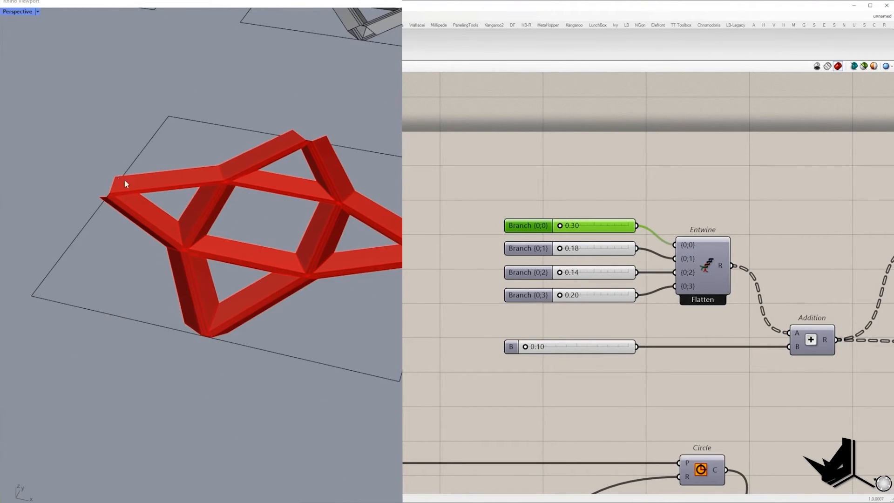
pyautogui.scroll(2, 245, 166)
pyautogui.scroll(-4, 216, 177)
pyautogui.click(265, 179)
pyautogui.moveTo(266, 180); pyautogui.dragTo(186, 170, button='right')
pyautogui.click(380, 280)
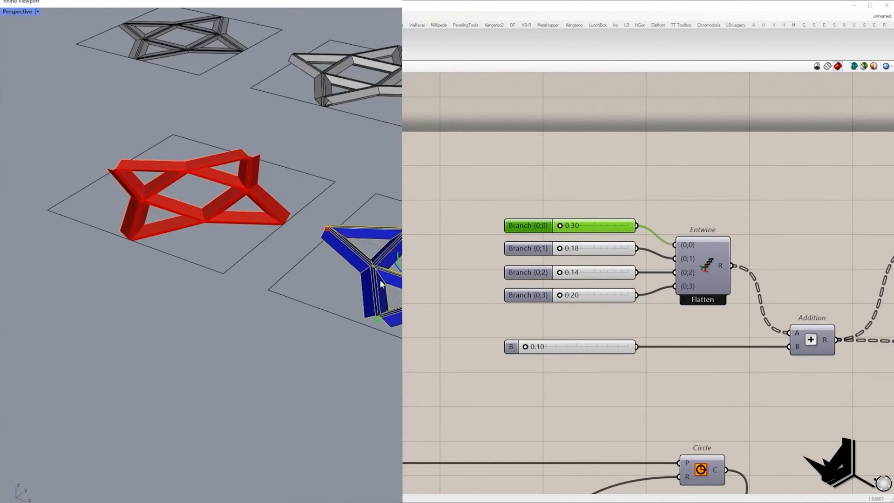
pyautogui.moveTo(154, 233); pyautogui.dragTo(189, 284, button='right')
pyautogui.click(285, 155)
pyautogui.scroll(5, 229, 198)
pyautogui.moveTo(227, 198); pyautogui.dragTo(224, 194, button='right')
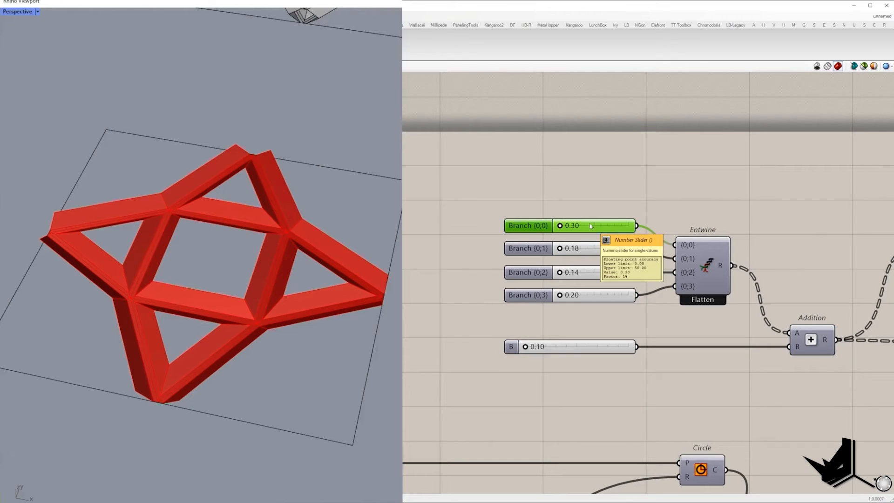
# Check the Branch (0;1) and Branch (0;3) sliders feeding Entwine
pyautogui.moveTo(433, 204); pyautogui.dragTo(646, 232)
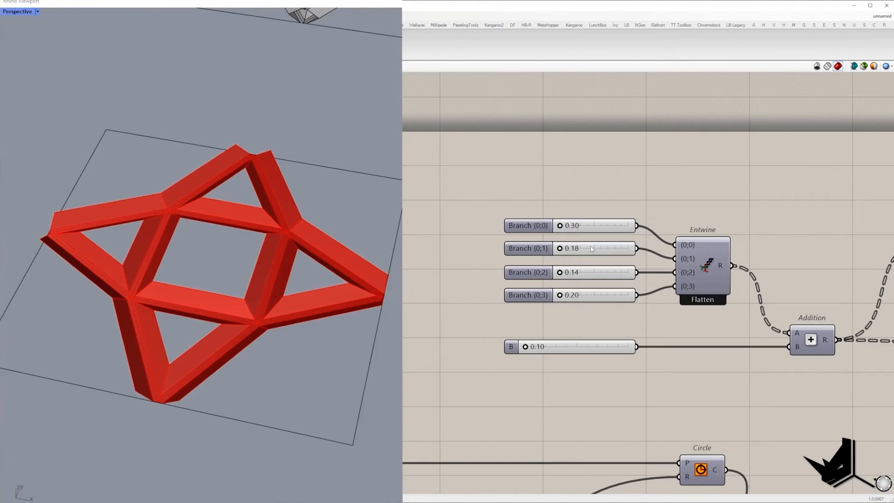
pyautogui.click(592, 249)
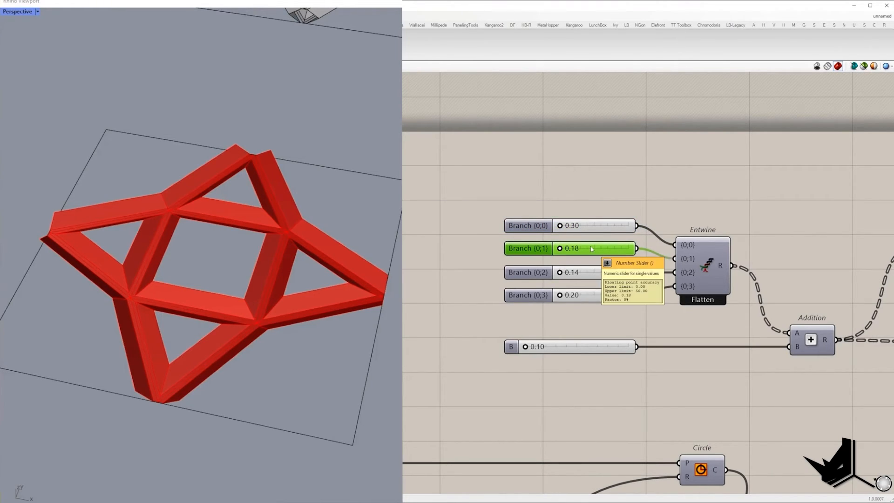
pyautogui.click(586, 299)
# Compare the orientation of the red and blue star modules side by side and up close
pyautogui.scroll(-5, 190, 229)
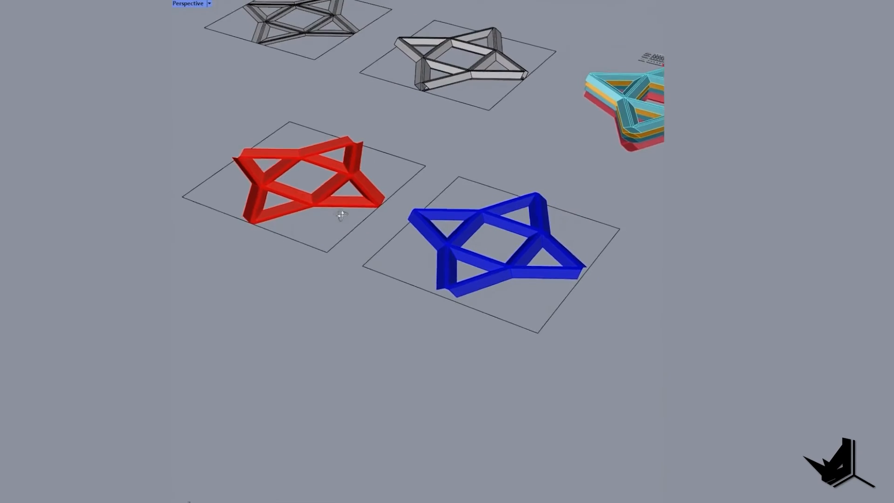
pyautogui.moveTo(343, 215); pyautogui.dragTo(340, 211, button='right')
pyautogui.scroll(2, 300, 137)
pyautogui.keyDown('shift'); pyautogui.moveTo(300, 136); pyautogui.dragTo(340, 157, button='right'); pyautogui.keyUp('shift')
pyautogui.scroll(3, 340, 156)
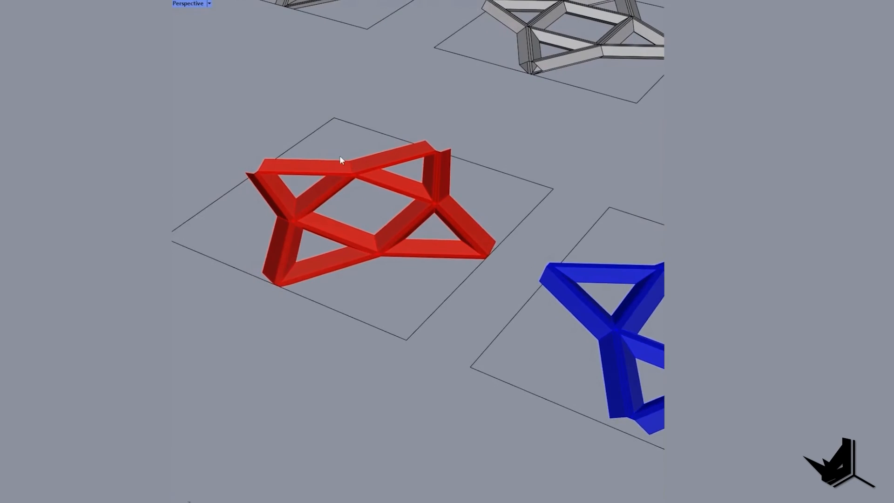
pyautogui.scroll(4, 276, 163)
pyautogui.scroll(-2, 249, 159)
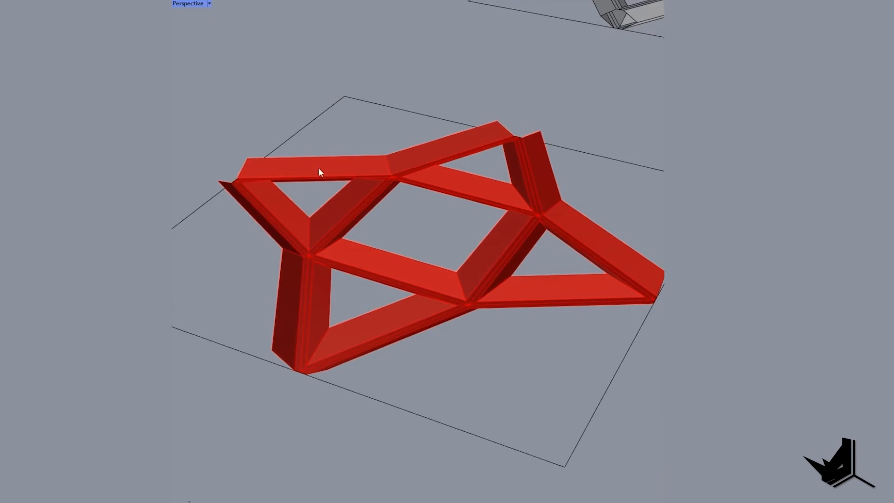
pyautogui.scroll(-3, 320, 171)
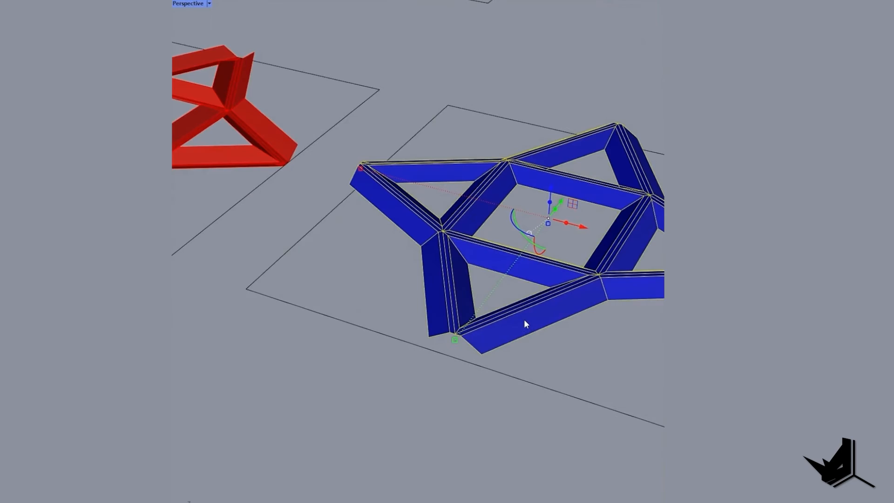
pyautogui.keyDown('shift'); pyautogui.moveTo(525, 320); pyautogui.dragTo(507, 322, button='right'); pyautogui.keyUp('shift')
pyautogui.scroll(-3, 508, 326)
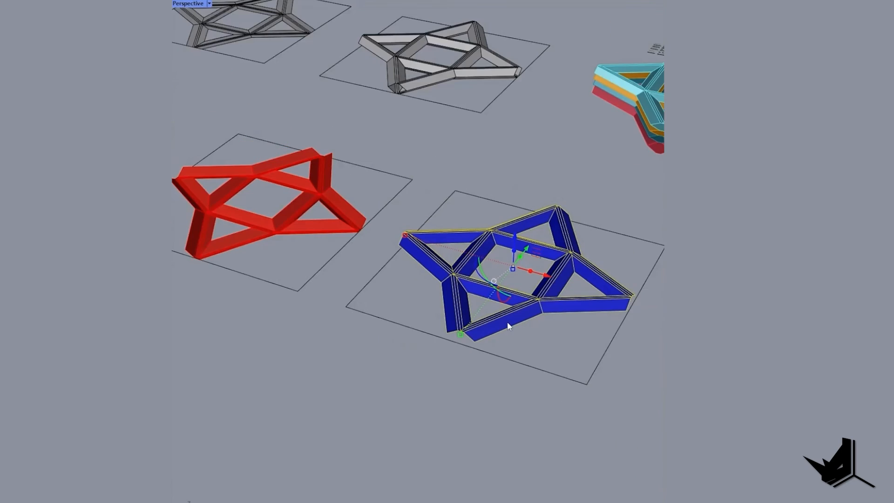
pyautogui.press('Escape')
pyautogui.click(310, 226)
pyautogui.click(411, 246)
pyautogui.click(363, 218)
pyautogui.keyDown('shift'); pyautogui.moveTo(378, 216); pyautogui.dragTo(403, 235, button='right'); pyautogui.keyUp('shift')
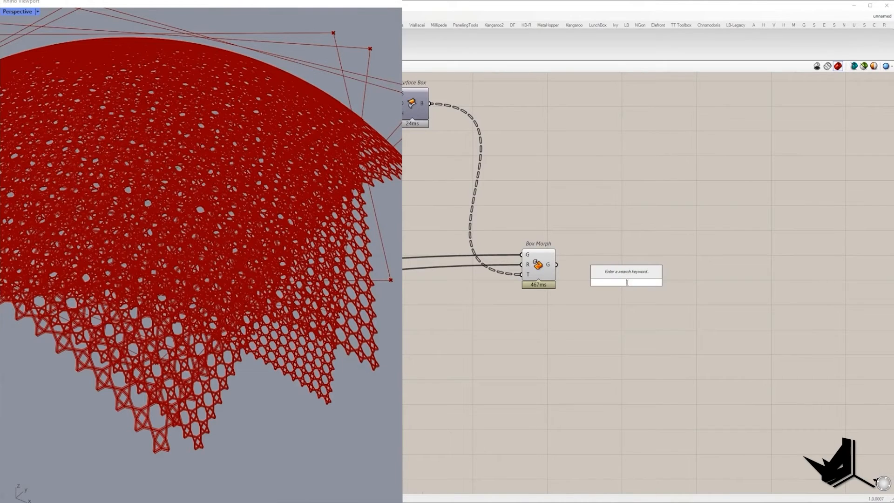
# Add Weaverbird's Join Meshes and Weld after Box Morph and connect a Boolean Toggle set to True to its Weld input
pyautogui.write('weld')
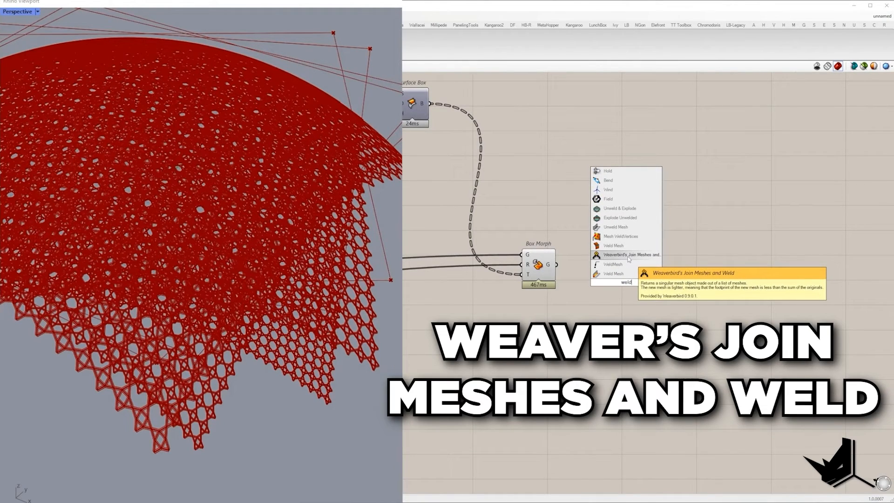
pyautogui.click(628, 259)
pyautogui.moveTo(624, 280); pyautogui.dragTo(704, 274)
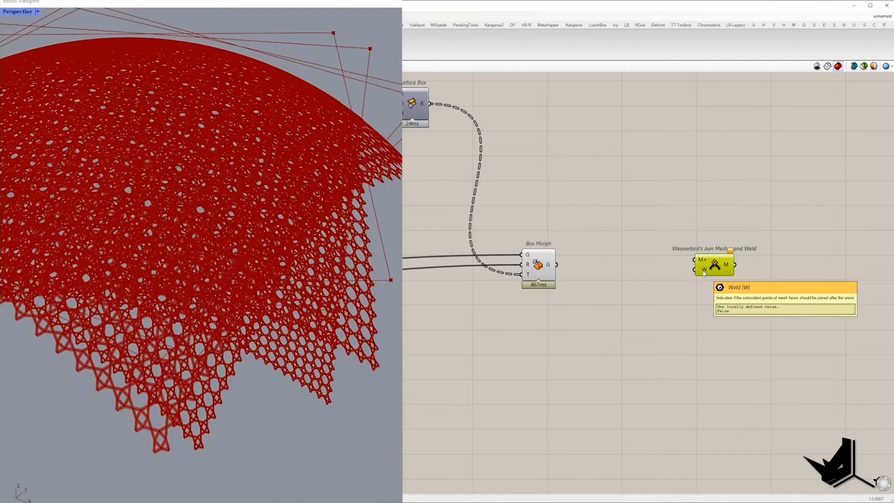
pyautogui.doubleClick(681, 279)
pyautogui.write('tog')
pyautogui.click(681, 269)
pyautogui.click(692, 286)
pyautogui.moveTo(694, 269); pyautogui.dragTo(736, 264)
# Connect the Box Morph geometry to the mesh input of Join Meshes and Weld and hide the Box Morph preview
pyautogui.click(716, 264)
pyautogui.moveTo(558, 267); pyautogui.dragTo(722, 259)
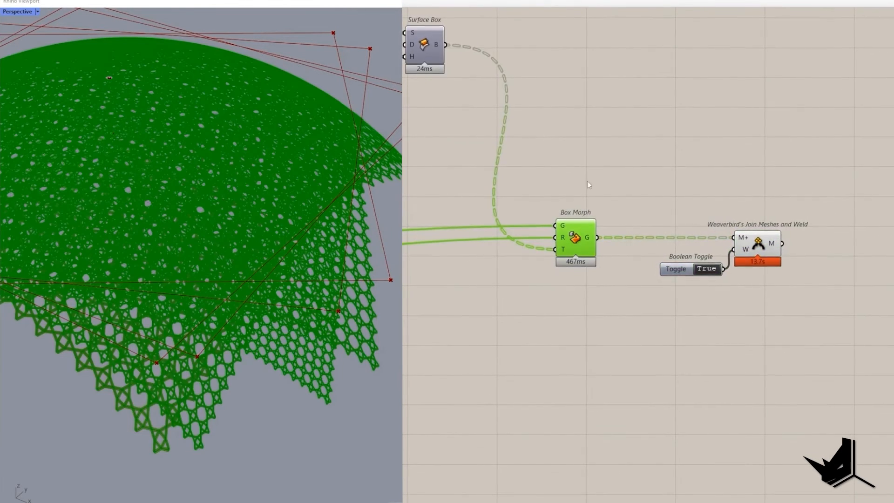
pyautogui.rightClick(593, 164)
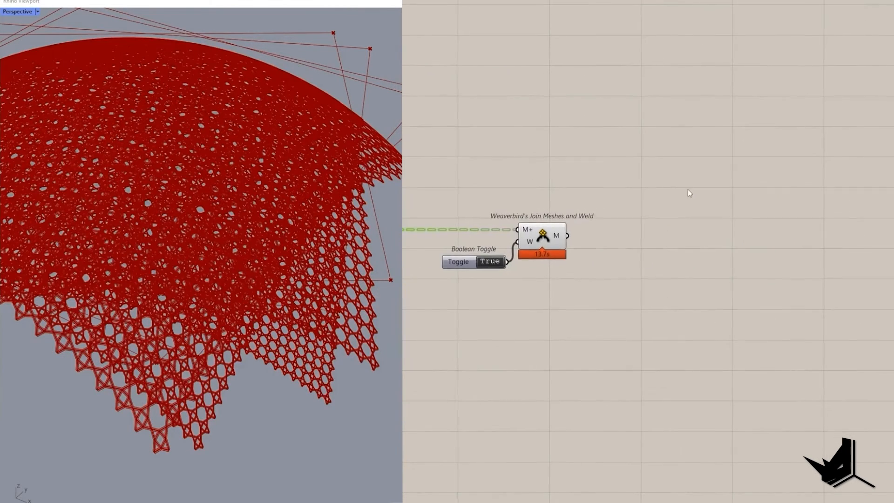
# Add a NakedVertices component and connect the welded mesh to its M input
pyautogui.doubleClick(689, 191)
pyautogui.write('naked')
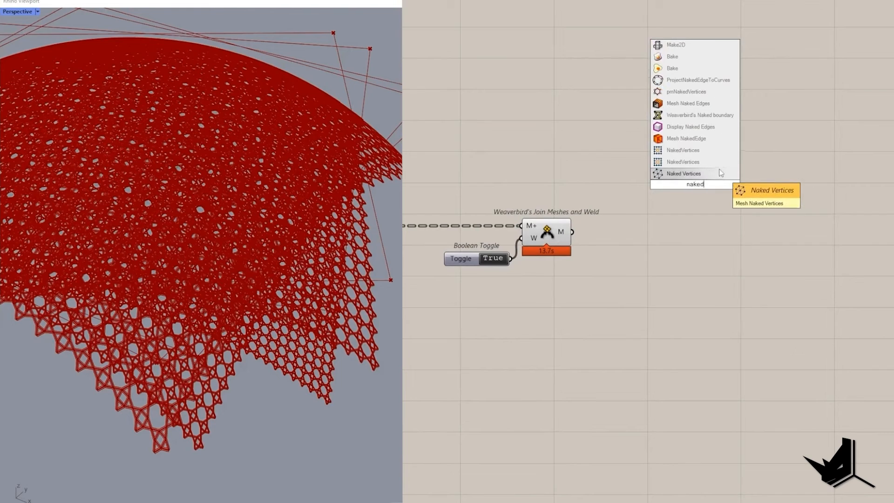
pyautogui.click(711, 167)
pyautogui.moveTo(658, 185); pyautogui.dragTo(572, 231)
# Add a Point parameter and connect the NakedPts output of NakedVertices to it
pyautogui.doubleClick(810, 215)
pyautogui.write('da')
pyautogui.moveTo(704, 181); pyautogui.dragTo(820, 318)
pyautogui.doubleClick(782, 251)
pyautogui.write('pt')
pyautogui.click(764, 240)
pyautogui.scroll(6, 313, 426)
# Duplicate the Point parameter, connect the copy to the ClothedPts output, and place it above the original
pyautogui.hotkey('ctrl', 'c')
pyautogui.hotkey('ctrl', 'v')
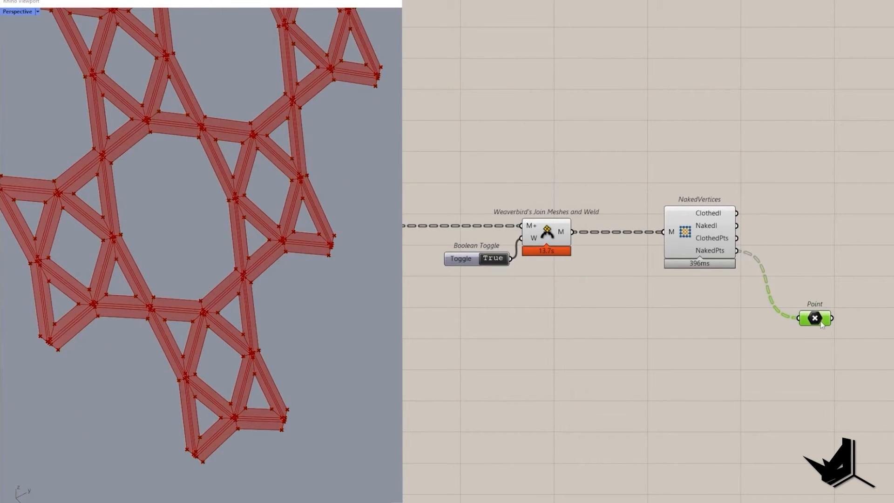
pyautogui.moveTo(810, 264); pyautogui.dragTo(737, 238)
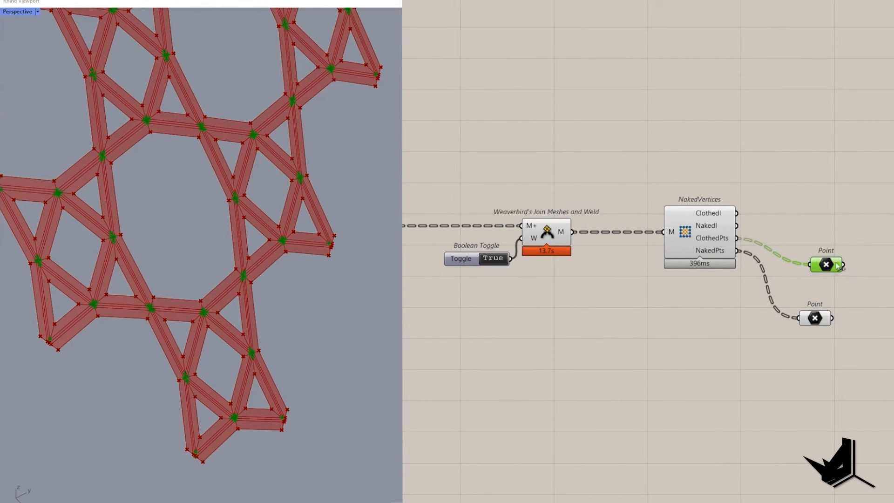
pyautogui.moveTo(827, 265); pyautogui.dragTo(819, 252)
# Compare the clothed and naked points on the mesh and check what the NakedI output holds
pyautogui.scroll(3, 126, 362)
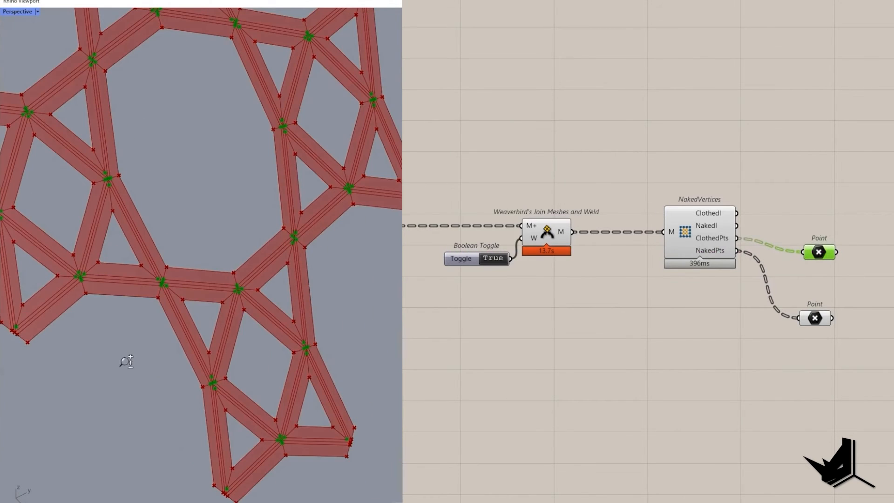
pyautogui.click(828, 321)
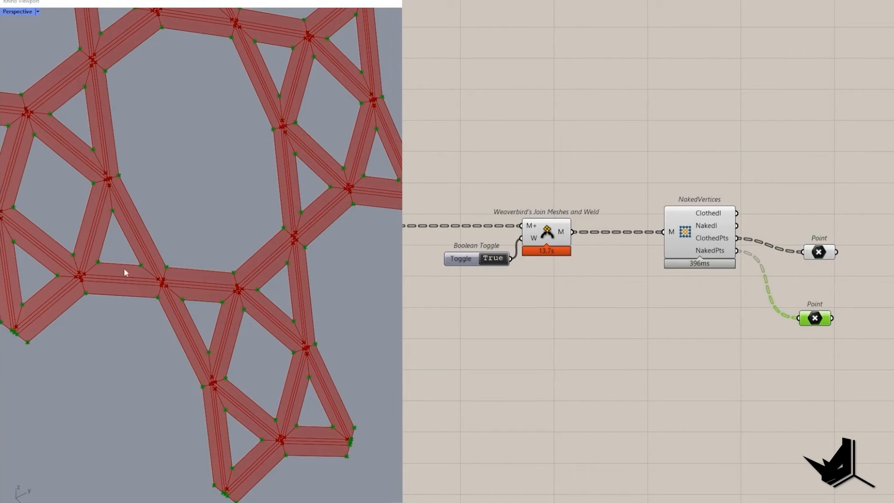
pyautogui.click(819, 252)
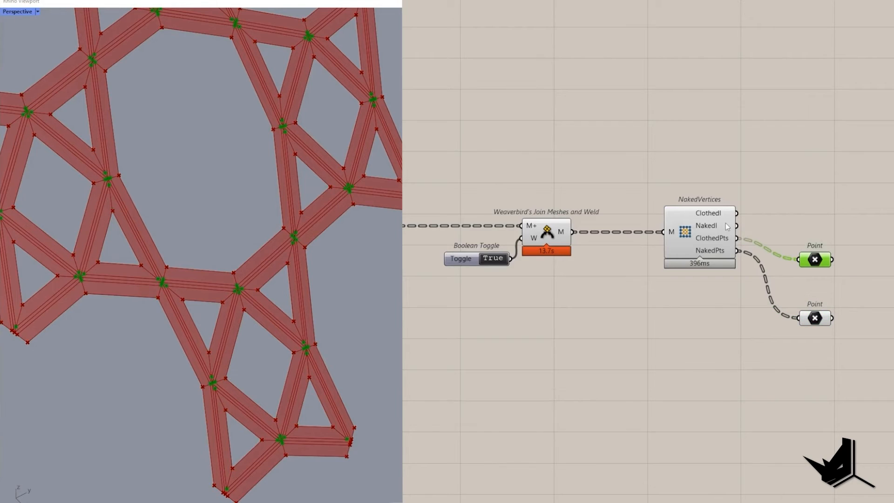
pyautogui.moveTo(728, 226)
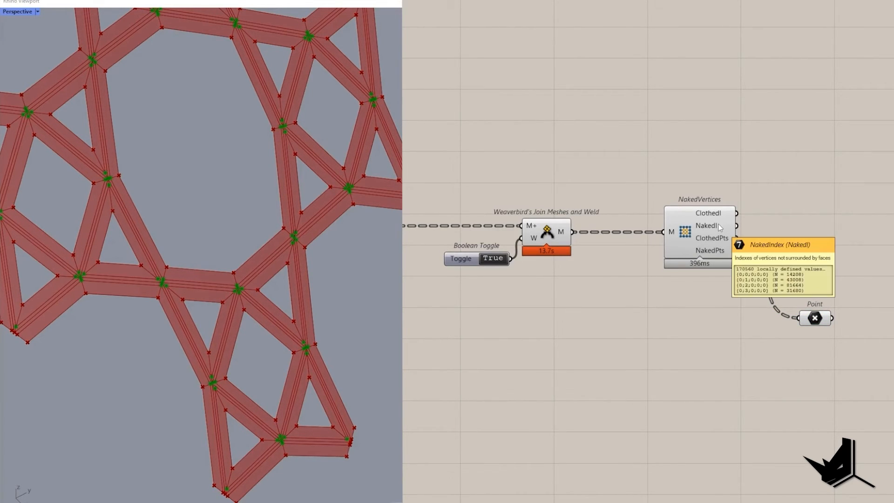
pyautogui.click(821, 319)
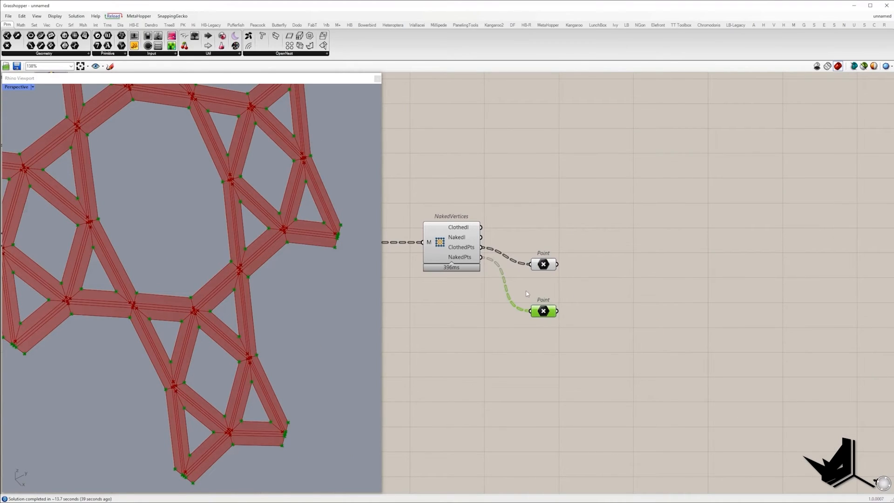
# Add a Move component and connect the naked points' Point parameter to its geometry input
pyautogui.moveTo(527, 294); pyautogui.dragTo(606, 350)
pyautogui.doubleClick(787, 313)
pyautogui.moveTo(627, 332); pyautogui.dragTo(687, 313, button='right')
pyautogui.write('move')
pyautogui.click(768, 305)
pyautogui.moveTo(616, 293); pyautogui.dragTo(765, 328)
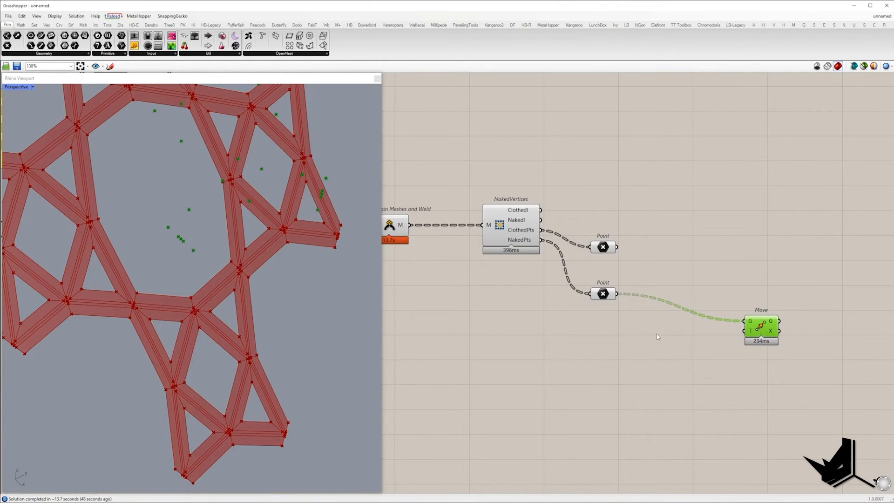
# Add a Deconstruct Mesh component below NakedVertices and connect the welded mesh to it
pyautogui.doubleClick(606, 319)
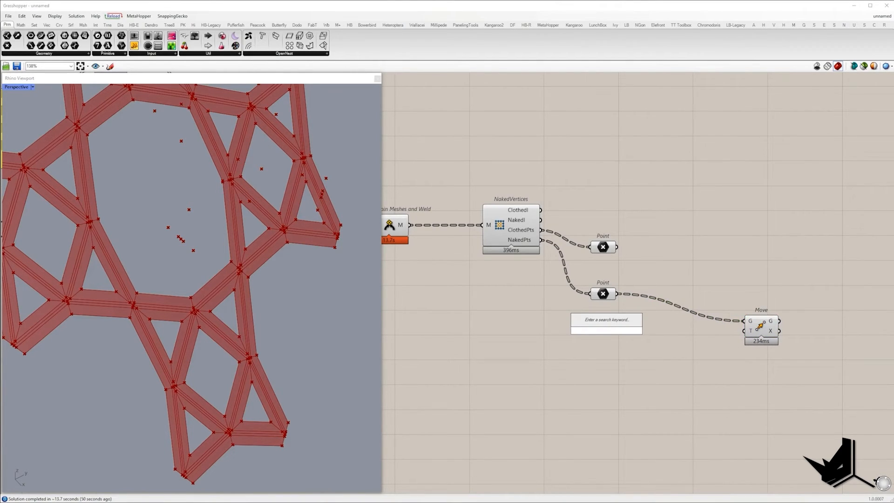
pyautogui.write('dec mex')
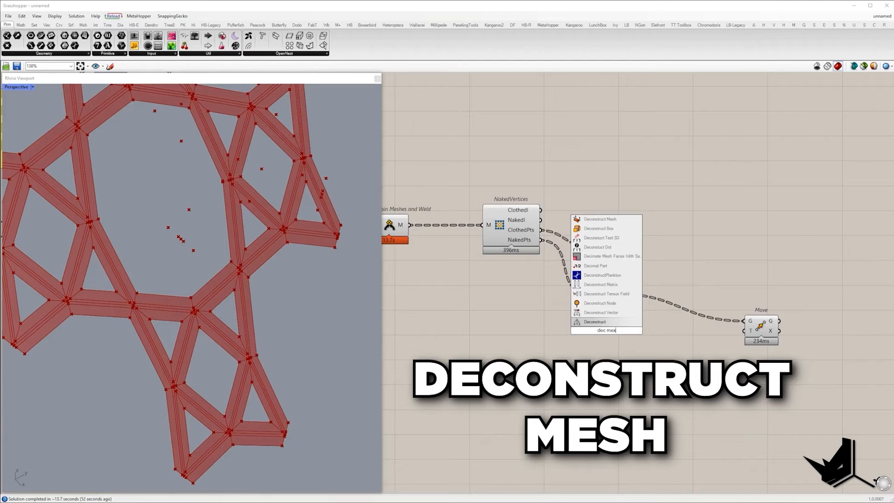
pyautogui.press('Return')
pyautogui.moveTo(607, 328); pyautogui.dragTo(518, 406)
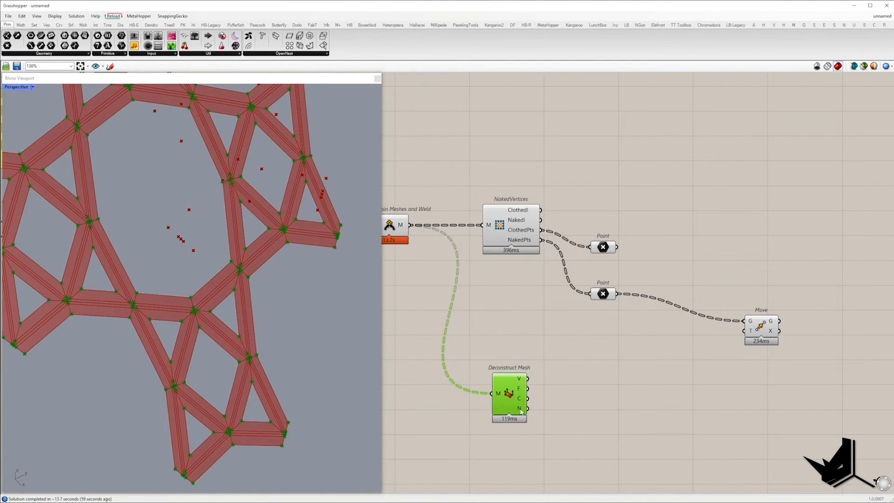
# Add a List Item component with the Deconstruct Mesh normals as its list and NakedI as its index
pyautogui.moveTo(521, 411)
pyautogui.doubleClick(574, 355)
pyautogui.write('item')
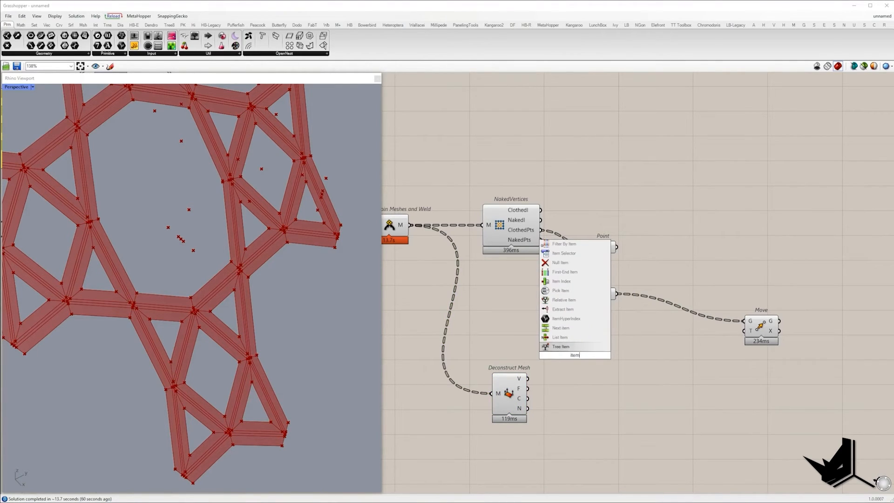
pyautogui.click(582, 337)
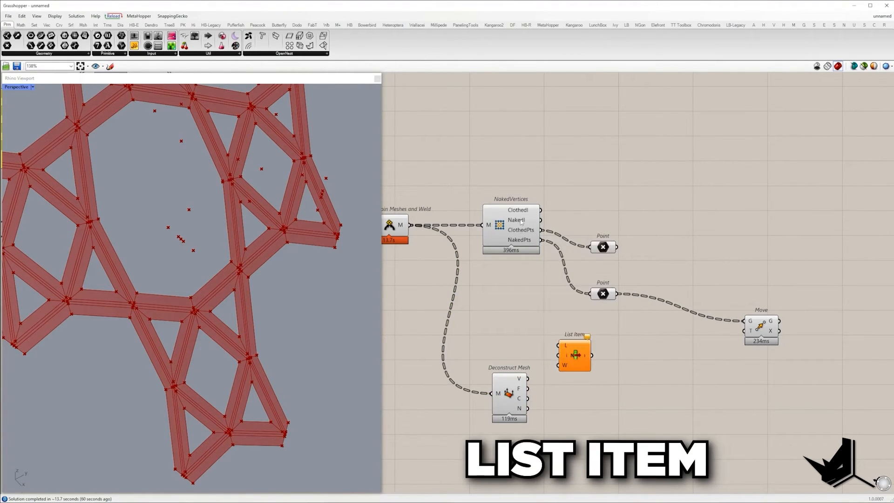
pyautogui.moveTo(542, 222); pyautogui.dragTo(527, 408)
pyautogui.moveTo(575, 357); pyautogui.dragTo(643, 418)
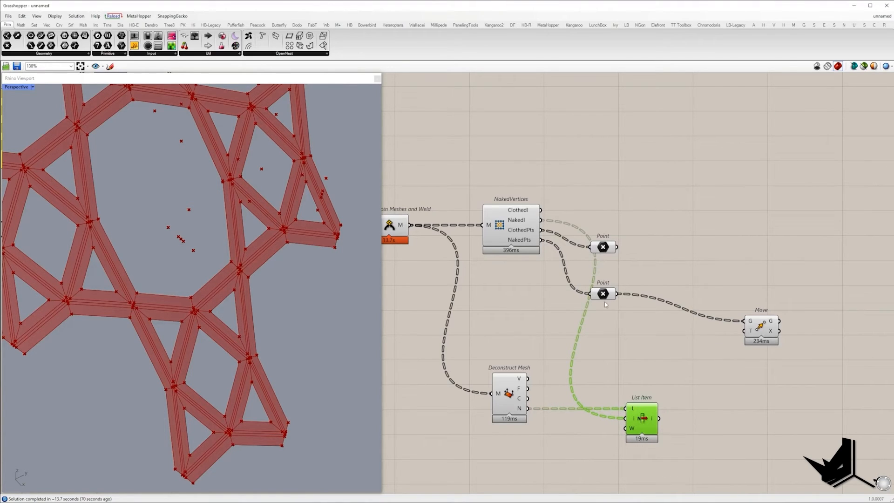
# Move the naked Point parameter and Move component further along, and add an Amplitude component fed by the List Item normals
pyautogui.moveTo(604, 295); pyautogui.dragTo(649, 322)
pyautogui.moveTo(760, 326); pyautogui.dragTo(798, 326)
pyautogui.doubleClick(746, 395)
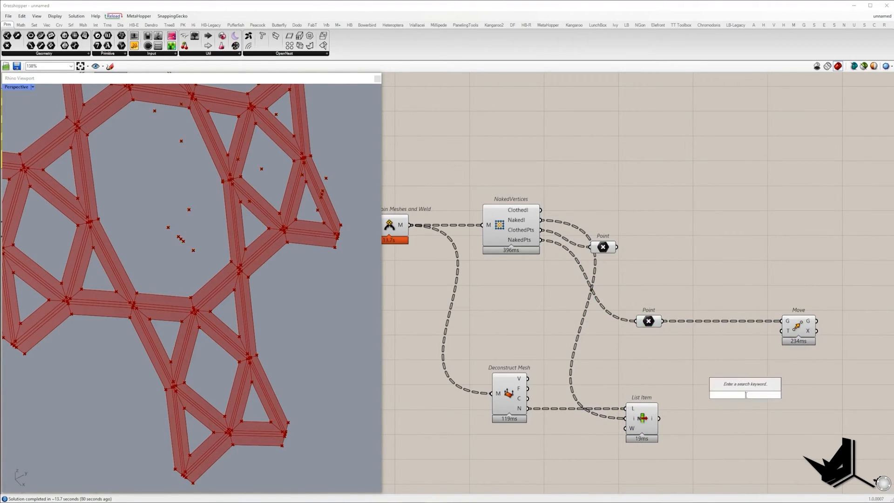
pyautogui.write('ampl')
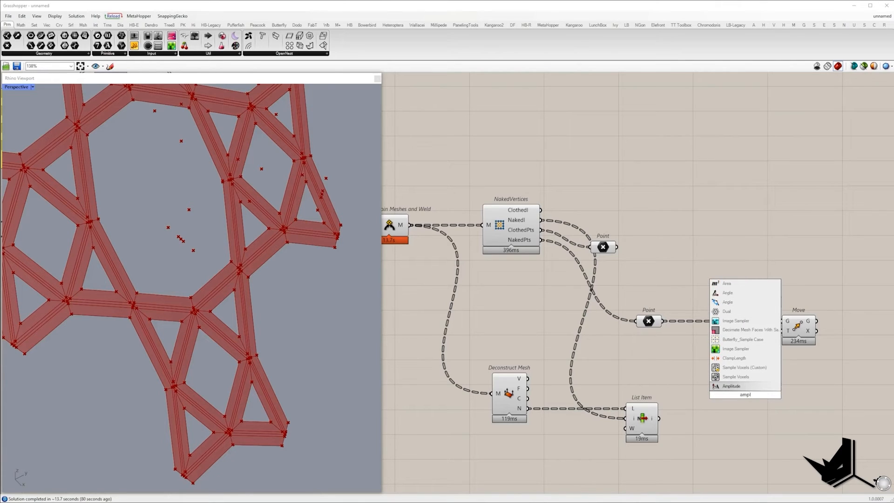
pyautogui.click(734, 386)
pyautogui.moveTo(729, 390); pyautogui.dragTo(729, 459)
# Add a Number parameter below Deconstruct Mesh and feed it the layer thickness values from earlier in the definition
pyautogui.scroll(-2, 742, 390)
pyautogui.moveTo(674, 467); pyautogui.dragTo(695, 420, button='right')
pyautogui.doubleClick(695, 420)
pyautogui.write('num')
pyautogui.click(690, 413)
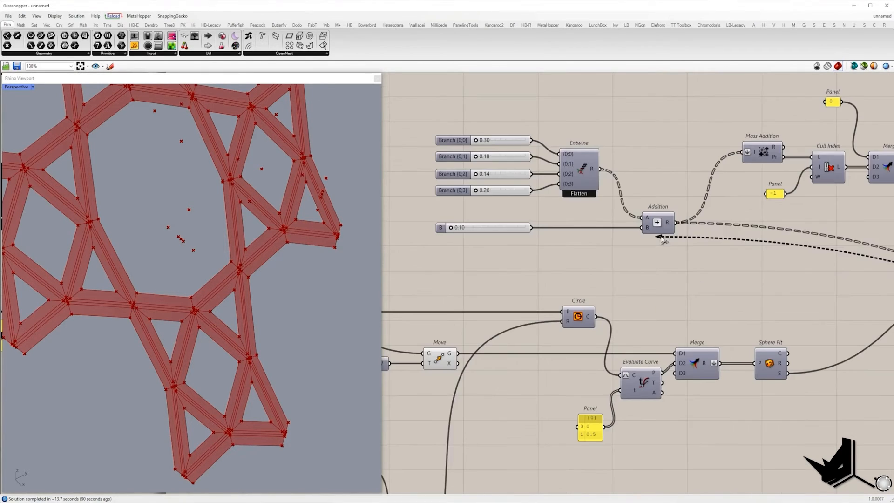
pyautogui.moveTo(659, 219); pyautogui.dragTo(767, 193)
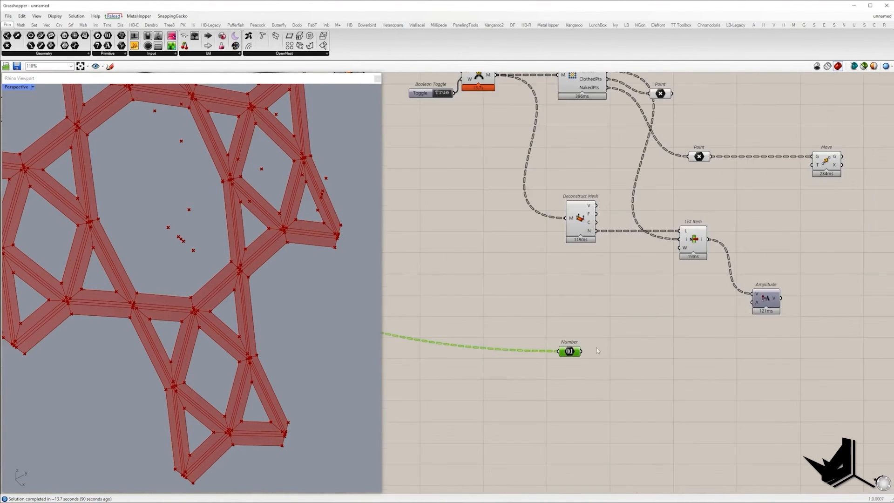
# Divide the Number values by 2 to set the Amplitude length, and connect the resulting vectors to the Move component's motion input
pyautogui.doubleClick(617, 347)
pyautogui.write('divid')
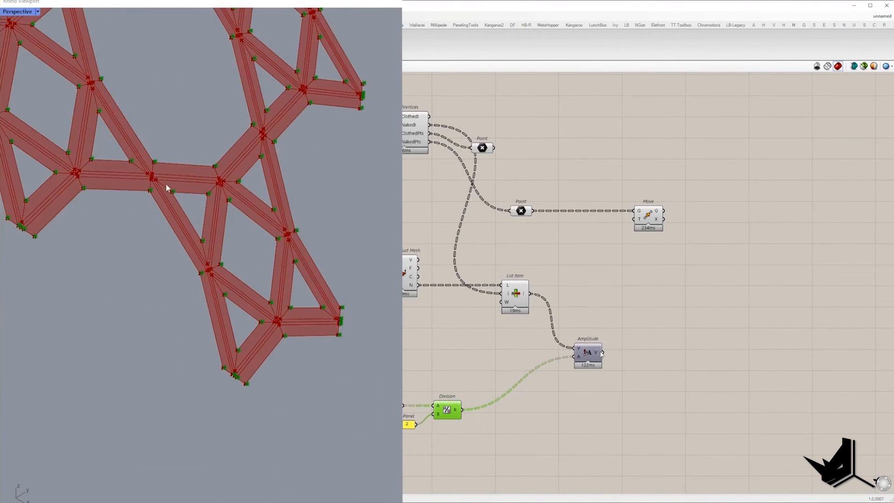
pyautogui.moveTo(602, 353); pyautogui.dragTo(659, 215)
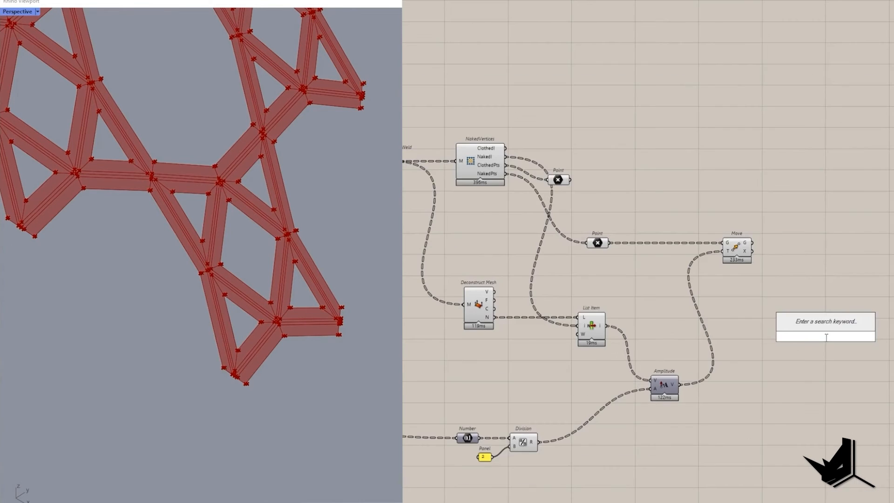
# Add a Construct Mesh component and check the moved naked points against the clothed points
pyautogui.write('construct mesh')
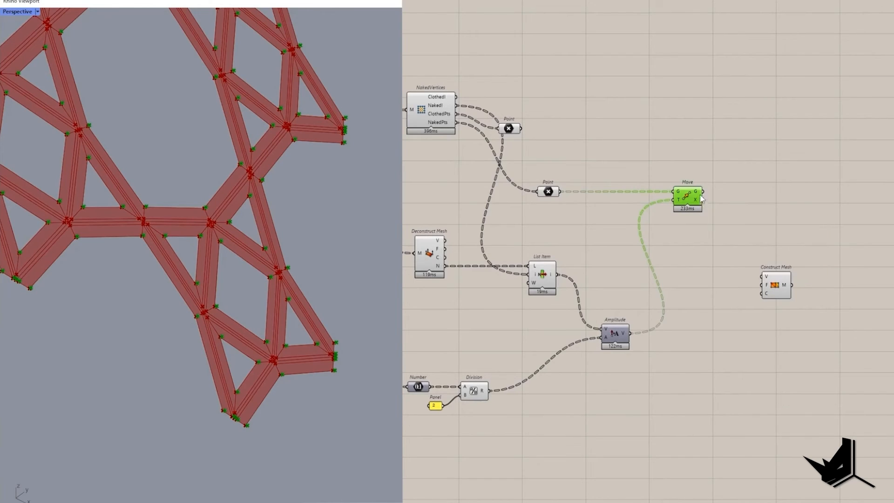
pyautogui.moveTo(697, 196)
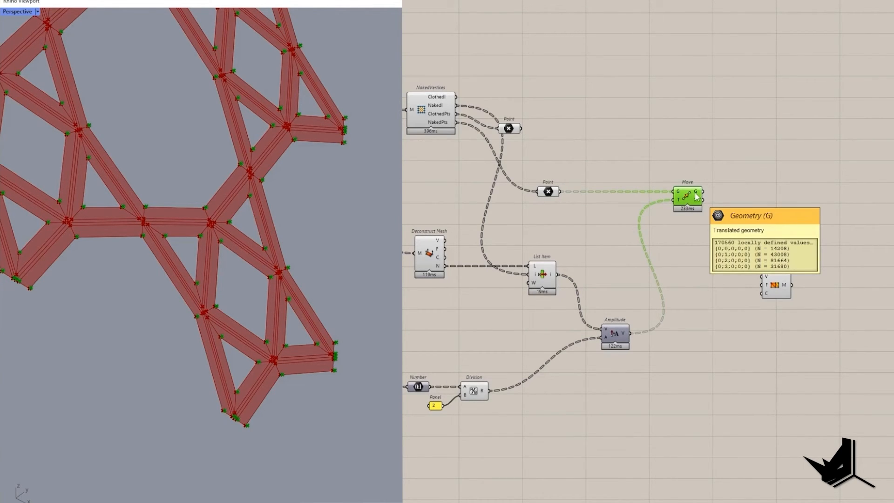
pyautogui.moveTo(432, 125)
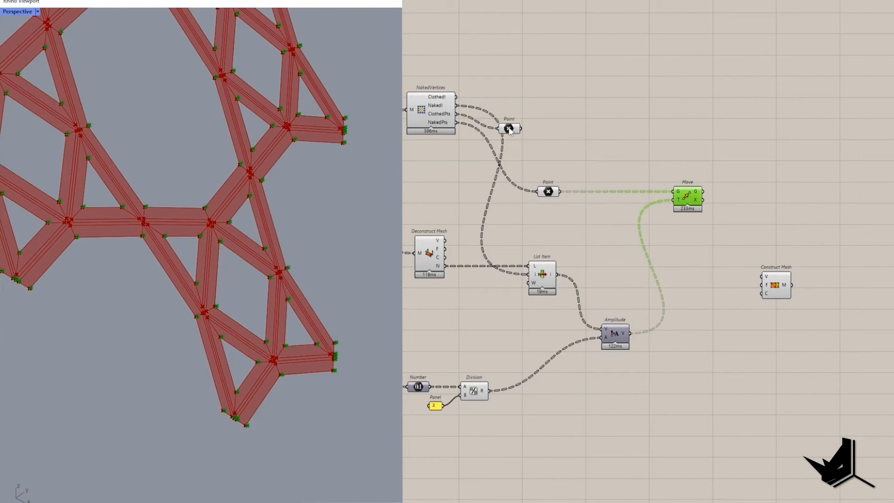
pyautogui.moveTo(509, 129); pyautogui.dragTo(509, 132)
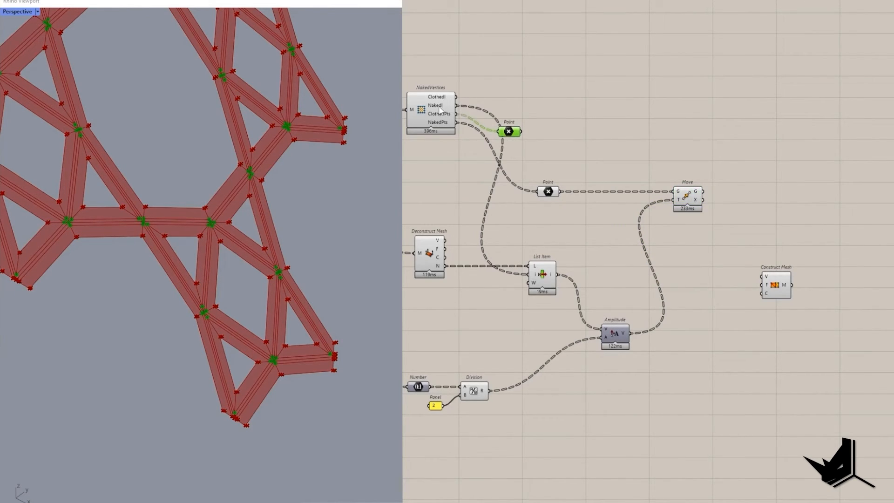
# Add a Replace Items component and connect the Deconstruct Mesh vertices as its list
pyautogui.doubleClick(727, 133)
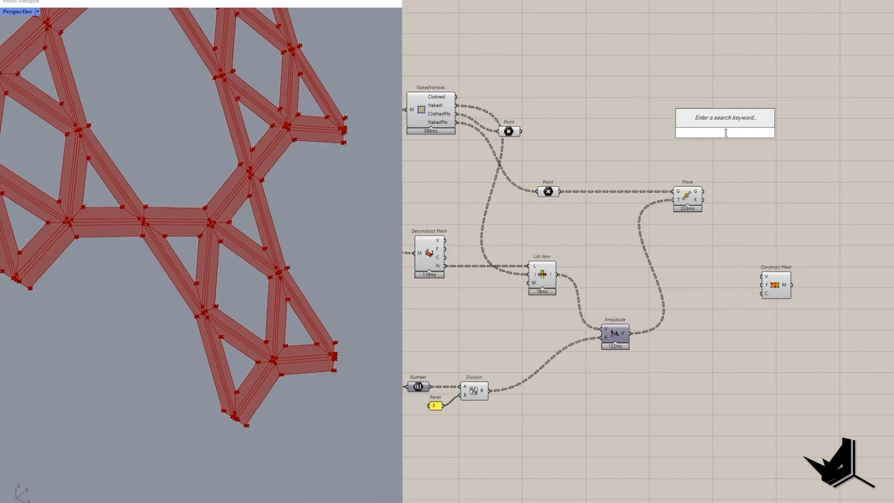
pyautogui.write('repla')
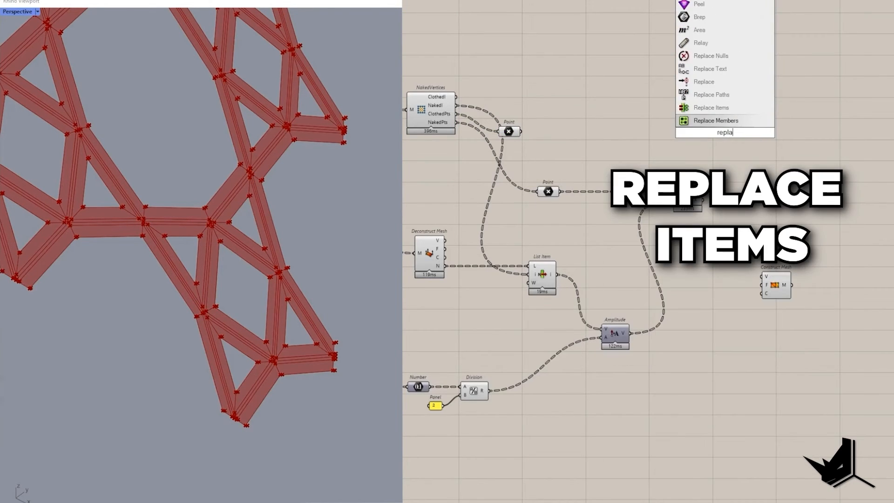
pyautogui.click(710, 107)
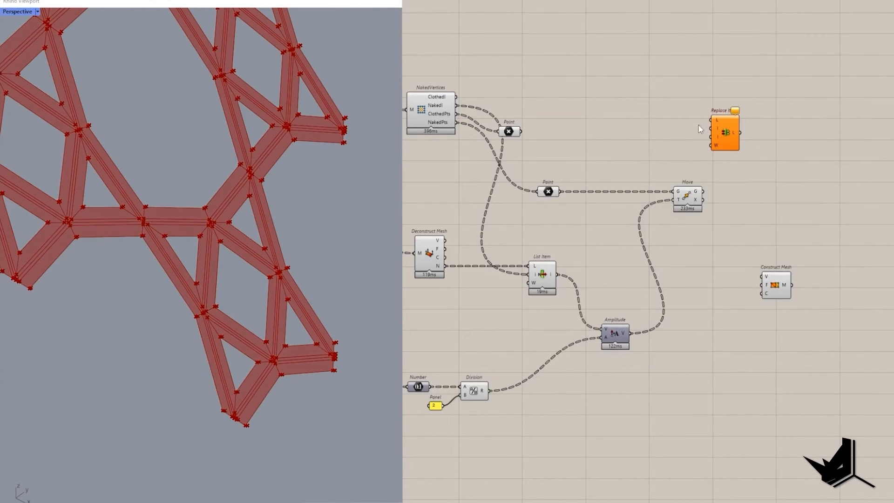
pyautogui.moveTo(444, 241); pyautogui.dragTo(790, 123)
pyautogui.moveTo(433, 258); pyautogui.dragTo(425, 256)
pyautogui.moveTo(433, 244)
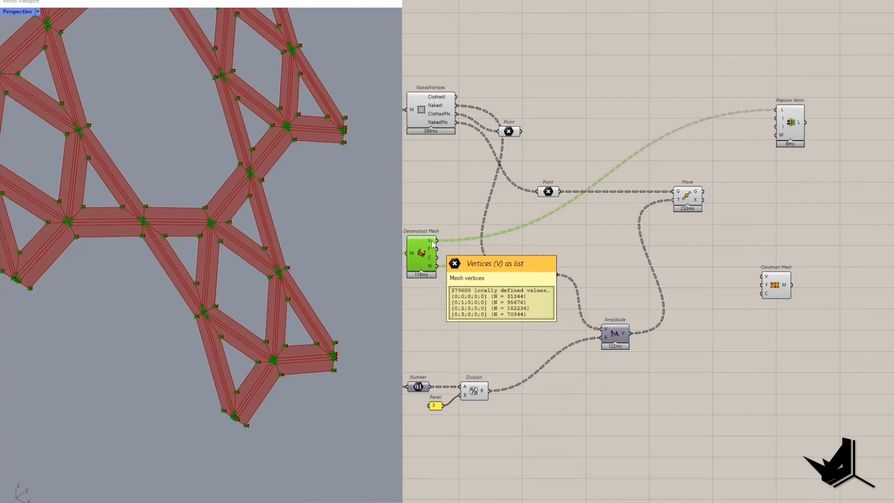
# Connect the moved points as the replacement items and NakedI as the indices of Replace Items
pyautogui.click(691, 201)
pyautogui.moveTo(705, 198); pyautogui.dragTo(778, 126)
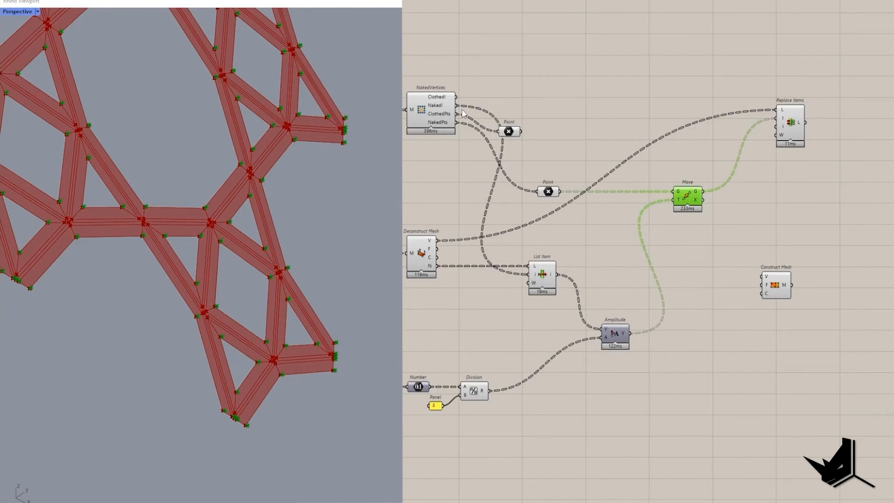
pyautogui.moveTo(455, 106); pyautogui.dragTo(803, 124)
# Feed the Replace Items output and Deconstruct Mesh faces into Construct Mesh, and turn off the preview of the upstream components
pyautogui.moveTo(804, 128); pyautogui.dragTo(638, 122, button='right')
pyautogui.moveTo(637, 109); pyautogui.dragTo(596, 278)
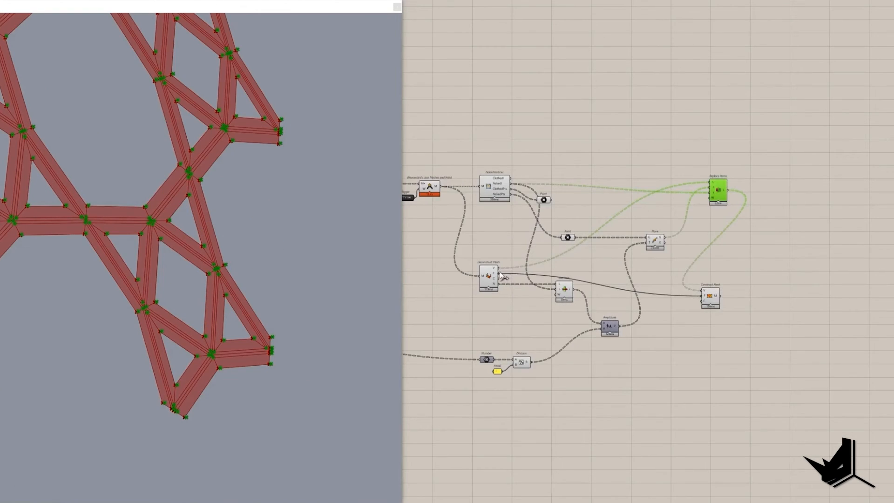
pyautogui.moveTo(499, 274)
pyautogui.mouseDown()
pyautogui.moveTo(695, 297)
pyautogui.moveTo(772, 276)
pyautogui.mouseUp()
pyautogui.moveTo(731, 369); pyautogui.dragTo(421, 138)
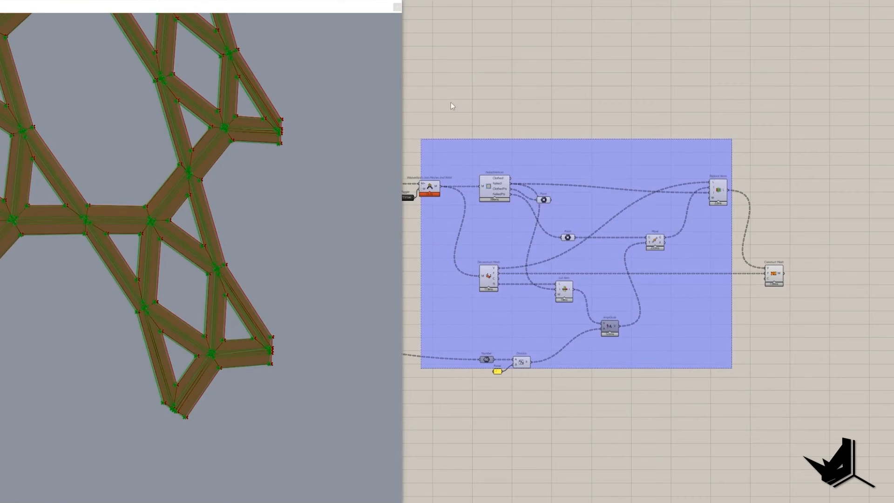
pyautogui.moveTo(482, 124); pyautogui.dragTo(485, 125)
# Zoom to the Construct Mesh result and examine the rebuilt star pattern on the dome from several distances
pyautogui.click(774, 275)
pyautogui.rightClick(775, 275)
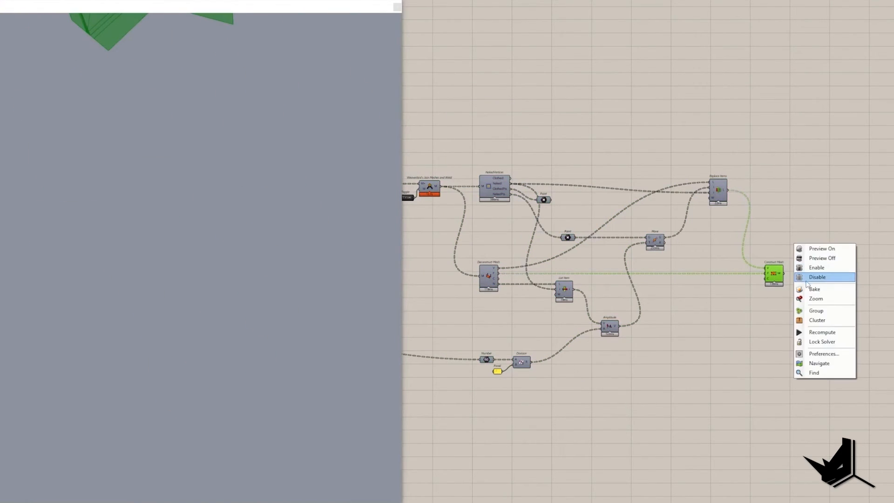
pyautogui.click(813, 297)
pyautogui.scroll(10, 173, 247)
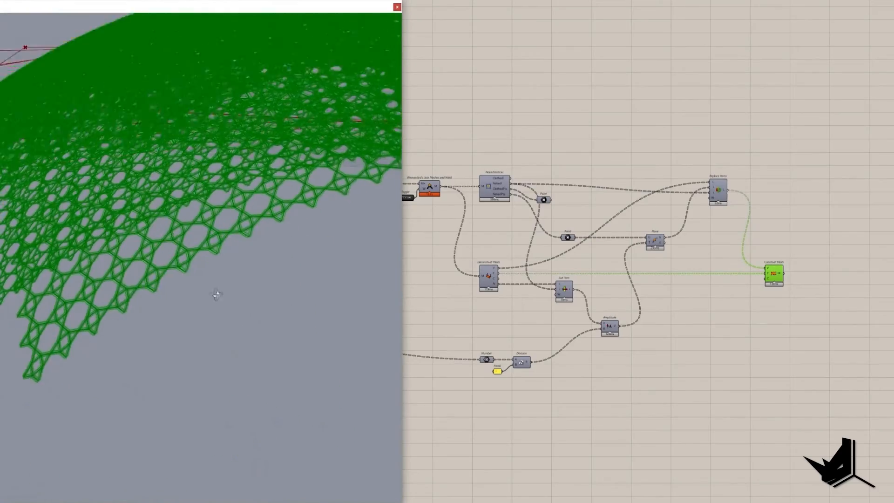
pyautogui.moveTo(114, 204); pyautogui.dragTo(214, 325, button='right')
pyautogui.scroll(10, 198, 260)
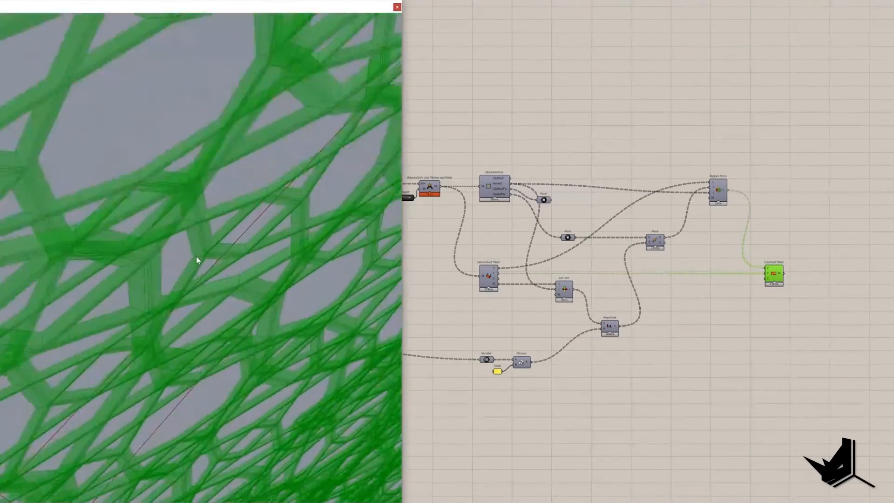
pyautogui.moveTo(221, 272); pyautogui.dragTo(240, 269, button='right')
pyautogui.scroll(-10, 238, 267)
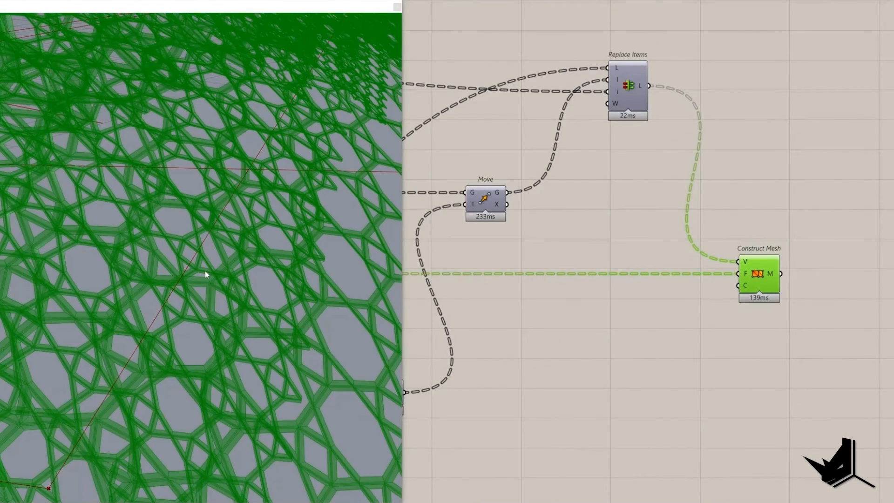
pyautogui.scroll(-5, 205, 275)
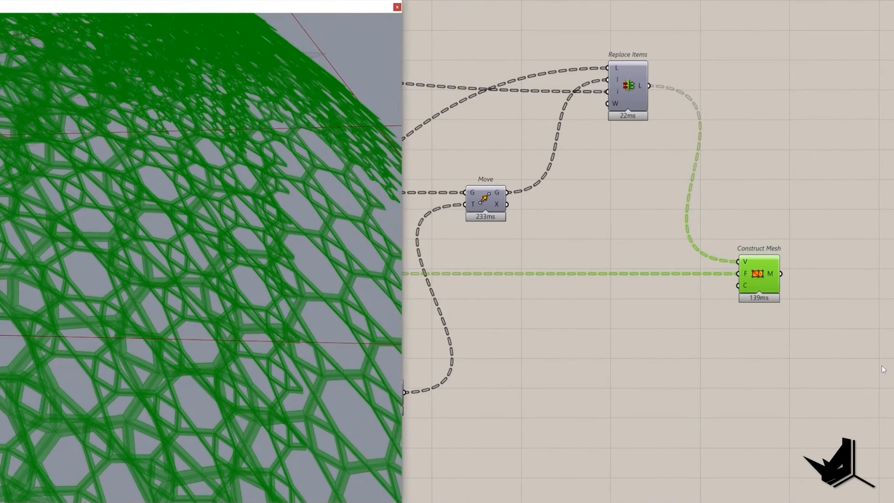
pyautogui.scroll(-3, 535, 382)
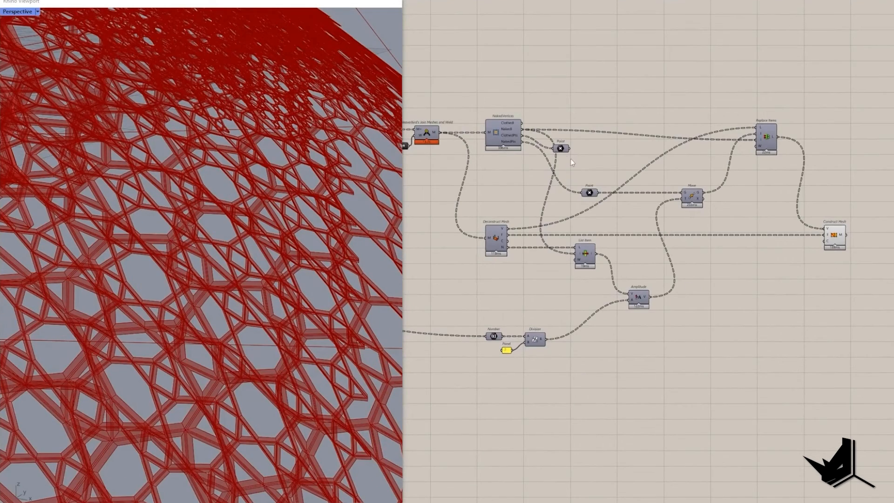
# Place the clothed points' Point parameter below Construct Mesh and turn its preview on
pyautogui.moveTo(561, 148); pyautogui.dragTo(791, 303)
pyautogui.rightClick(797, 271)
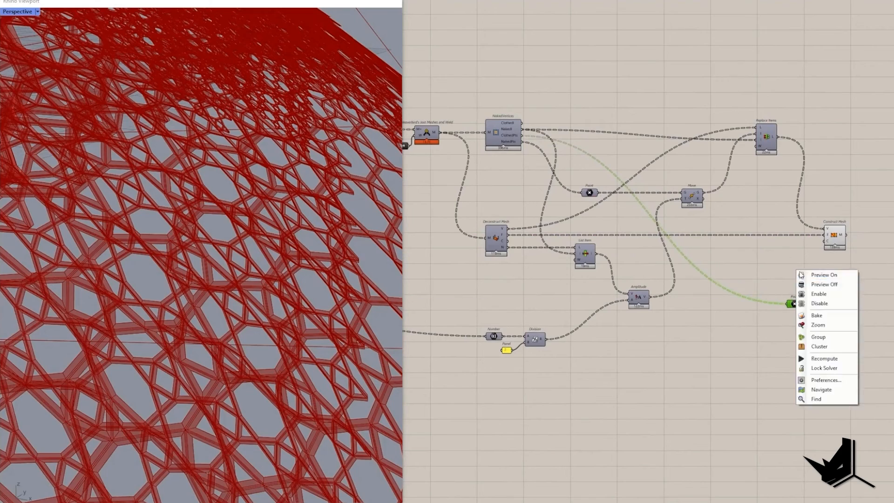
pyautogui.click(823, 274)
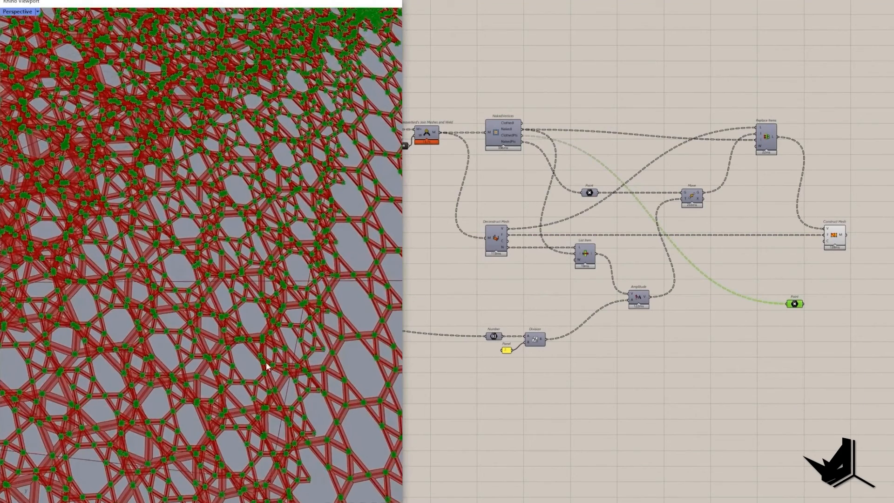
pyautogui.scroll(7, 268, 366)
pyautogui.moveTo(873, 340); pyautogui.dragTo(775, 336, button='right')
pyautogui.click(746, 315)
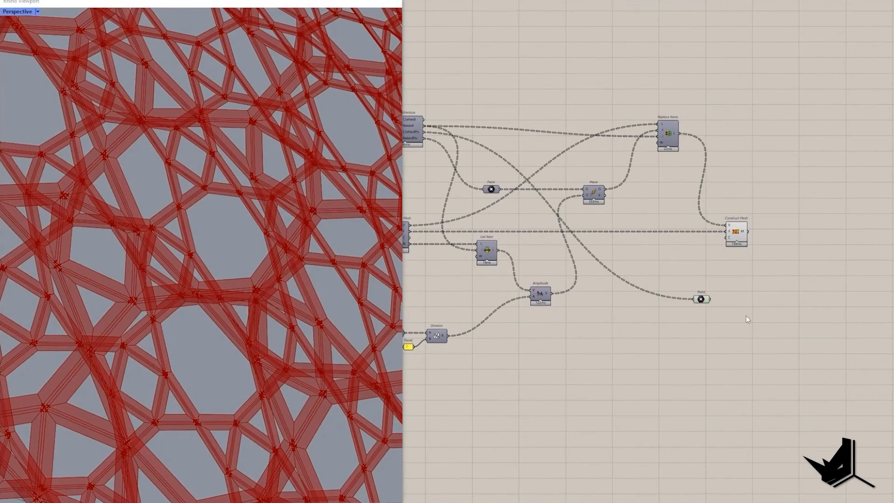
# Add a second Move component and connect the clothed points' Point parameter to its geometry input
pyautogui.doubleClick(746, 319)
pyautogui.write('move')
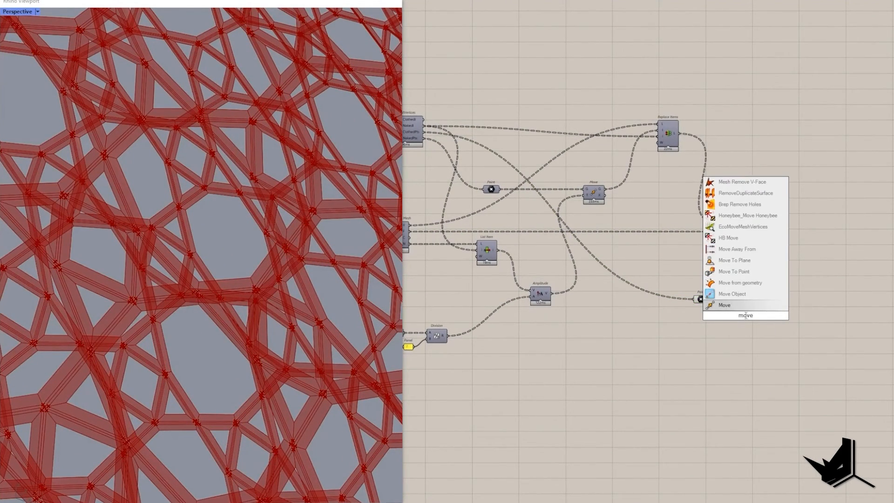
pyautogui.press('Return')
pyautogui.moveTo(731, 313); pyautogui.dragTo(734, 312)
pyautogui.moveTo(744, 321); pyautogui.dragTo(755, 329)
# Add a second List Item component beside NakedVertices with ClothedI as its index
pyautogui.moveTo(694, 340); pyautogui.dragTo(794, 336, button='right')
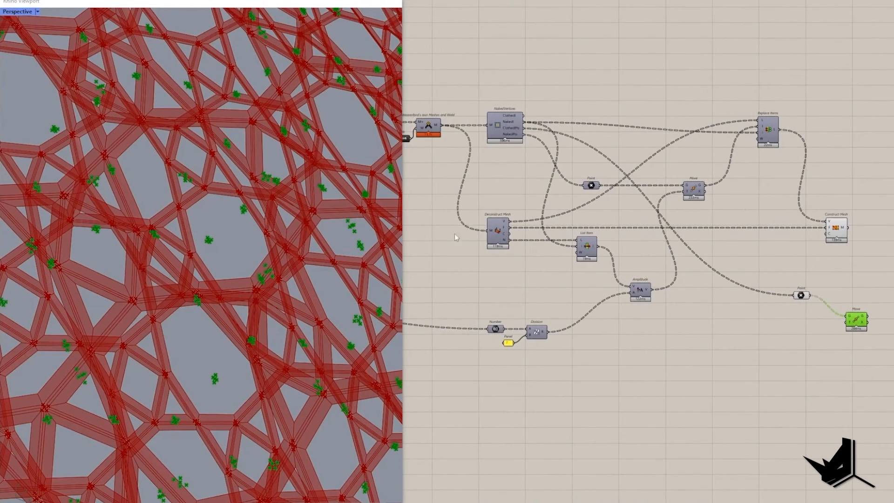
pyautogui.click(500, 239)
pyautogui.scroll(4, 517, 119)
pyautogui.moveTo(466, 86); pyautogui.dragTo(538, 119)
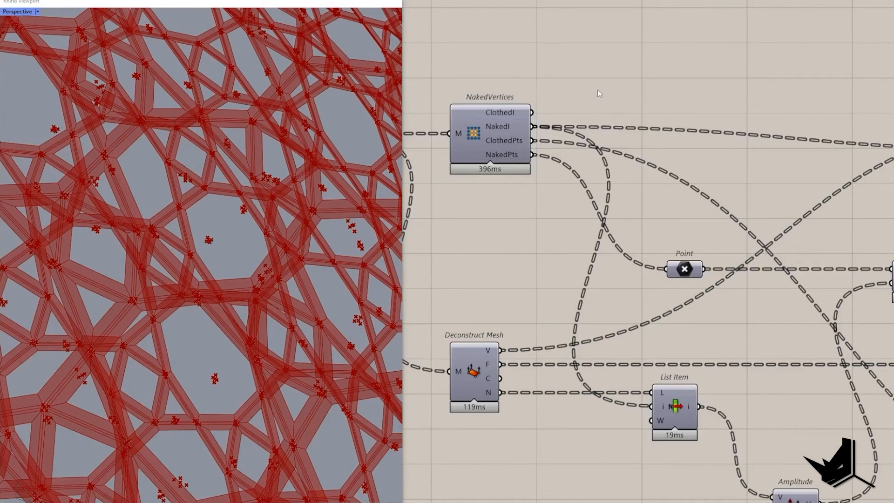
pyautogui.doubleClick(599, 93)
pyautogui.write('item')
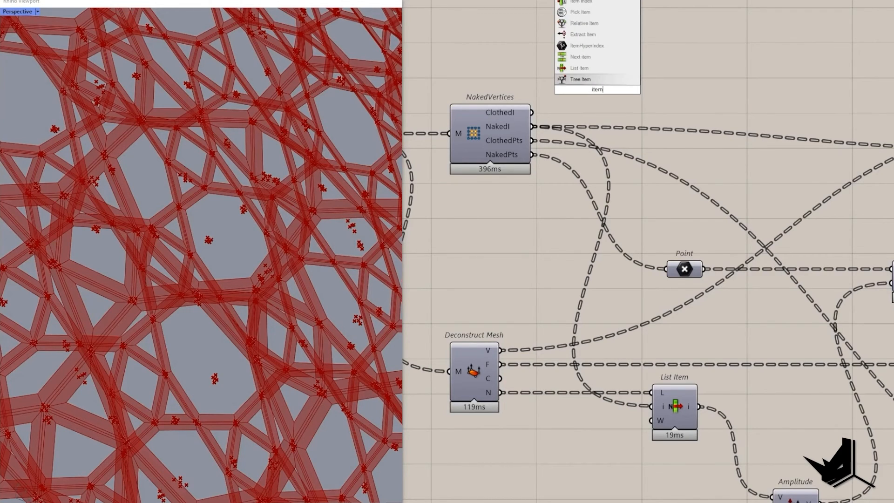
pyautogui.click(579, 68)
pyautogui.scroll(-2, 587, 84)
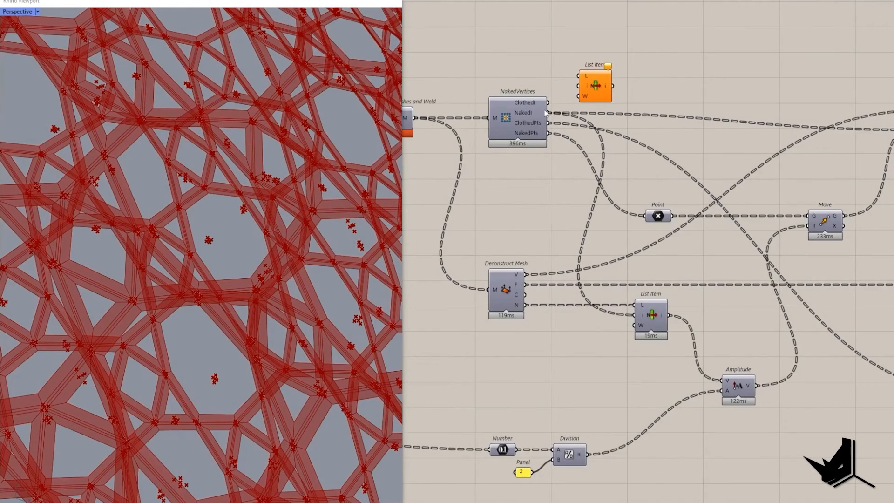
pyautogui.moveTo(549, 102); pyautogui.dragTo(583, 90)
# Connect the Deconstruct Mesh normals as the new List Item's list and place the component below the first one
pyautogui.moveTo(567, 162); pyautogui.dragTo(527, 306)
pyautogui.scroll(-5, 625, 170)
pyautogui.moveTo(597, 80); pyautogui.dragTo(529, 288)
pyautogui.scroll(5, 758, 331)
# Add a second Amplitude component and connect the clothed-vertex normals from the new List Item as its vector
pyautogui.doubleClick(570, 268)
pyautogui.write('ampl')
pyautogui.click(536, 259)
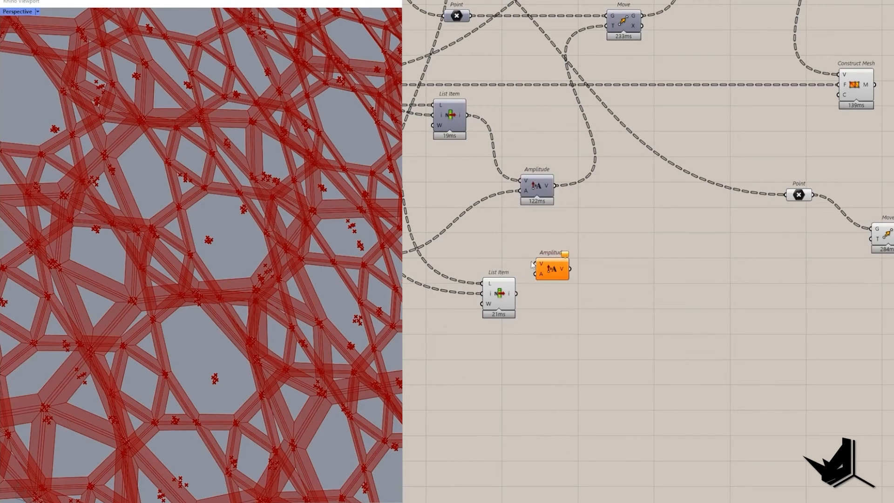
pyautogui.moveTo(560, 308); pyautogui.dragTo(564, 365)
# Connect the undivided Number values to the second Amplitude's length input and tidy the positions of the List Item and Amplitude
pyautogui.moveTo(516, 320); pyautogui.dragTo(740, 290, button='right')
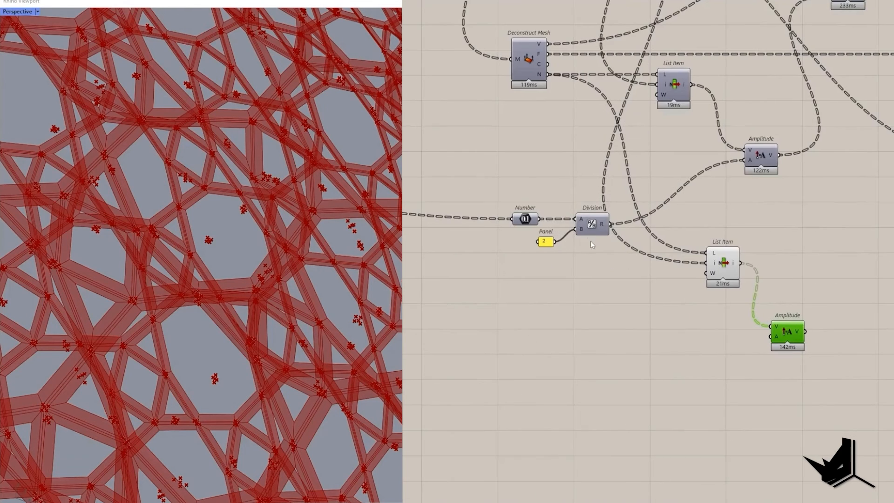
pyautogui.moveTo(525, 219); pyautogui.dragTo(771, 336)
pyautogui.moveTo(723, 268); pyautogui.dragTo(708, 234)
pyautogui.moveTo(787, 333); pyautogui.dragTo(789, 294)
pyautogui.click(708, 232)
# Connect the second Amplitude's output vectors to the motion input of the clothed points' Move component
pyautogui.moveTo(741, 233); pyautogui.dragTo(559, 282, button='right')
pyautogui.scroll(-1, 558, 282)
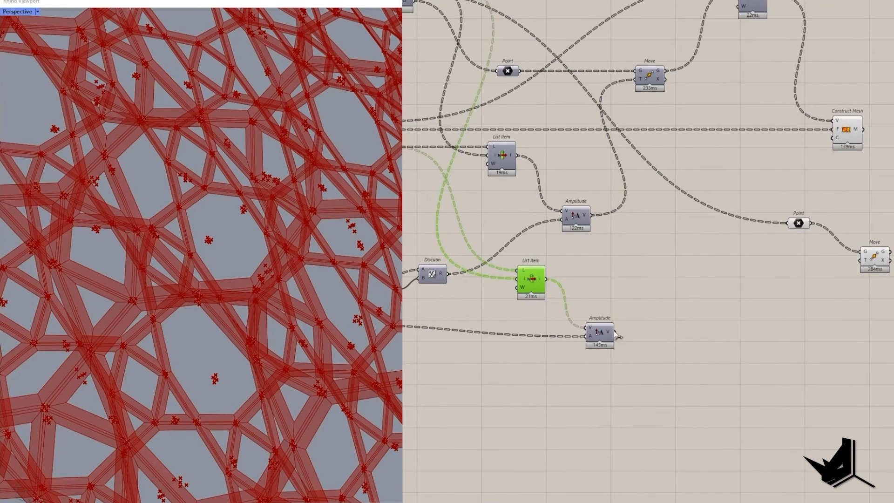
pyautogui.moveTo(825, 295); pyautogui.dragTo(860, 259)
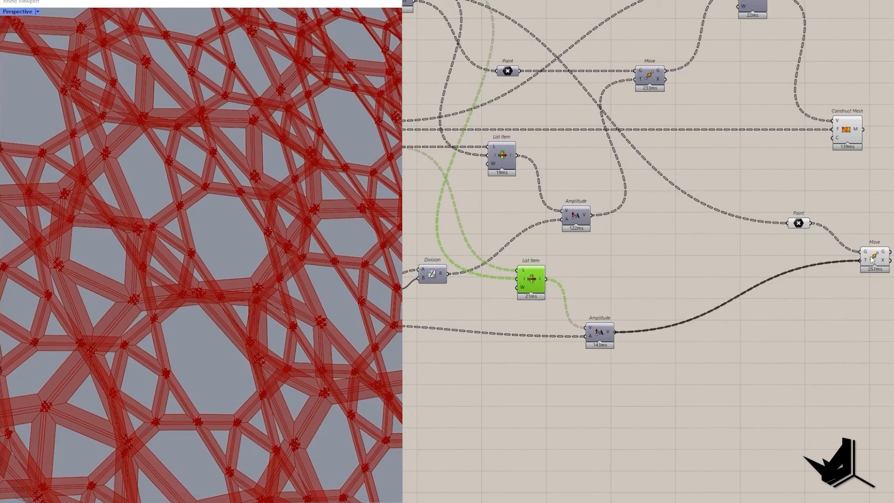
# Examine the moved clothed points against the lattice joints from several close-up angles
pyautogui.click(874, 256)
pyautogui.scroll(4, 336, 215)
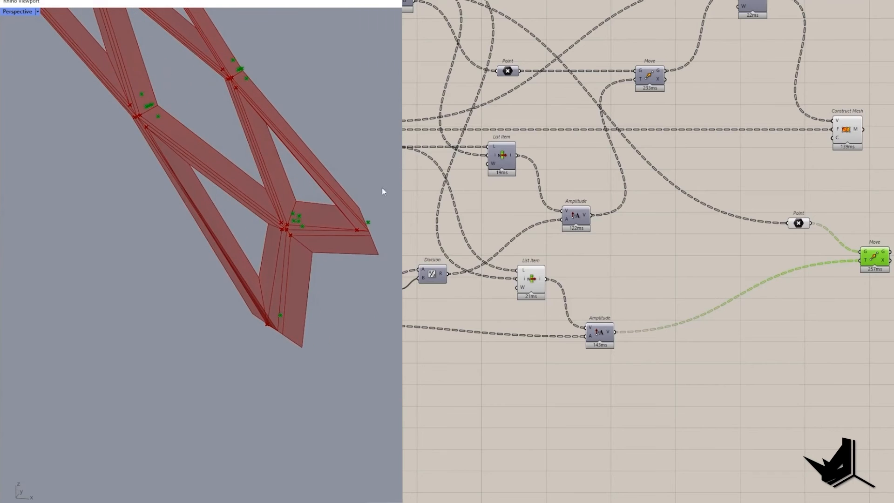
pyautogui.scroll(1, 371, 217)
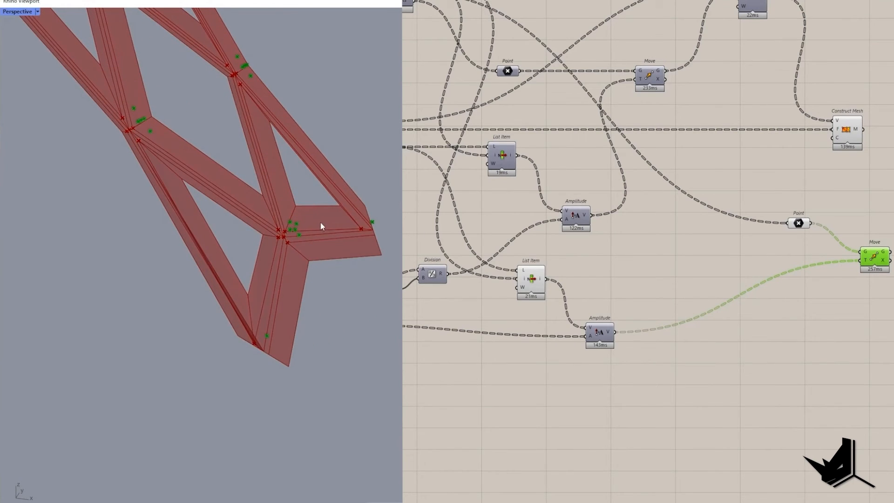
pyautogui.moveTo(321, 226); pyautogui.dragTo(338, 240, button='right')
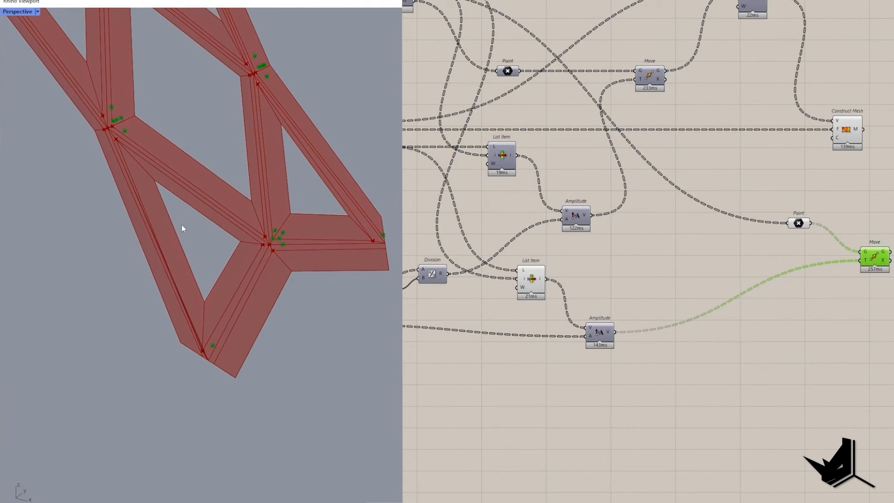
pyautogui.scroll(-3, 252, 214)
pyautogui.scroll(4, 320, 183)
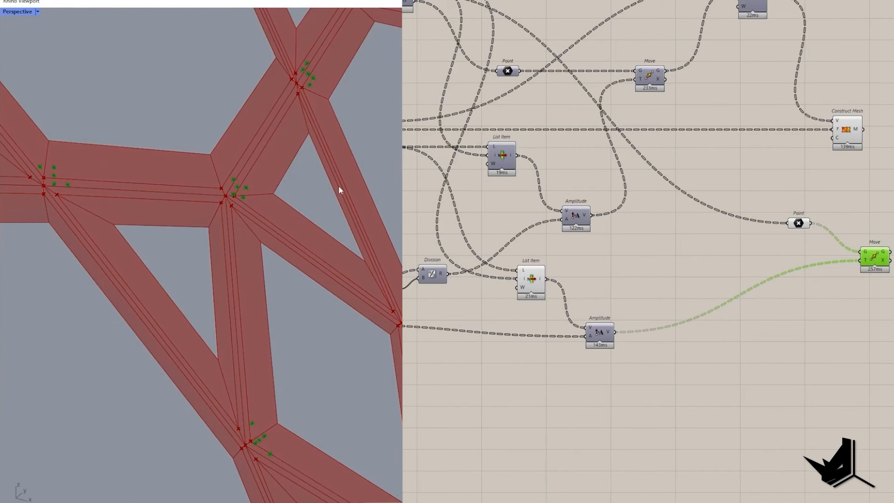
pyautogui.scroll(-3, 622, 219)
# Tidy the Point and Move components of the clothed points and add a second Replace Items component beside them
pyautogui.moveTo(568, 170); pyautogui.dragTo(546, 180, button='right')
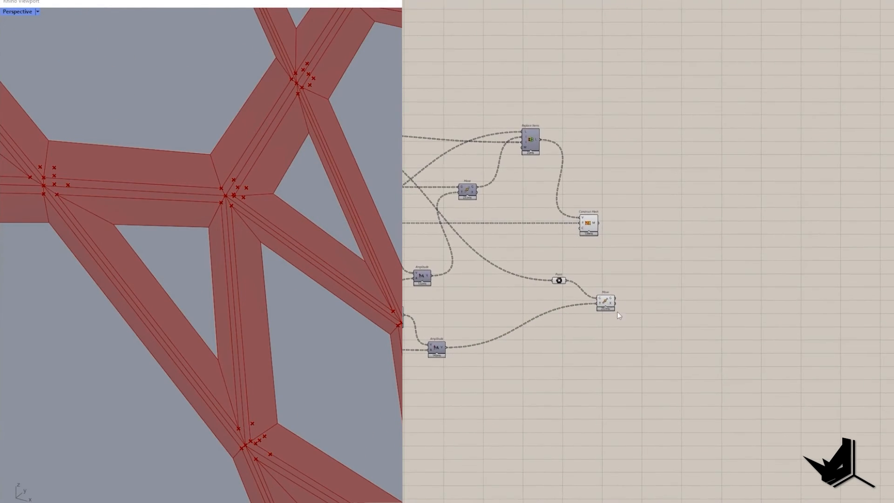
pyautogui.scroll(3, 616, 309)
pyautogui.moveTo(604, 299); pyautogui.dragTo(572, 315)
pyautogui.moveTo(515, 291); pyautogui.dragTo(600, 345)
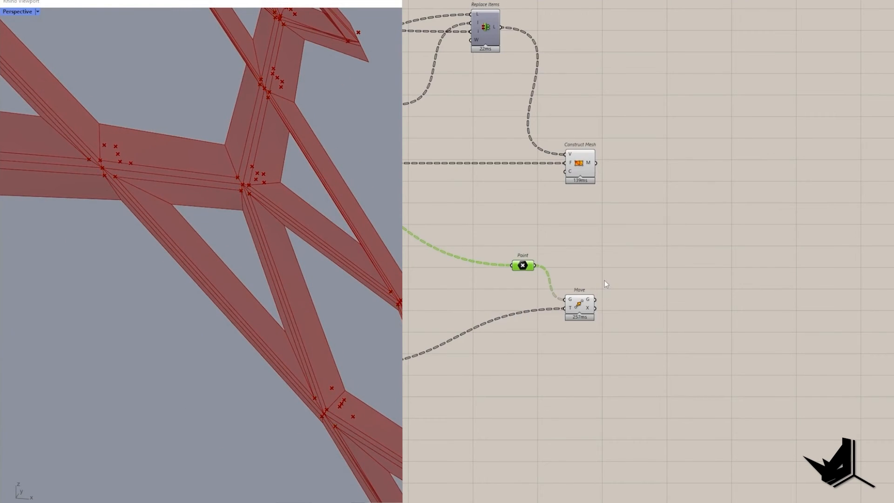
pyautogui.doubleClick(605, 280)
pyautogui.write('repla')
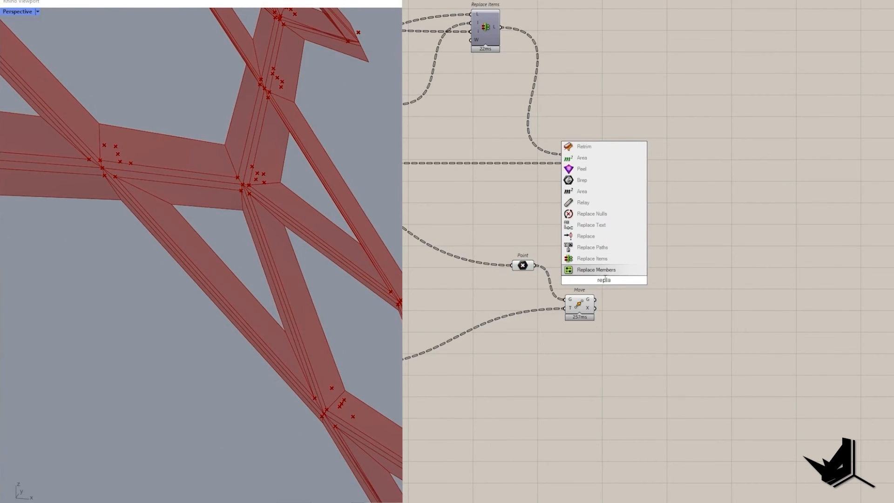
pyautogui.click(600, 260)
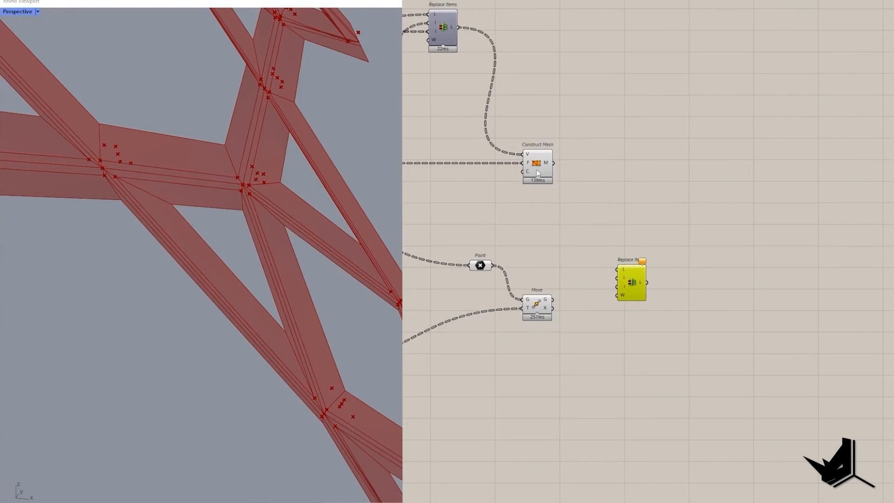
# Shift Construct Mesh aside and connect the first Replace Items output to the list input of the second Replace Items
pyautogui.moveTo(537, 170); pyautogui.dragTo(554, 170)
pyautogui.moveTo(535, 156); pyautogui.dragTo(763, 232, button='right')
pyautogui.scroll(-2, 763, 231)
pyautogui.click(426, 240)
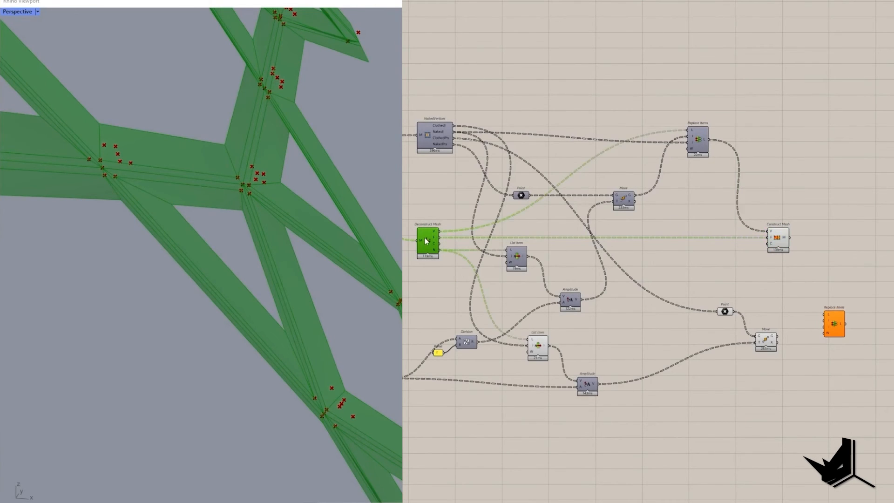
pyautogui.click(699, 135)
pyautogui.rightClick(703, 89)
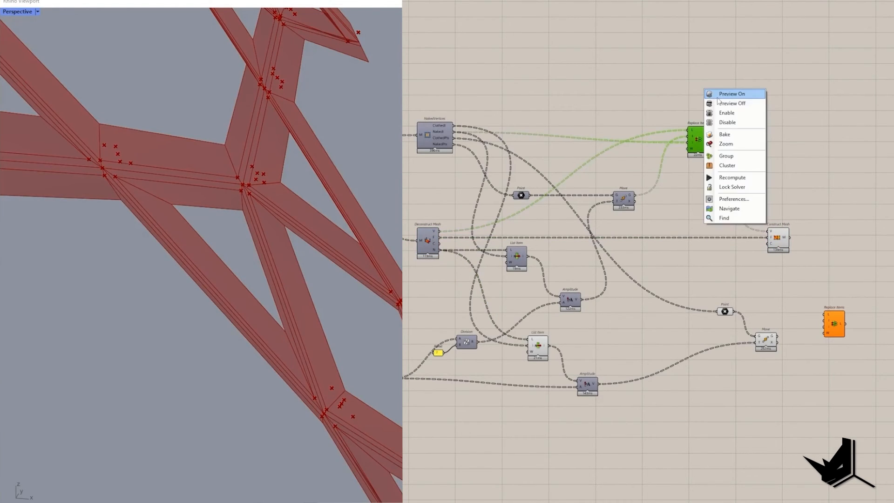
pyautogui.click(717, 153)
pyautogui.hotkey('ctrl', 'z')
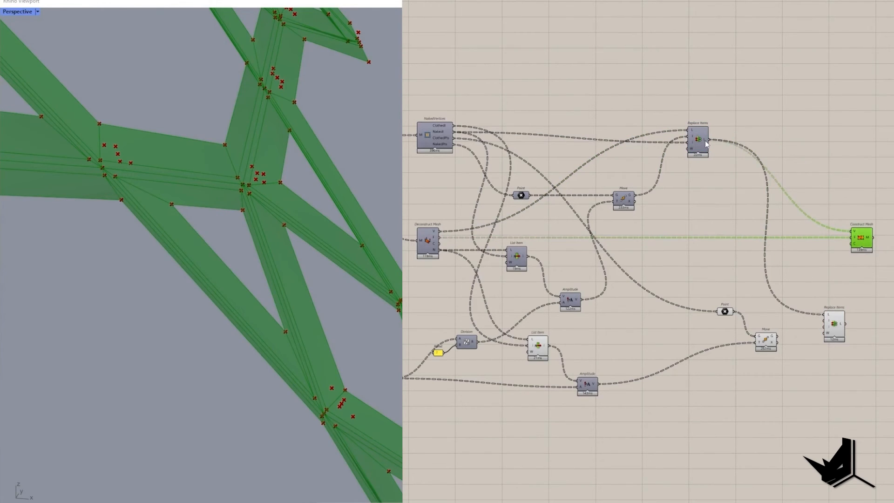
pyautogui.moveTo(707, 144)
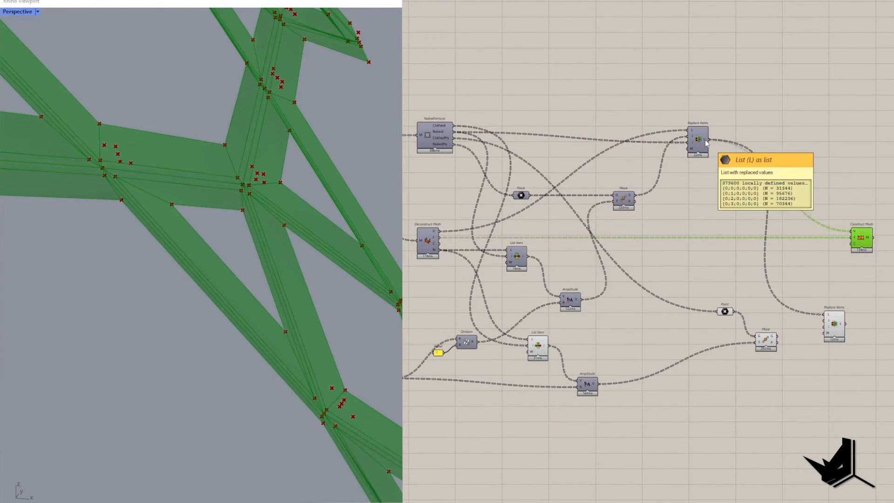
# Connect the moved clothed points as items and the Clothed indices as indices of the second Replace Items
pyautogui.moveTo(756, 291); pyautogui.dragTo(668, 283, button='right')
pyautogui.moveTo(689, 327); pyautogui.dragTo(743, 315)
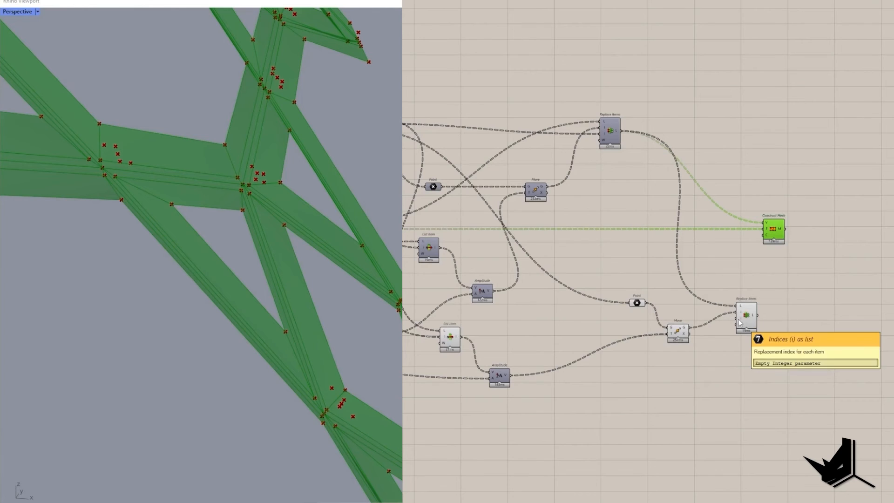
pyautogui.moveTo(740, 321); pyautogui.dragTo(721, 281)
# Add a second Construct Mesh using the second Replace Items list as vertices and the Deconstruct Mesh faces as faces
pyautogui.click(772, 282)
pyautogui.doubleClick(772, 282)
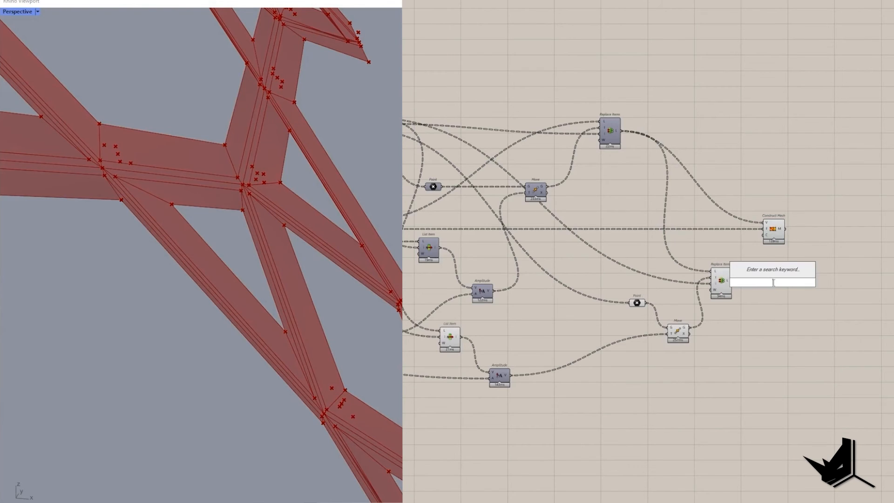
pyautogui.write('con mesh')
pyautogui.click(770, 250)
pyautogui.moveTo(764, 276); pyautogui.dragTo(424, 232)
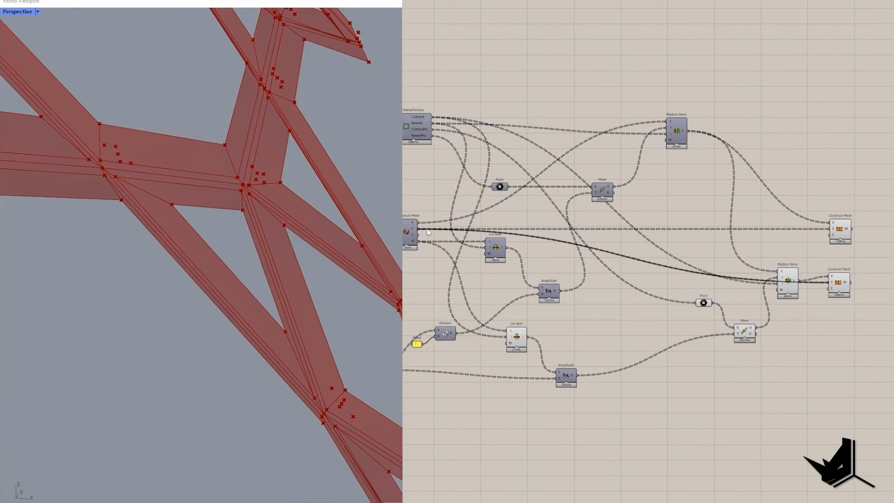
# Compare the previews of the two Construct Mesh components in the viewport
pyautogui.click(840, 287)
pyautogui.click(841, 234)
pyautogui.scroll(2, 787, 217)
pyautogui.click(852, 298)
pyautogui.moveTo(865, 240); pyautogui.dragTo(750, 240, button='right')
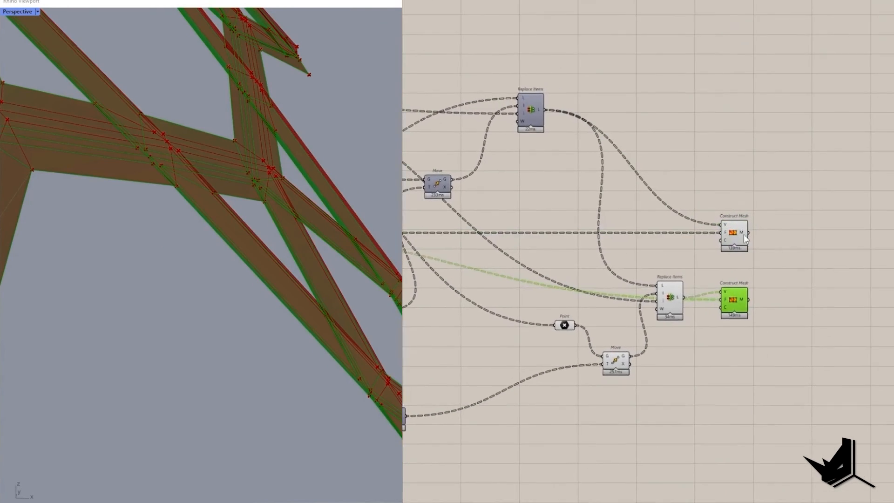
# Add a Merge component and connect the first Construct Mesh to D1 and the second to D2
pyautogui.scroll(1, 778, 267)
pyautogui.click(779, 267)
pyautogui.doubleClick(779, 267)
pyautogui.write('mer')
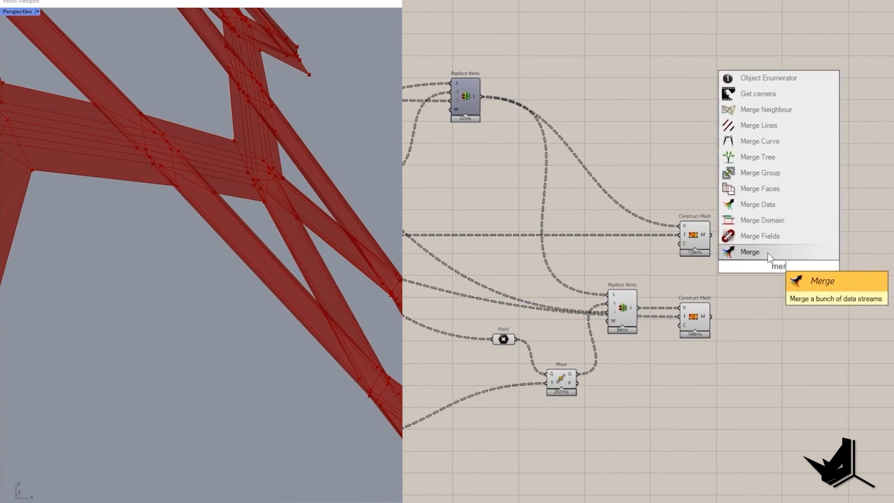
pyautogui.click(767, 257)
pyautogui.moveTo(763, 258); pyautogui.dragTo(711, 236)
pyautogui.moveTo(762, 266); pyautogui.dragTo(712, 317)
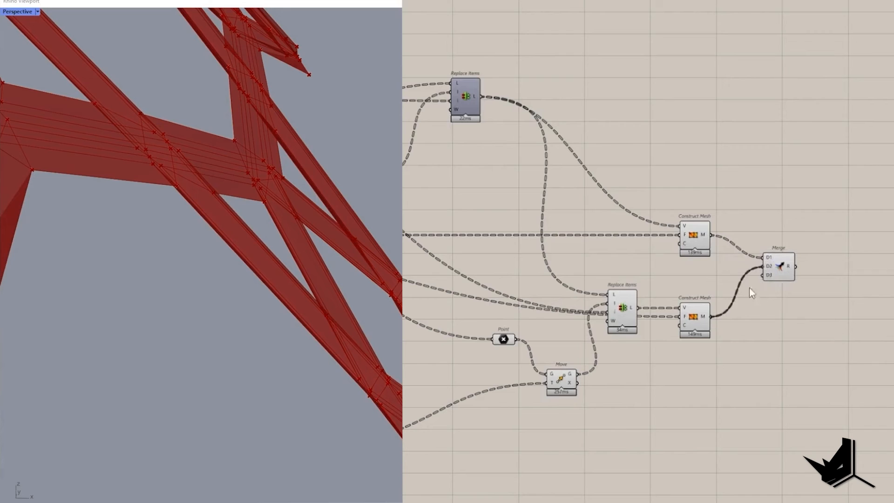
# Add a Param Viewer above the Merge component and connect the merged result to it
pyautogui.click(784, 266)
pyautogui.scroll(5, 789, 270)
pyautogui.moveTo(790, 271); pyautogui.dragTo(551, 300, button='right')
pyautogui.moveTo(552, 289)
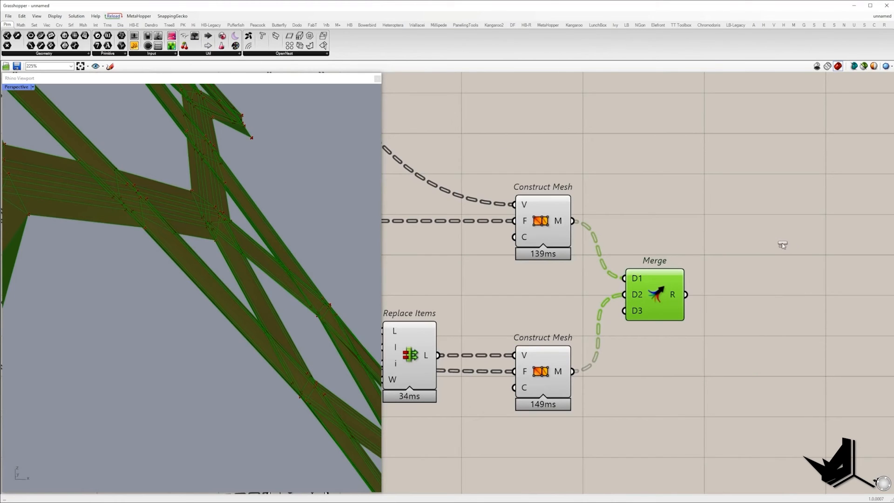
pyautogui.click(807, 242)
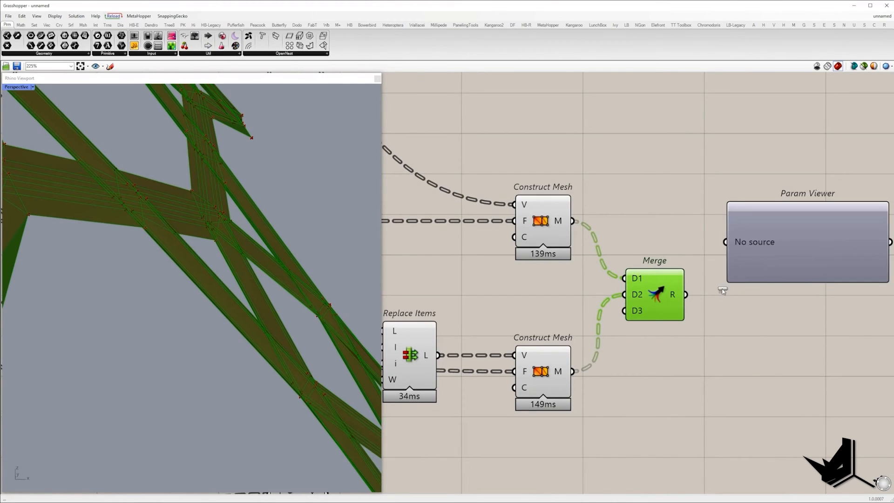
pyautogui.click(692, 294)
pyautogui.moveTo(686, 294); pyautogui.dragTo(727, 242)
pyautogui.moveTo(779, 227); pyautogui.dragTo(788, 169)
pyautogui.moveTo(788, 169); pyautogui.dragTo(698, 181, button='right')
# Simplify the data paths of the Merge inputs D1 and D2
pyautogui.rightClick(543, 289)
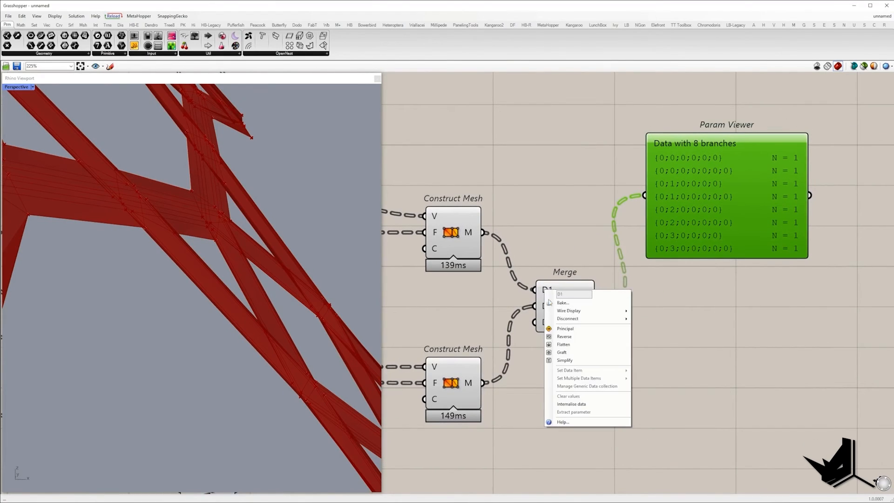
pyautogui.click(559, 358)
pyautogui.rightClick(532, 307)
pyautogui.click(552, 378)
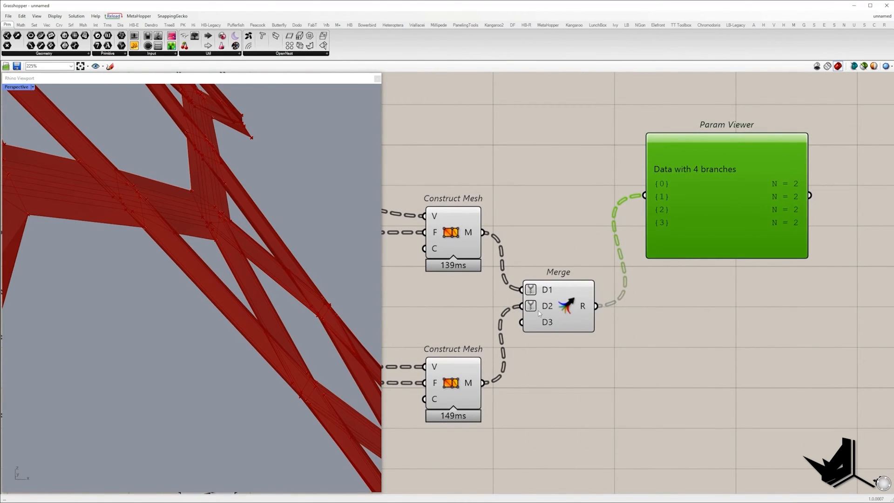
# Add a Mesh Join component for the merged meshes and feed its output to the Param Viewer
pyautogui.moveTo(734, 208); pyautogui.dragTo(752, 203)
pyautogui.moveTo(613, 363); pyautogui.dragTo(568, 378, button='right')
pyautogui.click(692, 350)
pyautogui.doubleClick(685, 349)
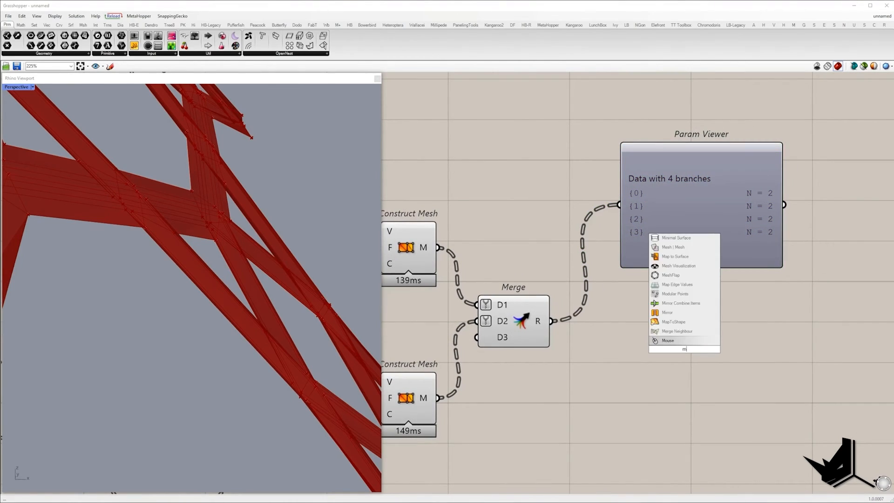
pyautogui.write('joi')
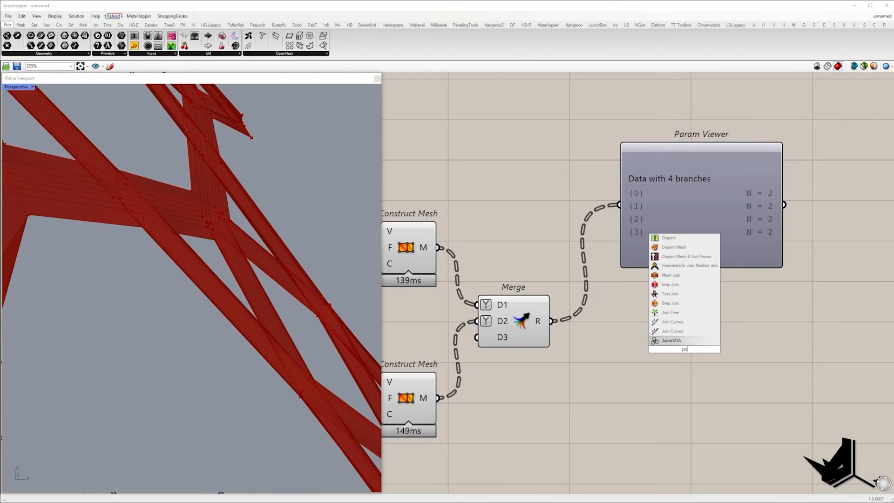
pyautogui.click(671, 275)
pyautogui.moveTo(497, 106); pyautogui.dragTo(702, 214)
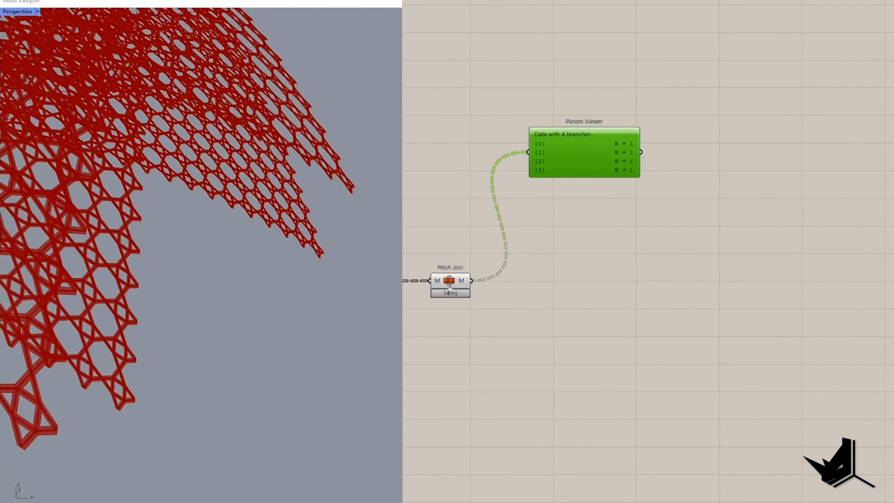
# Bake the joined meshes and examine the shaded lattice struts from several angles
pyautogui.moveTo(452, 280); pyautogui.dragTo(496, 285, button='right')
pyautogui.rightClick(495, 284)
pyautogui.scroll(-5, 321, 265)
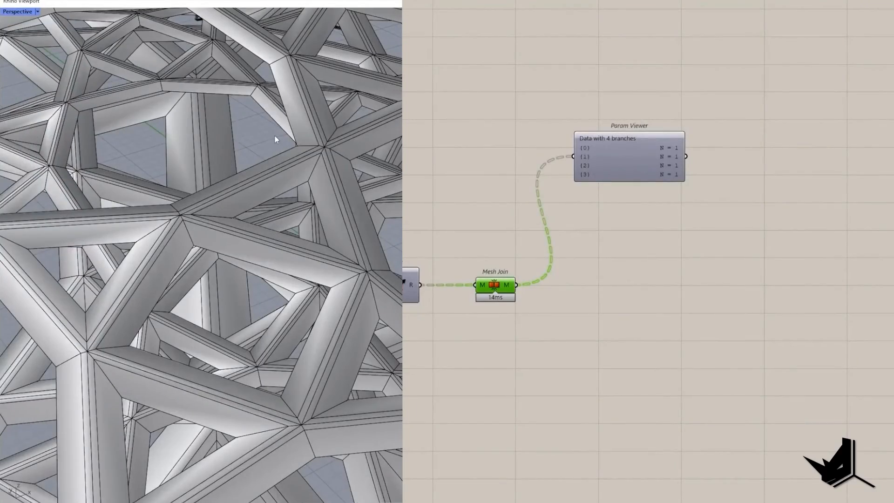
pyautogui.moveTo(275, 136); pyautogui.dragTo(301, 182, button='right')
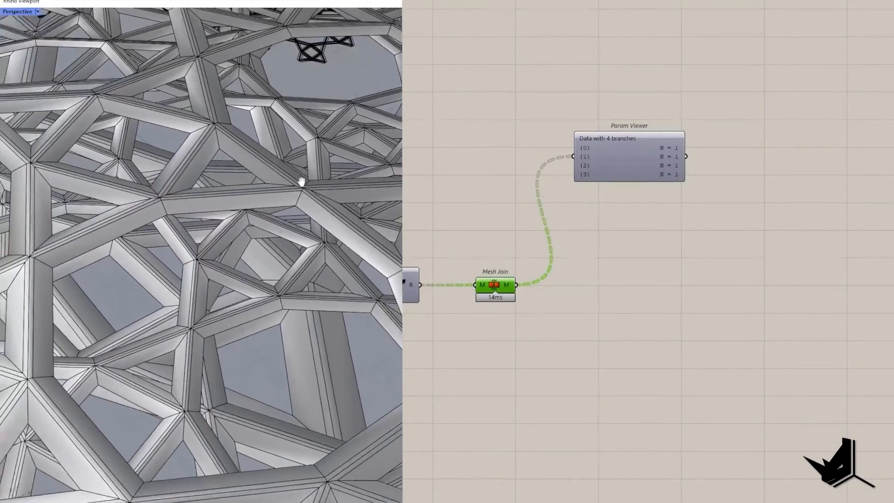
pyautogui.scroll(2, 230, 152)
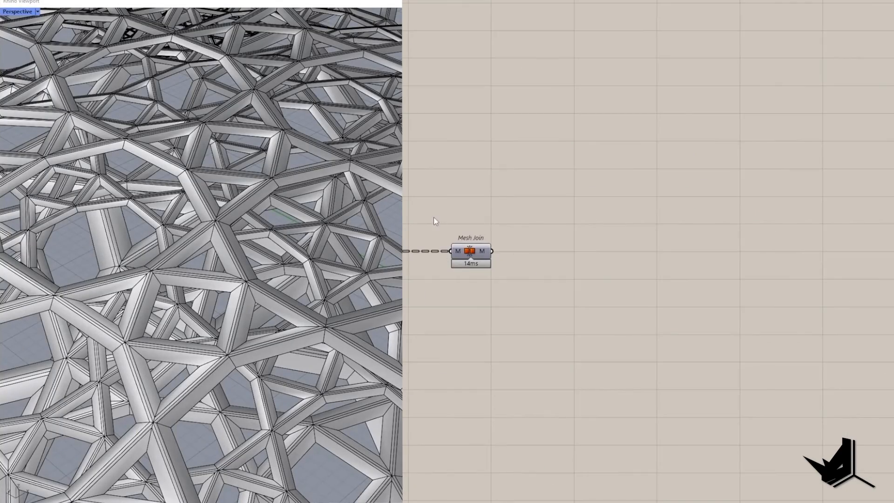
# Add a Mesh Explode component beside the Mesh Join component
pyautogui.moveTo(435, 219); pyautogui.dragTo(494, 231)
pyautogui.doubleClick(539, 200)
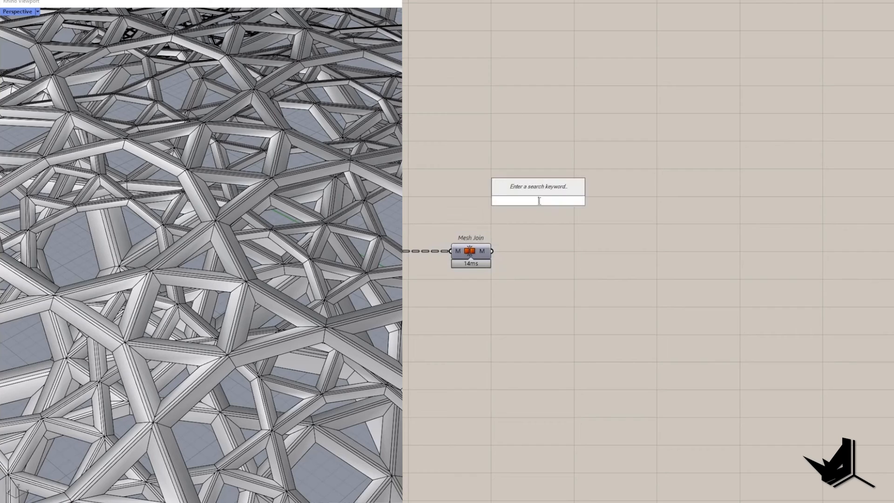
pyautogui.write('mesh expl')
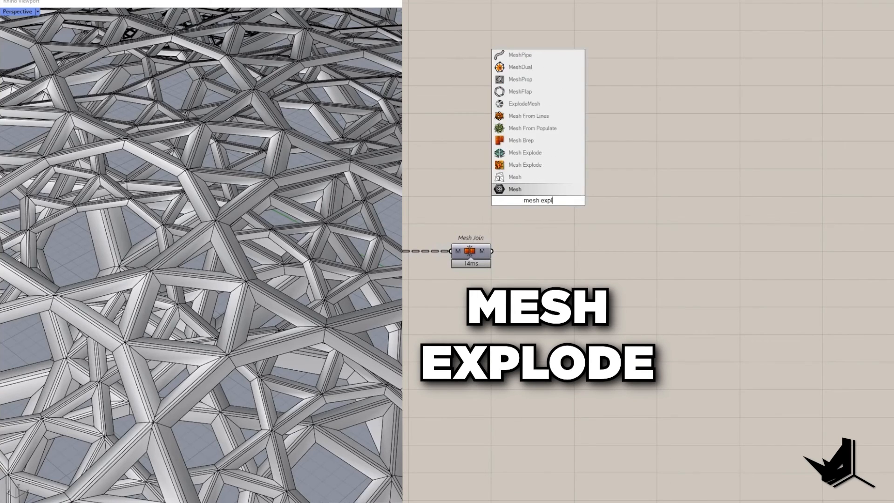
pyautogui.click(548, 191)
pyautogui.rightClick(616, 182)
pyautogui.click(633, 204)
# Add a second Mesh Join, chain the joined meshes through Mesh Explode into it, and align the components in a row
pyautogui.doubleClick(604, 239)
pyautogui.write('mesh')
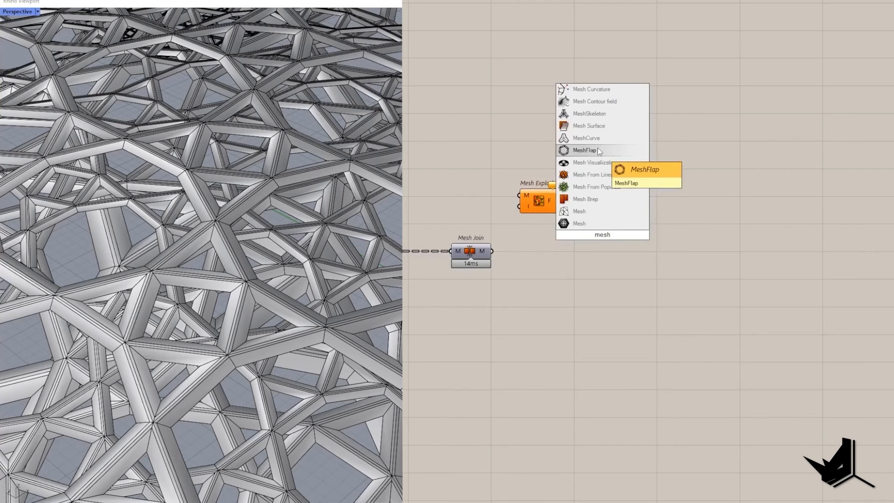
pyautogui.write(' join')
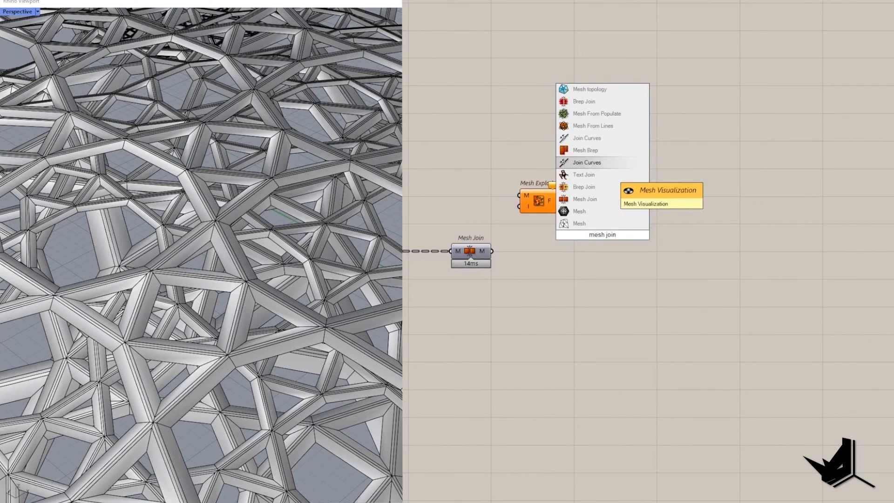
pyautogui.click(610, 198)
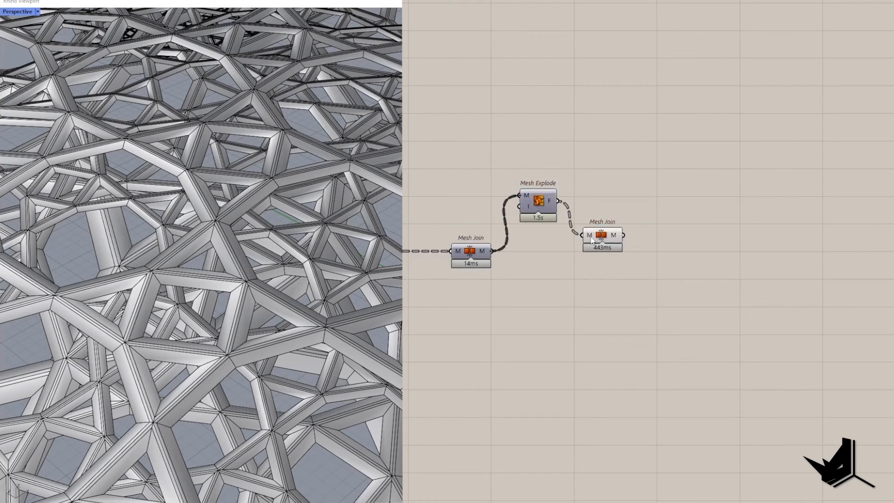
pyautogui.moveTo(540, 206); pyautogui.dragTo(539, 263)
pyautogui.moveTo(602, 235); pyautogui.dragTo(604, 256)
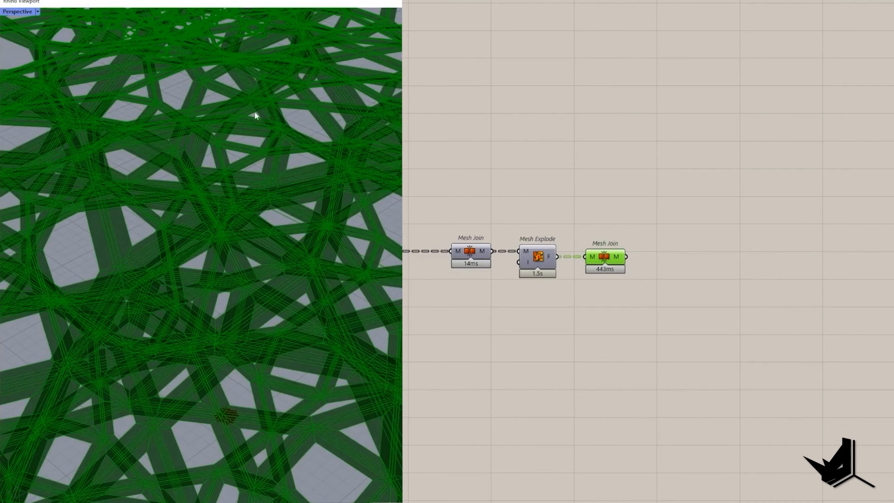
# Add a Unify Mesh component for the second Mesh Join's output, align the two, and hide the Mesh Join preview
pyautogui.middleClick(657, 255)
pyautogui.doubleClick(620, 227)
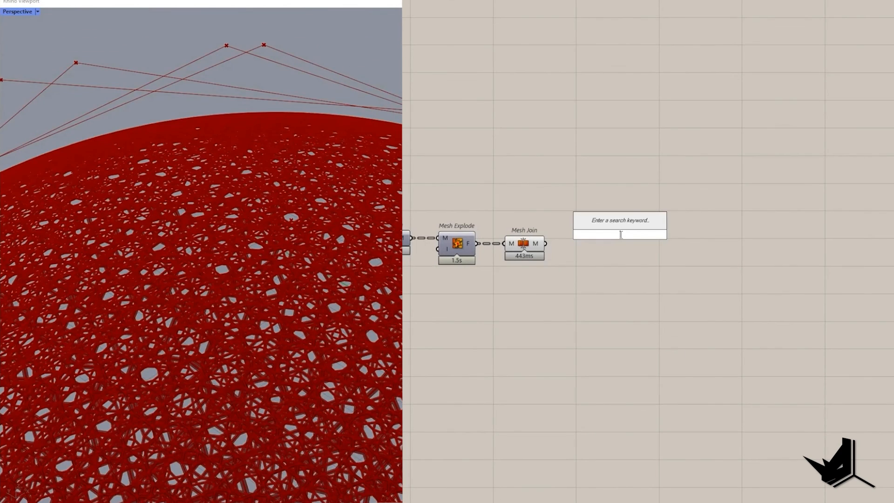
pyautogui.write('uni')
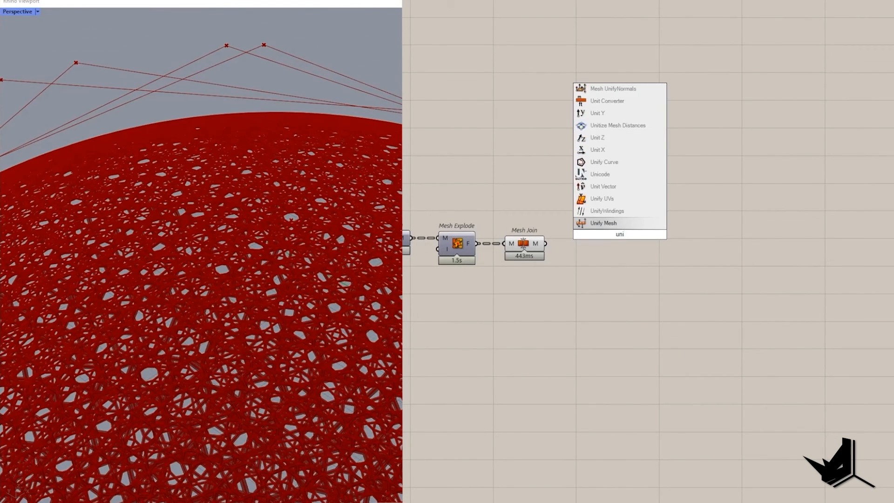
pyautogui.click(603, 223)
pyautogui.scroll(1, 553, 246)
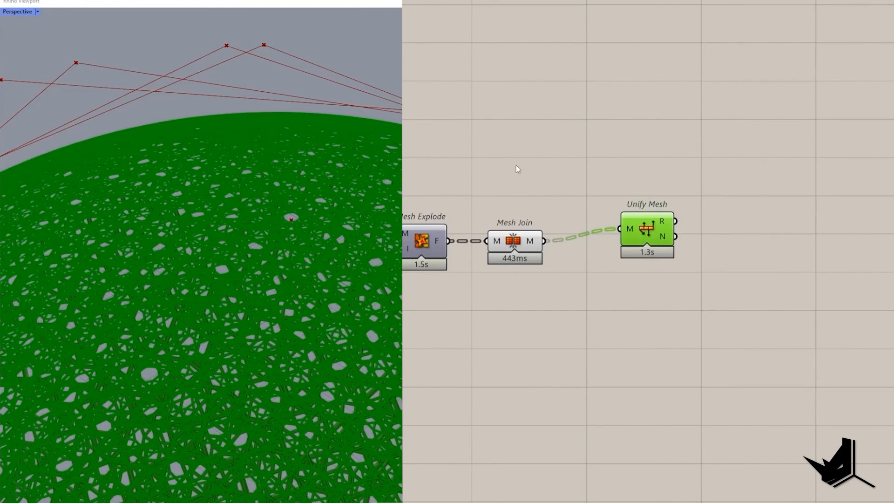
pyautogui.hotkey('ctrl', 'q')
pyautogui.click(640, 244)
pyautogui.middleClick(642, 219)
pyautogui.click(639, 189)
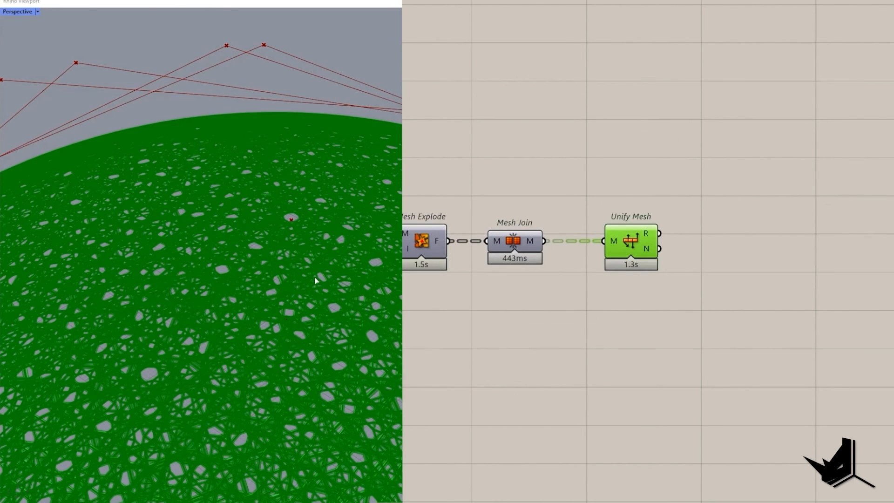
# Switch the Unify Mesh preview off and back on, and examine the whole dome lattice from several angles
pyautogui.middleClick(606, 186)
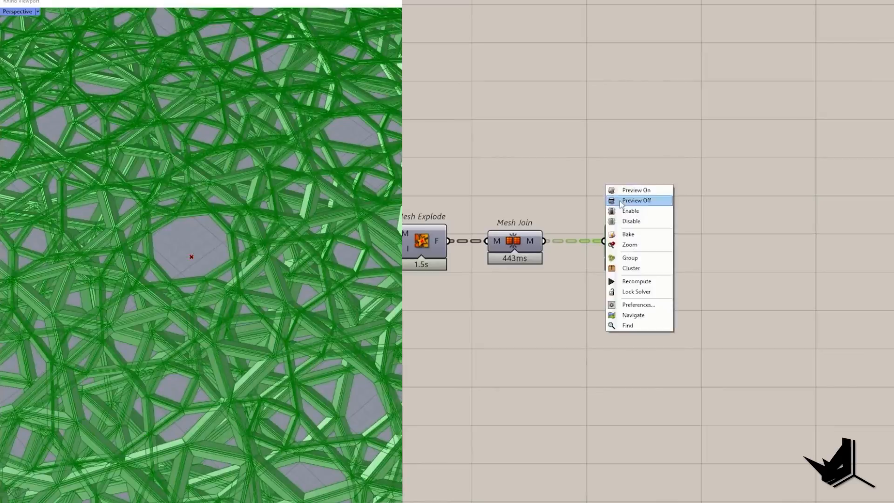
pyautogui.click(636, 200)
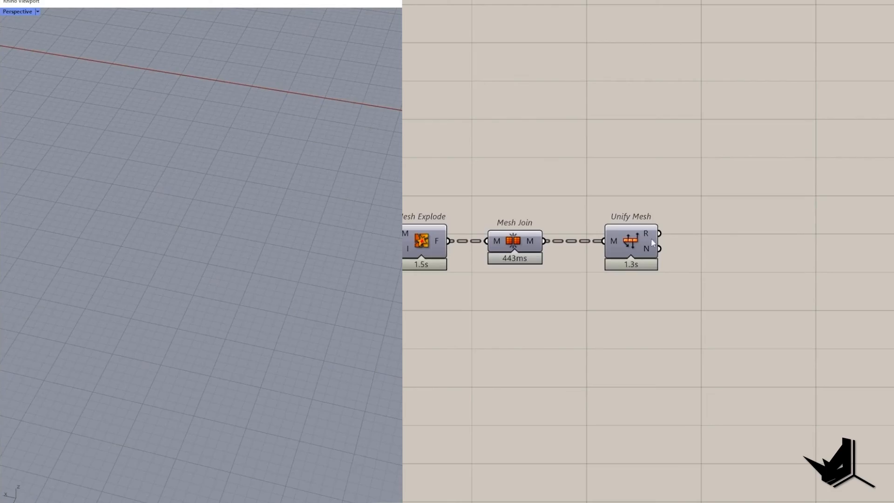
pyautogui.click(650, 243)
pyautogui.rightClick(708, 209)
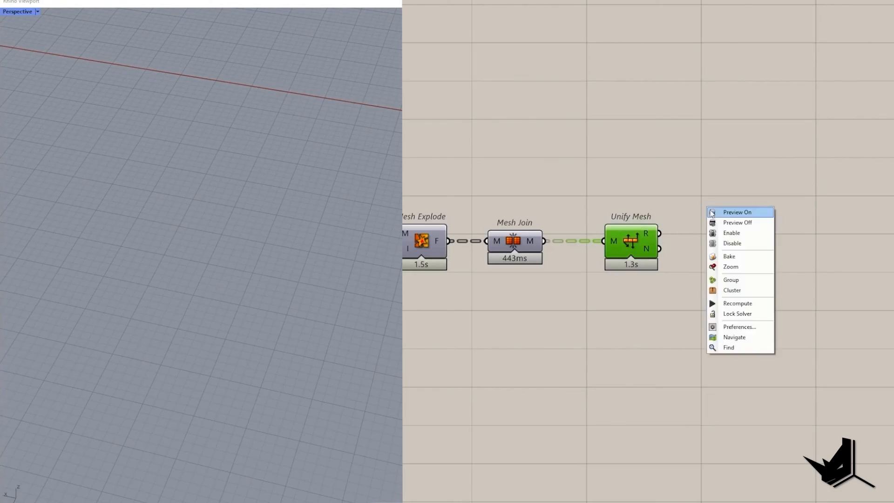
pyautogui.click(727, 212)
pyautogui.click(598, 198)
pyautogui.scroll(-8, 202, 289)
pyautogui.moveTo(201, 289); pyautogui.dragTo(286, 300, button='right')
pyautogui.scroll(6, 287, 300)
pyautogui.scroll(-8, 287, 302)
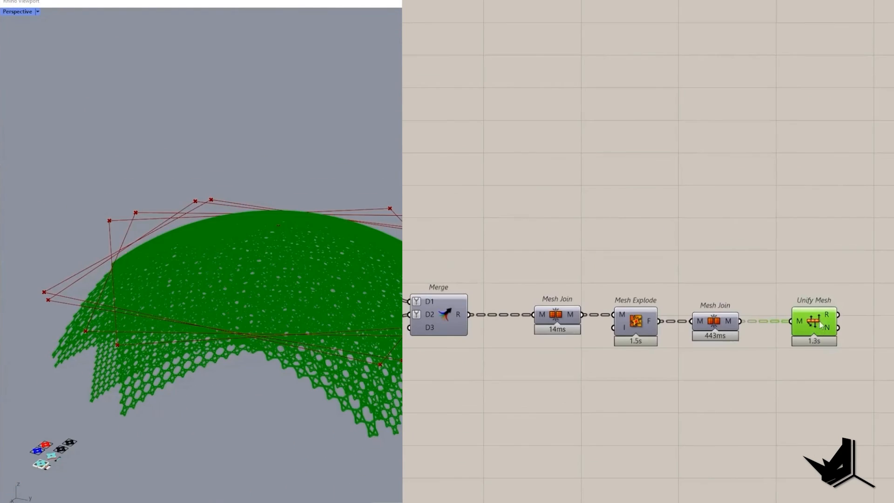
pyautogui.moveTo(267, 244); pyautogui.dragTo(168, 256, button='right')
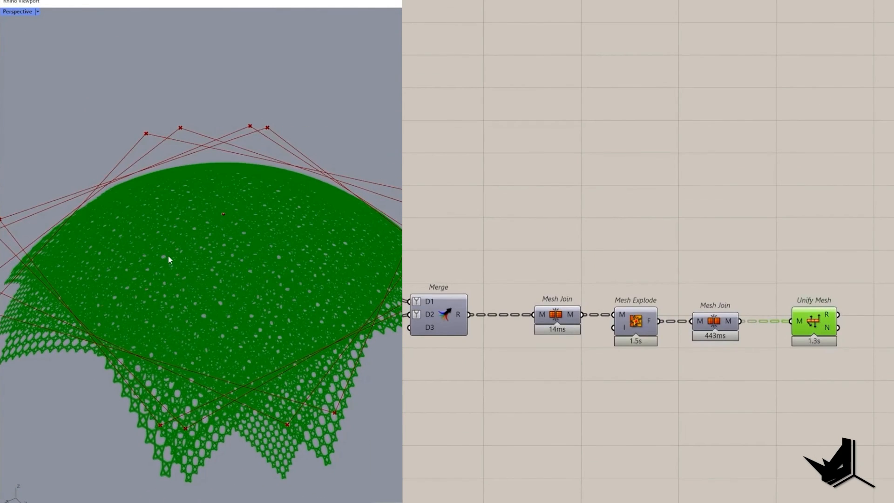
pyautogui.moveTo(286, 257); pyautogui.dragTo(302, 262, button='right')
# Turn on the preview of the base Circle component near the start of the definition
pyautogui.moveTo(649, 230); pyautogui.dragTo(874, 255, button='right')
pyautogui.scroll(-9, 861, 255)
pyautogui.moveTo(513, 193); pyautogui.dragTo(820, 266, button='right')
pyautogui.scroll(6, 820, 266)
pyautogui.scroll(-4, 820, 267)
pyautogui.moveTo(608, 225); pyautogui.dragTo(642, 225, button='right')
pyautogui.scroll(6, 642, 225)
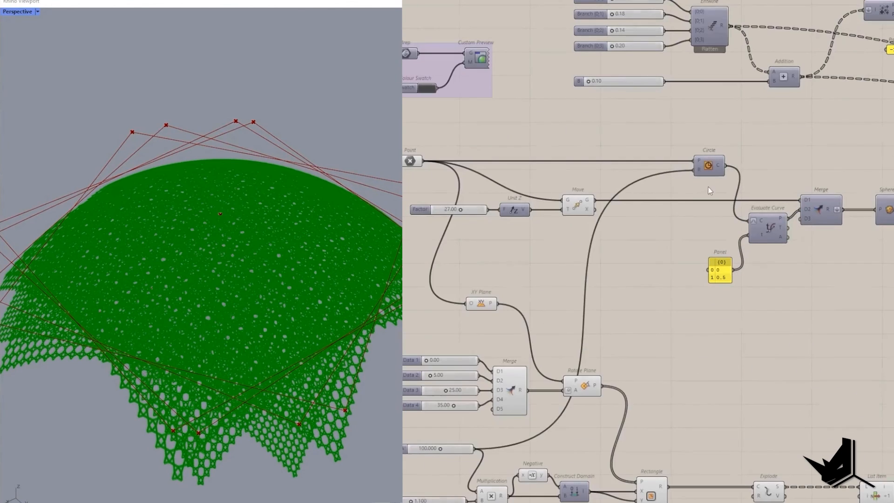
pyautogui.click(709, 166)
pyautogui.middleClick(759, 153)
pyautogui.click(768, 160)
pyautogui.moveTo(307, 178); pyautogui.dragTo(272, 168, button='right')
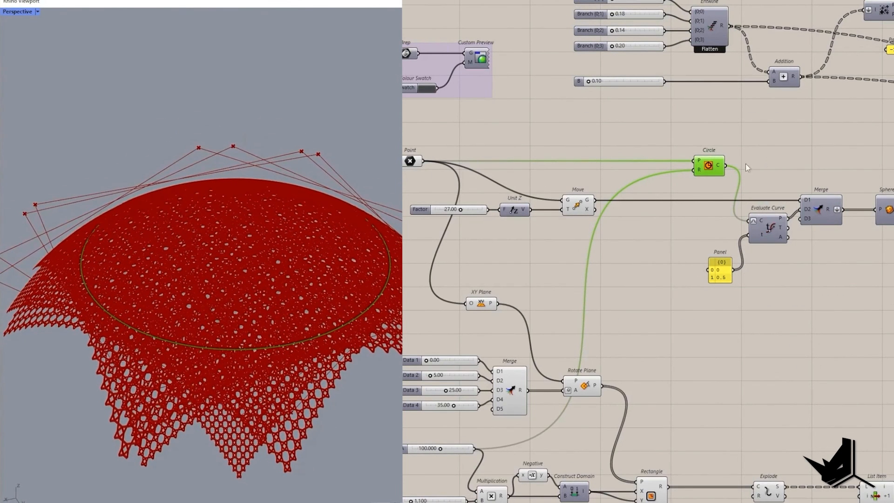
# Add a Scale component, feeding the Circle into its geometry input and the base Point into its center input
pyautogui.click(775, 141)
pyautogui.doubleClick(775, 140)
pyautogui.write('scale')
pyautogui.click(759, 105)
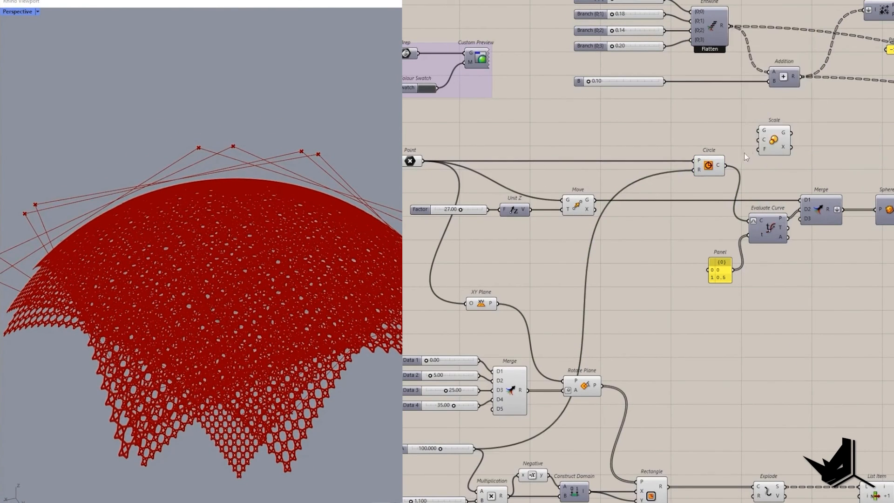
pyautogui.scroll(3, 736, 160)
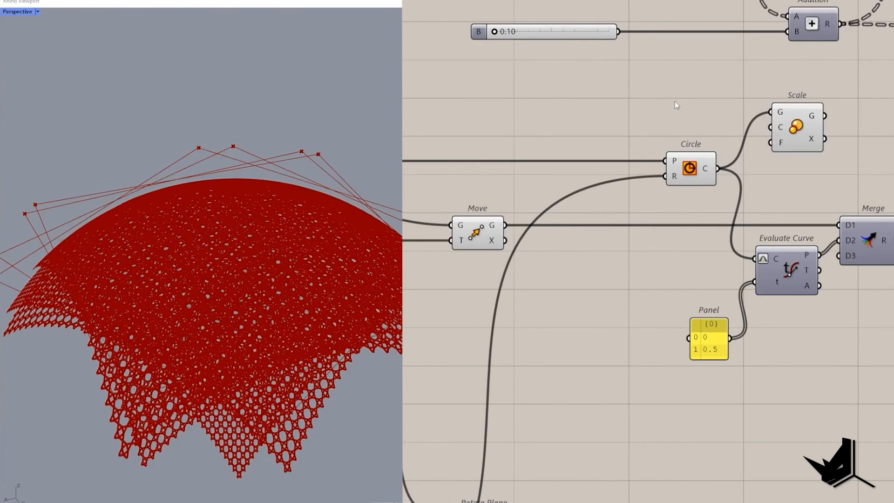
pyautogui.scroll(-2, 687, 169)
pyautogui.moveTo(771, 128); pyautogui.dragTo(427, 161)
pyautogui.click(411, 162)
pyautogui.scroll(-2, 782, 147)
pyautogui.scroll(3, 792, 142)
pyautogui.click(836, 138)
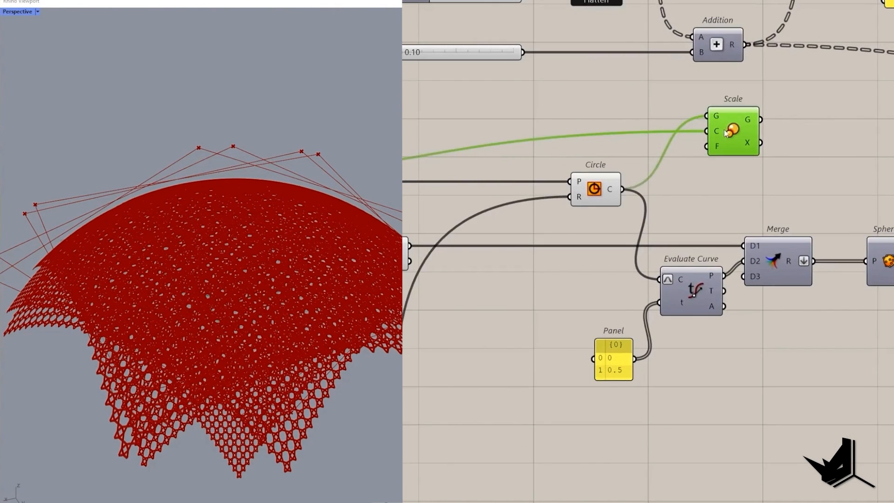
# Set the circle's scale factor to 2 with a Panel, and move the Panel and Scale above the Unify Mesh chain
pyautogui.doubleClick(627, 113)
pyautogui.write('2')
pyautogui.press('Return')
pyautogui.moveTo(640, 109); pyautogui.dragTo(707, 146)
pyautogui.moveTo(780, 163); pyautogui.dragTo(623, 96)
pyautogui.moveTo(722, 137); pyautogui.dragTo(884, 209)
pyautogui.scroll(-7, 861, 209)
pyautogui.moveTo(875, 210); pyautogui.dragTo(460, 203, button='right')
pyautogui.scroll(4, 460, 203)
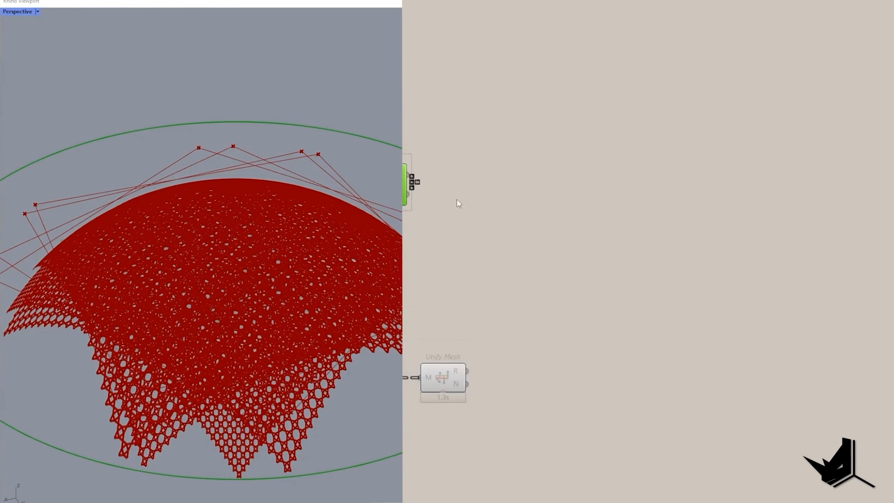
pyautogui.doubleClick(615, 212)
pyautogui.click(531, 201)
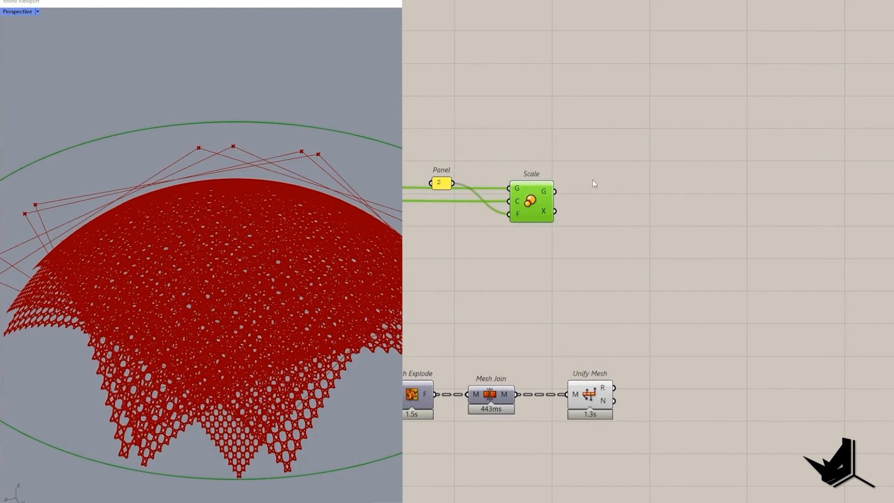
# Add a Boundary Surfaces component and connect the scaled circle to its edges input
pyautogui.doubleClick(634, 177)
pyautogui.write('bound')
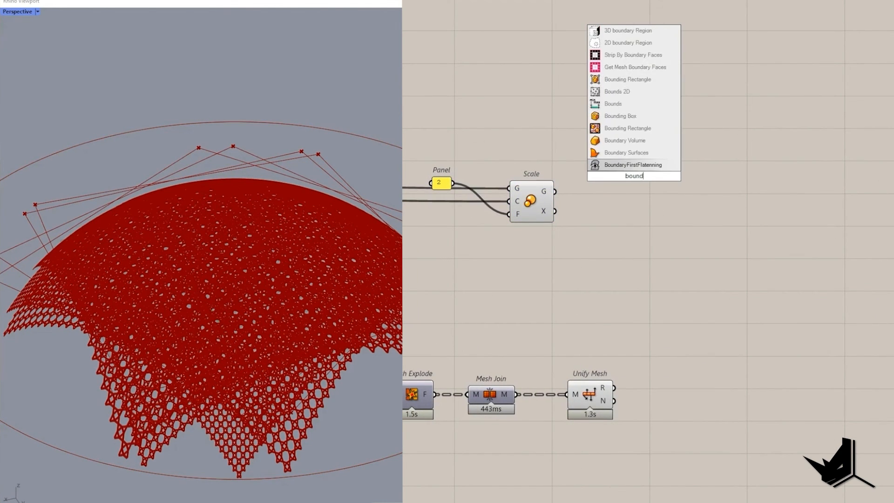
pyautogui.click(624, 153)
pyautogui.moveTo(555, 192); pyautogui.dragTo(621, 191)
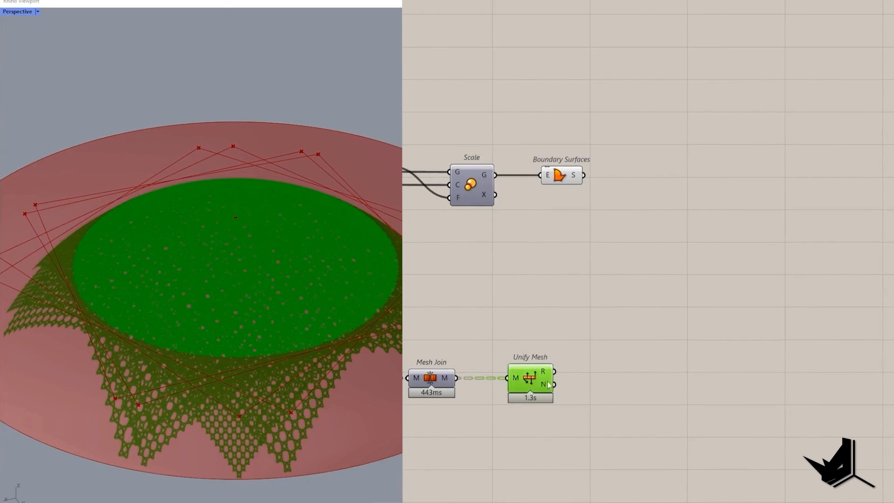
# Add a Mesh Split component that cuts the Unify Mesh result with the circular boundary surface
pyautogui.moveTo(528, 380); pyautogui.dragTo(569, 380)
pyautogui.doubleClick(628, 307)
pyautogui.write('mesh split')
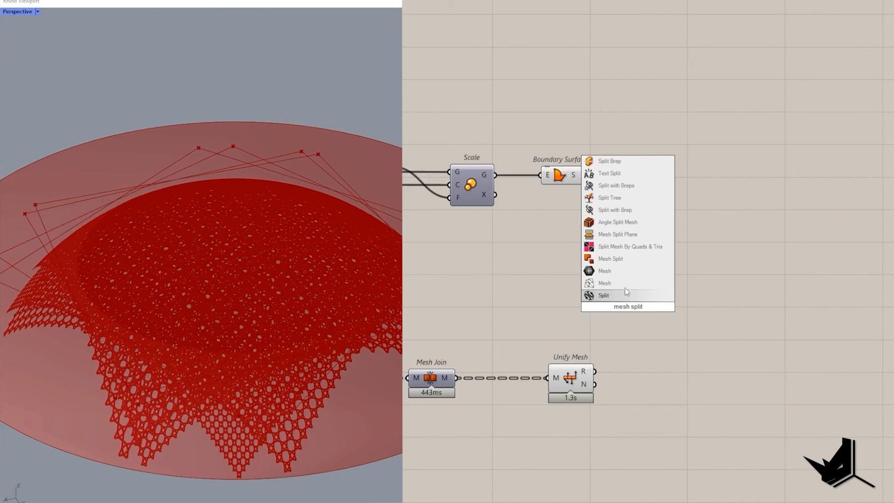
pyautogui.click(614, 258)
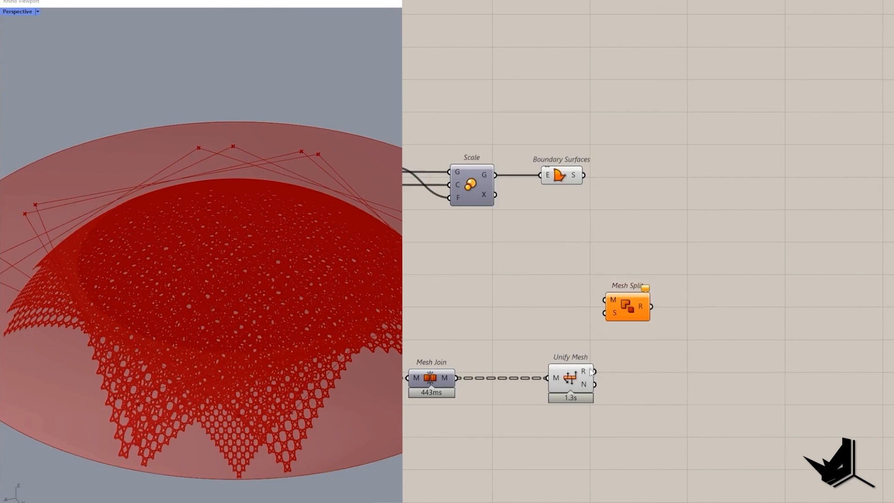
pyautogui.moveTo(614, 313); pyautogui.dragTo(585, 177)
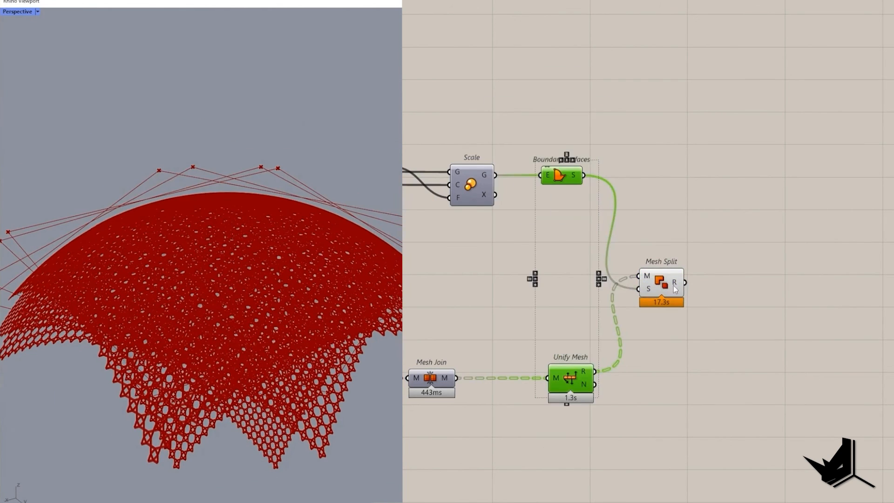
# Add a List Item for the Mesh Split result and drive its index with an integer slider set to 1
pyautogui.scroll(3, 674, 286)
pyautogui.doubleClick(671, 232)
pyautogui.write('item')
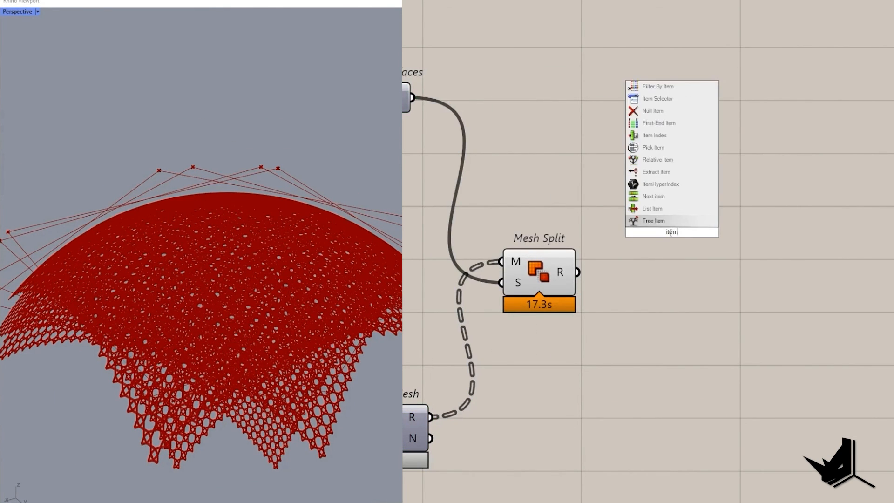
pyautogui.click(651, 208)
pyautogui.doubleClick(631, 371)
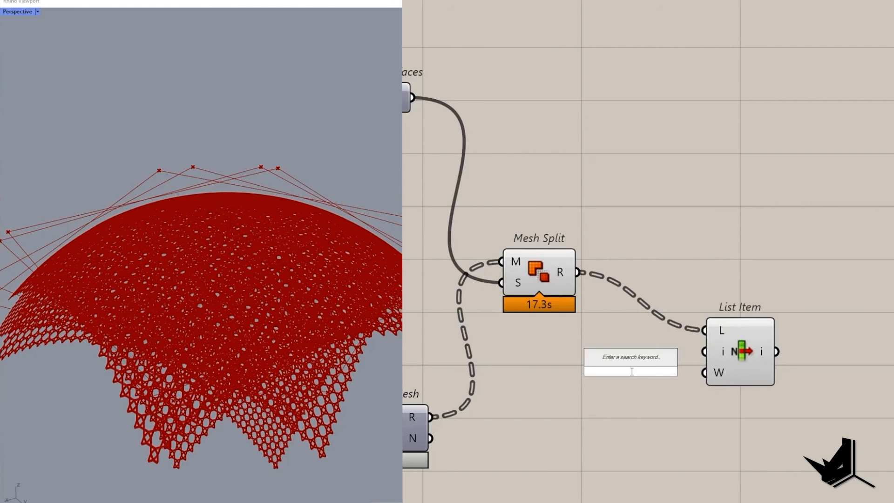
pyautogui.write('0')
pyautogui.press('Return')
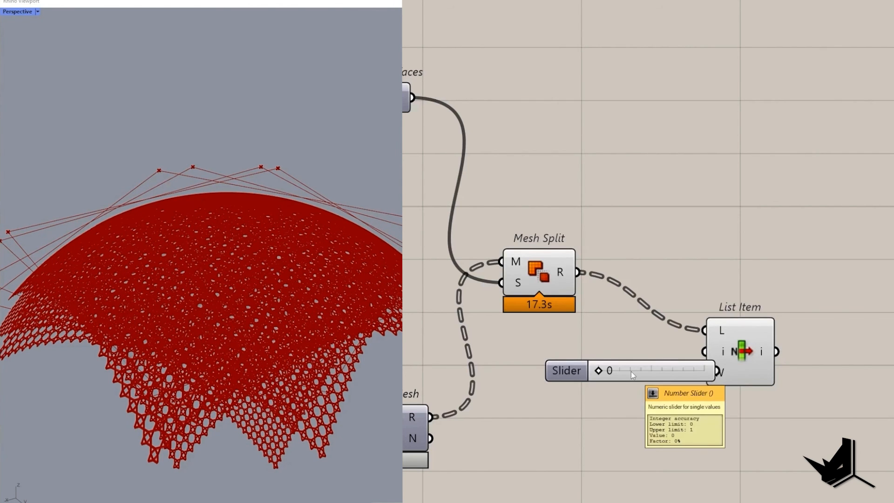
pyautogui.doubleClick(631, 371)
pyautogui.write('1')
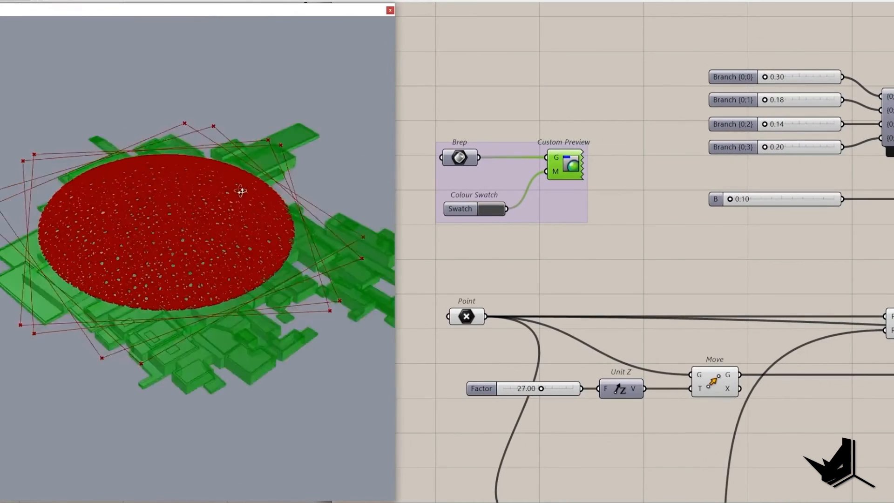
# Examine the trimmed dome above the surrounding buildings and bake the mesh from List Item
pyautogui.scroll(4, 295, 256)
pyautogui.moveTo(261, 289); pyautogui.dragTo(258, 230, button='right')
pyautogui.scroll(-8, 295, 256)
pyautogui.scroll(5, 258, 229)
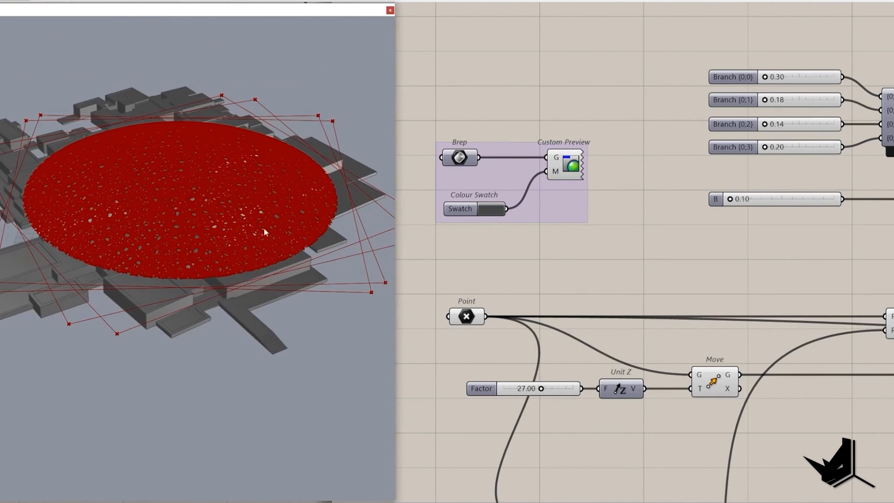
pyautogui.moveTo(281, 263); pyautogui.dragTo(154, 261, button='right')
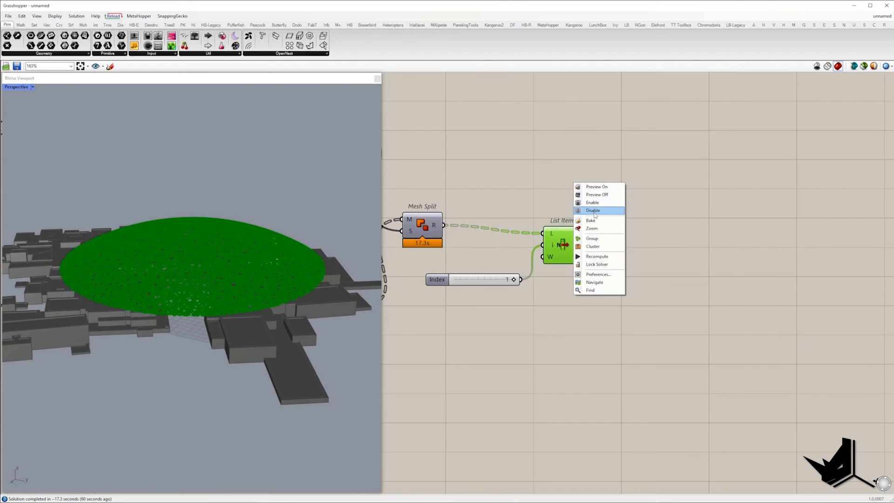
pyautogui.click(591, 228)
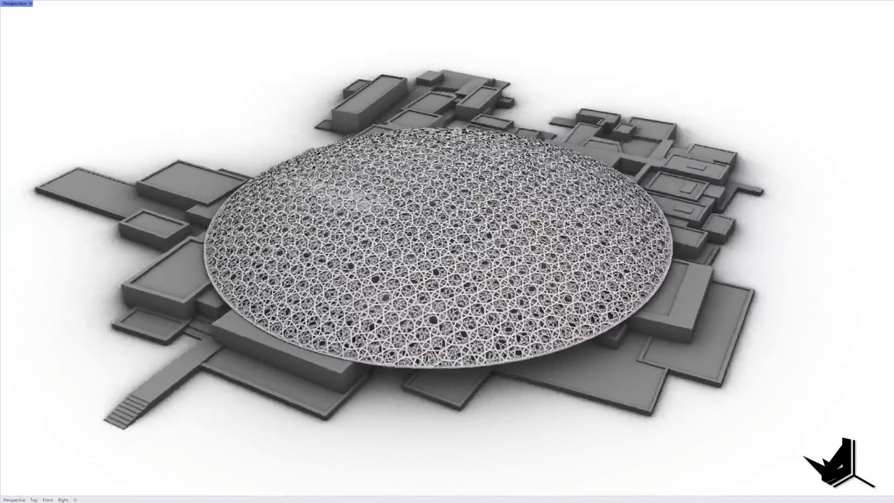
# Examine the baked dome lattice over the building complex in the rendered view, from afar and up close
pyautogui.moveTo(356, 318); pyautogui.dragTo(321, 251, button='right')
pyautogui.scroll(3, 416, 260)
pyautogui.scroll(10, 416, 260)
pyautogui.scroll(-10, 433, 259)
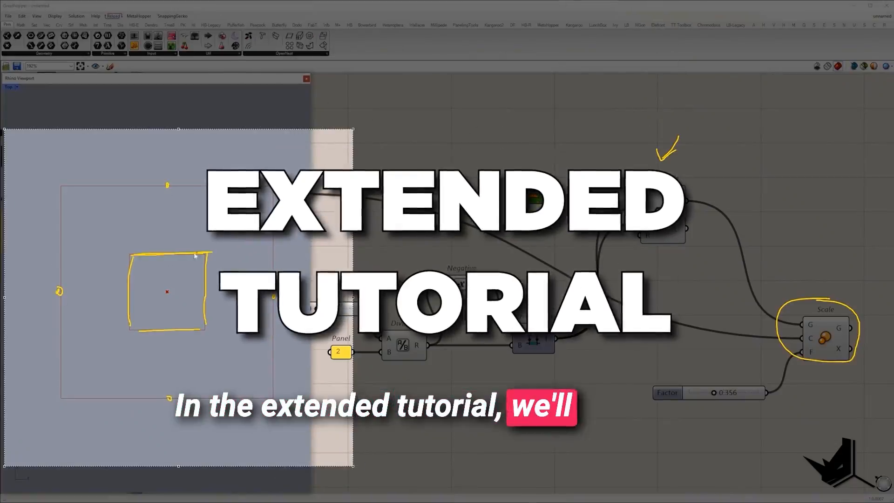
pyautogui.moveTo(194, 254); pyautogui.dragTo(119, 254)
pyautogui.moveTo(117, 242)
pyautogui.mouseDown()
pyautogui.moveTo(111, 249)
pyautogui.moveTo(166, 185)
pyautogui.mouseUp()
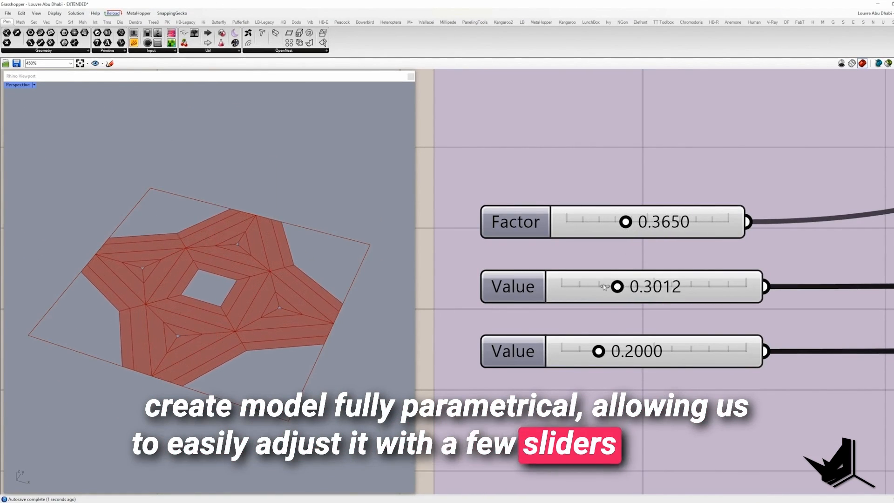
pyautogui.moveTo(579, 287); pyautogui.dragTo(581, 290)
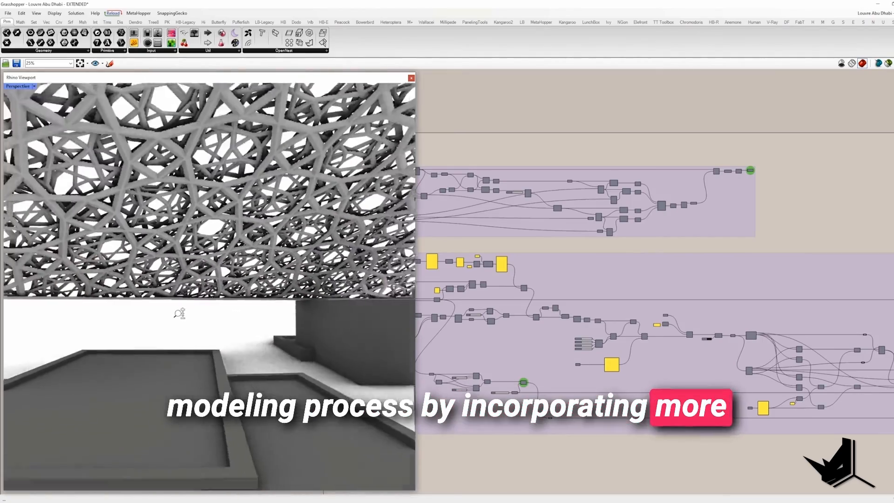
pyautogui.keyDown('shift'); pyautogui.moveTo(180, 313); pyautogui.dragTo(161, 214, button='right'); pyautogui.keyUp('shift')
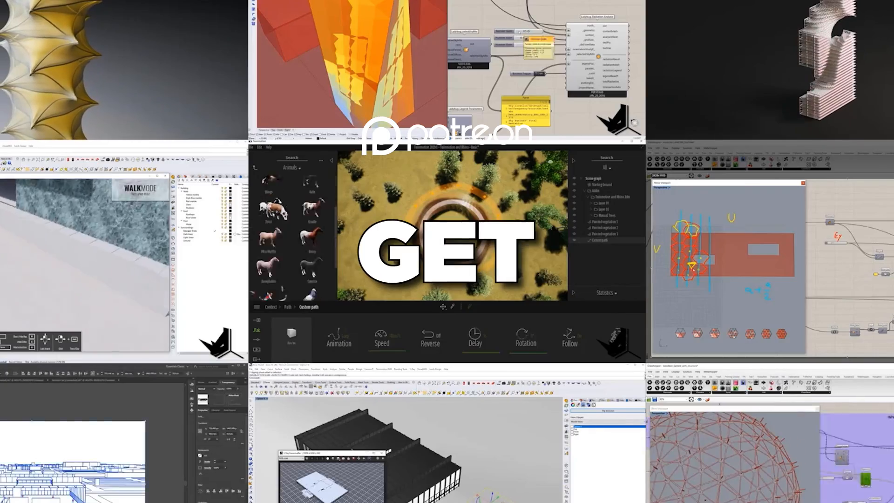